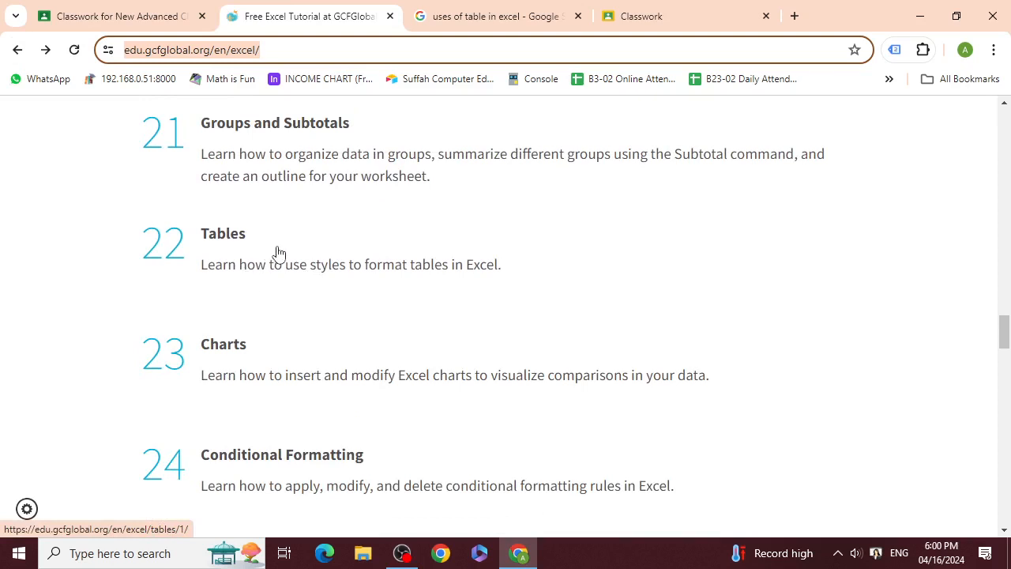
# Open lesson 22, Tables, from the GCFGlobal Excel tutorial's lesson list.
pyautogui.scroll(-1, 277, 252)
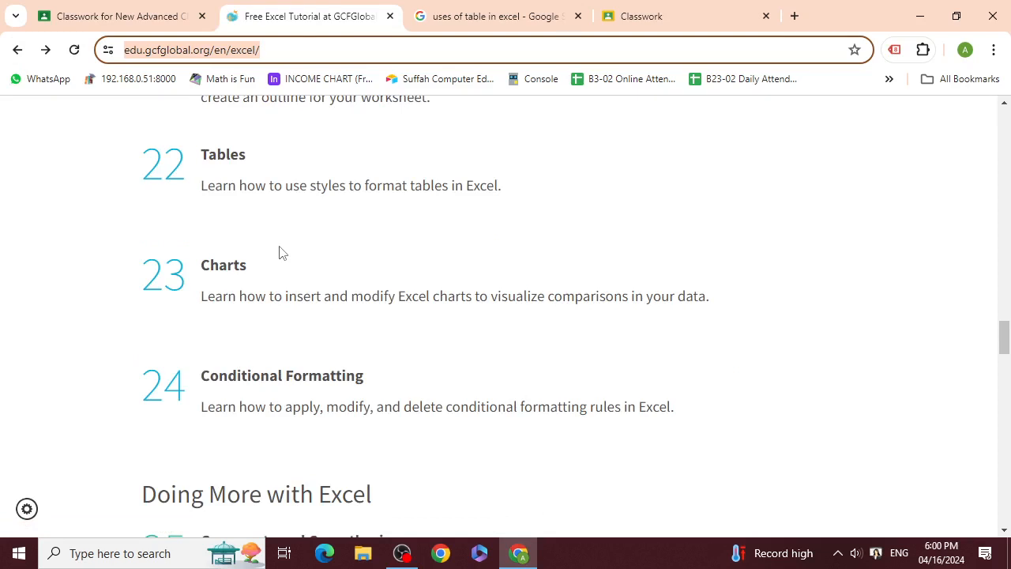
pyautogui.scroll(-2, 340, 316)
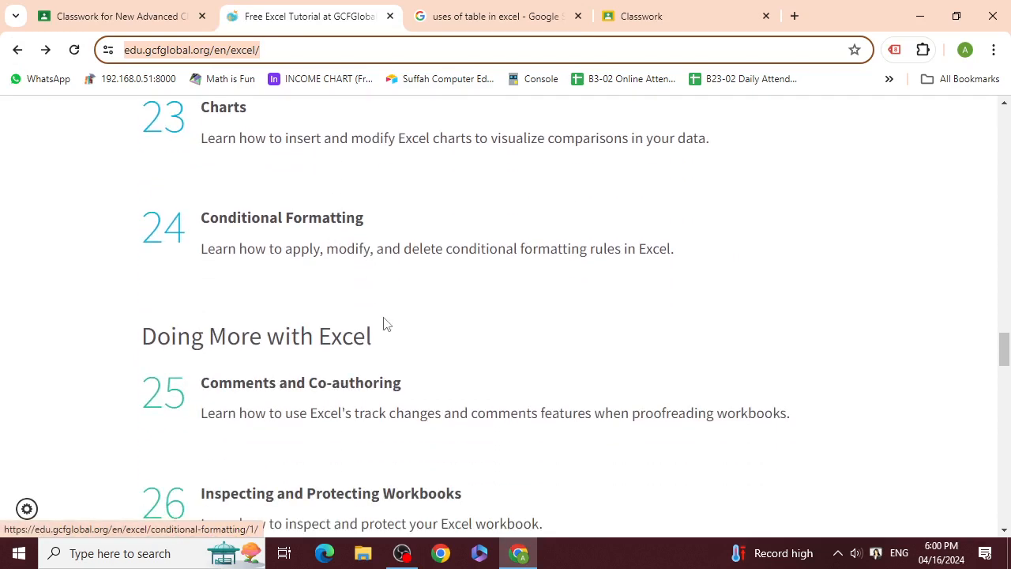
pyautogui.scroll(3, 392, 319)
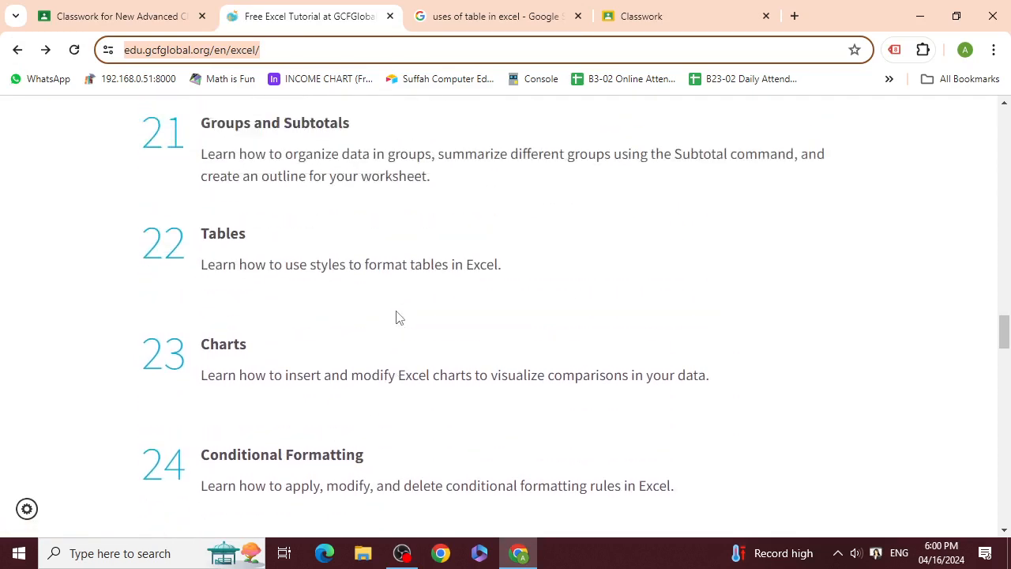
pyautogui.click(604, 311)
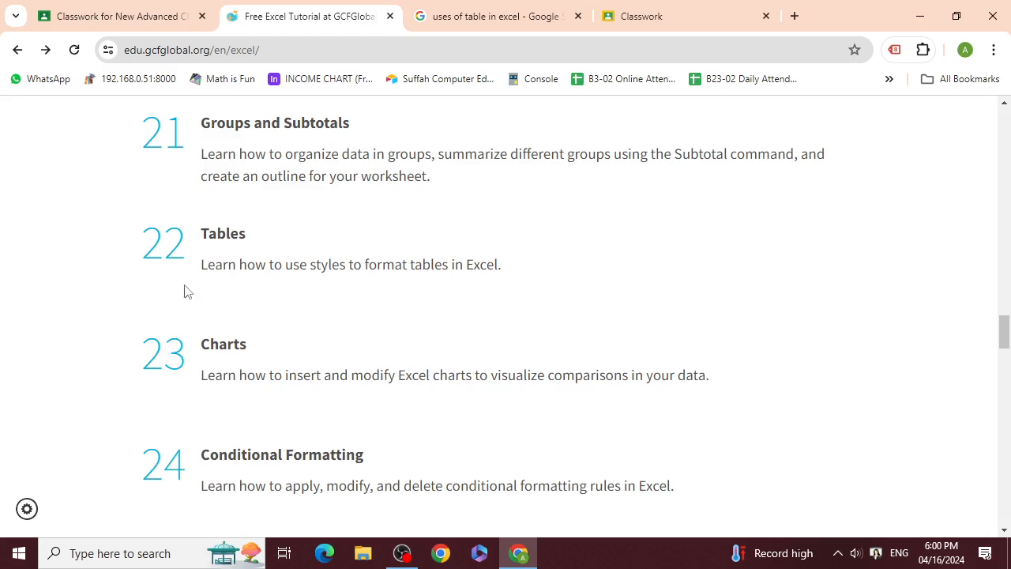
pyautogui.click(990, 50)
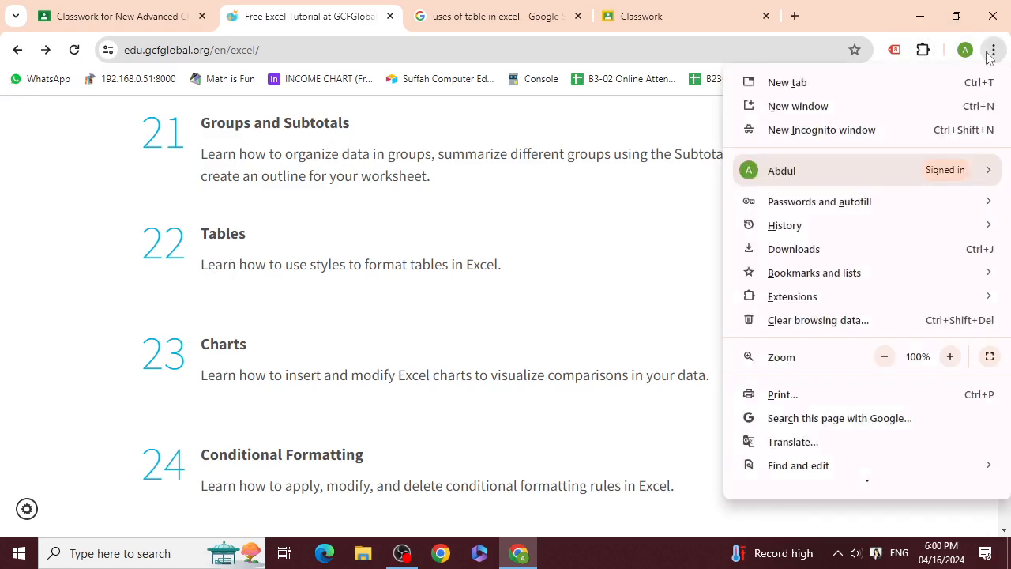
pyautogui.click(192, 266)
pyautogui.click(199, 248)
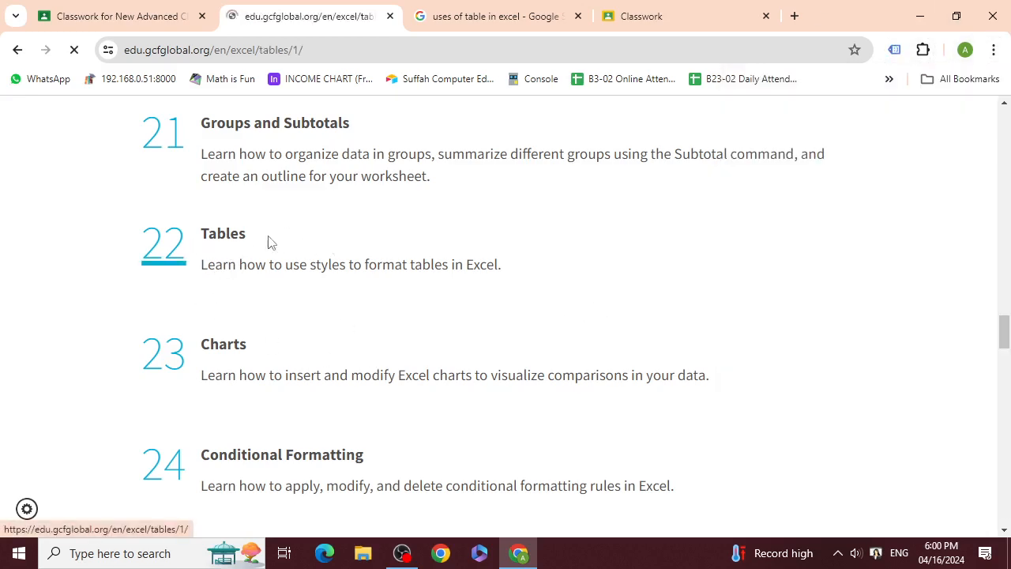
# Download the practice workbook from the Tables lesson and return to the tutorial's lesson list.
pyautogui.scroll(-1, 476, 361)
pyautogui.click(519, 426)
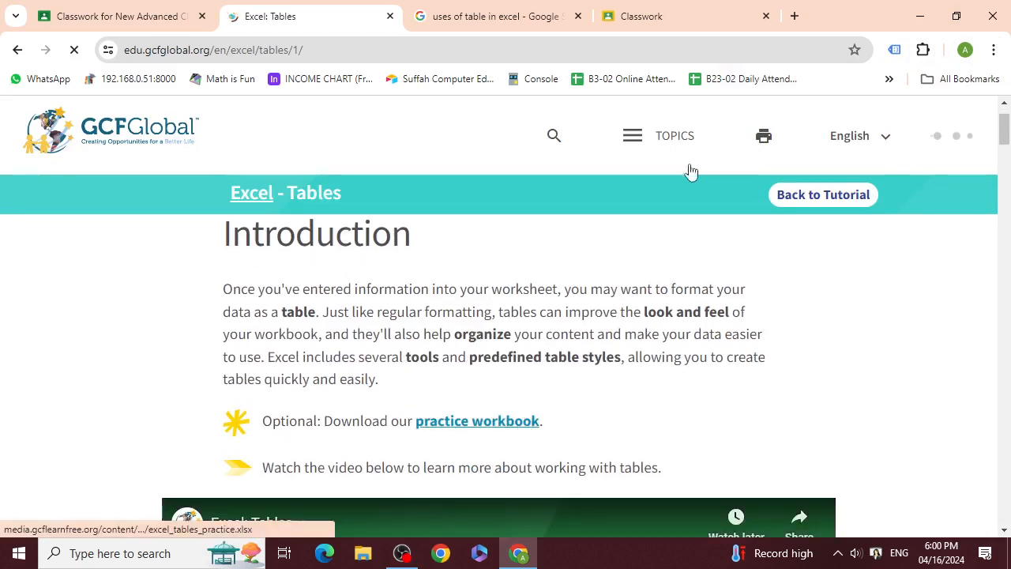
pyautogui.click(17, 49)
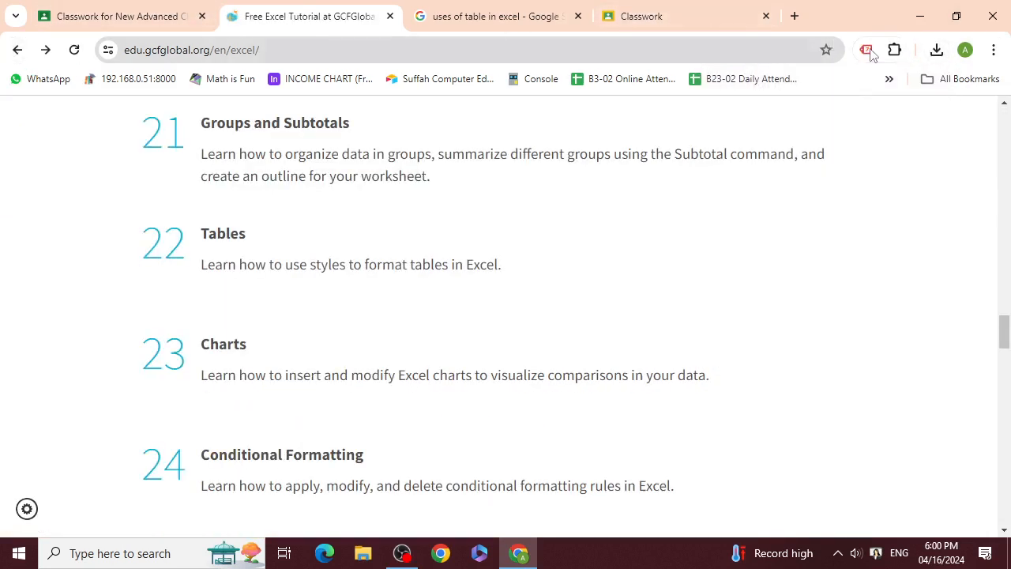
# Open the downloaded excel_tables_practice (1).xlsx in Excel and enable editing.
pyautogui.click(937, 50)
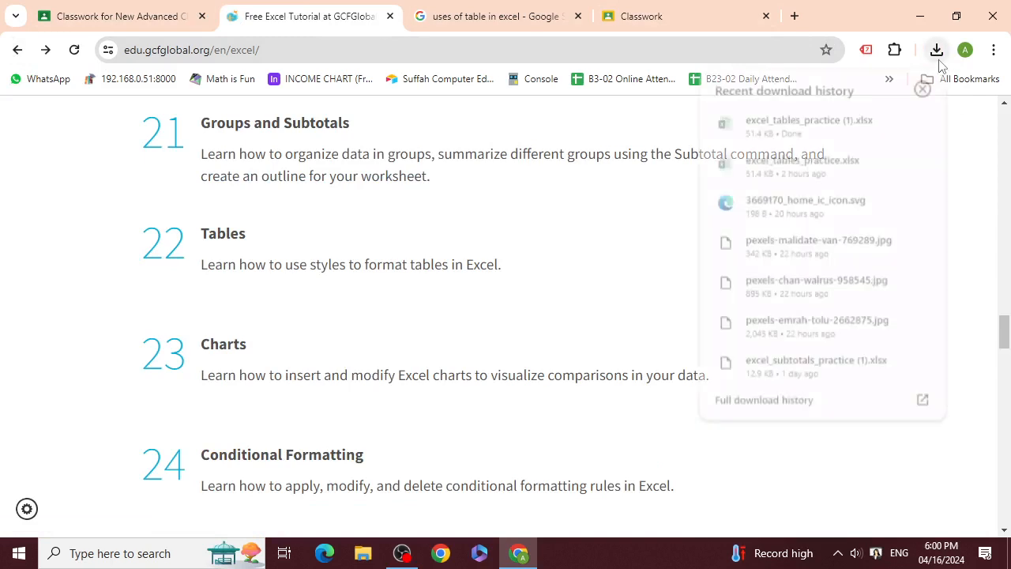
pyautogui.click(823, 118)
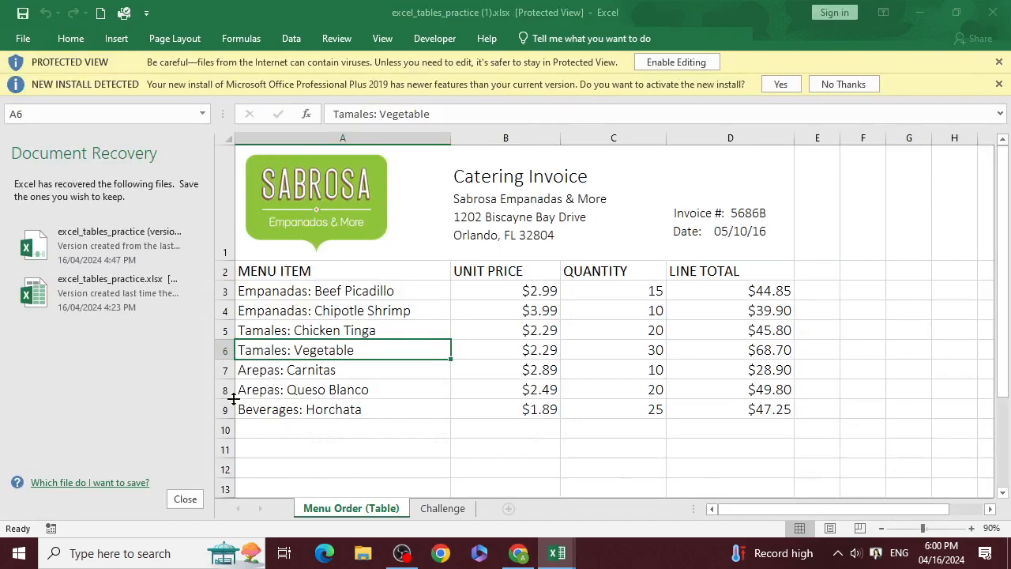
pyautogui.click(289, 342)
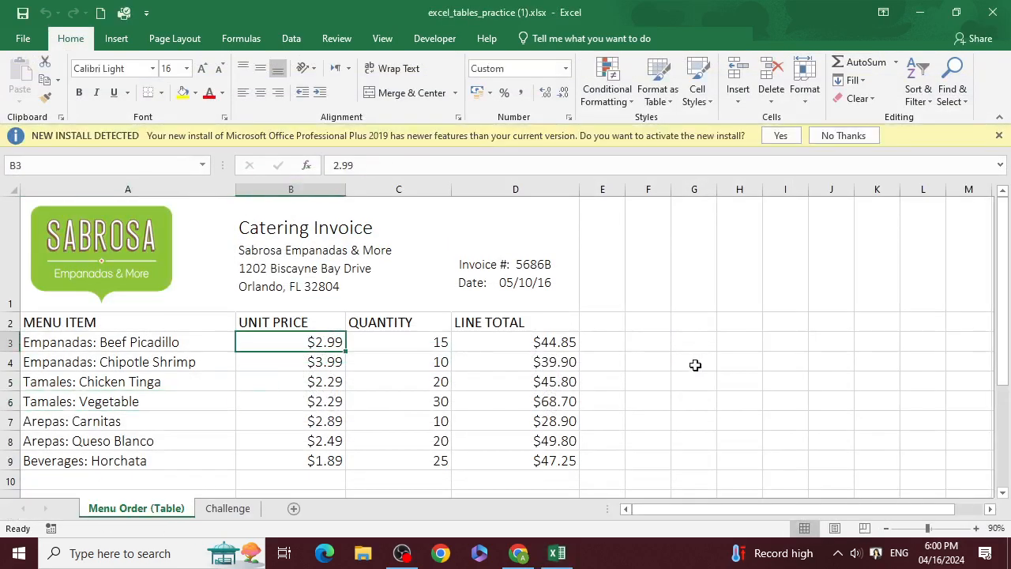
pyautogui.scroll(-2, 609, 383)
pyautogui.scroll(2, 611, 383)
pyautogui.click(610, 382)
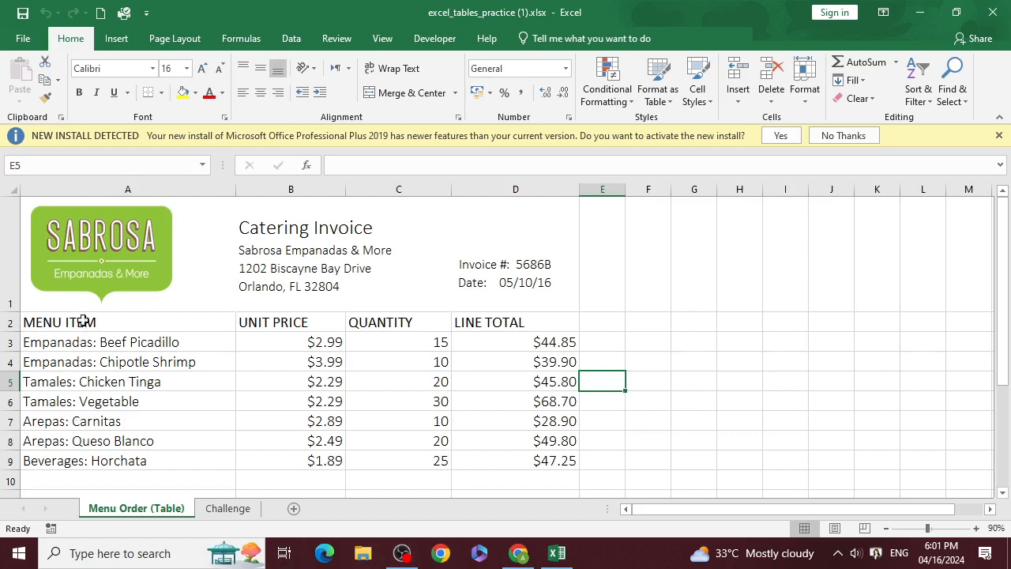
# Examine the catering invoice's full range A1:D9 on the Menu Order (Table) sheet at different zoom levels.
pyautogui.moveTo(57, 239)
pyautogui.mouseDown()
pyautogui.moveTo(241, 445)
pyautogui.moveTo(61, 243)
pyautogui.mouseUp()
pyautogui.moveTo(573, 254); pyautogui.dragTo(142, 457)
pyautogui.scroll(-1, 740, 383)
pyautogui.scroll(1, 740, 384)
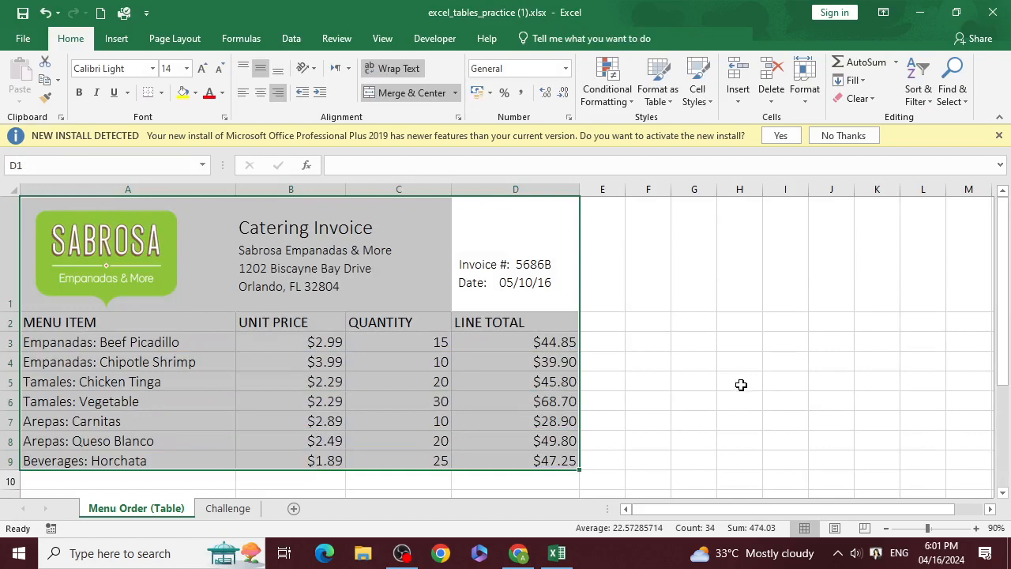
pyautogui.scroll(1, 740, 386)
pyautogui.scroll(-4, 740, 386)
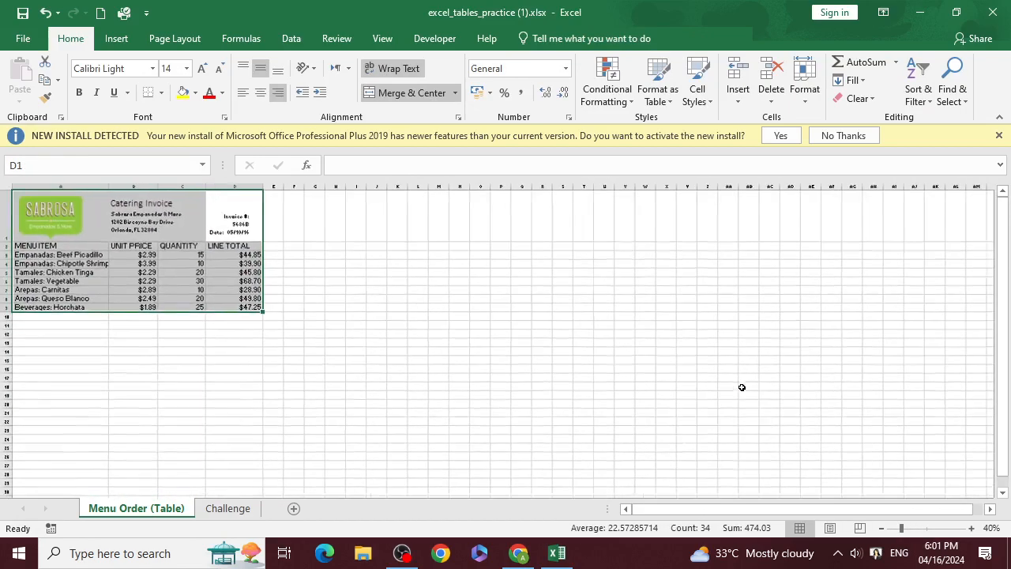
pyautogui.scroll(1, 665, 394)
pyautogui.click(665, 394)
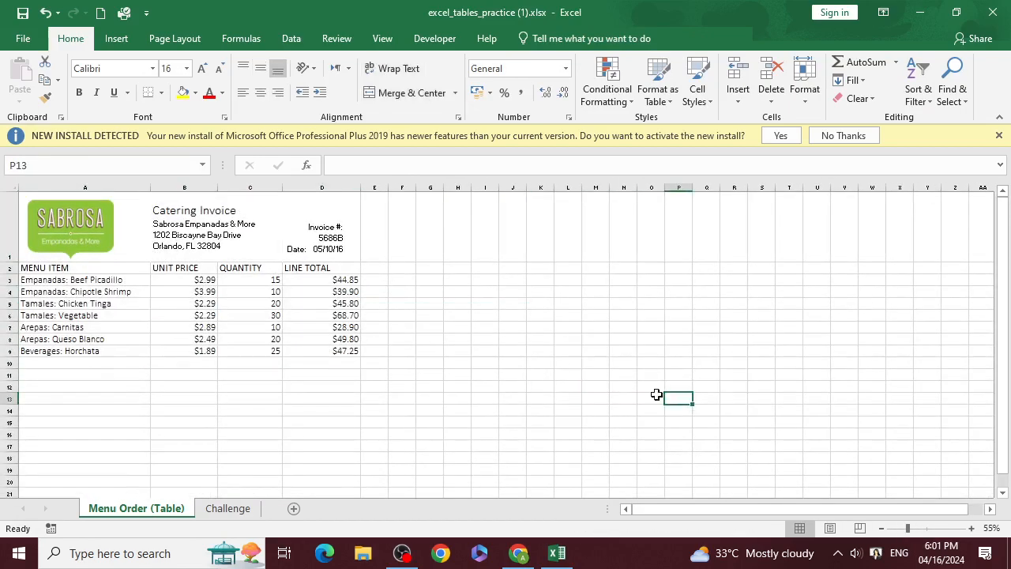
pyautogui.moveTo(340, 220); pyautogui.dragTo(67, 351)
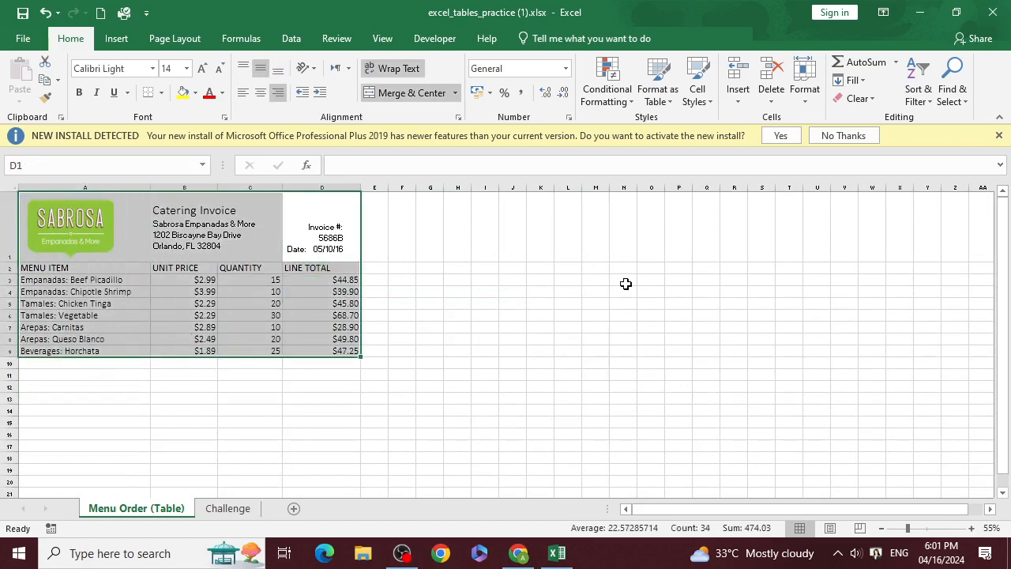
pyautogui.click(629, 293)
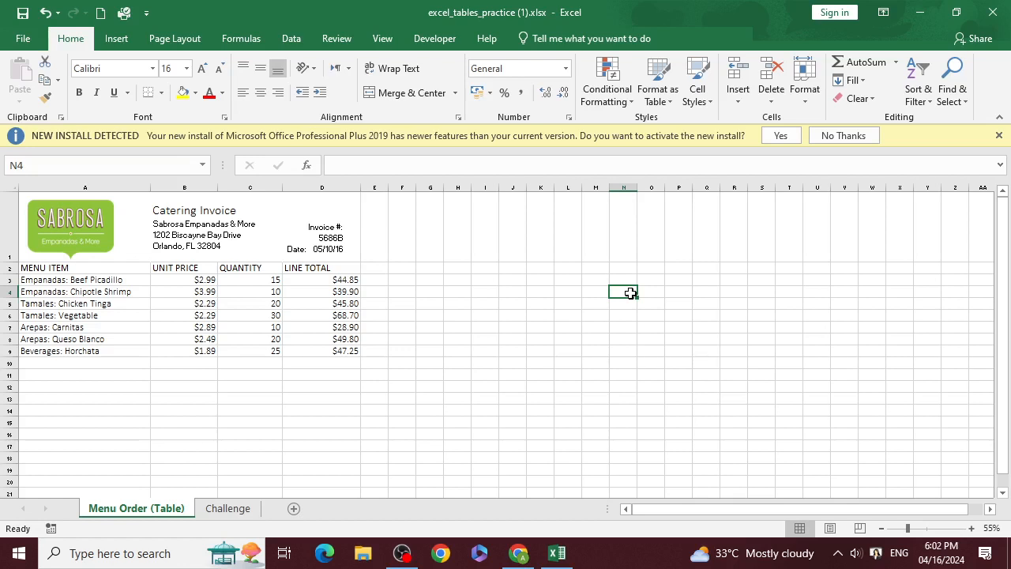
pyautogui.click(541, 324)
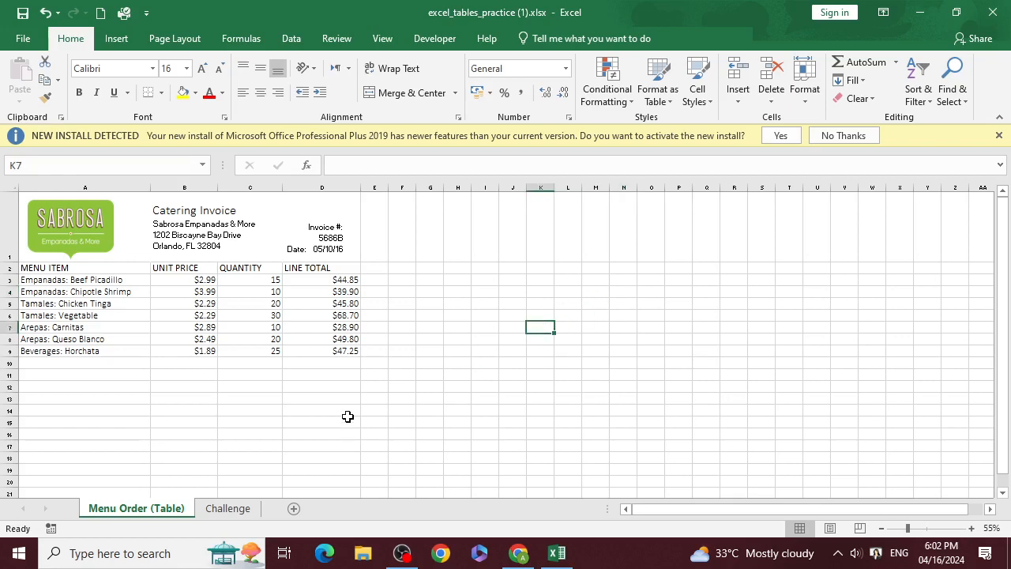
pyautogui.scroll(1, 595, 309)
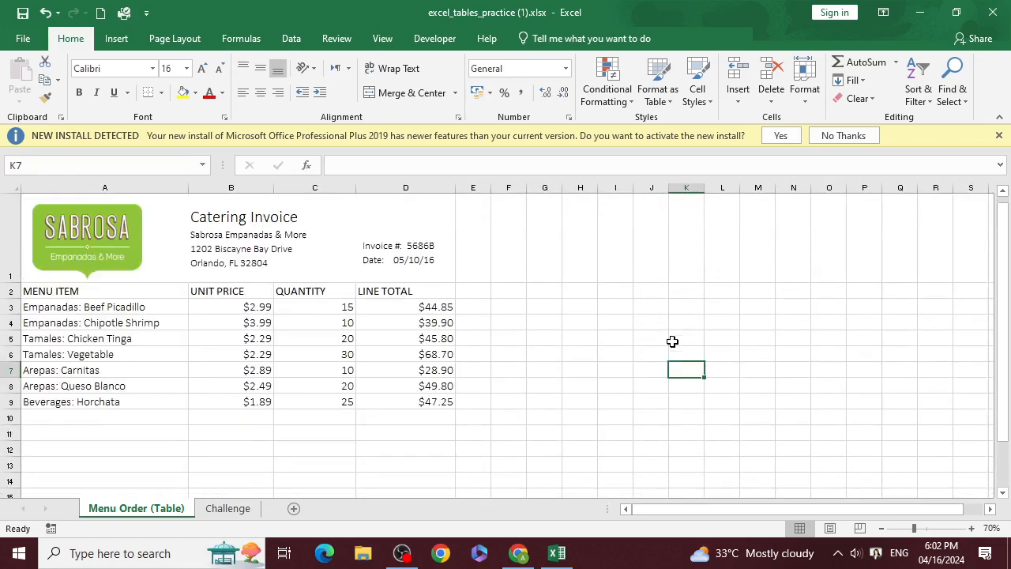
pyautogui.click(604, 382)
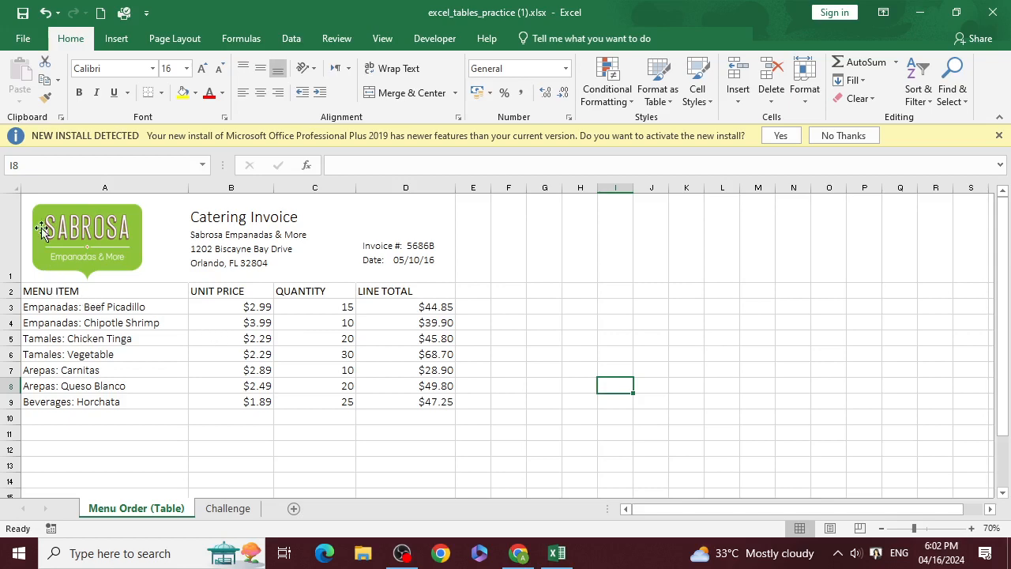
pyautogui.moveTo(427, 208); pyautogui.dragTo(95, 403)
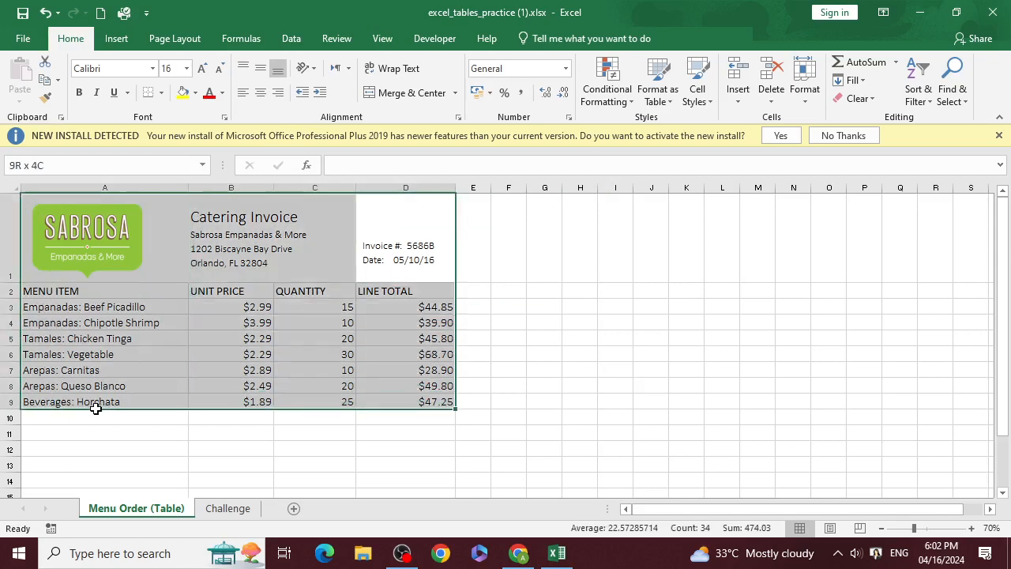
pyautogui.click(114, 38)
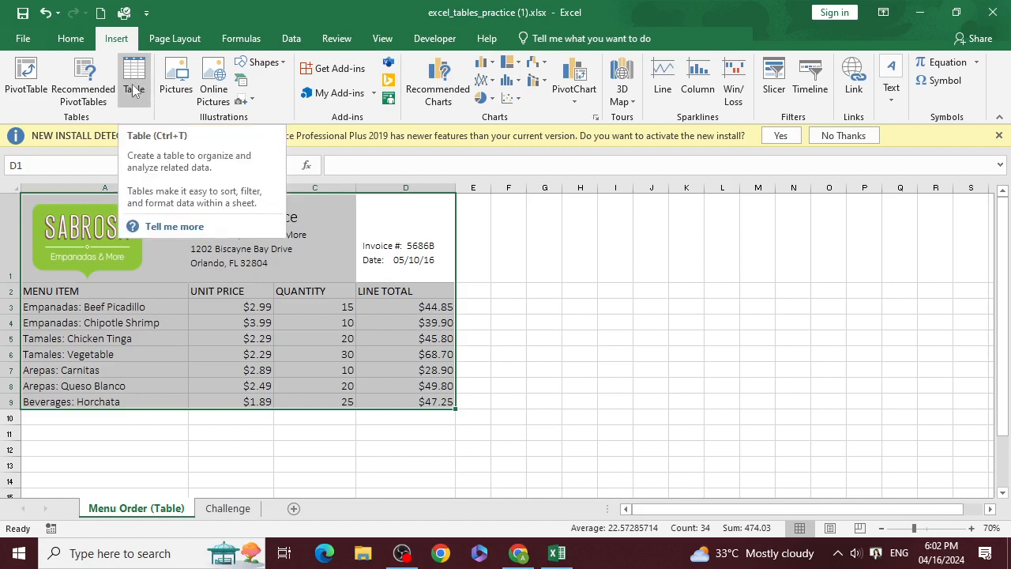
pyautogui.click(315, 369)
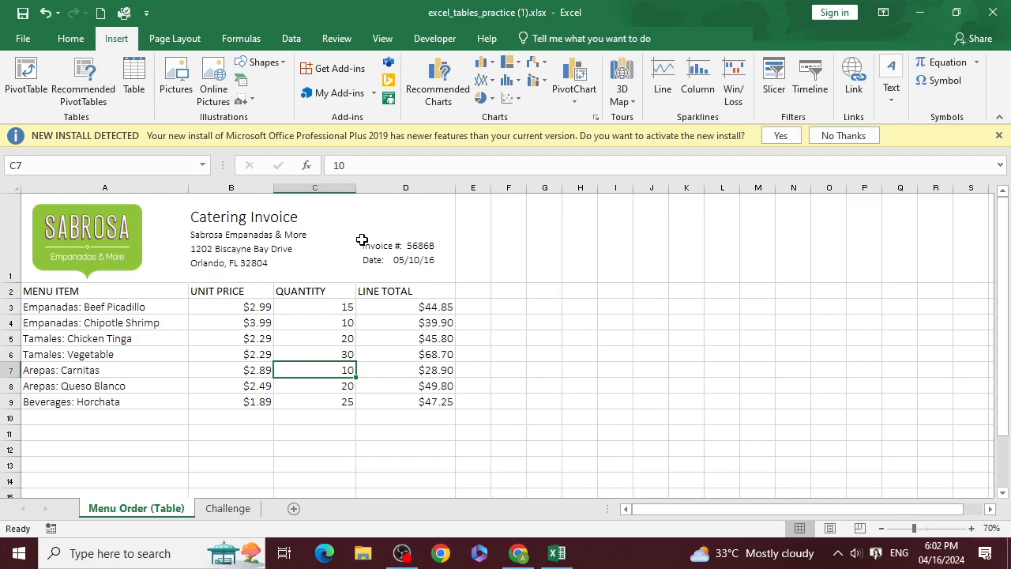
# Examine the invoice's heading cells in row 1 and the column headers in row 2.
pyautogui.click(242, 308)
pyautogui.click(255, 259)
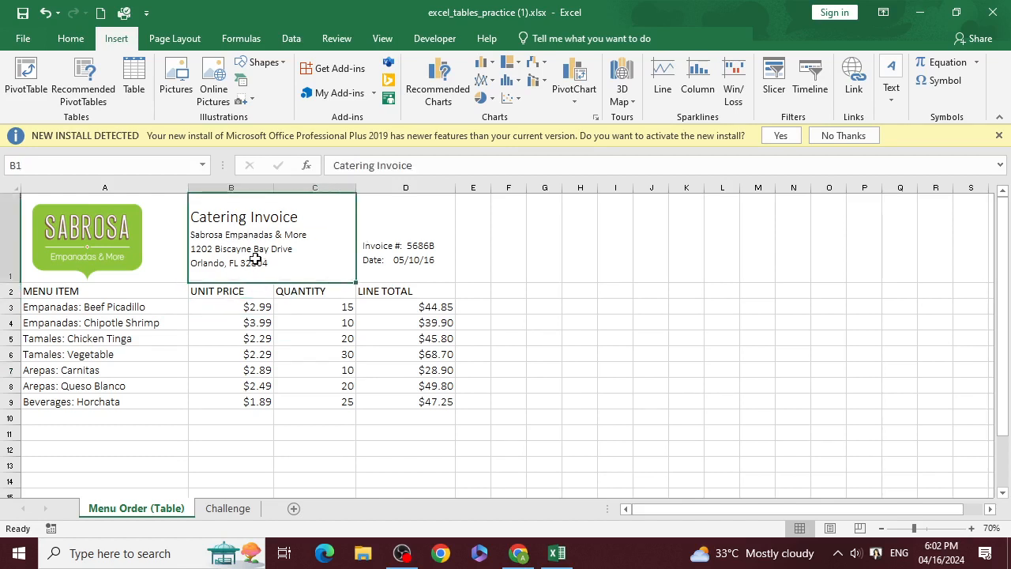
pyautogui.click(99, 234)
pyautogui.click(247, 246)
pyautogui.click(451, 248)
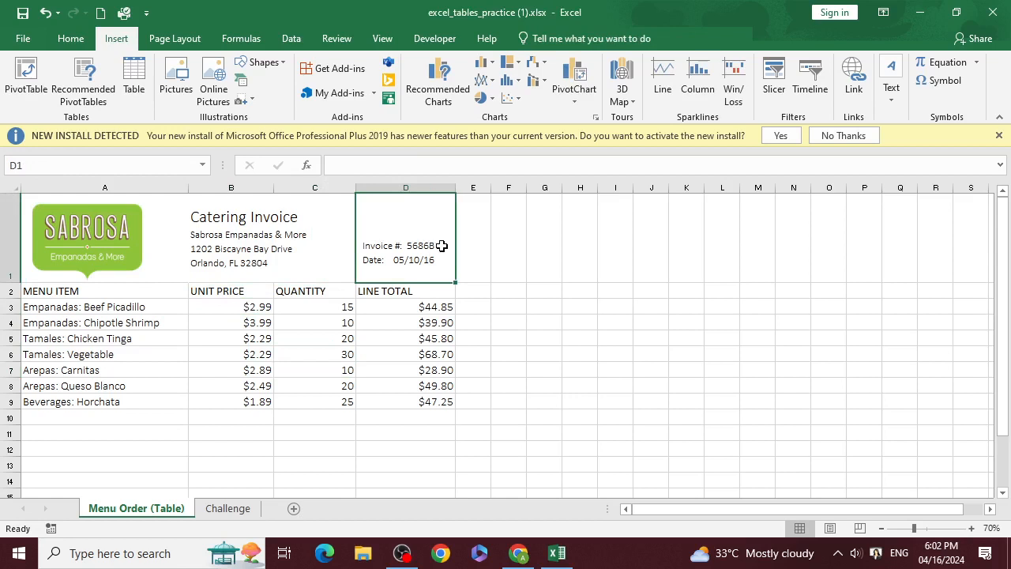
pyautogui.click(49, 292)
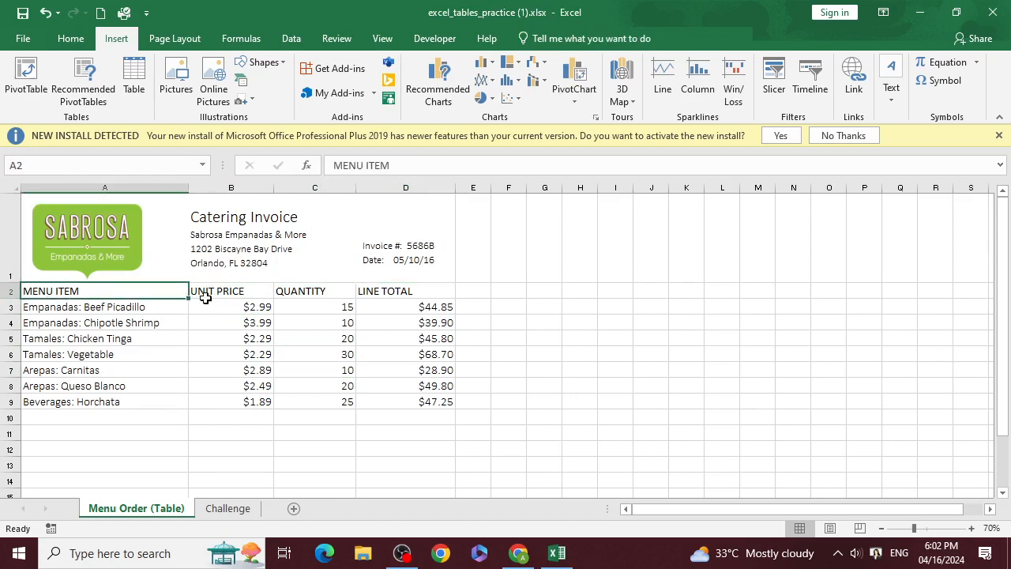
pyautogui.click(222, 293)
pyautogui.click(319, 281)
pyautogui.click(411, 280)
pyautogui.click(99, 289)
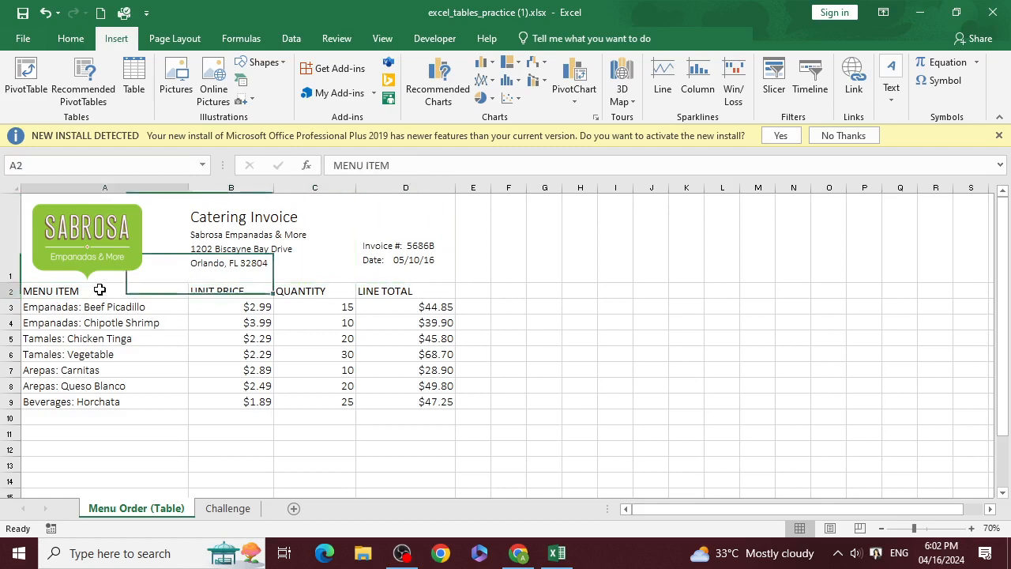
pyautogui.click(6, 292)
pyautogui.click(223, 291)
pyautogui.click(442, 352)
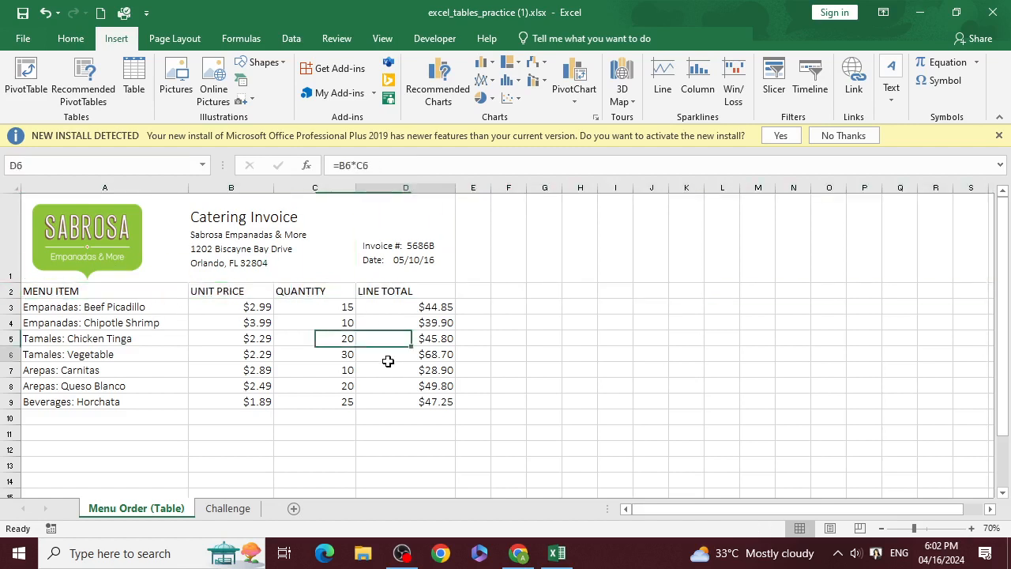
pyautogui.click(555, 356)
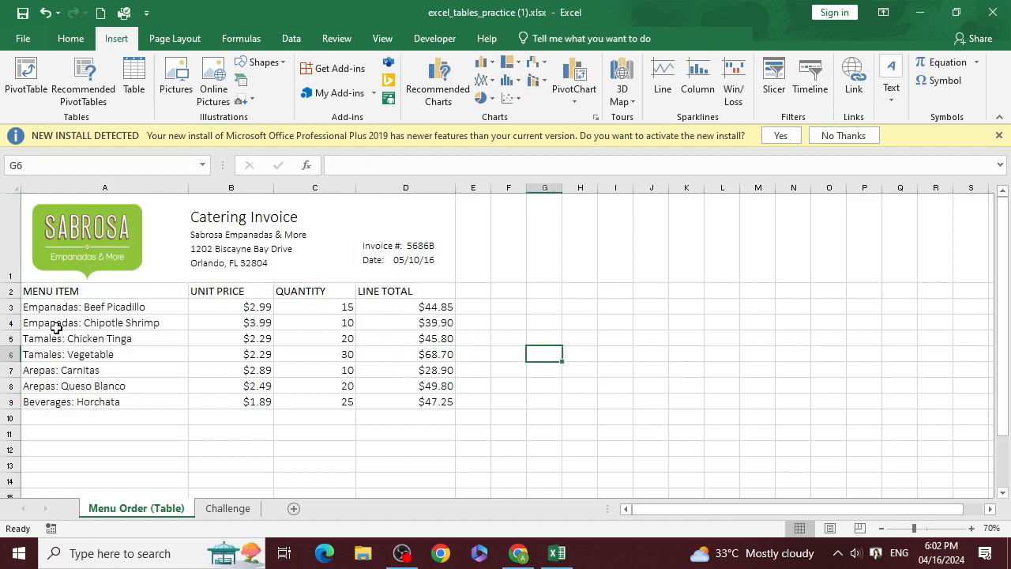
pyautogui.moveTo(405, 240); pyautogui.dragTo(102, 395)
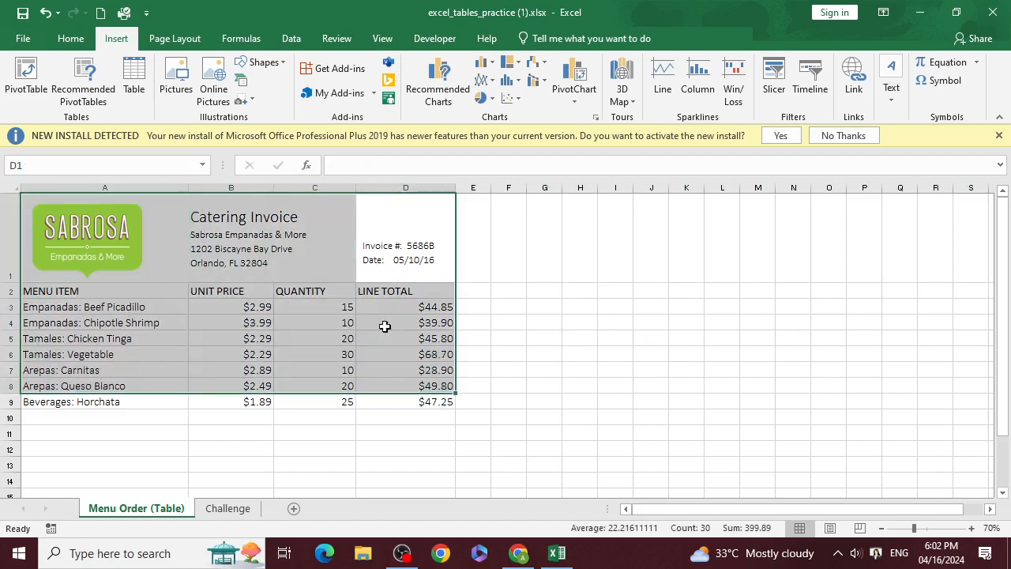
pyautogui.click(578, 320)
pyautogui.moveTo(95, 291); pyautogui.dragTo(446, 404)
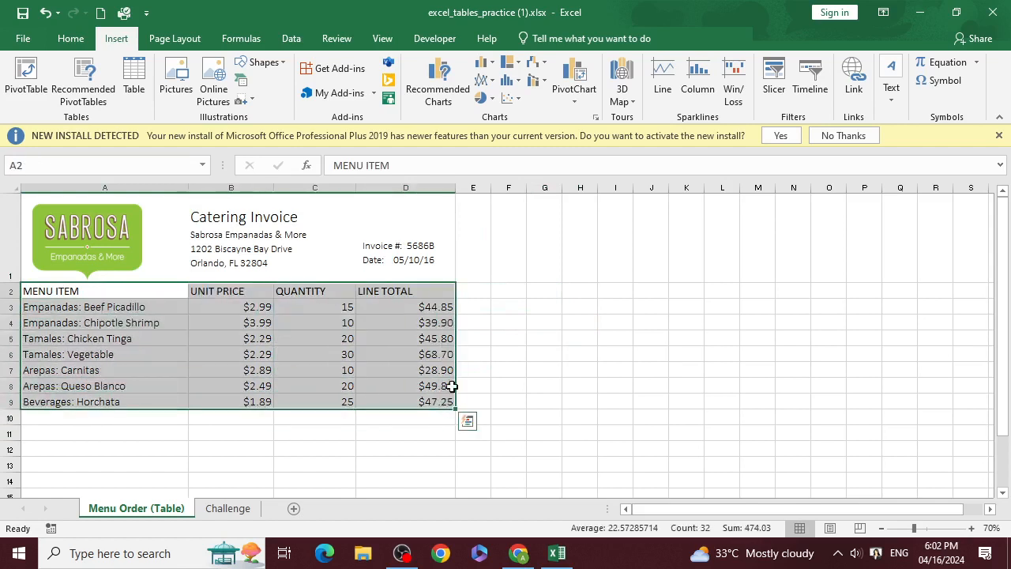
pyautogui.click(513, 348)
pyautogui.moveTo(442, 211); pyautogui.dragTo(126, 403)
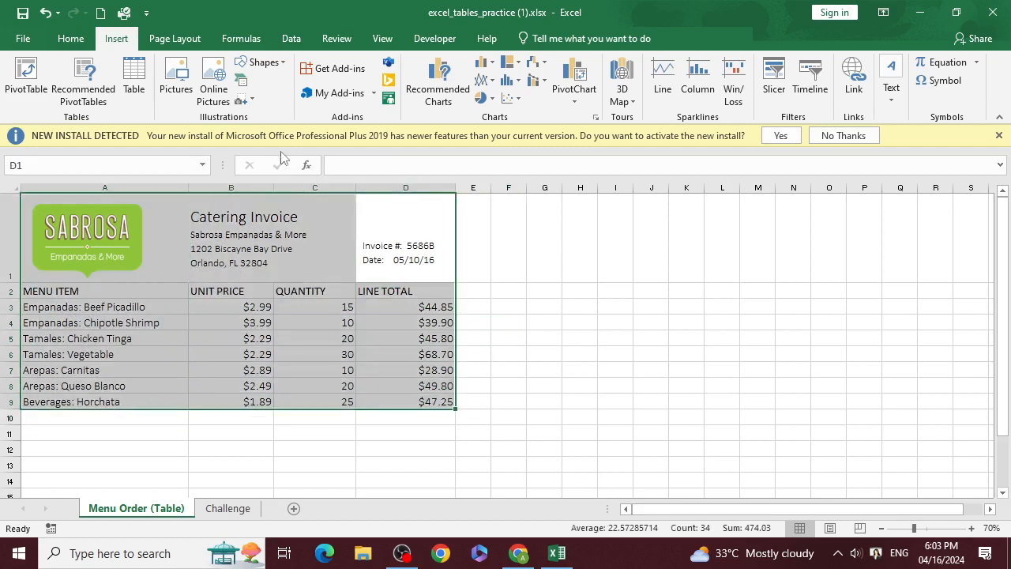
pyautogui.click(135, 85)
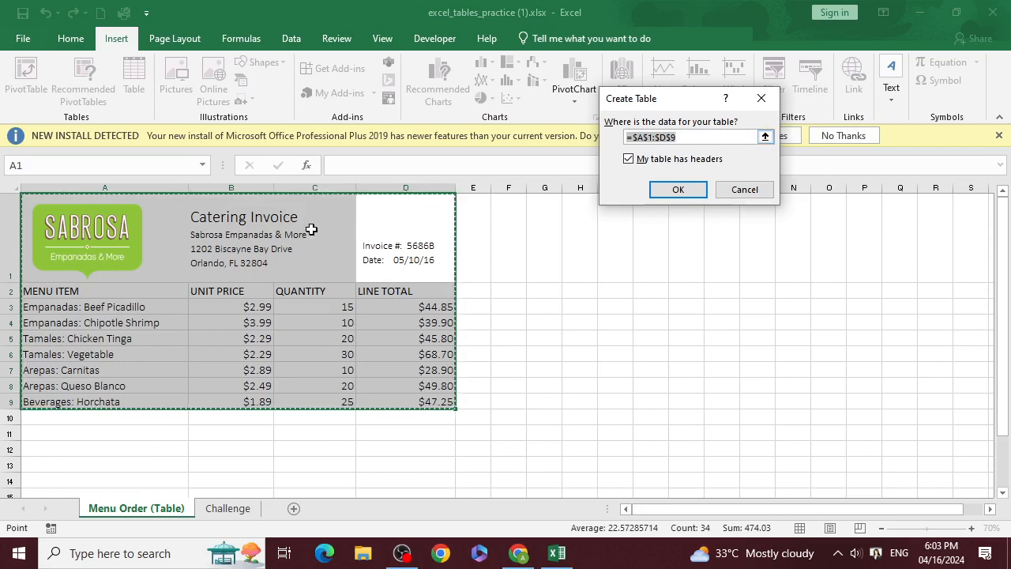
pyautogui.click(764, 136)
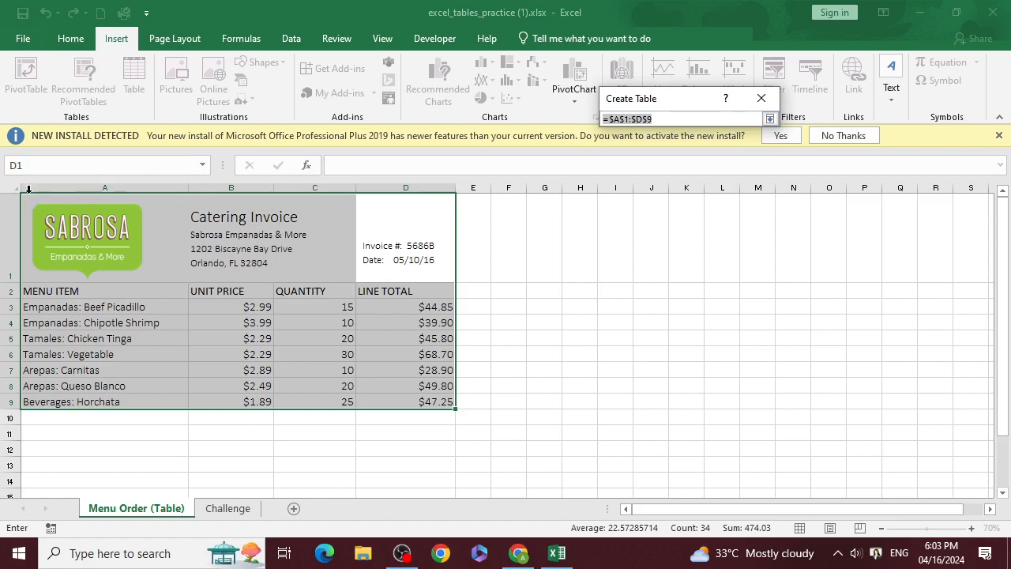
pyautogui.press('BackSpace')
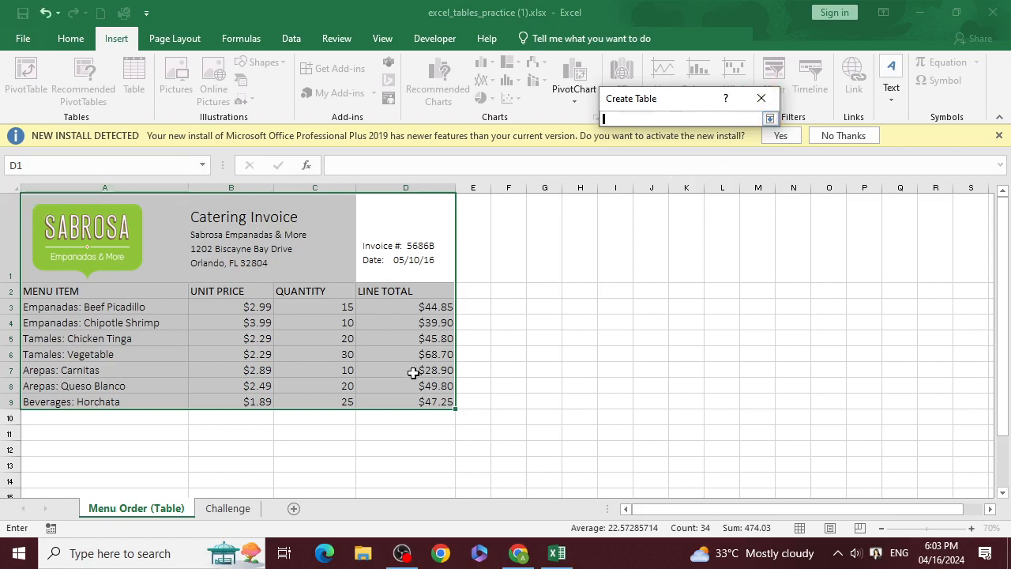
pyautogui.click(761, 98)
pyautogui.click(565, 307)
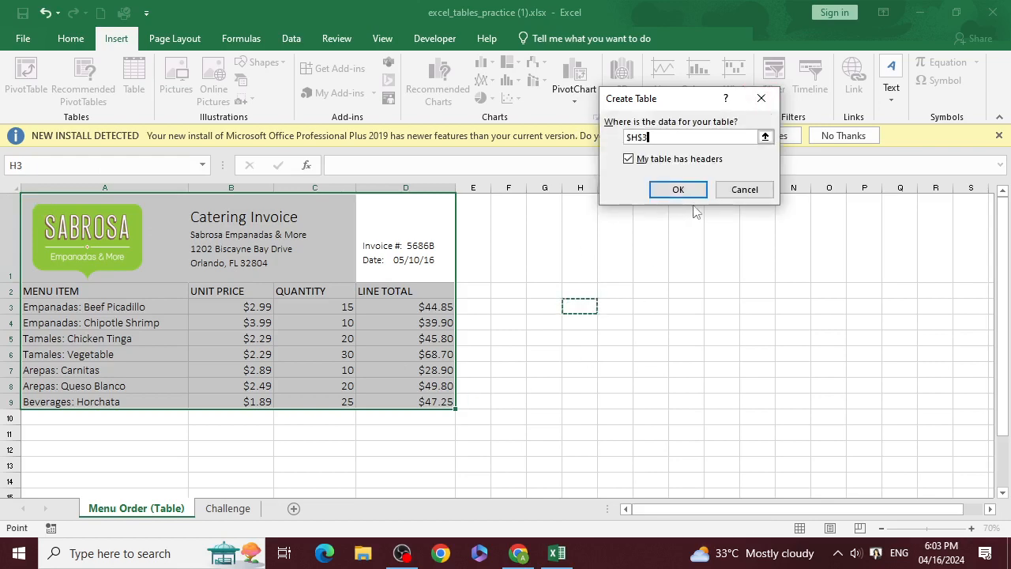
pyautogui.click(744, 189)
pyautogui.click(541, 307)
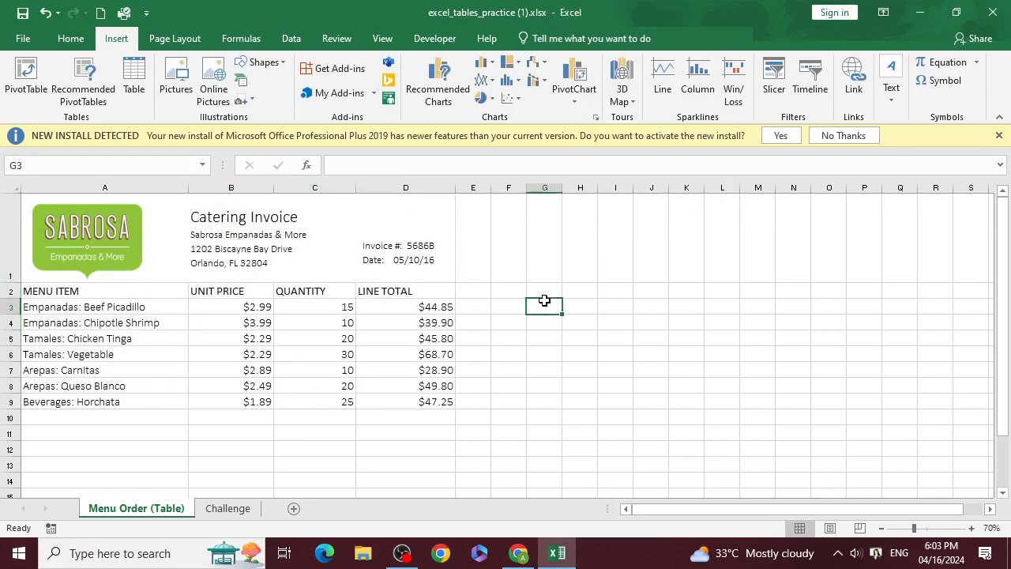
# Create a table with headers from the range A1:G10 on the Menu Order (Table) sheet.
pyautogui.click(125, 309)
pyautogui.click(133, 92)
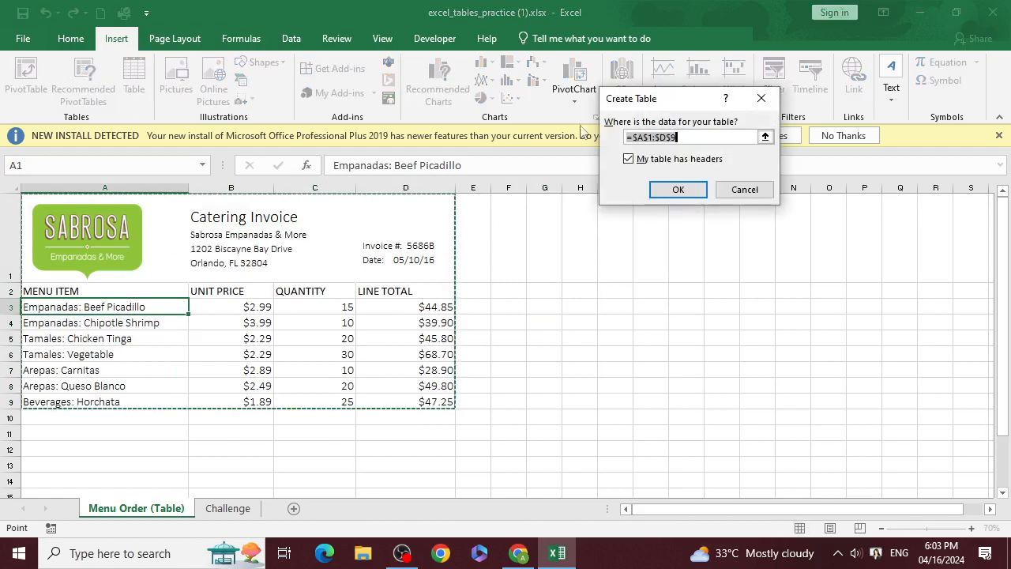
pyautogui.click(454, 404)
pyautogui.moveTo(455, 407); pyautogui.dragTo(514, 434)
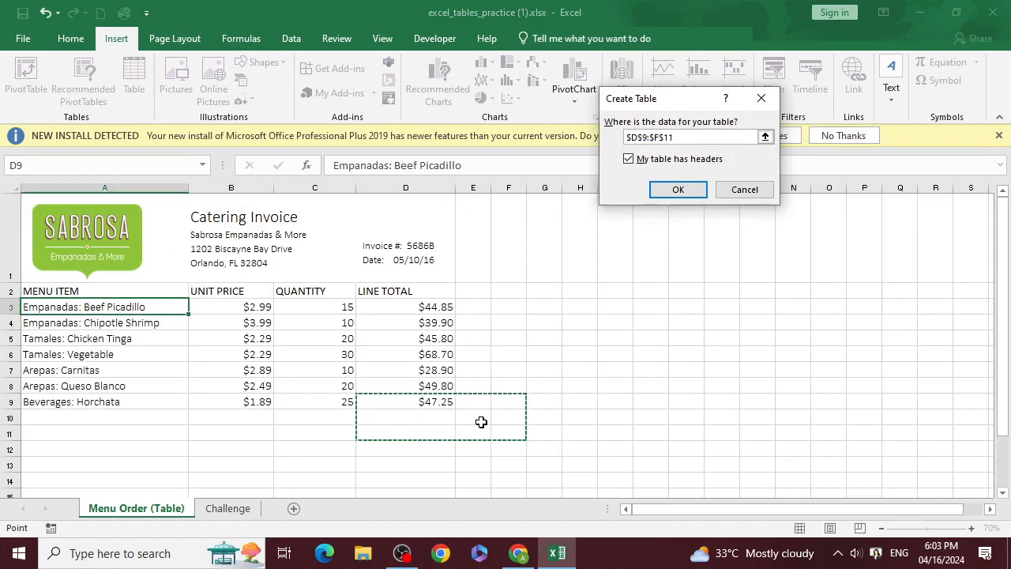
pyautogui.click(539, 415)
pyautogui.moveTo(544, 420); pyautogui.dragTo(36, 258)
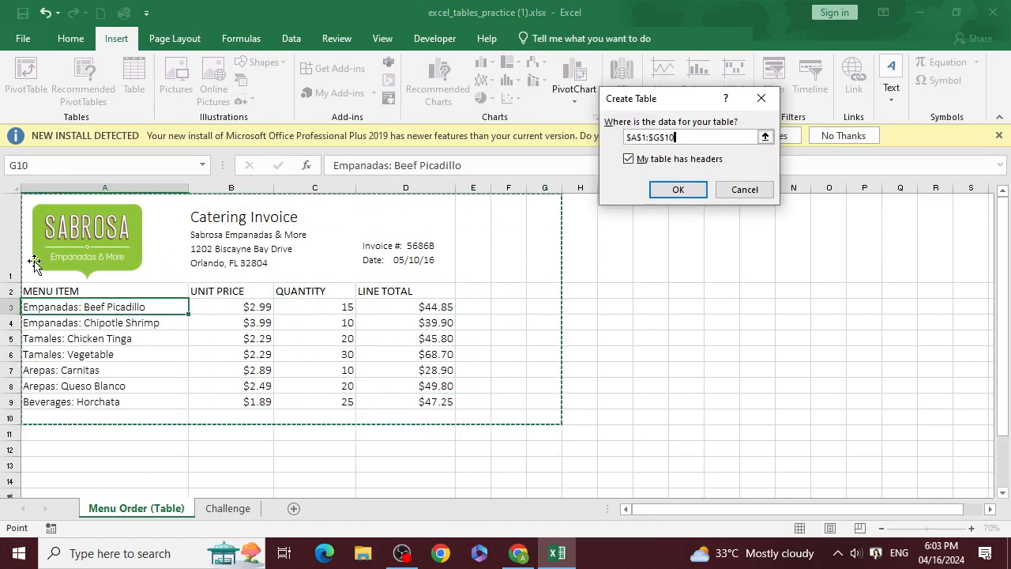
pyautogui.click(679, 194)
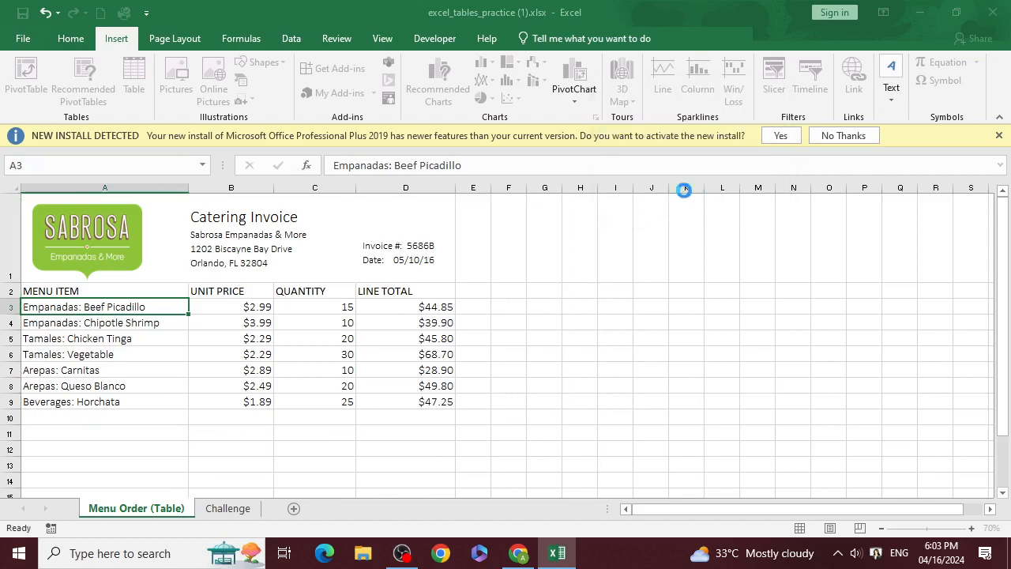
# Check the filter controls on the table's first four header cells and undo the table creation.
pyautogui.click(141, 342)
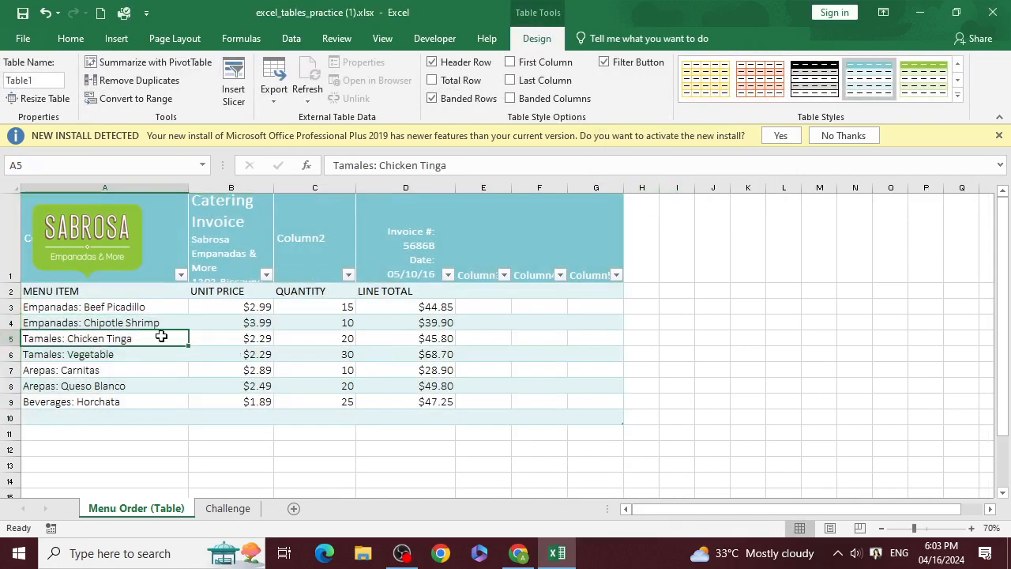
pyautogui.click(181, 275)
pyautogui.click(266, 274)
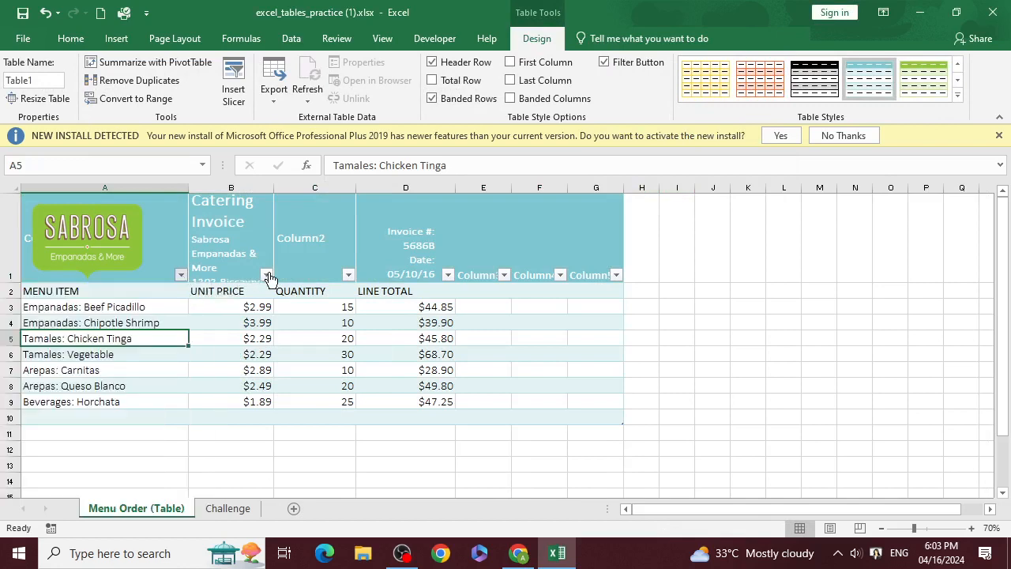
pyautogui.click(348, 275)
pyautogui.click(448, 275)
pyautogui.hotkey('ctrl', 'z')
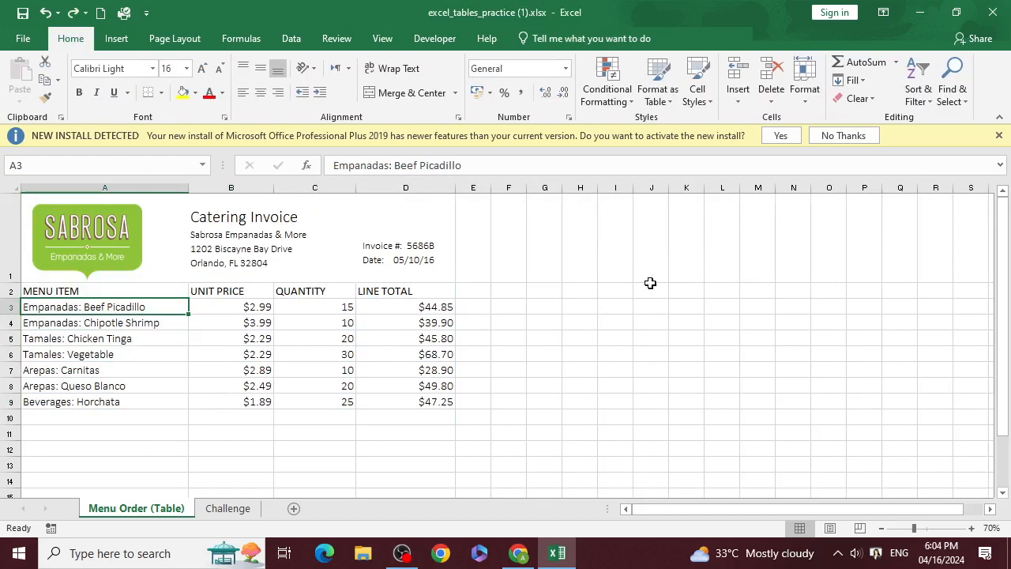
# Create a table from the invoice range A2:D9, using row 2 as the headers.
pyautogui.click(474, 355)
pyautogui.moveTo(97, 289); pyautogui.dragTo(427, 397)
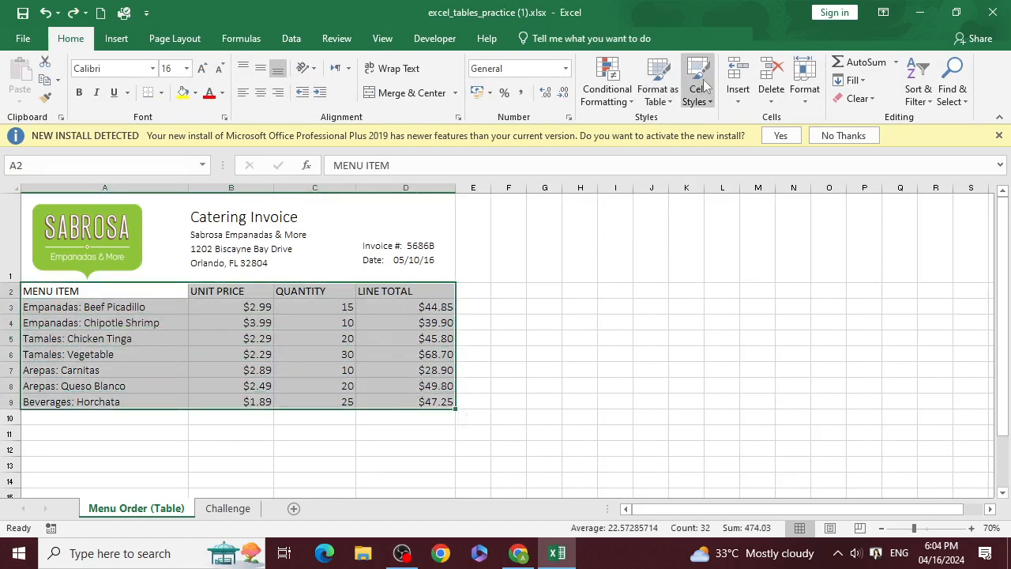
pyautogui.click(563, 368)
pyautogui.click(181, 345)
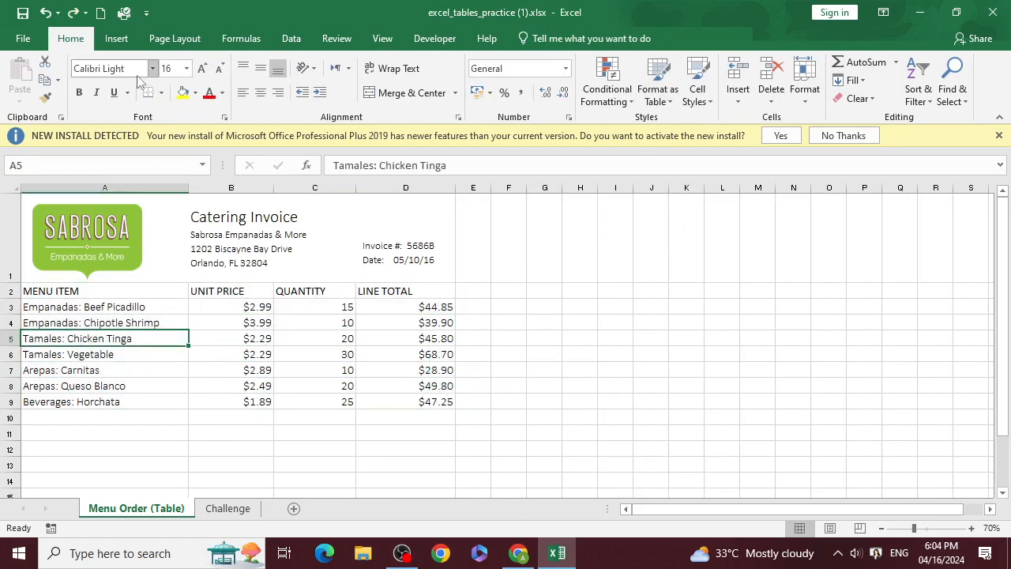
pyautogui.click(117, 38)
pyautogui.click(134, 79)
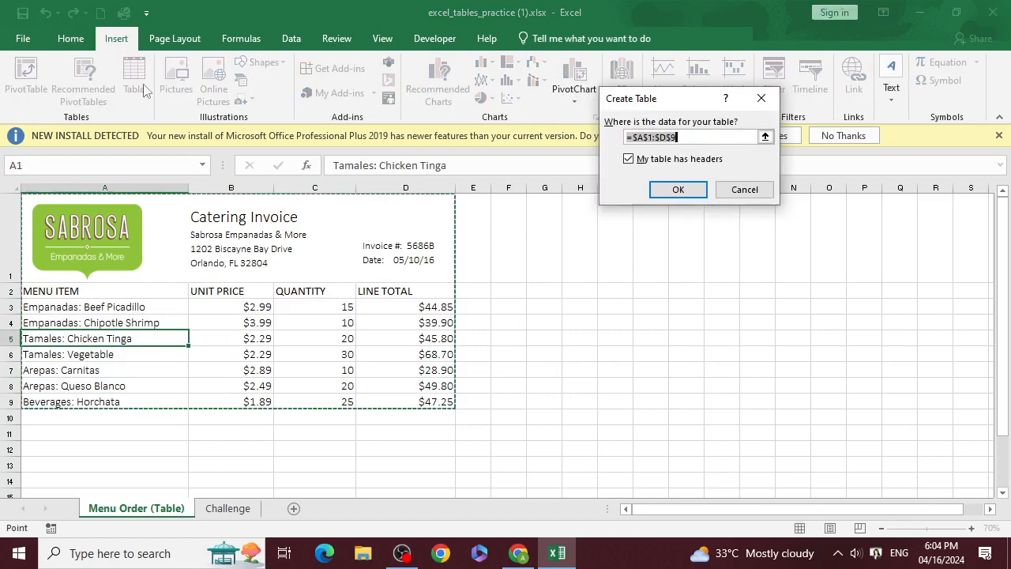
pyautogui.moveTo(440, 402); pyautogui.dragTo(79, 291)
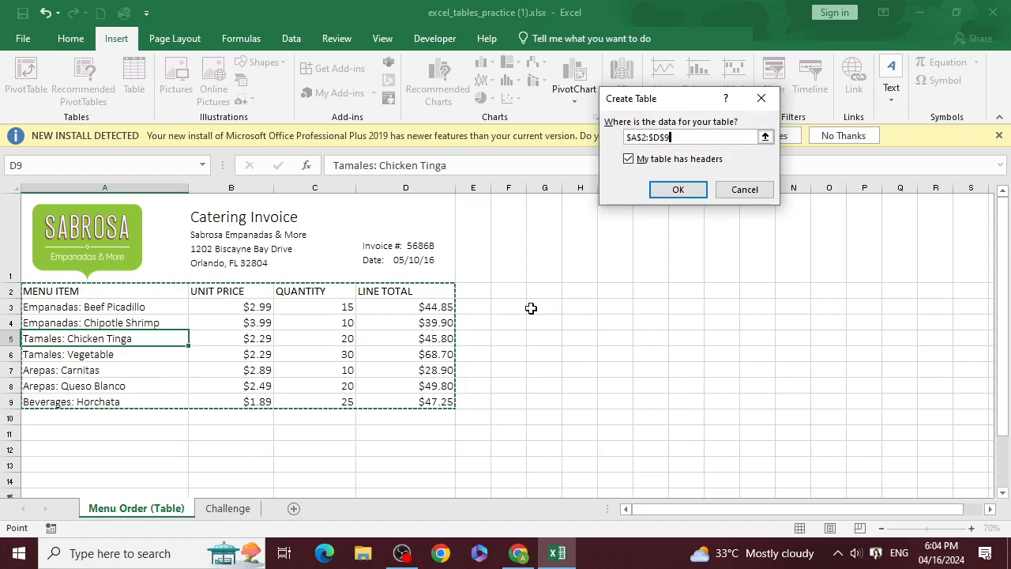
pyautogui.click(681, 189)
pyautogui.click(473, 353)
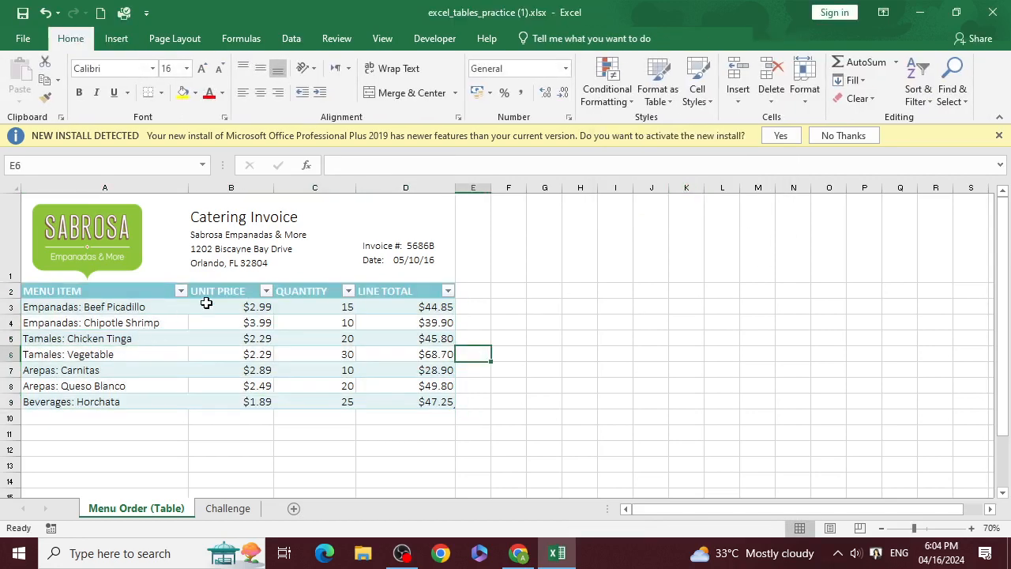
# View the MENU ITEM column's sort and filter options and undo the table with headers.
pyautogui.click(181, 290)
pyautogui.click(181, 292)
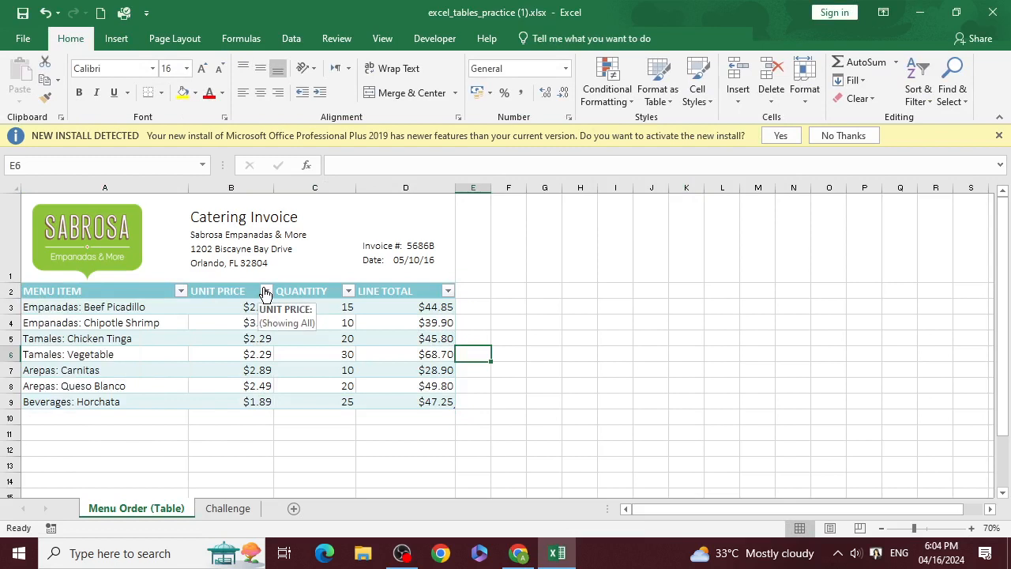
pyautogui.click(180, 290)
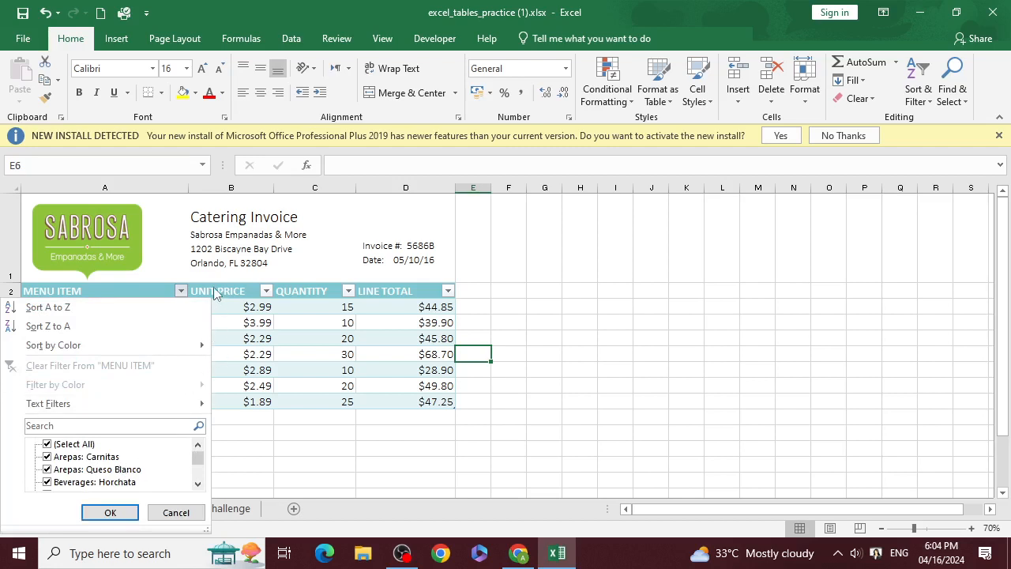
pyautogui.click(181, 292)
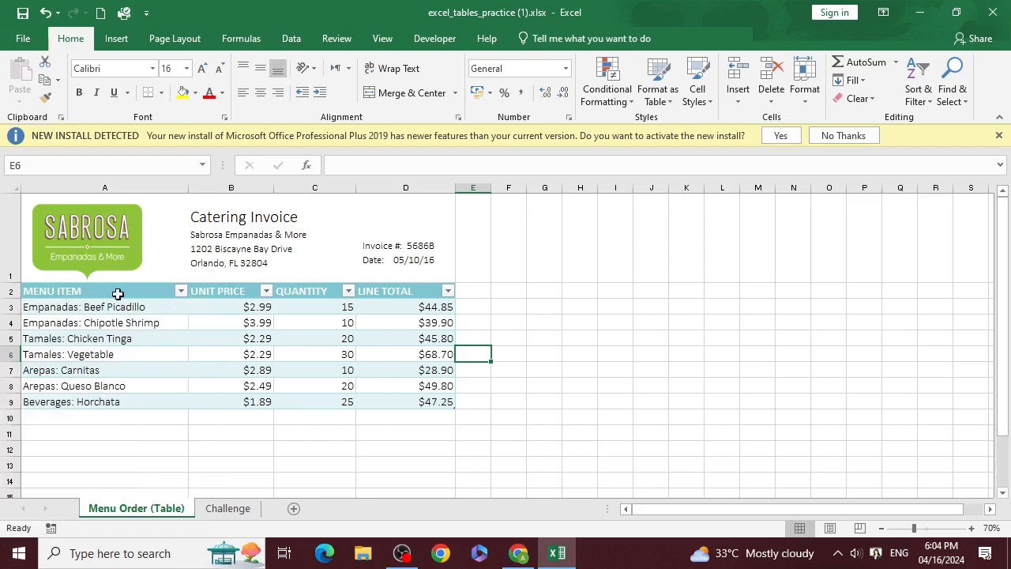
pyautogui.hotkey('ctrl', 'z')
# Create a table from the invoice range A2:D9 with the "My table has headers" option turned off.
pyautogui.moveTo(119, 293); pyautogui.dragTo(351, 390)
pyautogui.click(371, 387)
pyautogui.click(184, 330)
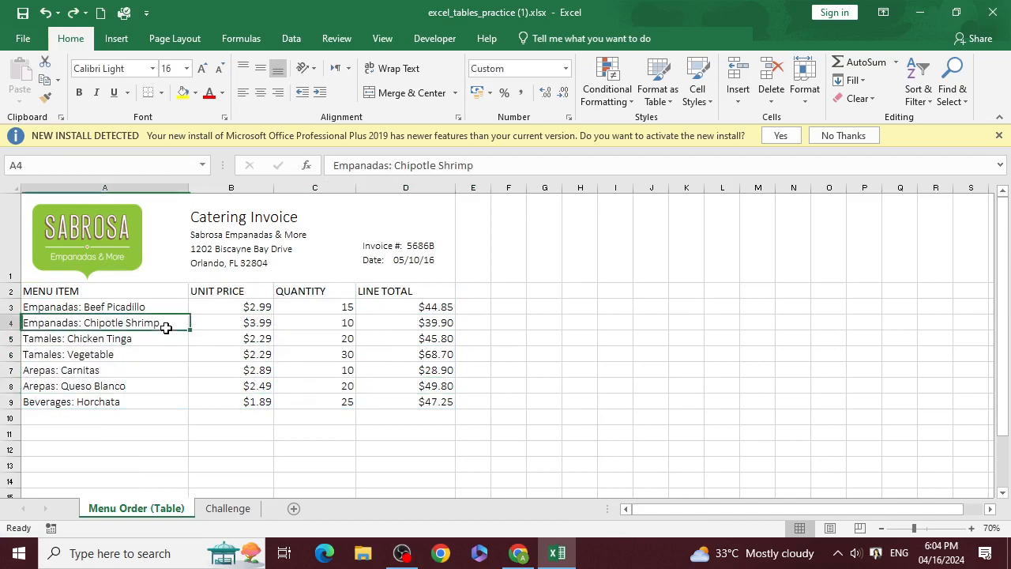
pyautogui.click(116, 38)
pyautogui.click(146, 75)
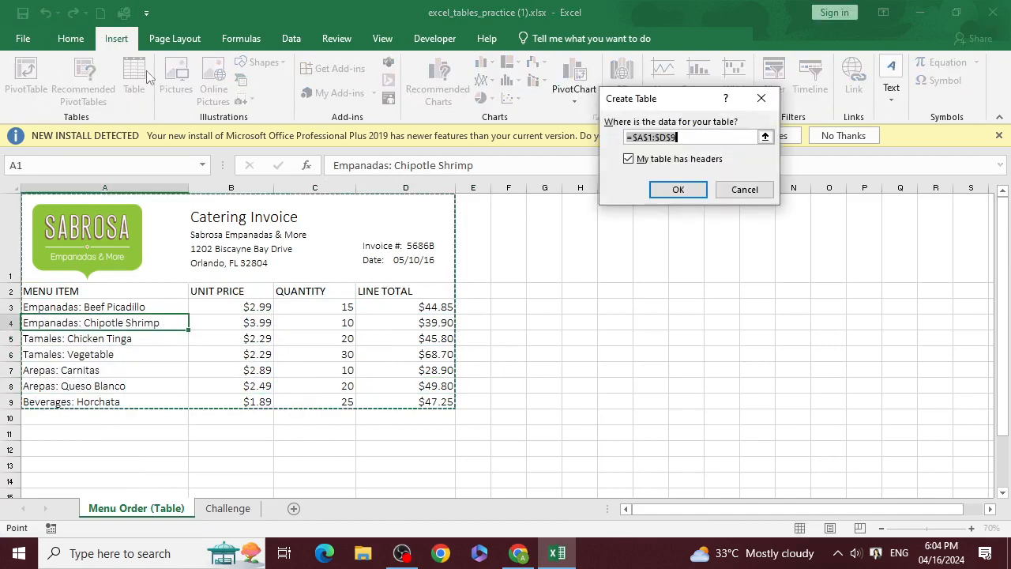
pyautogui.click(640, 160)
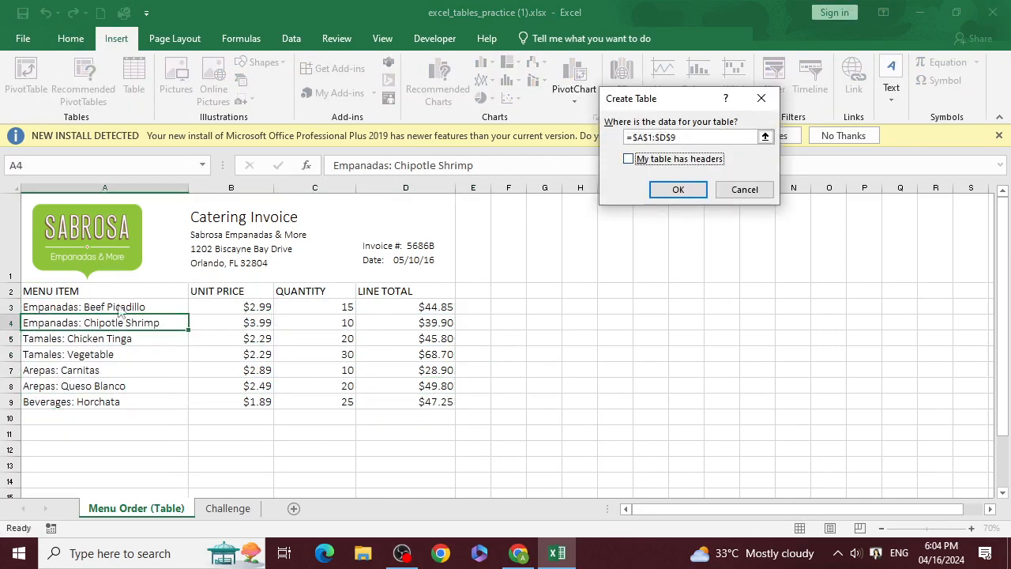
pyautogui.click(750, 137)
pyautogui.moveTo(100, 289); pyautogui.dragTo(430, 401)
pyautogui.click(678, 190)
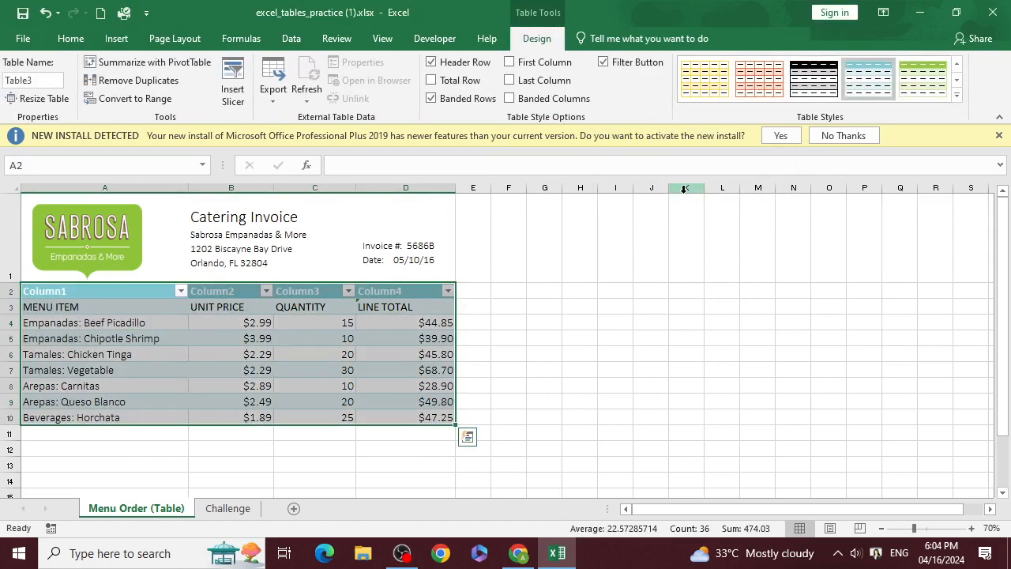
pyautogui.click(307, 339)
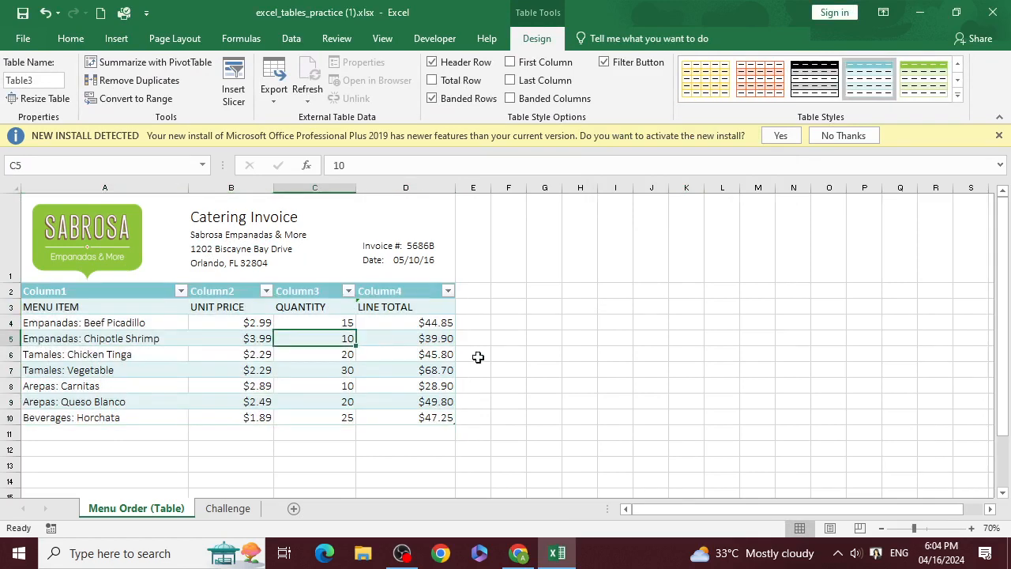
# Search the Column1 filter list for "Arepas", clear the search and close the list with all items selected.
pyautogui.click(180, 291)
pyautogui.click(183, 293)
pyautogui.click(131, 289)
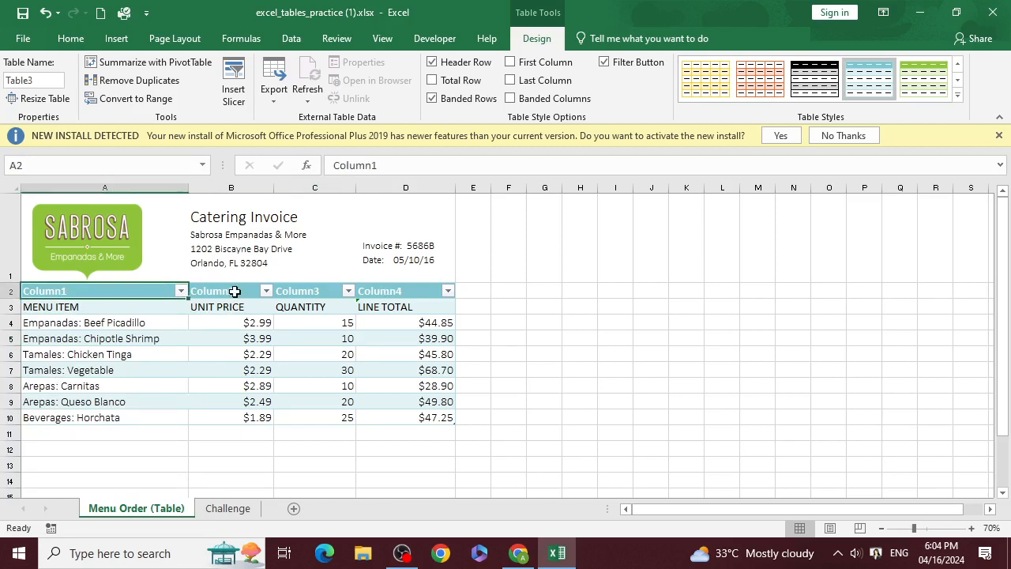
pyautogui.click(181, 292)
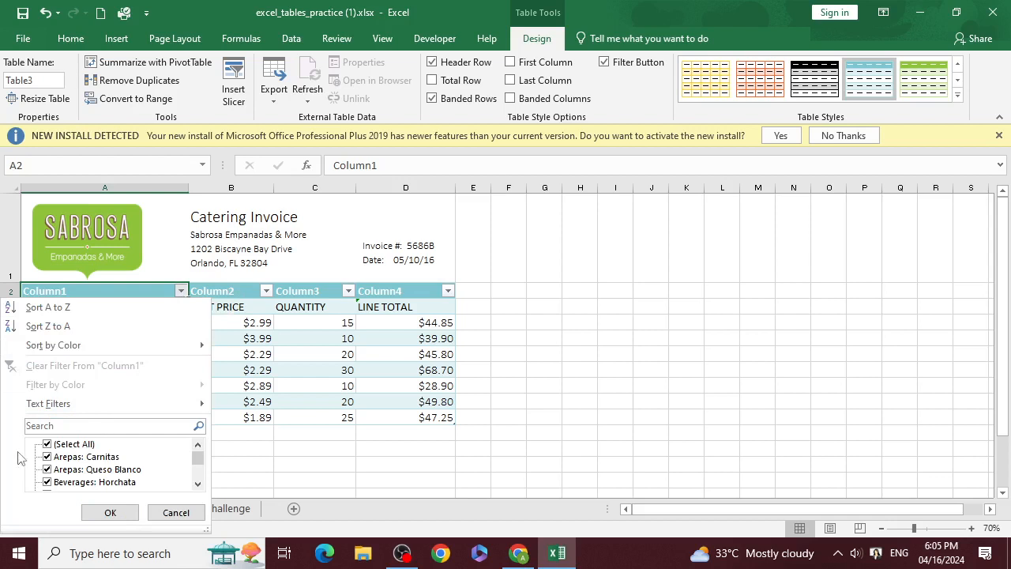
pyautogui.click(60, 426)
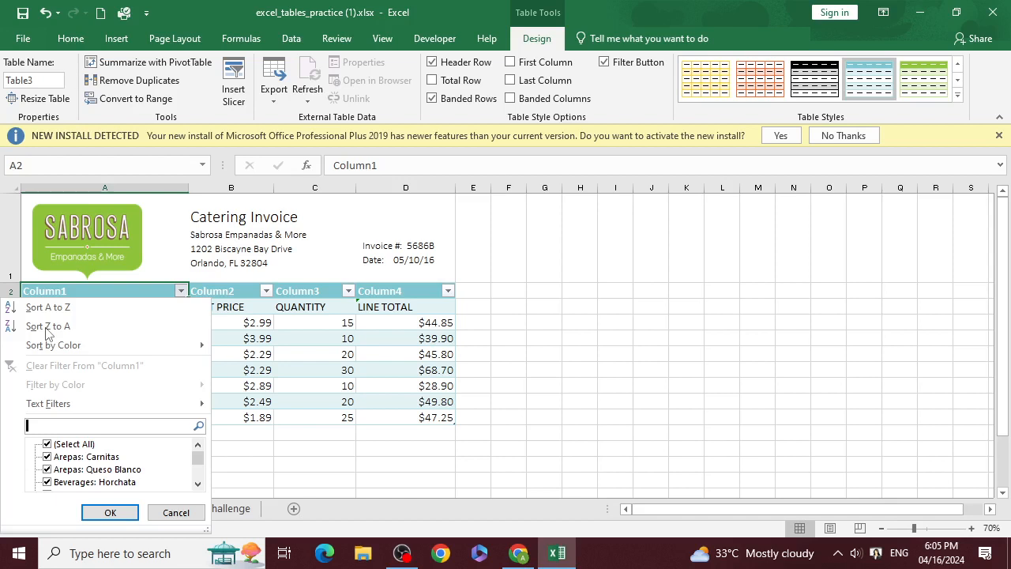
pyautogui.write('Arepas')
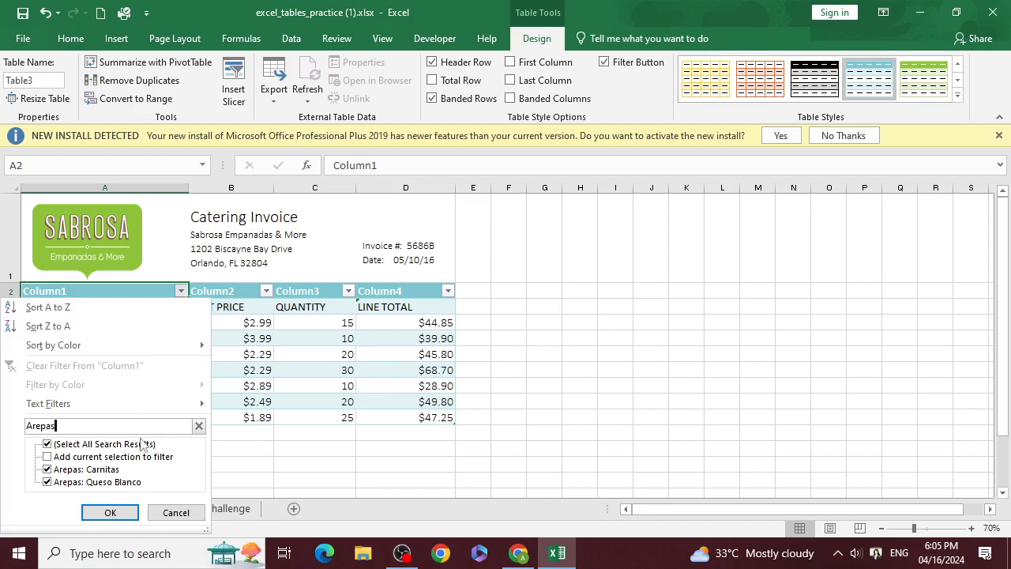
pyautogui.press('BackSpace')
pyautogui.press('BackSpace')
pyautogui.press('BackSpace')
pyautogui.press('BackSpace')
pyautogui.press('BackSpace')
pyautogui.press('BackSpace')
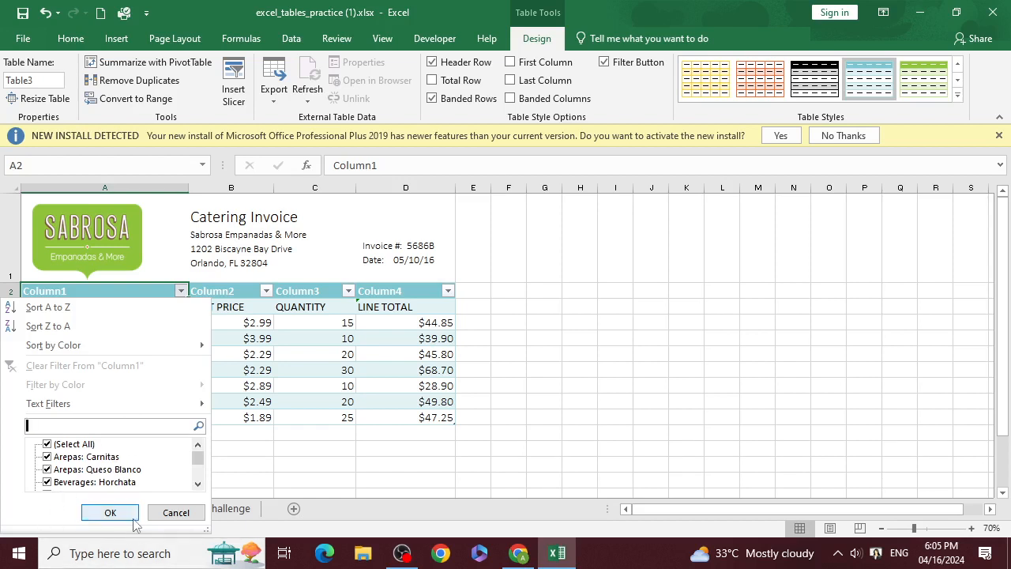
pyautogui.click(109, 513)
pyautogui.click(214, 371)
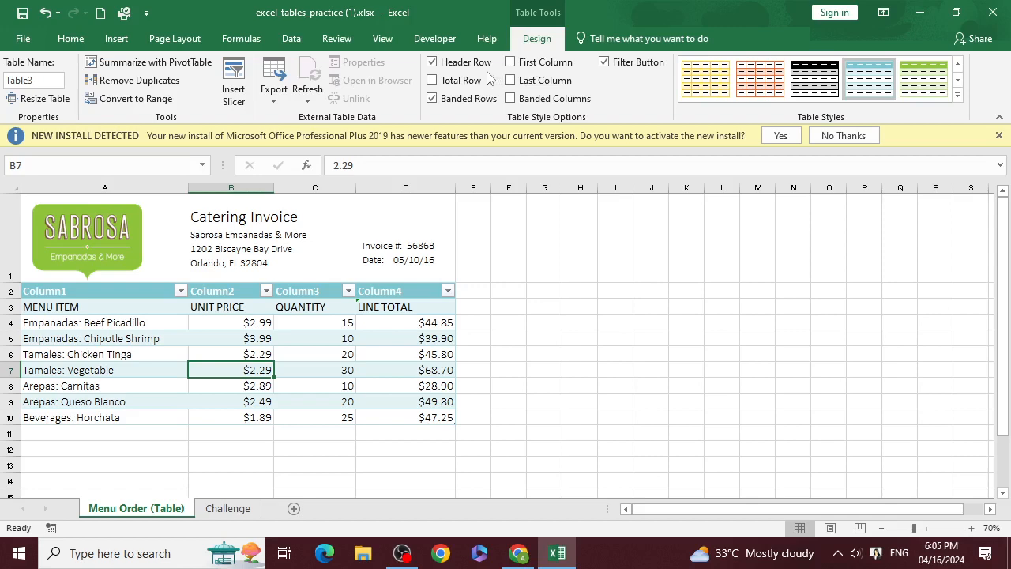
pyautogui.click(190, 338)
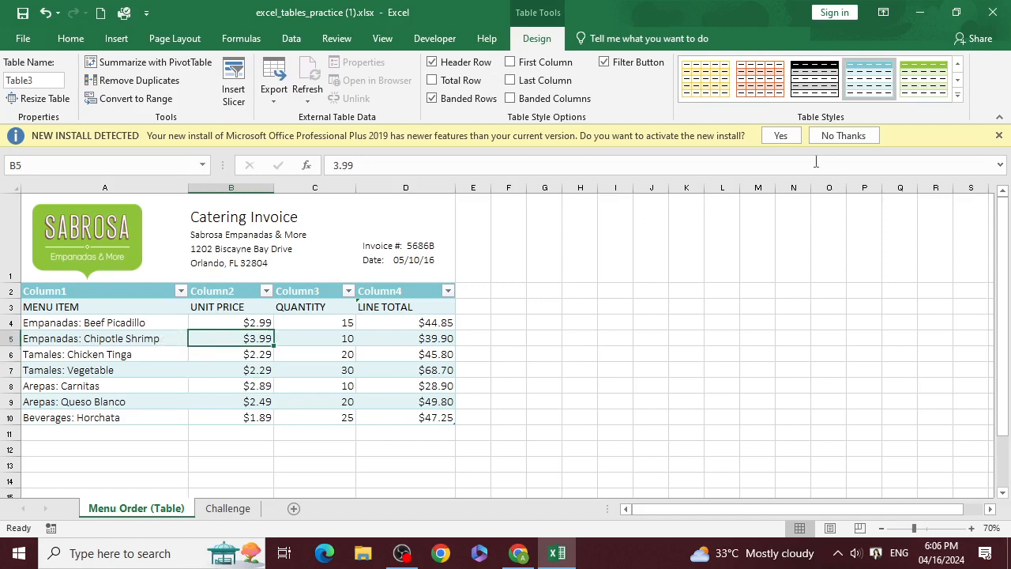
pyautogui.click(505, 305)
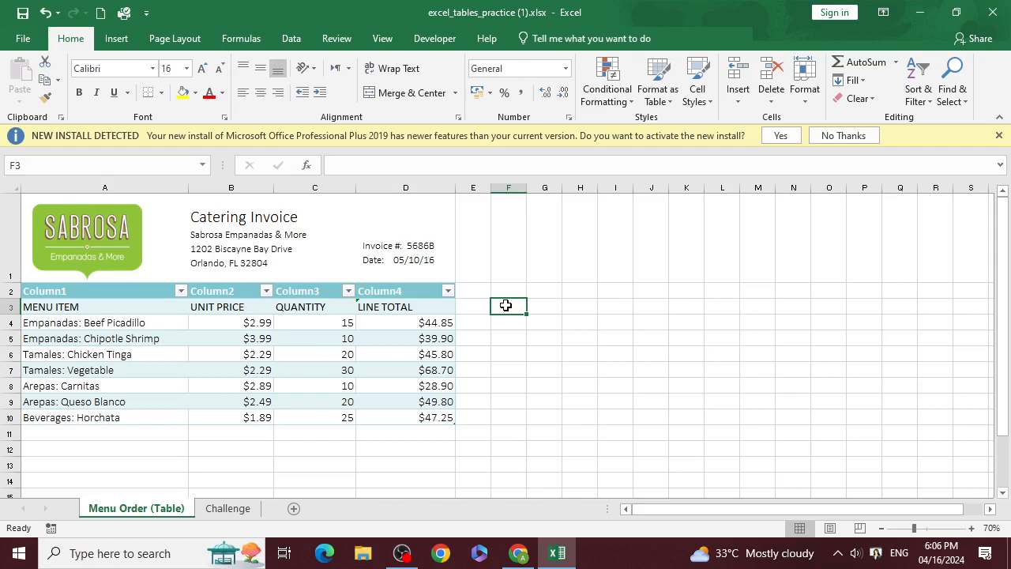
pyautogui.click(517, 321)
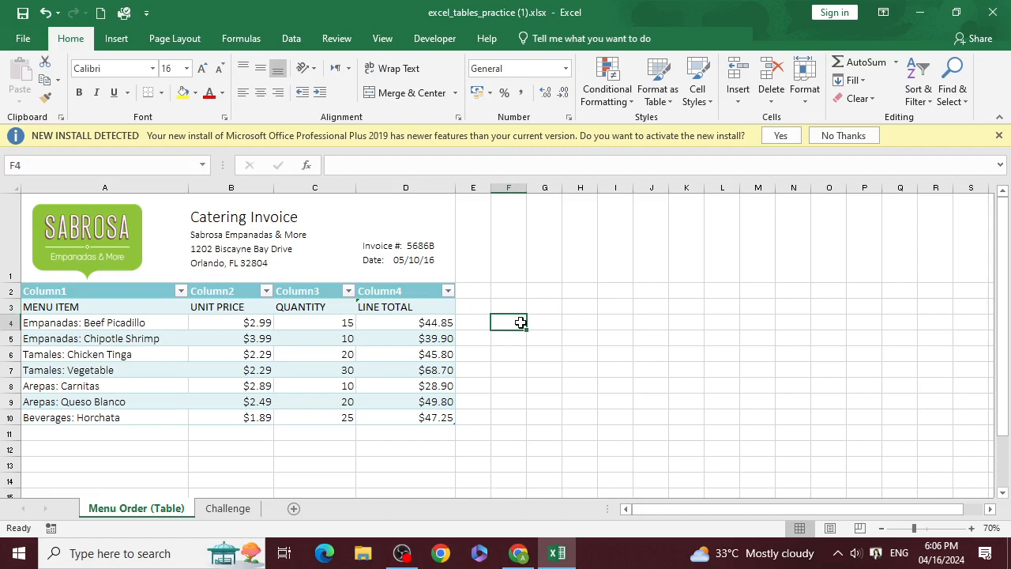
# Apply the orange table style from the first row of the Medium group to the invoice table.
pyautogui.click(380, 353)
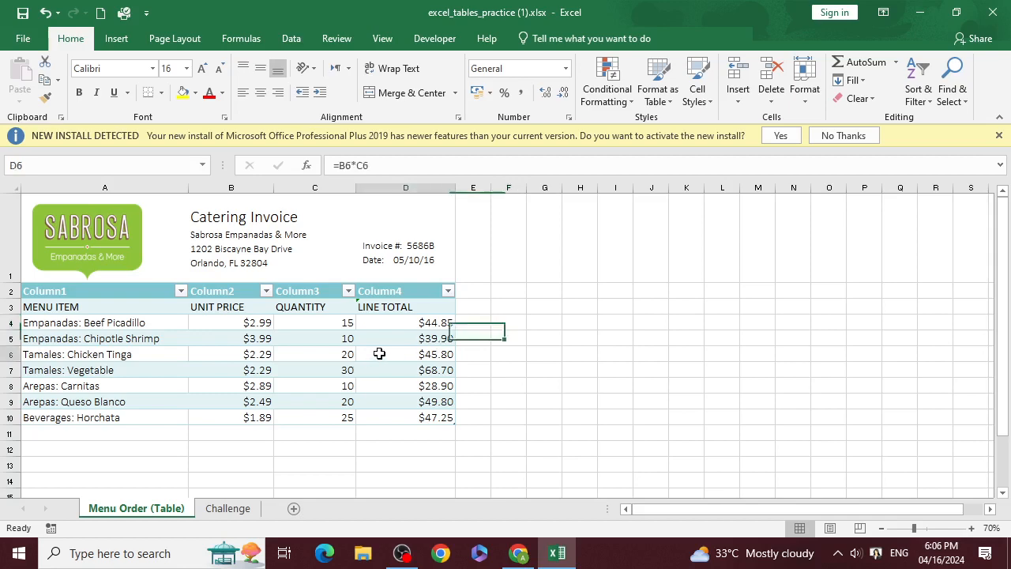
pyautogui.click(527, 38)
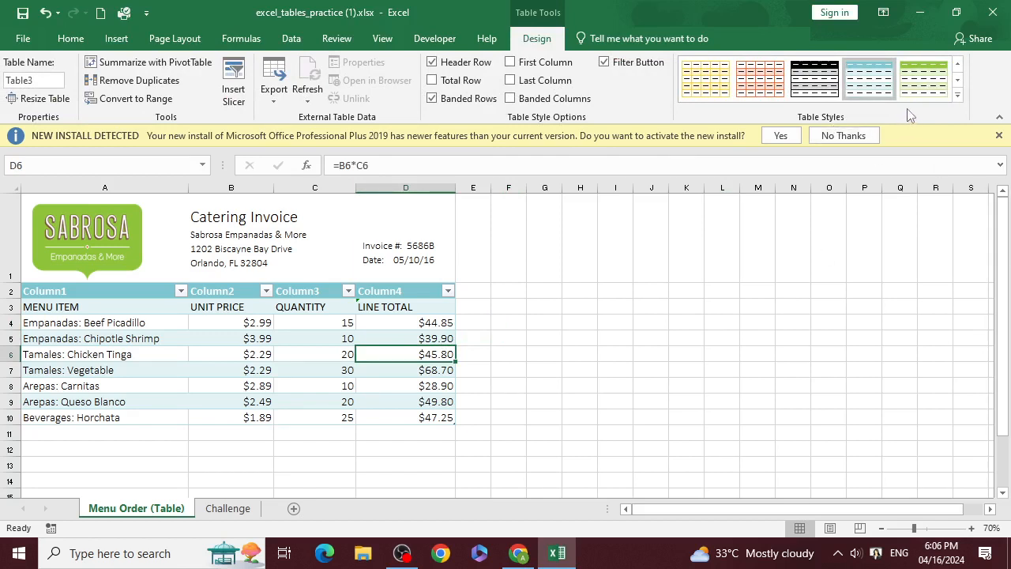
pyautogui.click(958, 94)
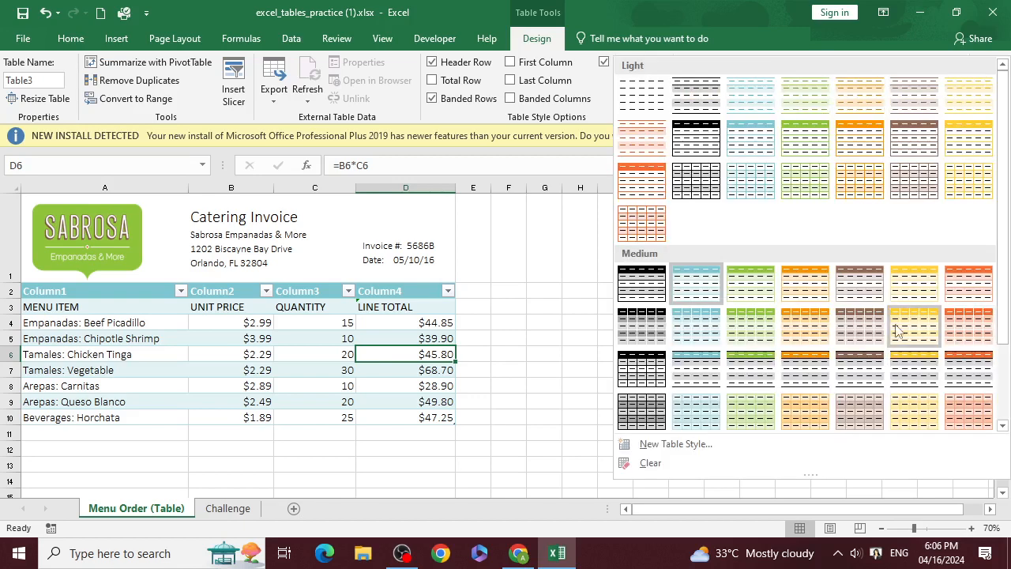
pyautogui.click(954, 285)
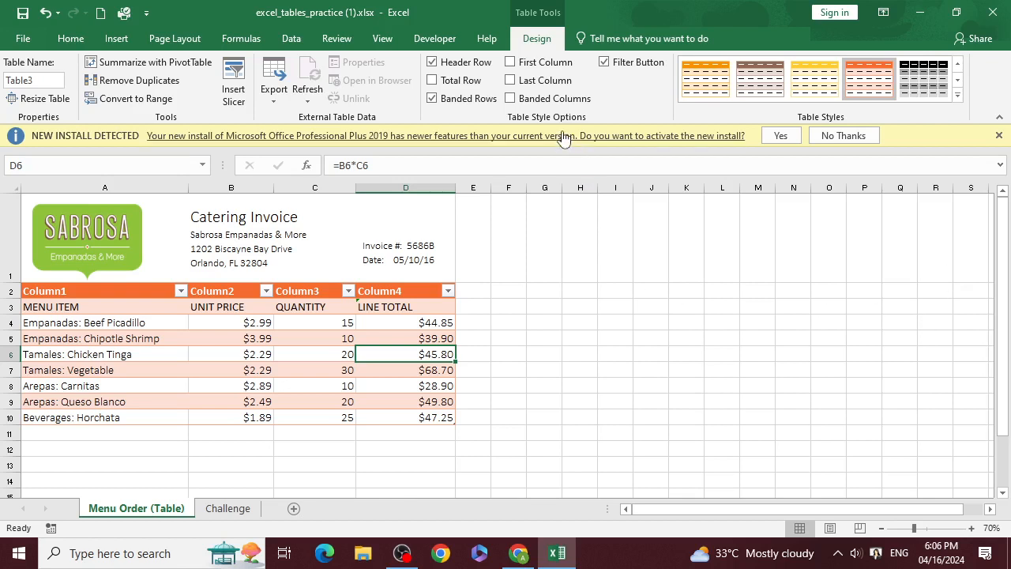
# Turn the table's header row off and back on, and add and remove its total row.
pyautogui.click(432, 63)
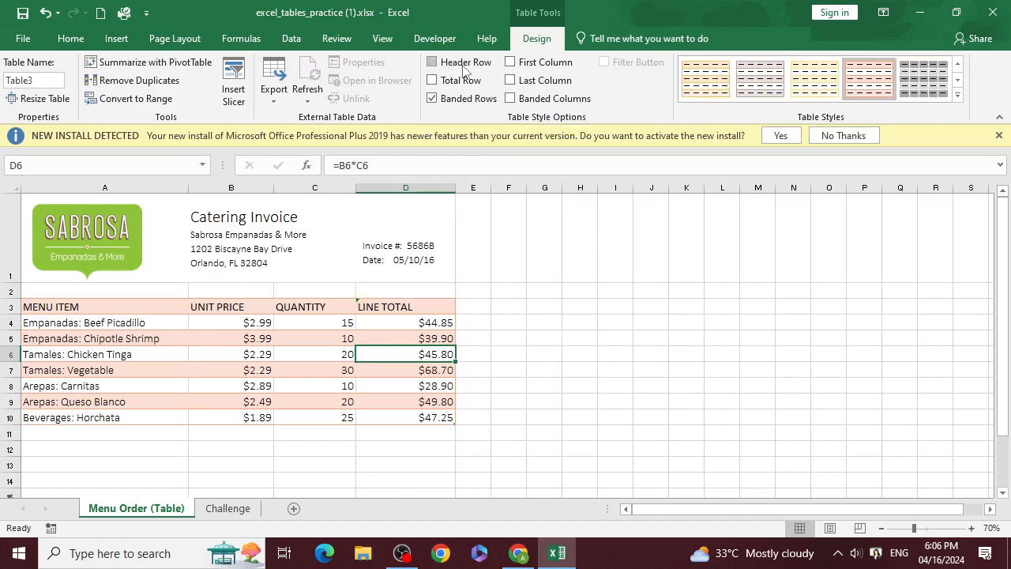
pyautogui.click(464, 65)
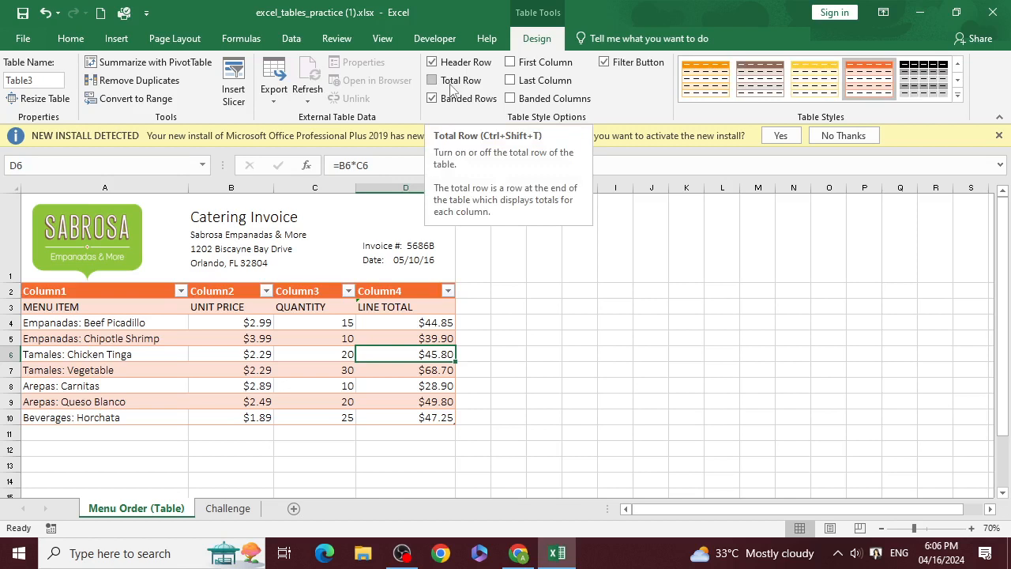
pyautogui.click(452, 87)
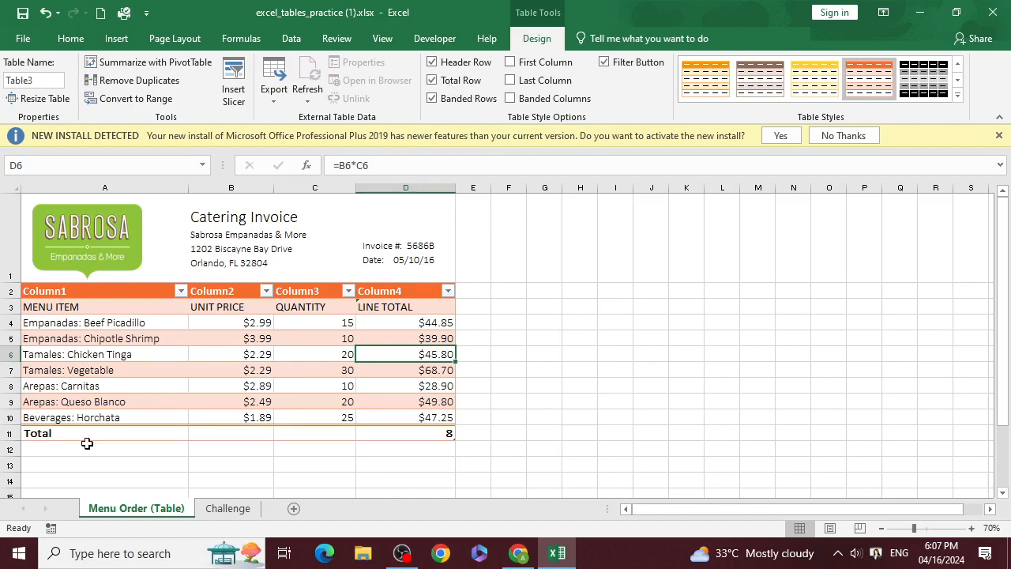
pyautogui.click(446, 81)
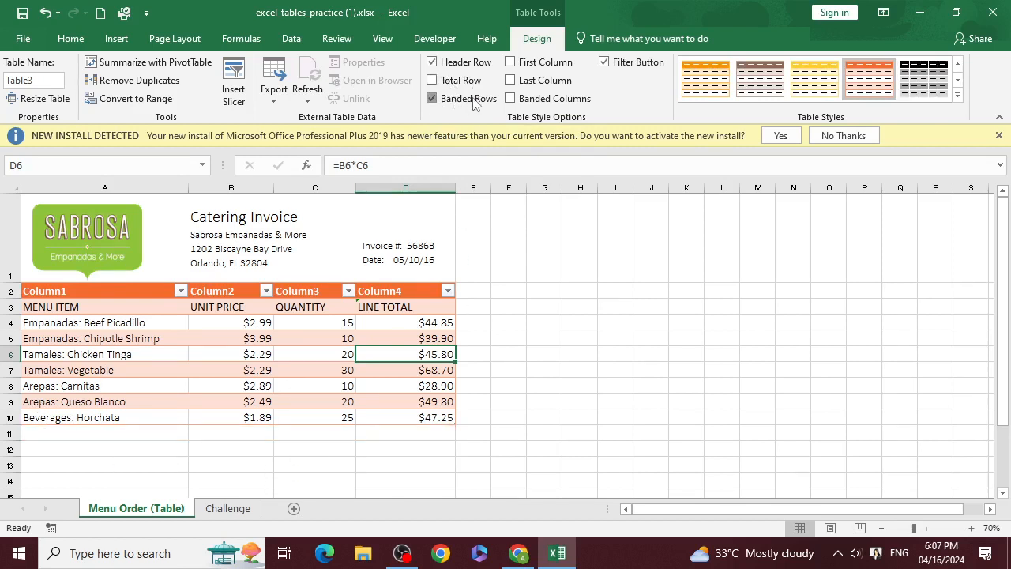
# Switch the invoice table's shading from banded rows to banded columns.
pyautogui.click(473, 101)
pyautogui.click(473, 101)
pyautogui.click(474, 101)
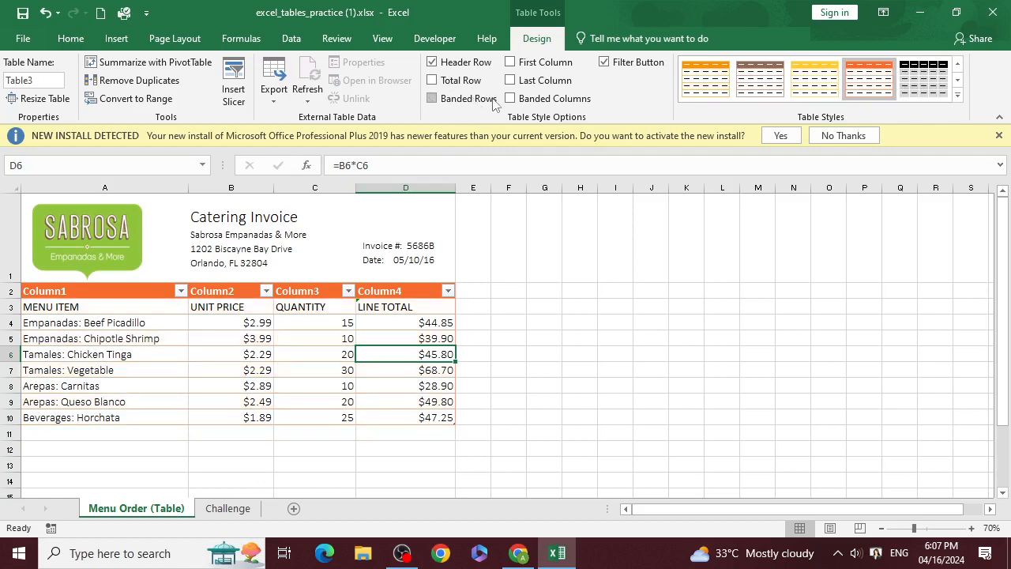
pyautogui.click(543, 100)
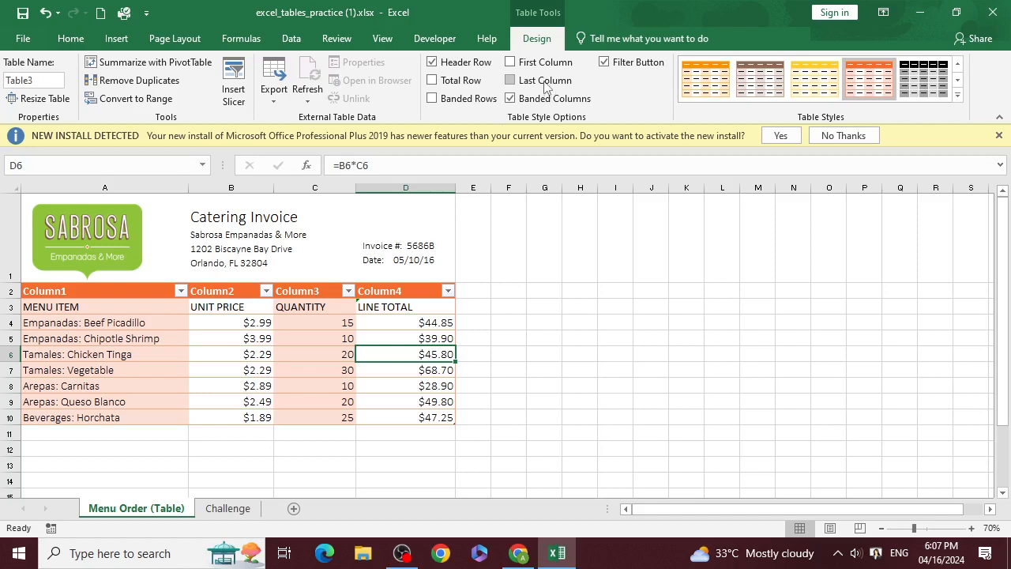
# Turn the special formatting of the table's last column and first column on and off again, one after the other.
pyautogui.click(544, 82)
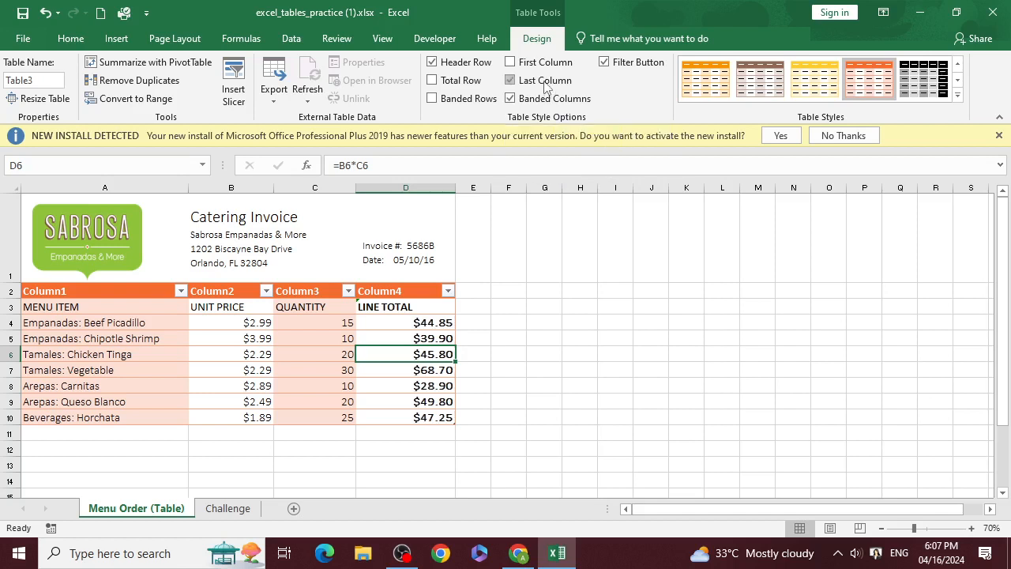
pyautogui.click(544, 82)
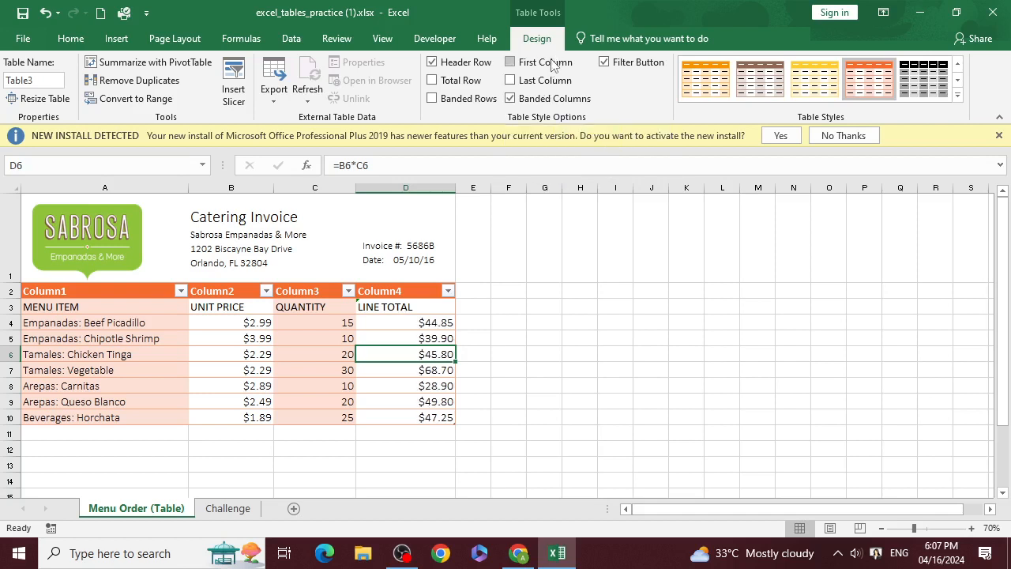
pyautogui.click(553, 63)
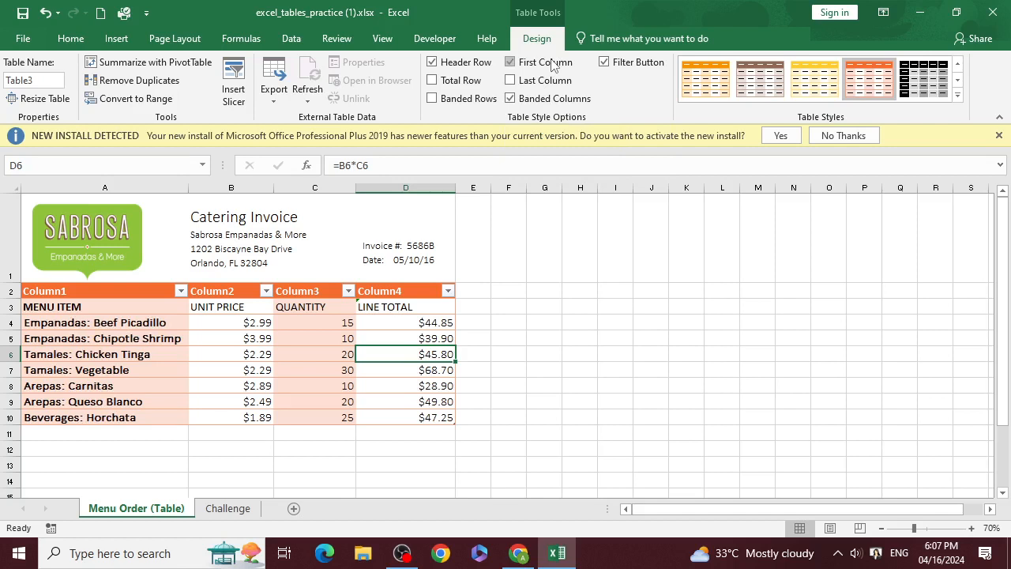
pyautogui.click(552, 63)
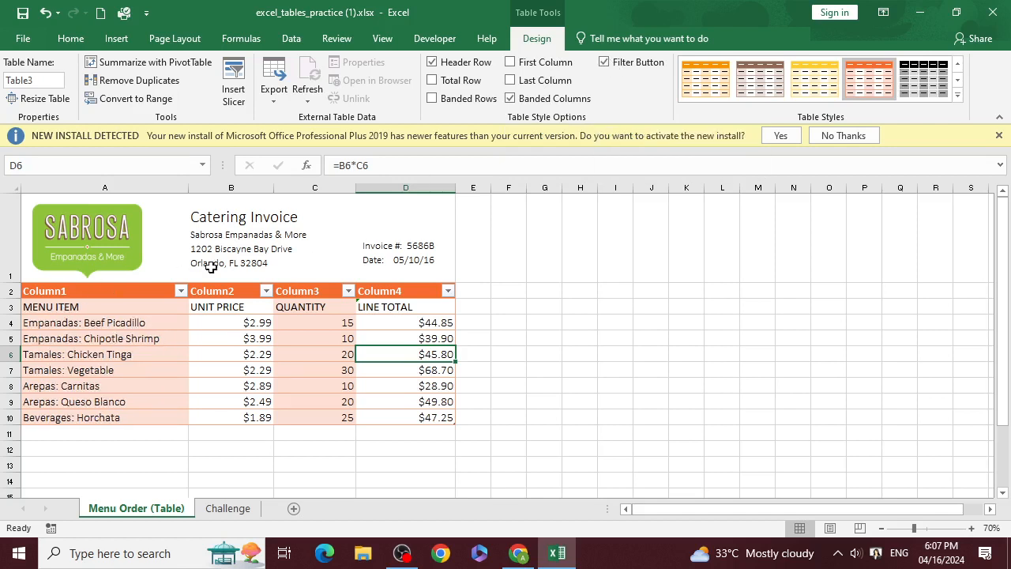
# Turn off the filter buttons in the invoice table's header row.
pyautogui.click(604, 63)
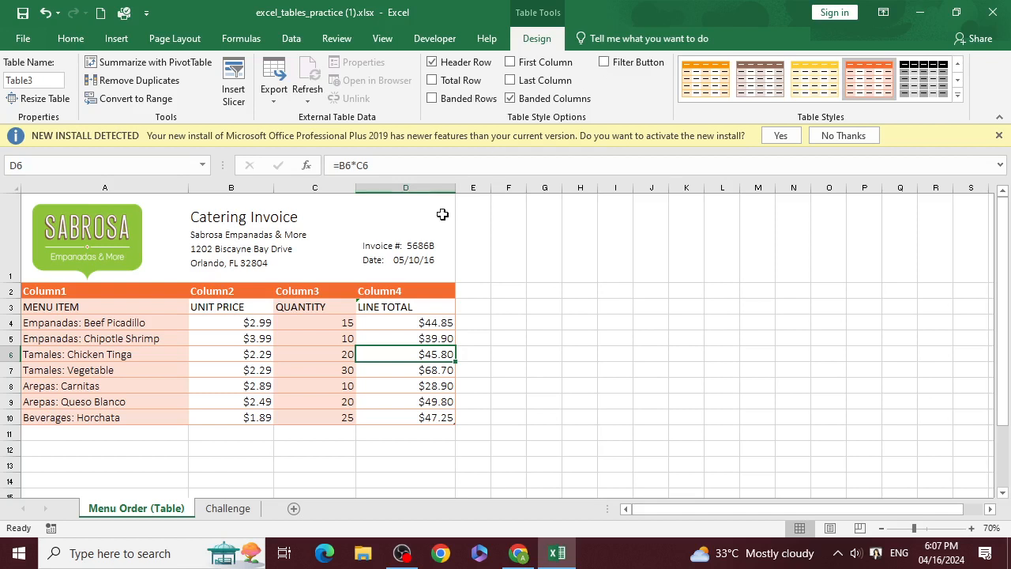
# Insert a table column to the right of Column4 and widen it to fit its header.
pyautogui.click(430, 291)
pyautogui.rightClick(429, 291)
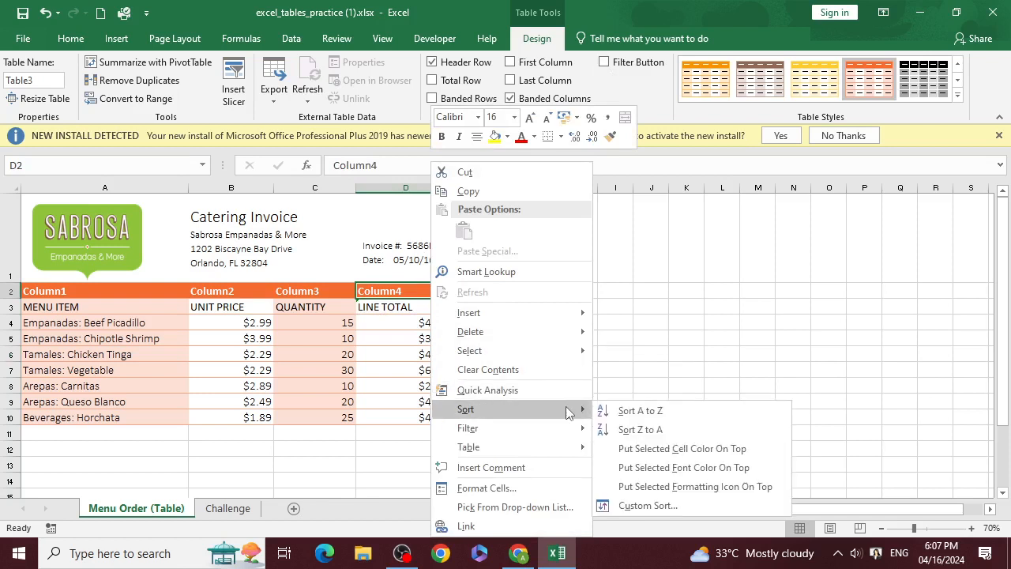
pyautogui.moveTo(553, 313)
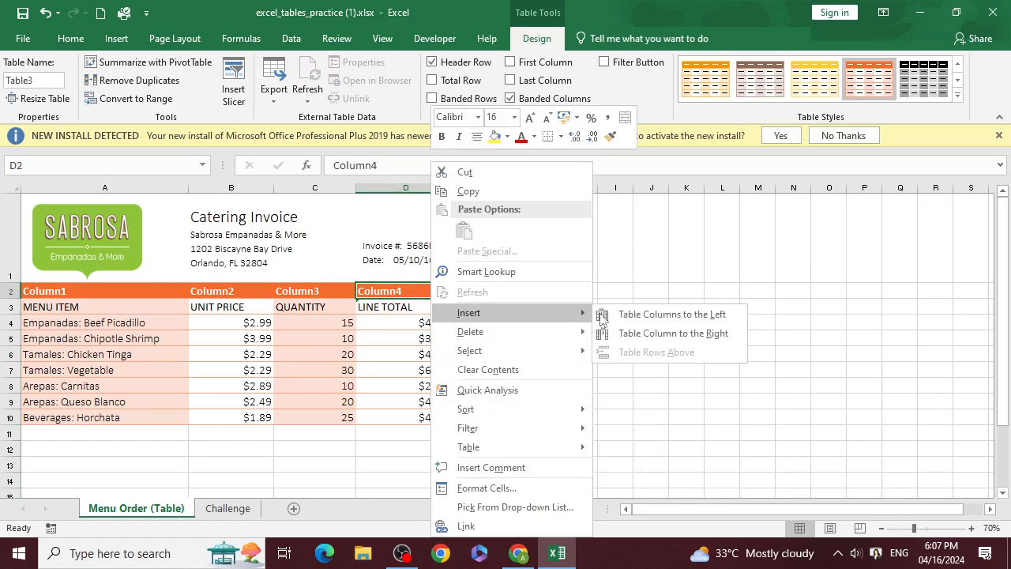
pyautogui.click(672, 333)
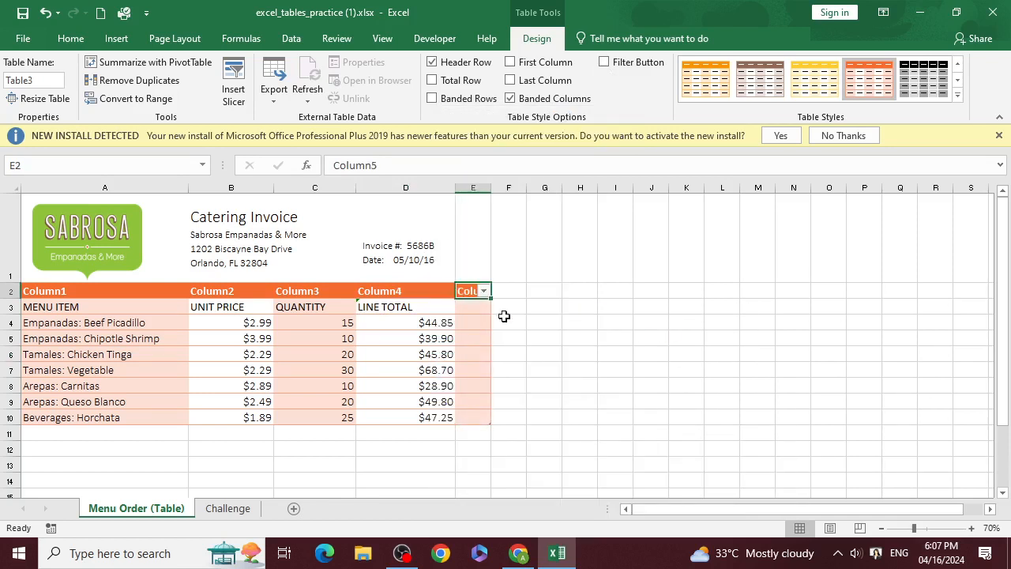
pyautogui.moveTo(491, 187); pyautogui.dragTo(524, 187)
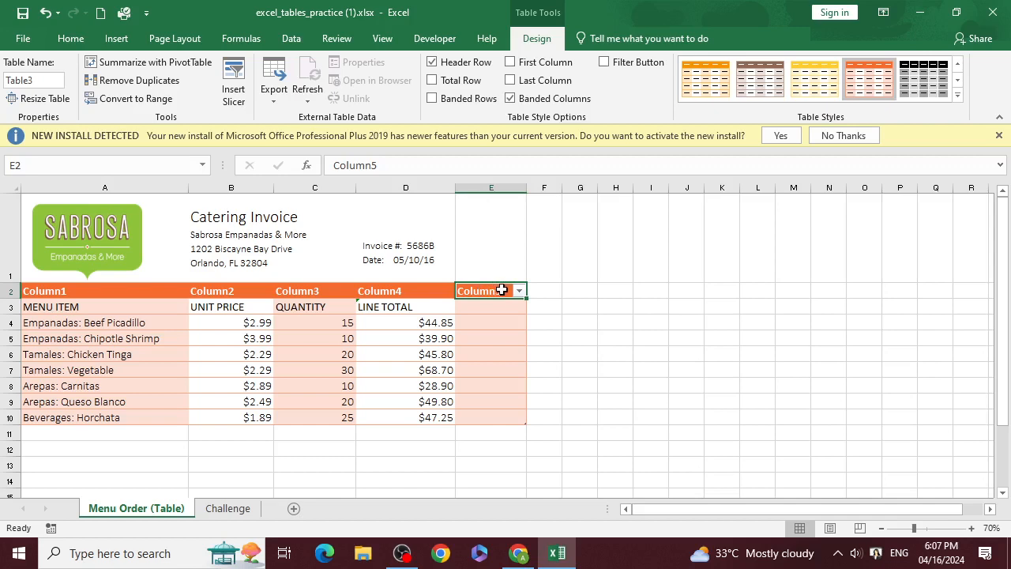
# Insert a blank row above the MENU ITEM row and undo the insertion.
pyautogui.click(10, 308)
pyautogui.rightClick(10, 308)
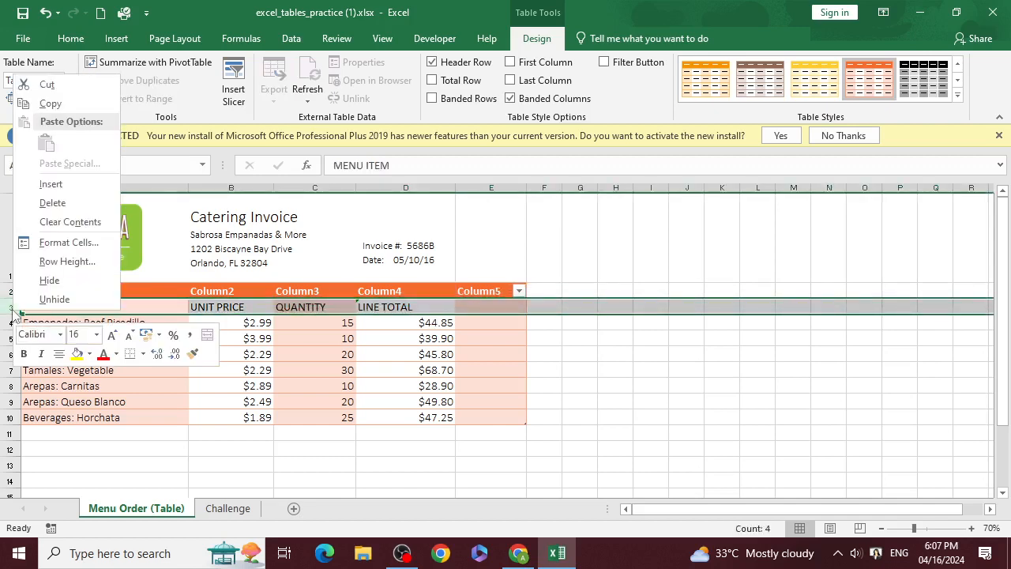
pyautogui.click(100, 184)
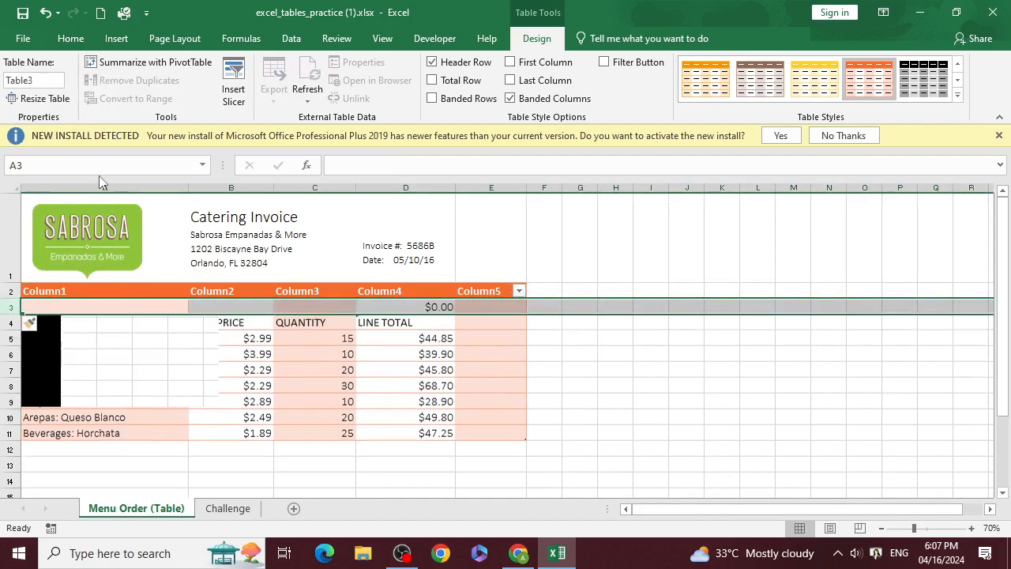
pyautogui.hotkey('ctrl', 'z')
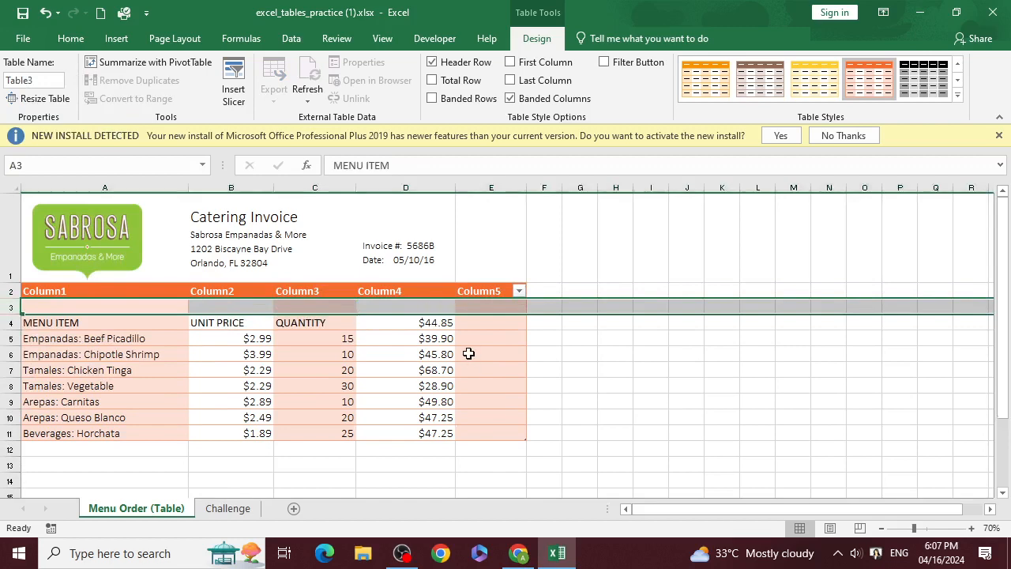
pyautogui.click(592, 368)
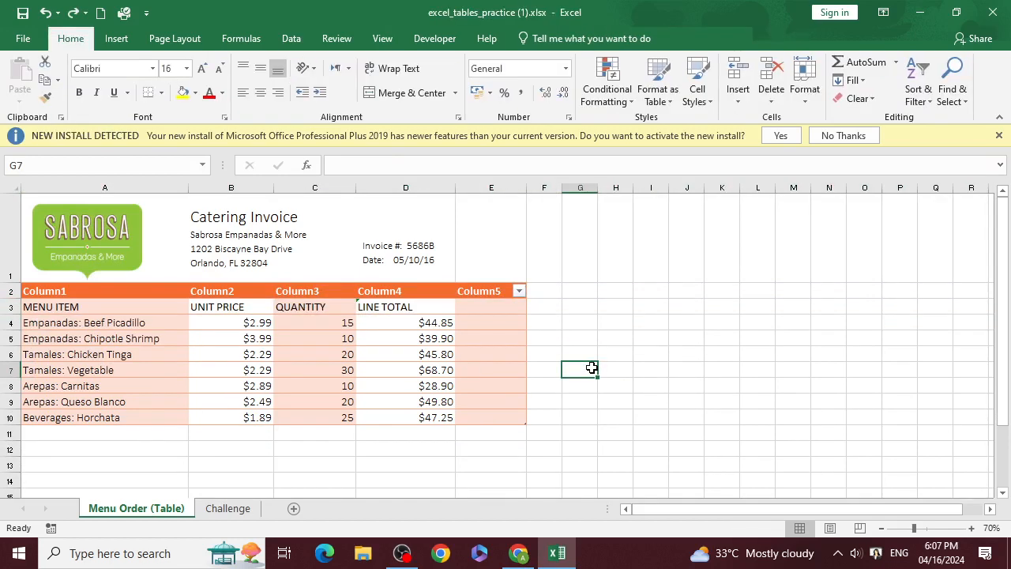
# Insert a blank sheet row above the table's header row and delete that row again.
pyautogui.click(227, 336)
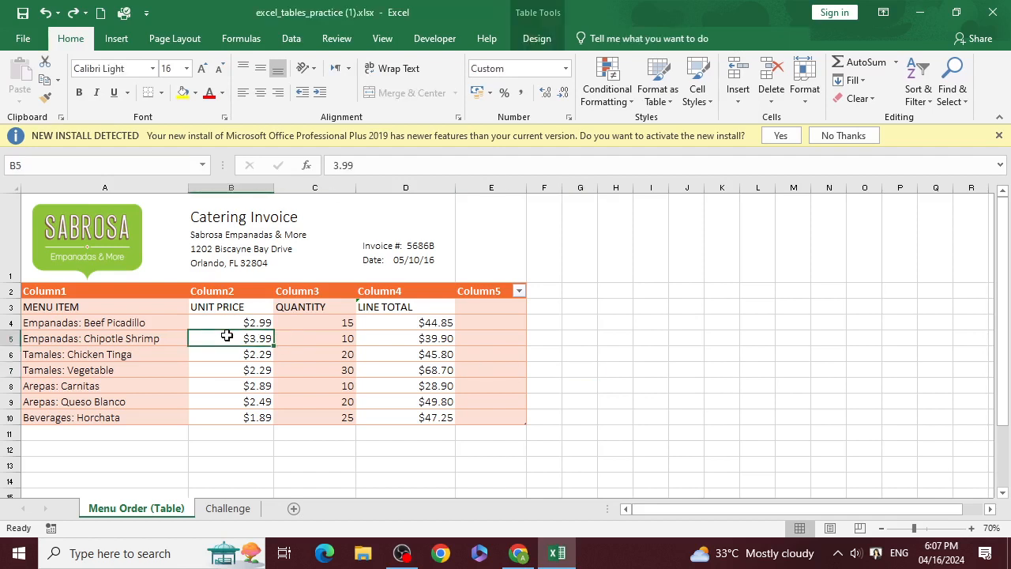
pyautogui.click(7, 291)
pyautogui.rightClick(6, 291)
pyautogui.click(47, 401)
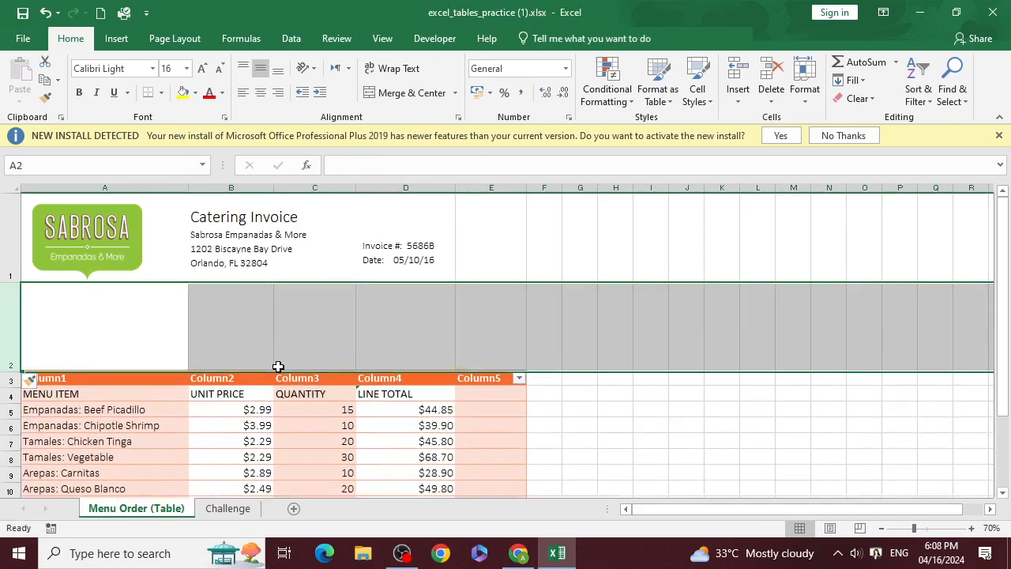
pyautogui.rightClick(5, 320)
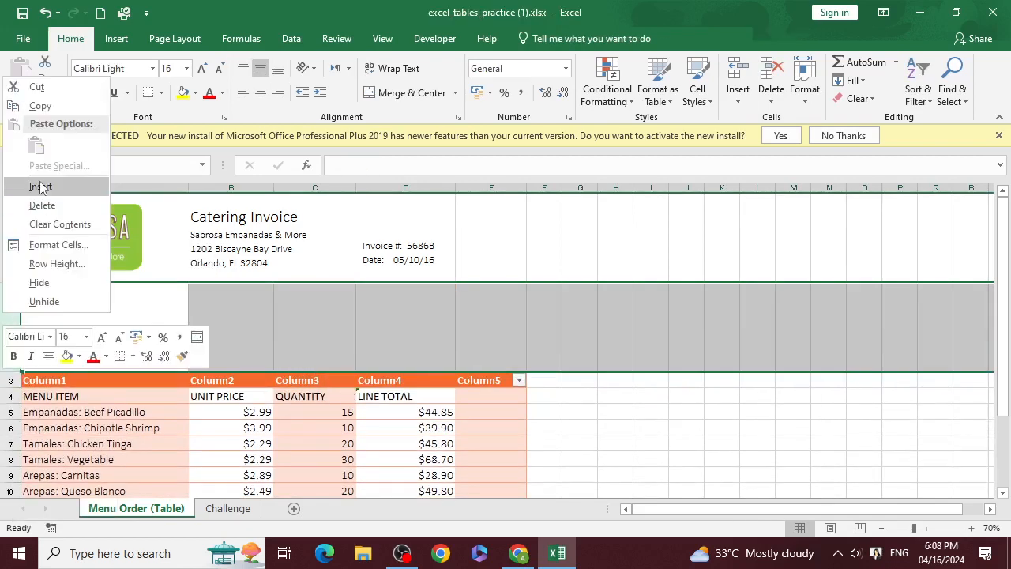
pyautogui.click(45, 206)
pyautogui.click(193, 309)
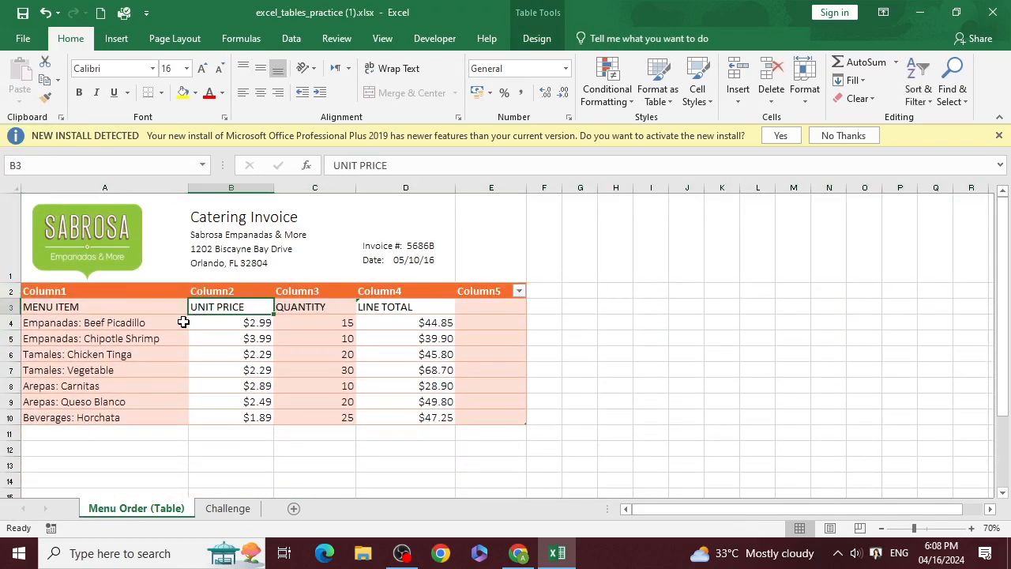
pyautogui.click(14, 293)
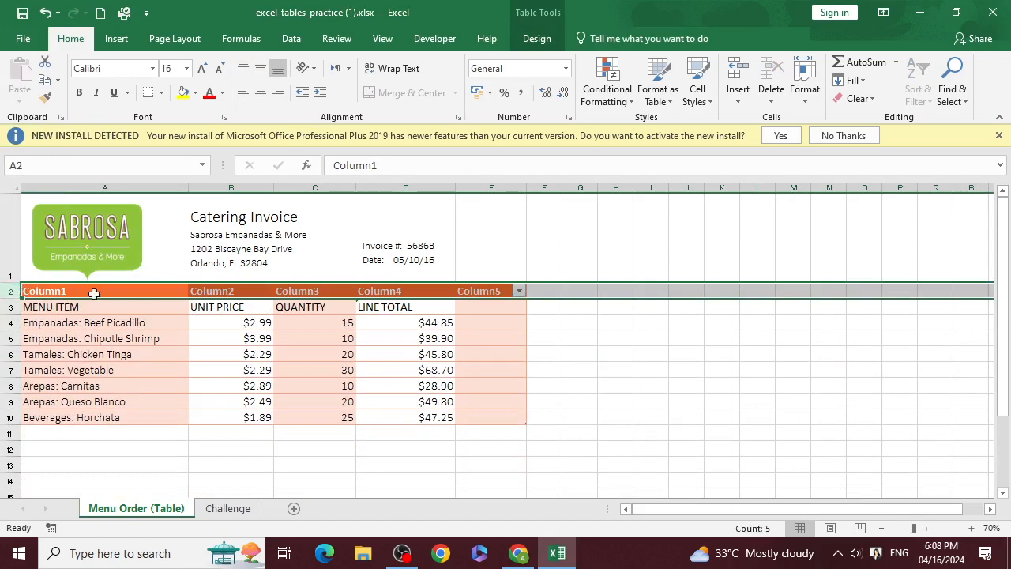
pyautogui.click(116, 38)
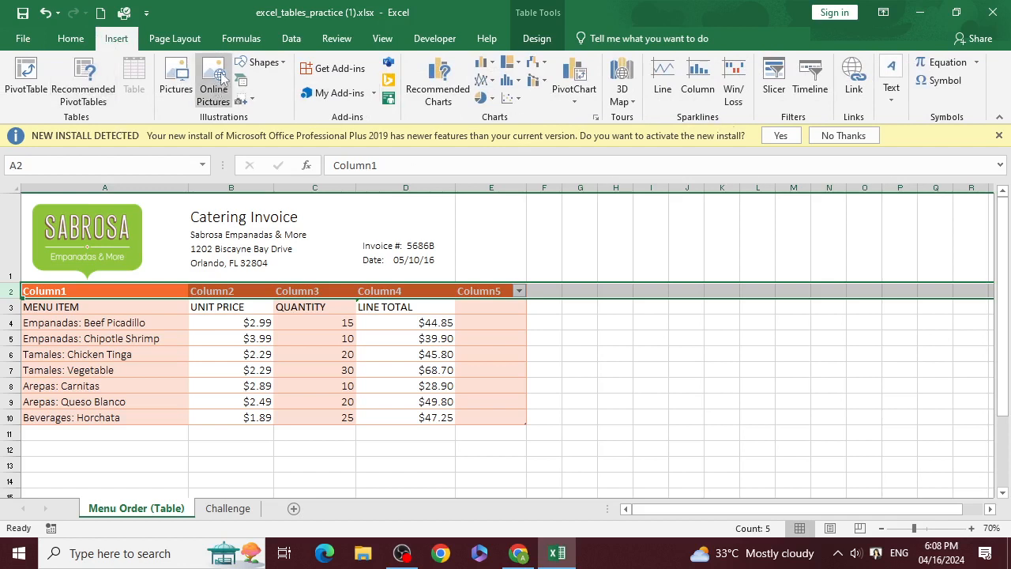
pyautogui.click(481, 333)
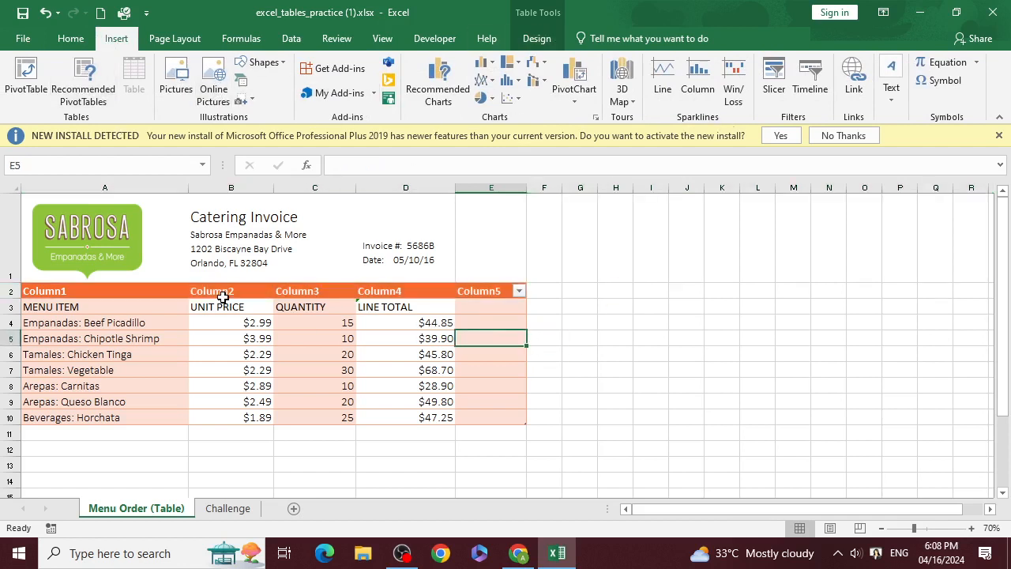
pyautogui.click(206, 295)
pyautogui.click(161, 307)
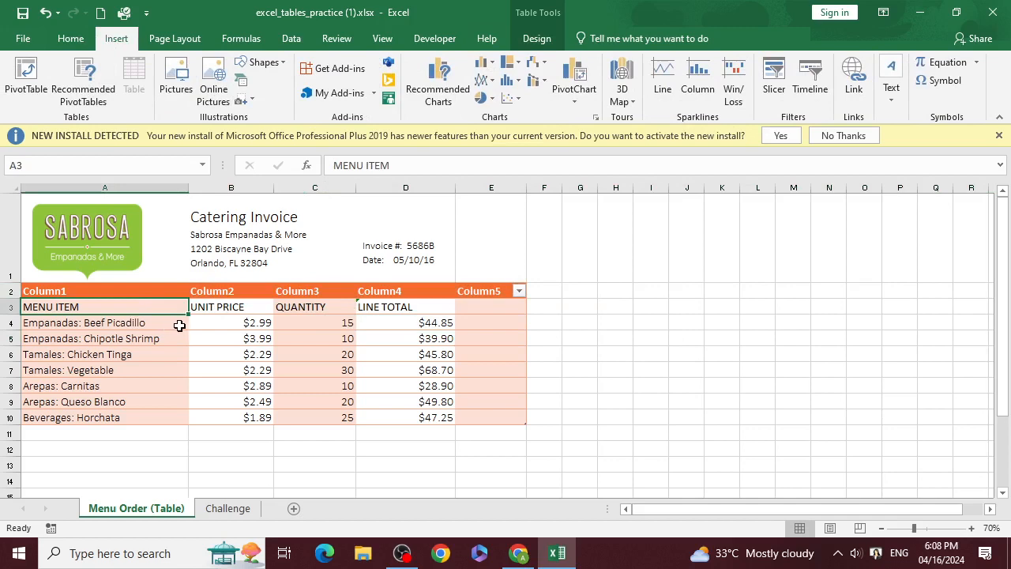
pyautogui.click(176, 339)
# Convert the whole invoice table A2:E10 to a normal range and confirm the conversion.
pyautogui.click(536, 38)
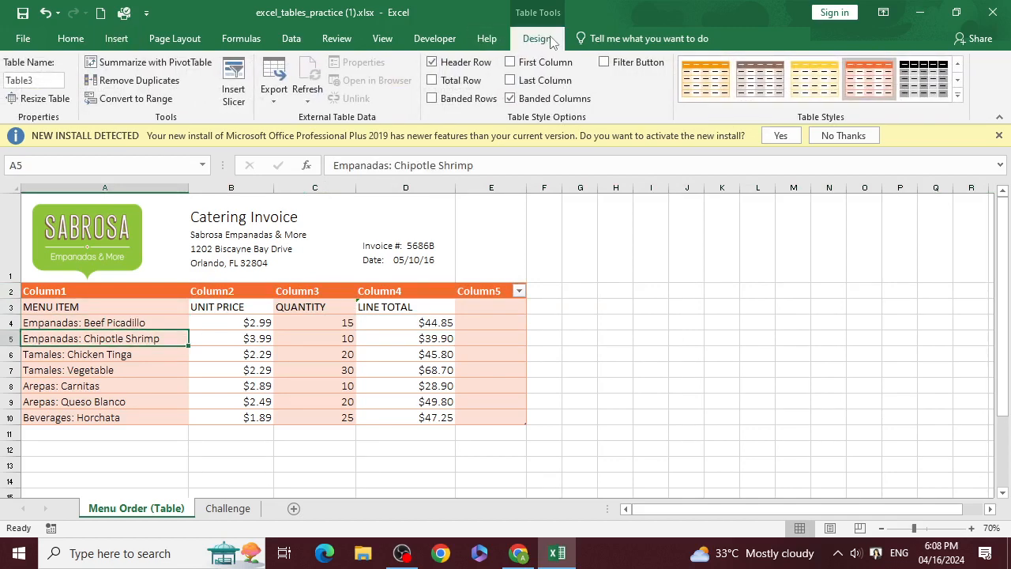
pyautogui.moveTo(40, 292); pyautogui.dragTo(501, 416)
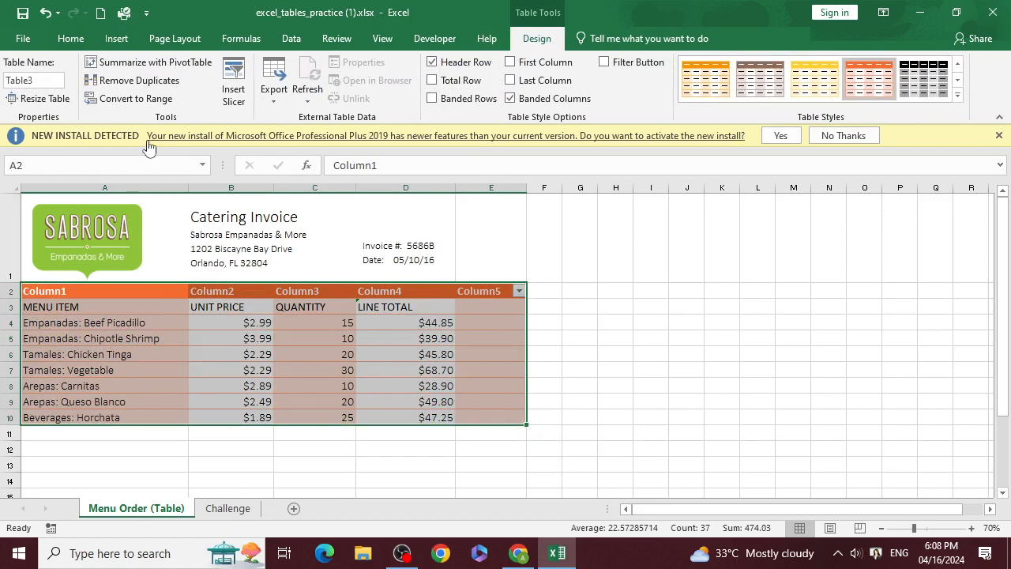
pyautogui.click(129, 99)
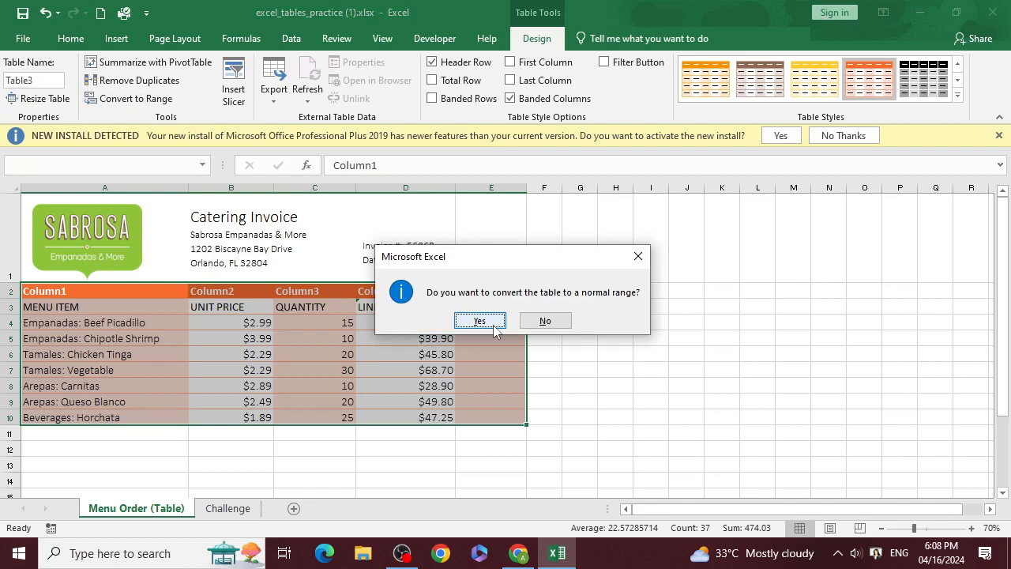
pyautogui.click(479, 321)
pyautogui.click(477, 345)
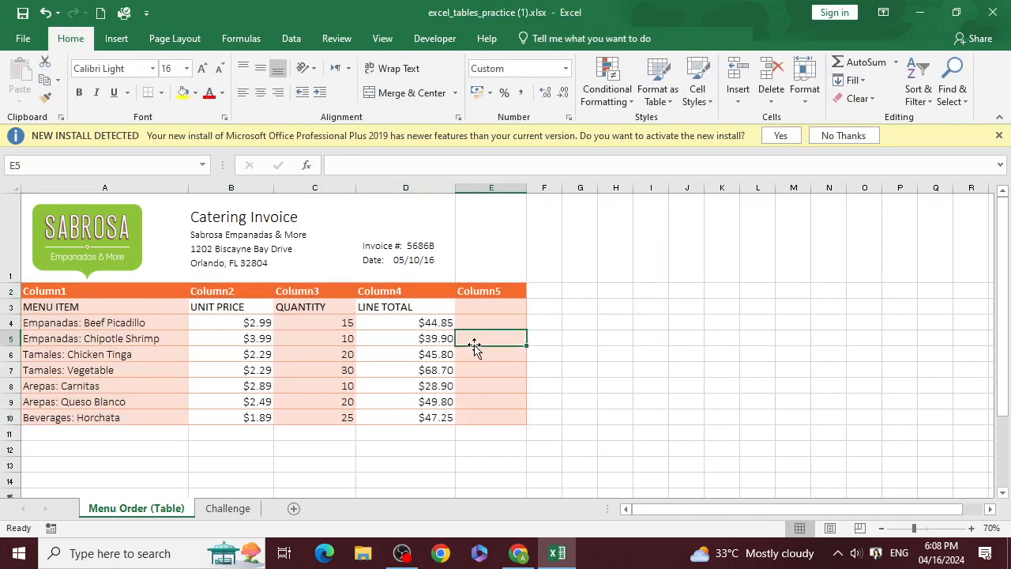
pyautogui.click(63, 269)
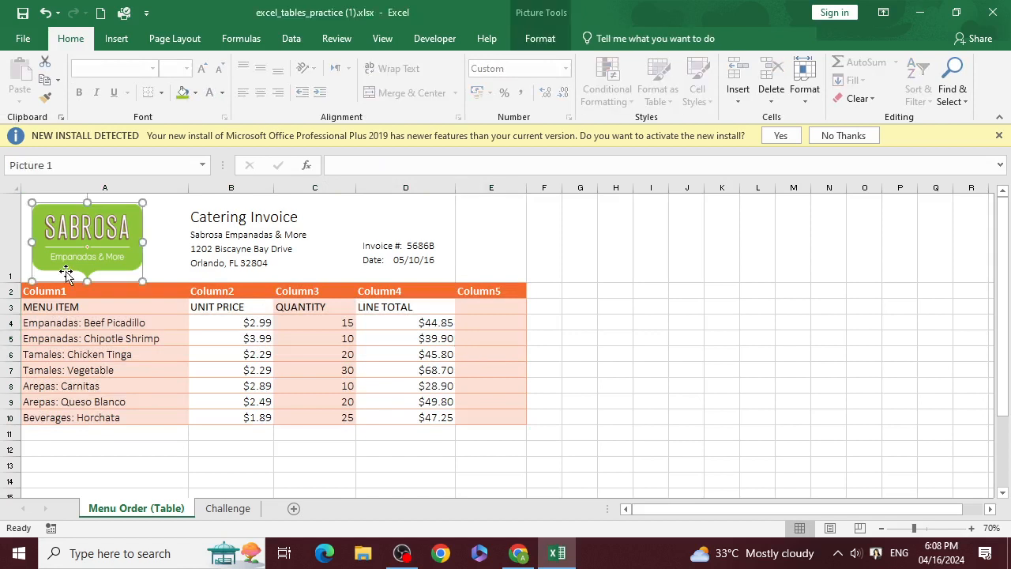
pyautogui.click(469, 339)
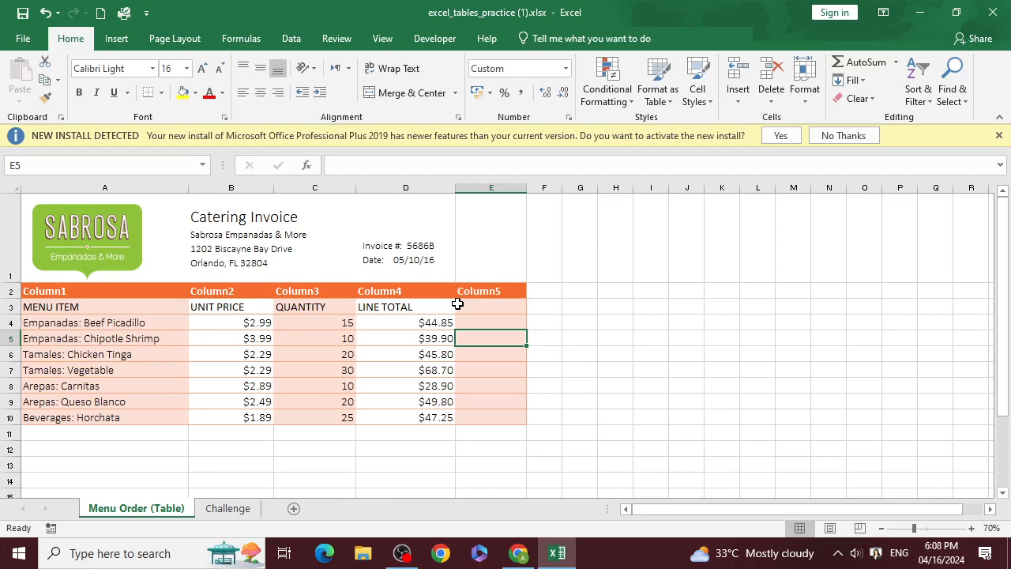
pyautogui.click(343, 355)
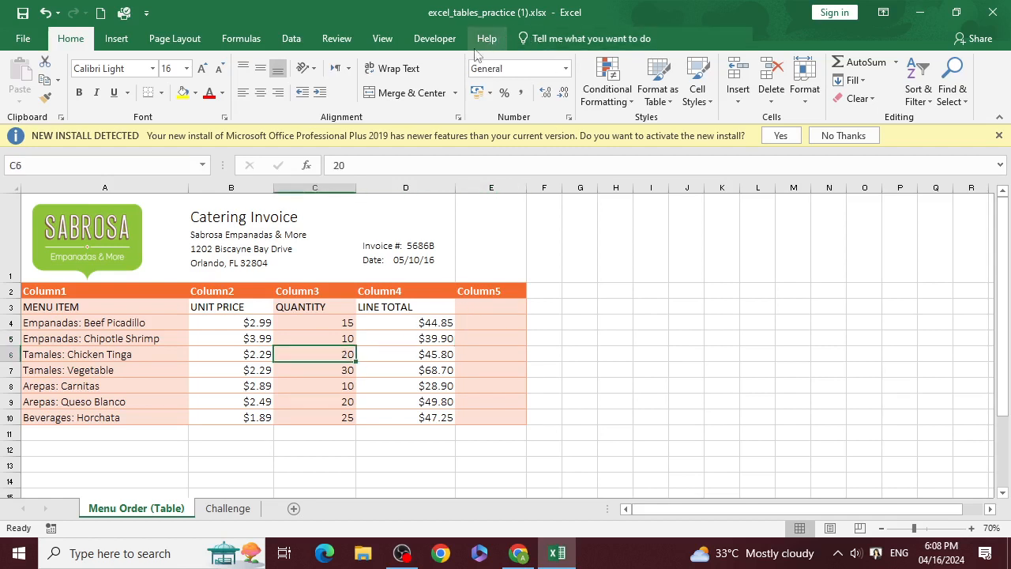
pyautogui.click(230, 323)
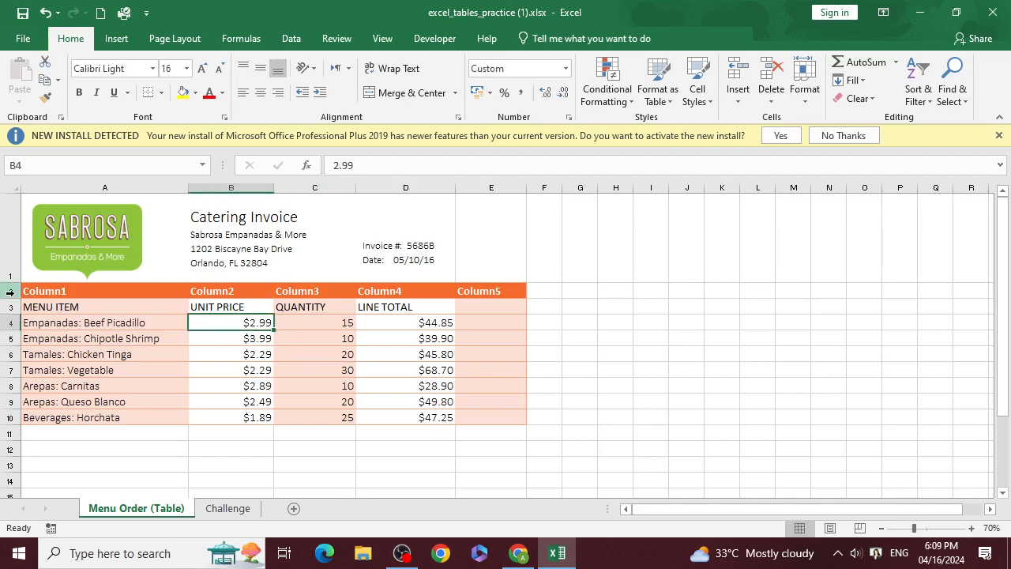
# Delete the row of generic Column1 to Column5 headers above the MENU ITEM row.
pyautogui.rightClick(10, 292)
pyautogui.click(63, 420)
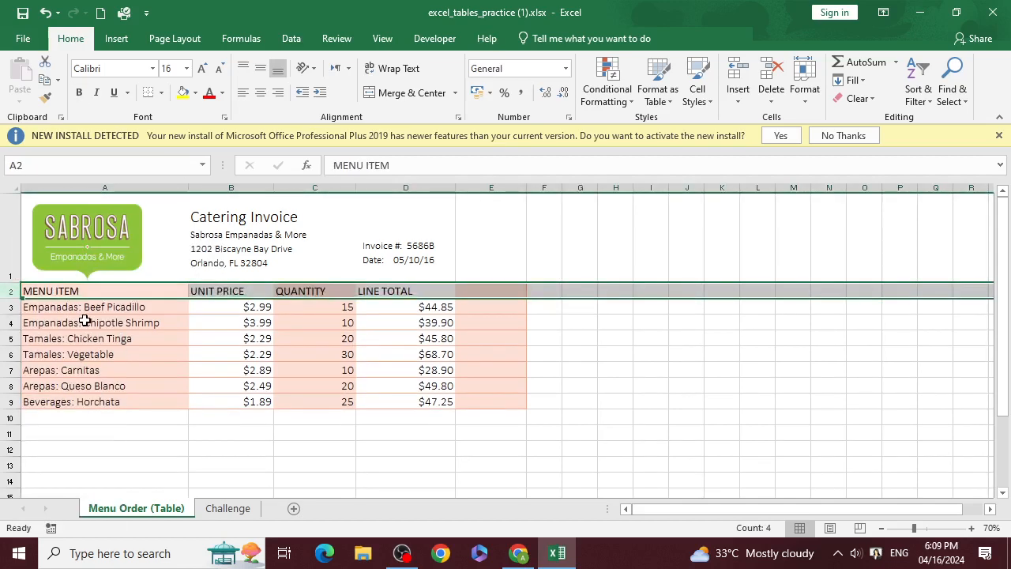
pyautogui.click(85, 322)
# Clear the formatting from the invoice range A2:E9 and undo the clearing.
pyautogui.moveTo(37, 280); pyautogui.dragTo(489, 403)
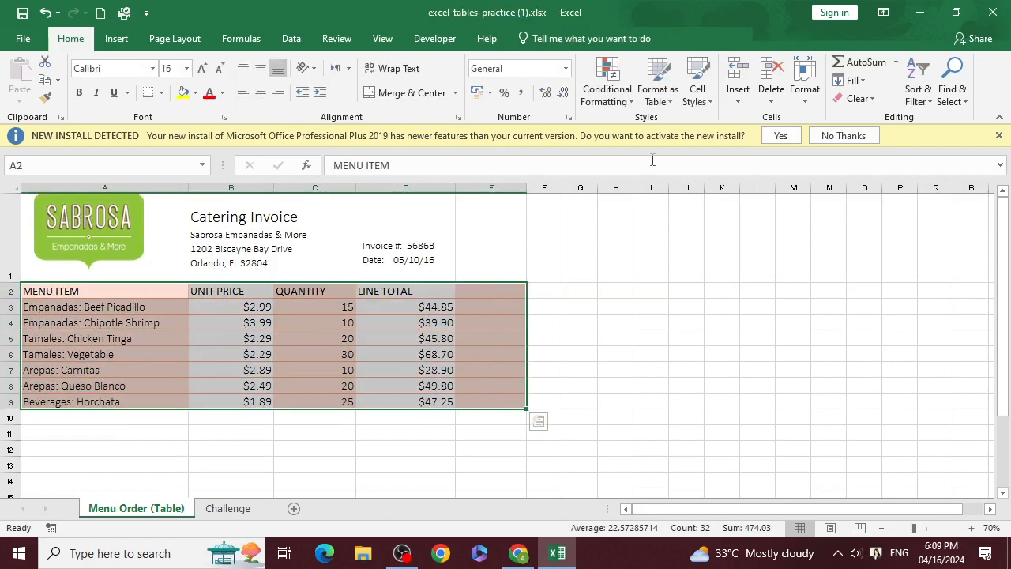
pyautogui.click(856, 98)
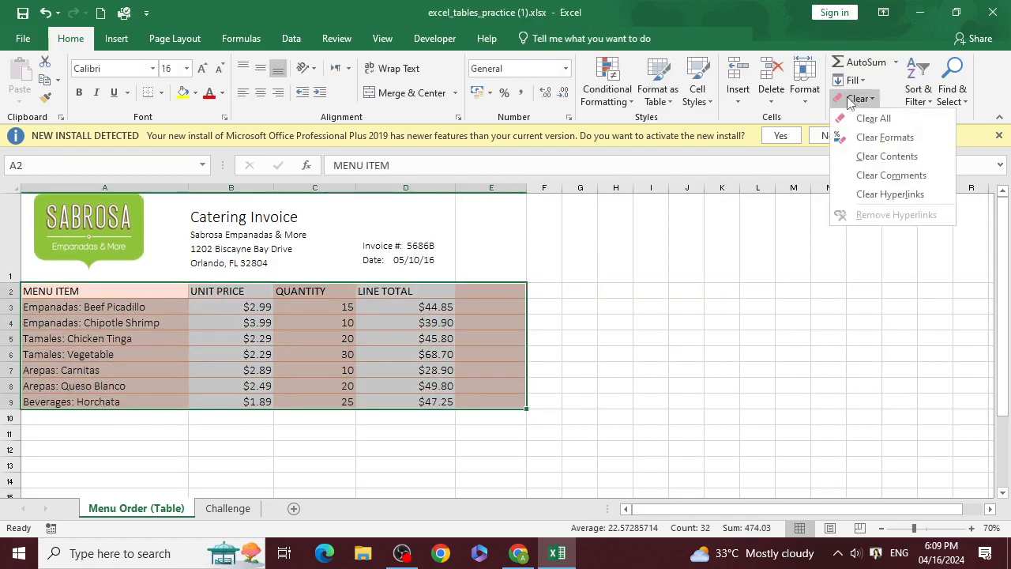
pyautogui.click(866, 142)
pyautogui.click(481, 329)
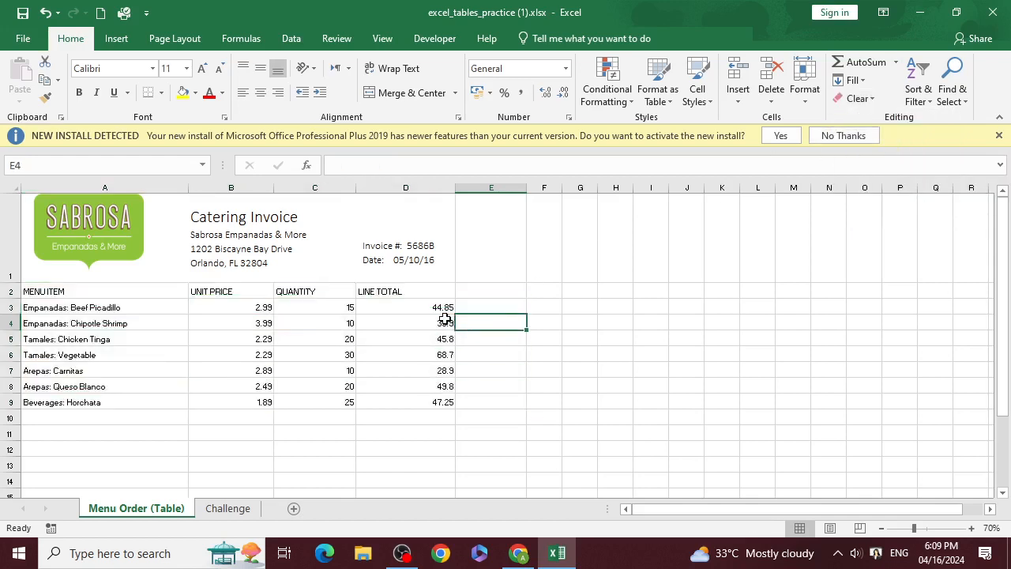
pyautogui.hotkey('ctrl', 'z')
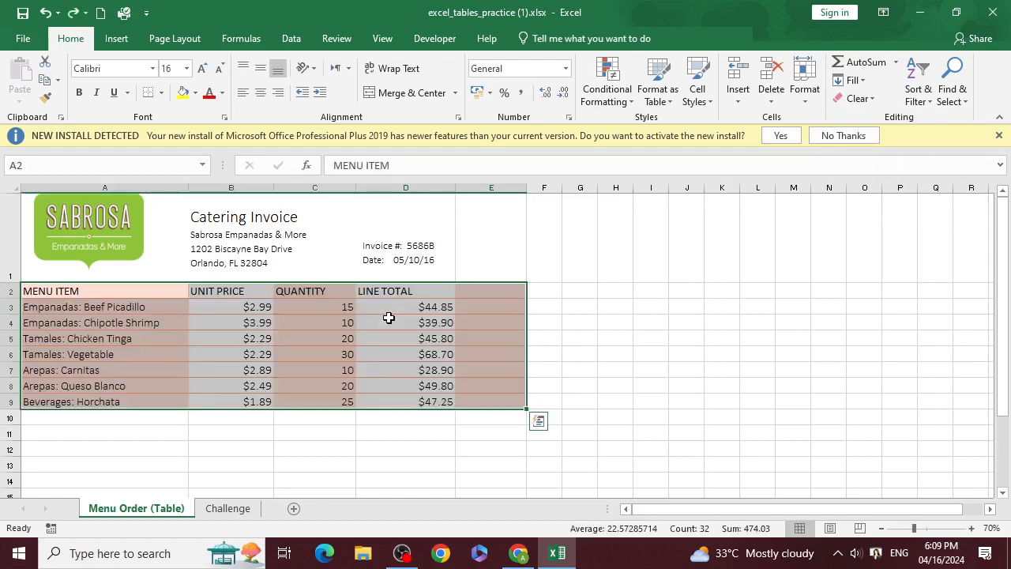
pyautogui.click(388, 317)
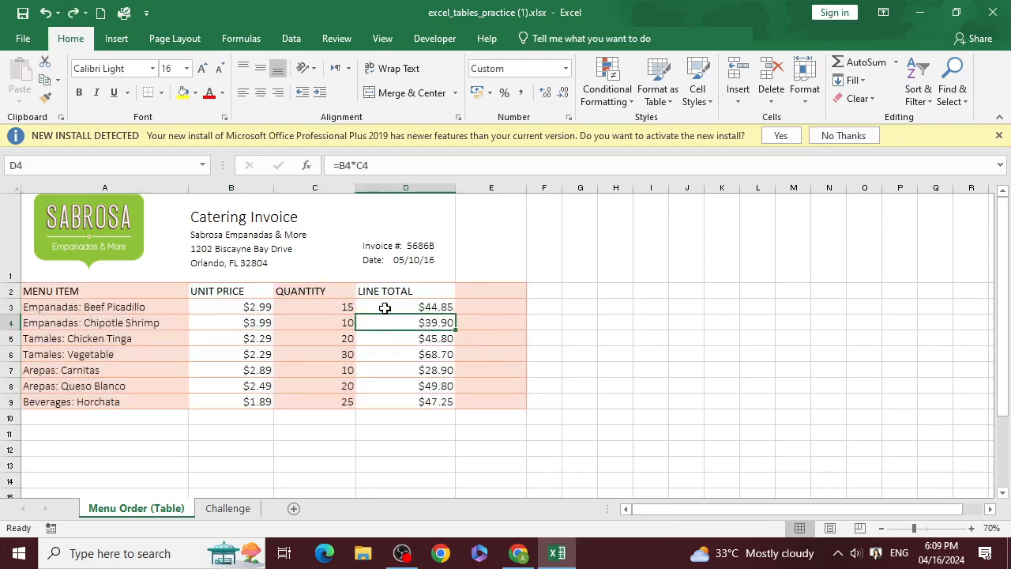
# Create a table from the range A2:E9, using the MENU ITEM row as its headers.
pyautogui.moveTo(67, 292); pyautogui.dragTo(479, 397)
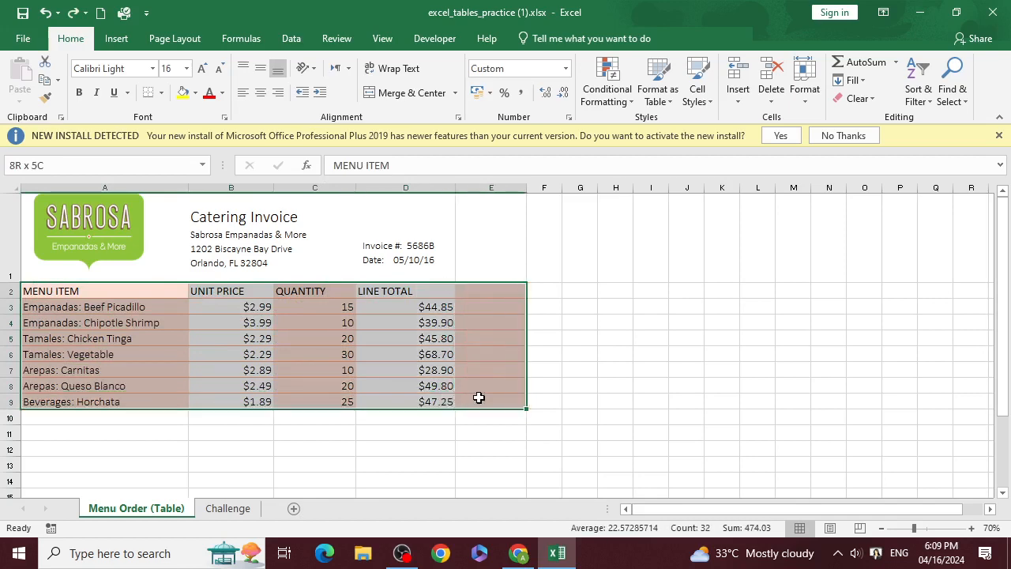
pyautogui.click(116, 38)
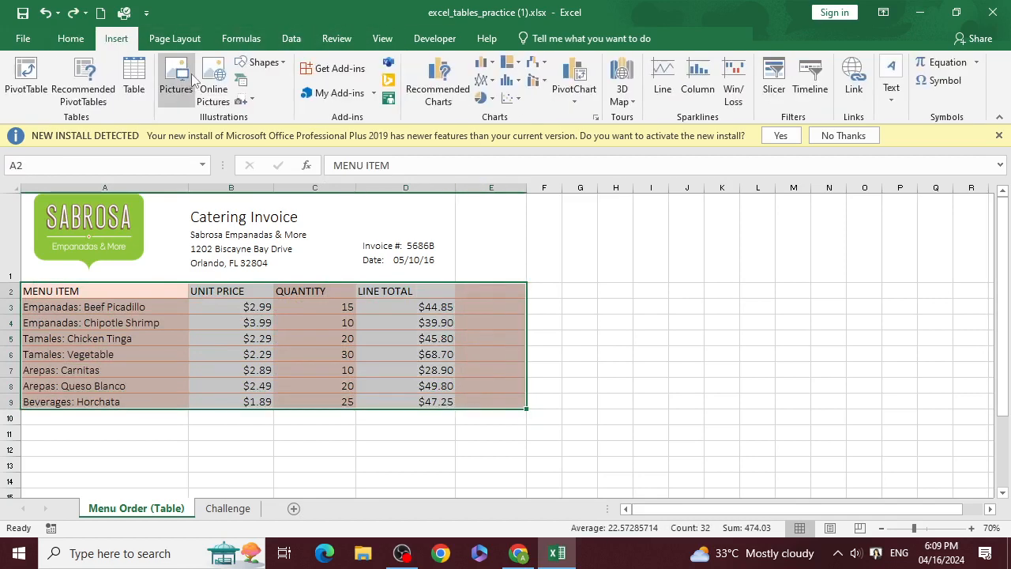
pyautogui.click(133, 79)
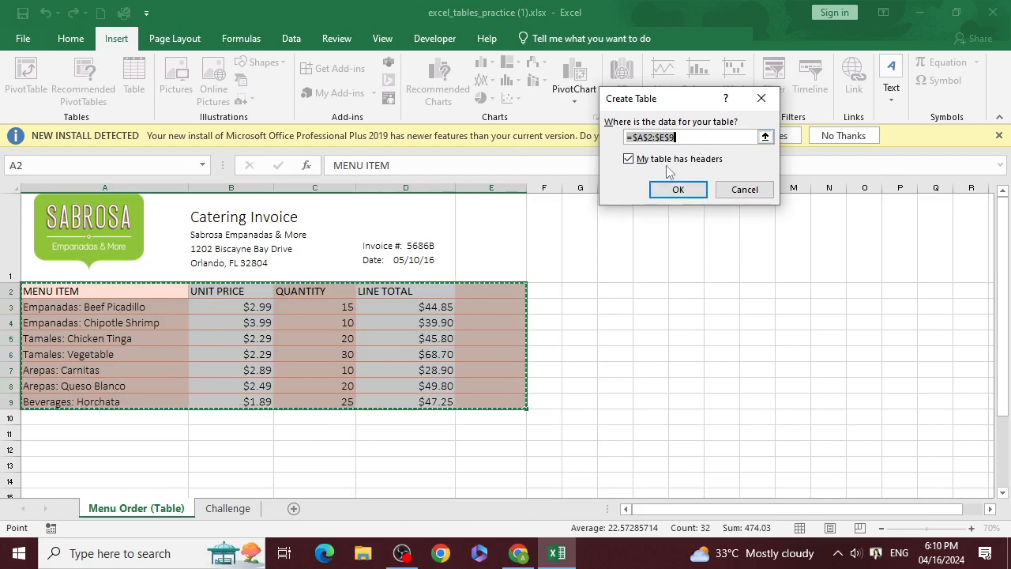
pyautogui.click(677, 189)
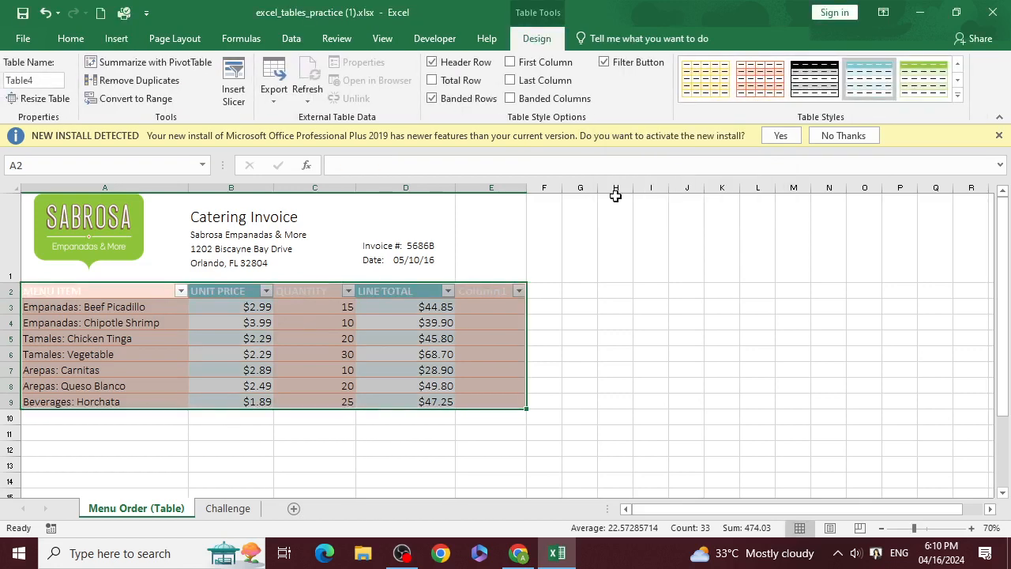
pyautogui.click(228, 324)
# View the MENU ITEM column's filter options, close them and undo the table creation.
pyautogui.click(181, 290)
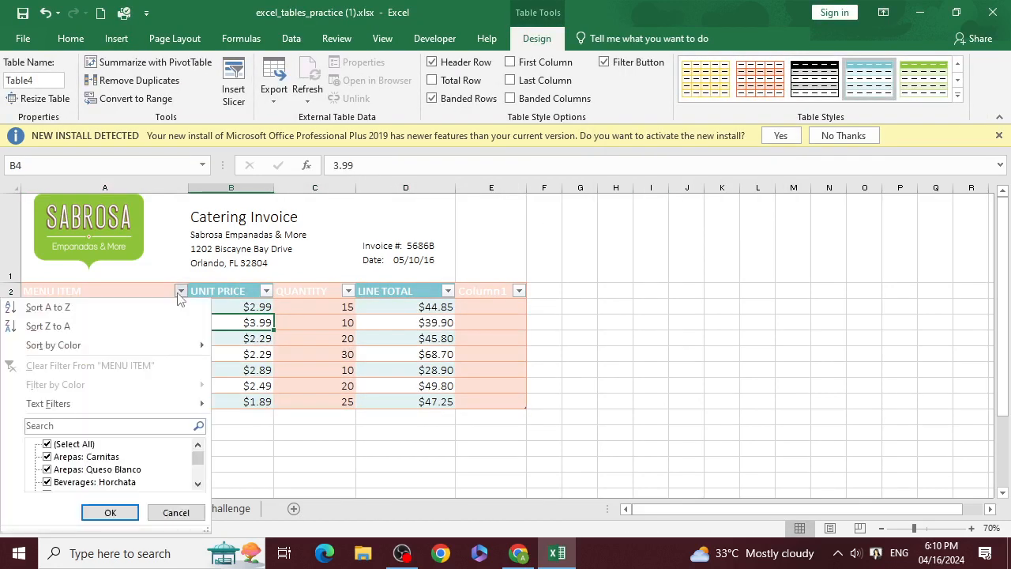
pyautogui.click(181, 291)
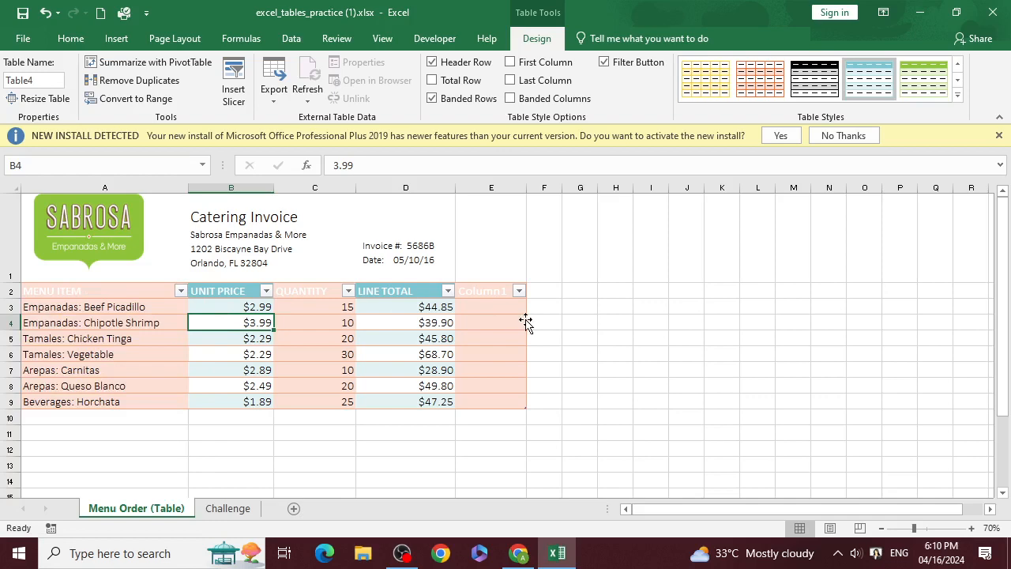
pyautogui.hotkey('ctrl', 'z')
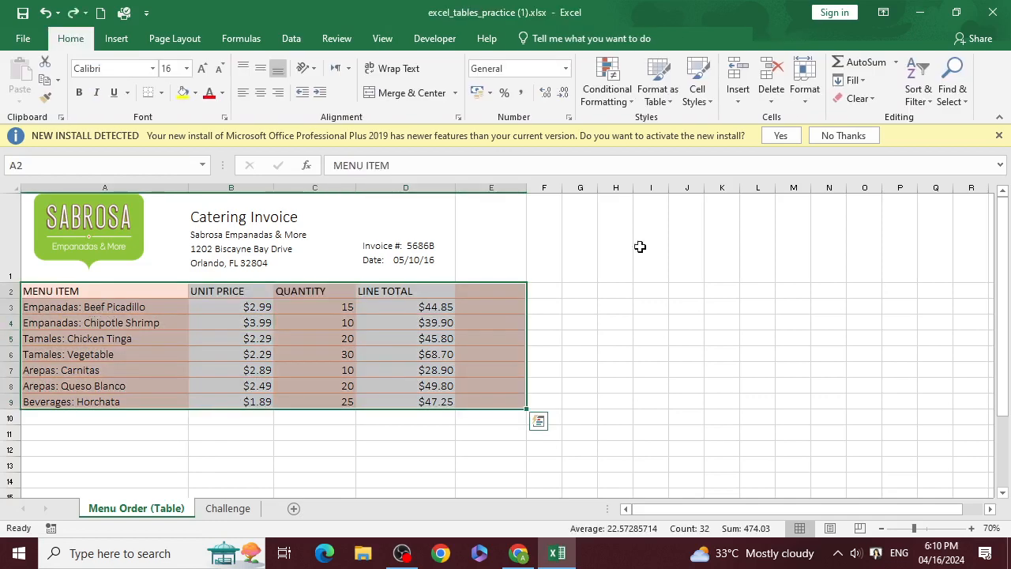
# Create a table from the range A2:E9 with the option for existing headers turned off.
pyautogui.click(132, 39)
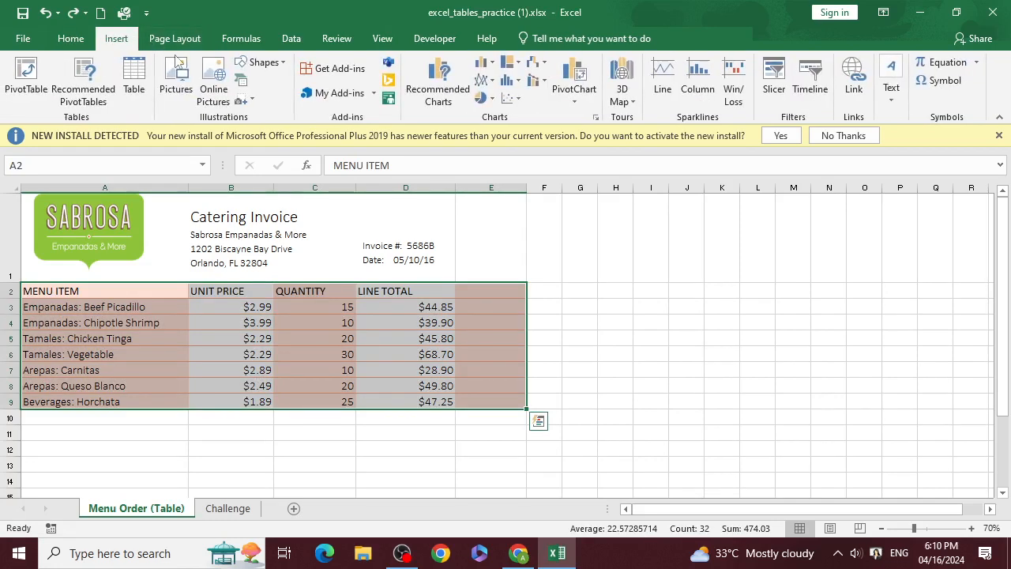
pyautogui.click(134, 79)
pyautogui.click(684, 161)
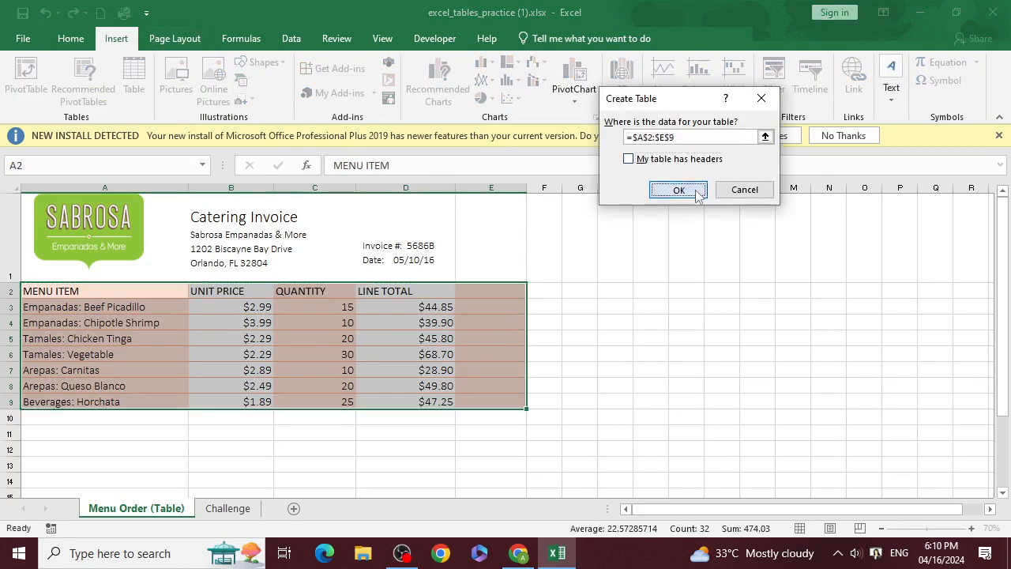
pyautogui.click(678, 189)
pyautogui.click(221, 352)
pyautogui.click(71, 308)
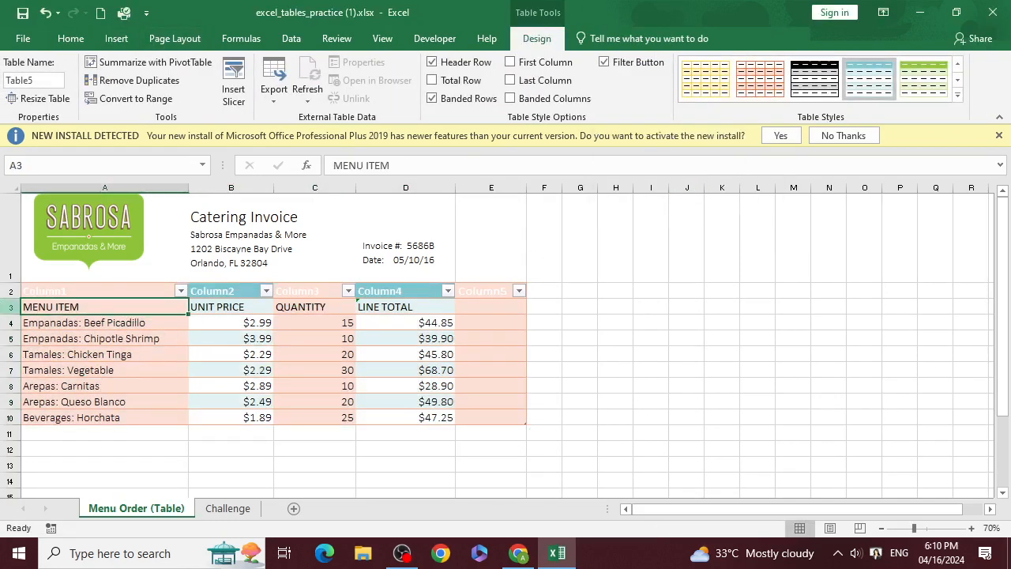
pyautogui.click(11, 307)
pyautogui.click(311, 360)
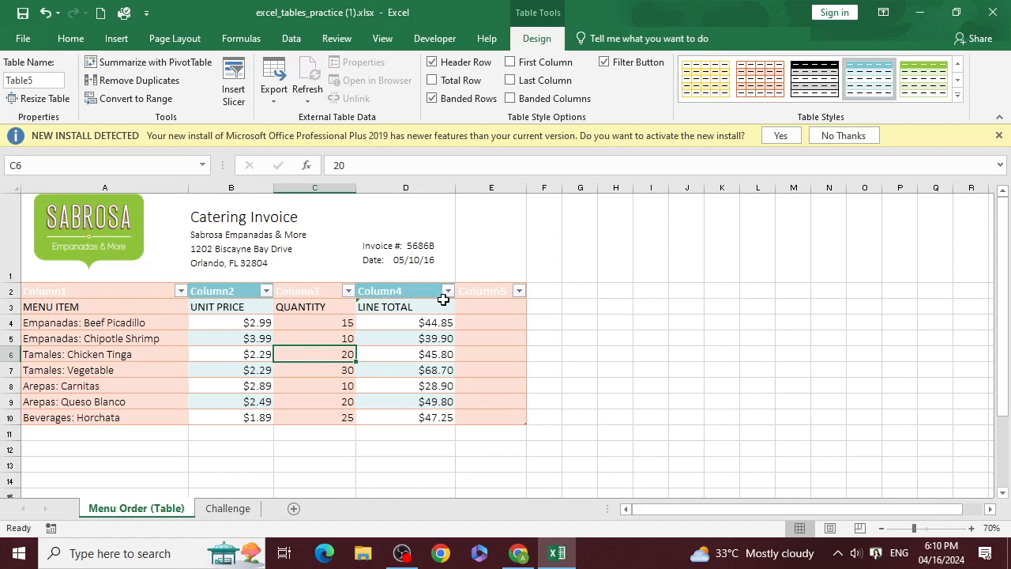
pyautogui.click(471, 354)
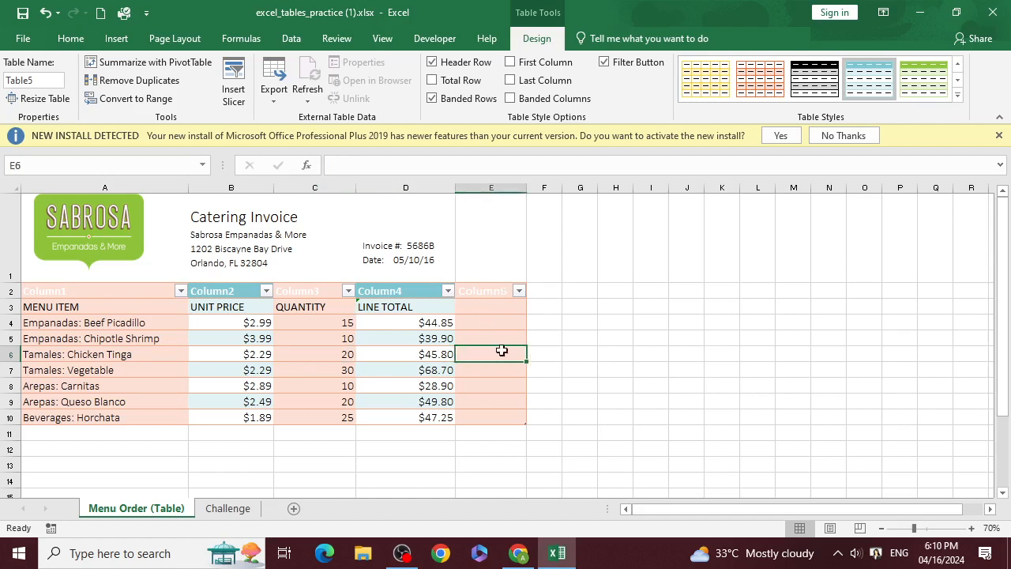
pyautogui.click(278, 336)
pyautogui.click(231, 336)
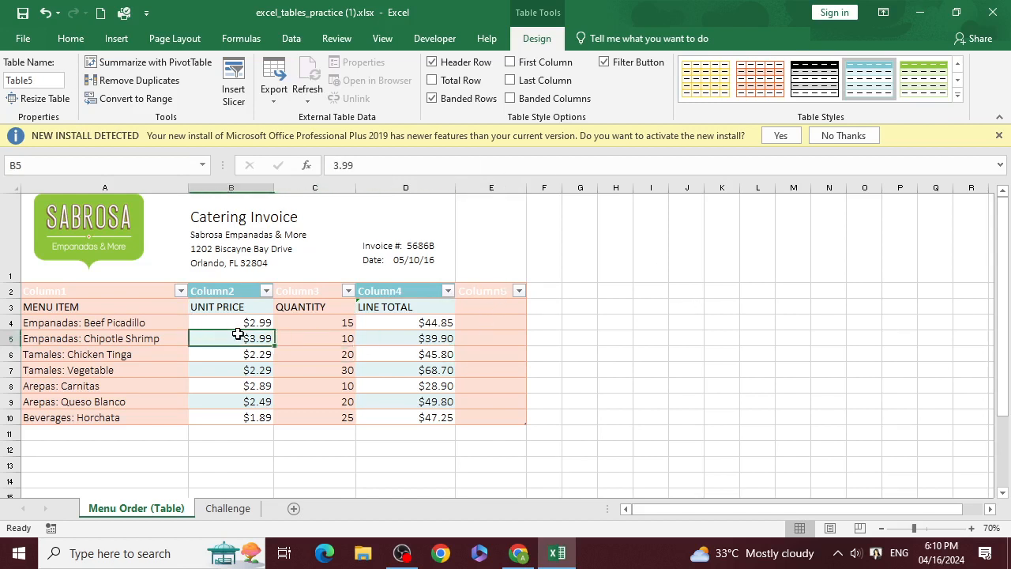
pyautogui.click(151, 327)
pyautogui.click(161, 352)
pyautogui.click(158, 385)
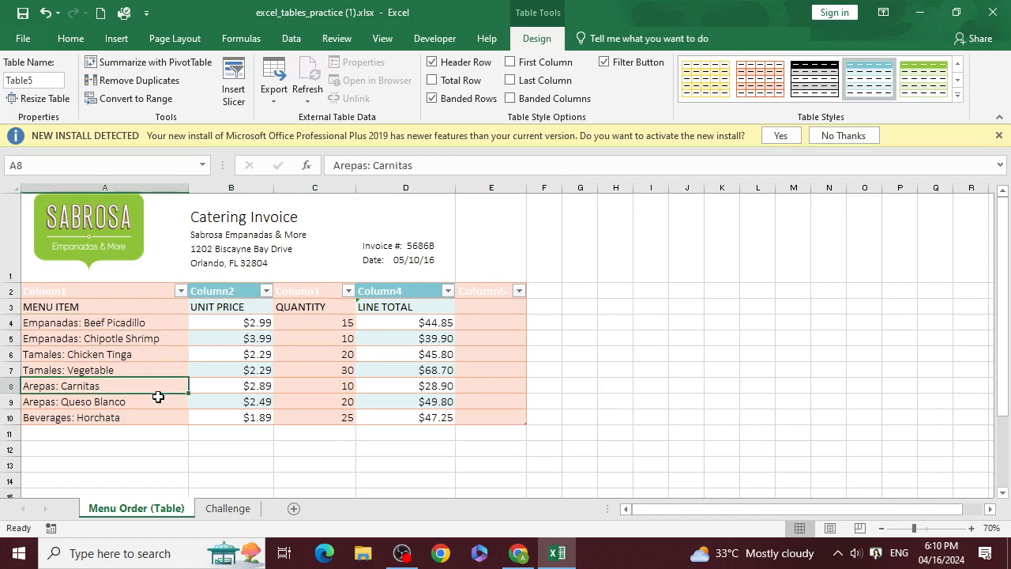
pyautogui.click(167, 419)
pyautogui.click(187, 429)
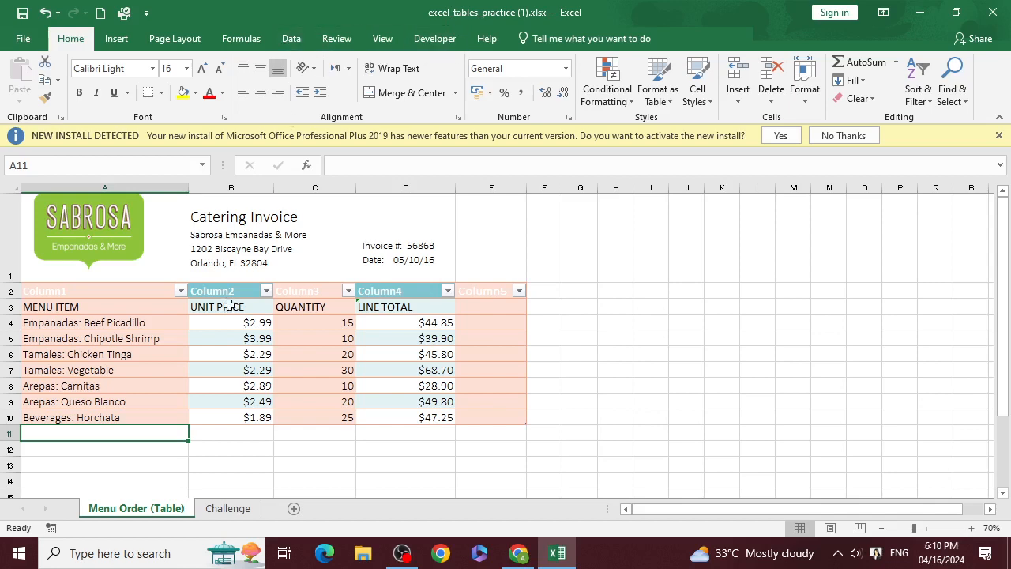
pyautogui.click(199, 352)
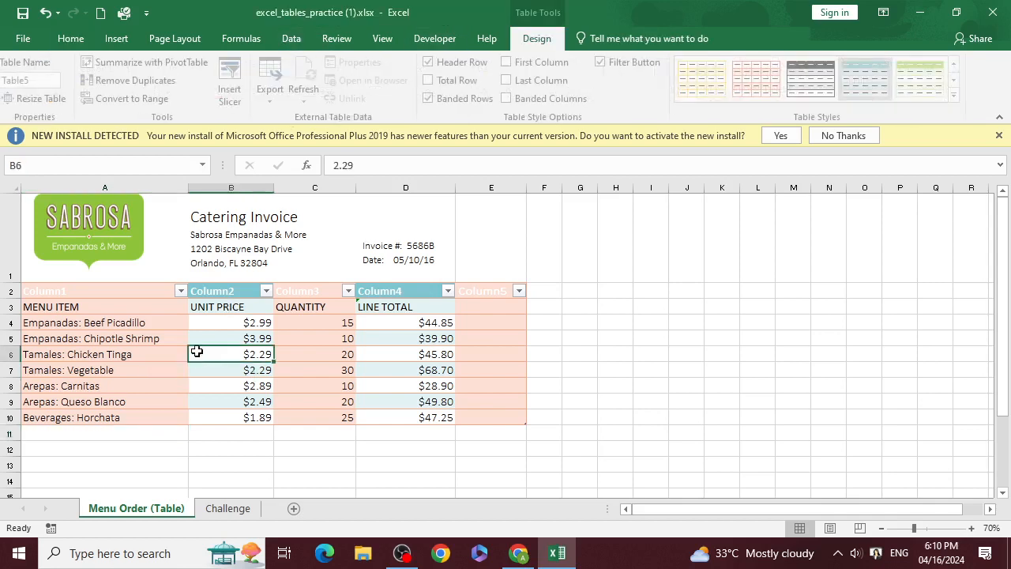
pyautogui.click(327, 369)
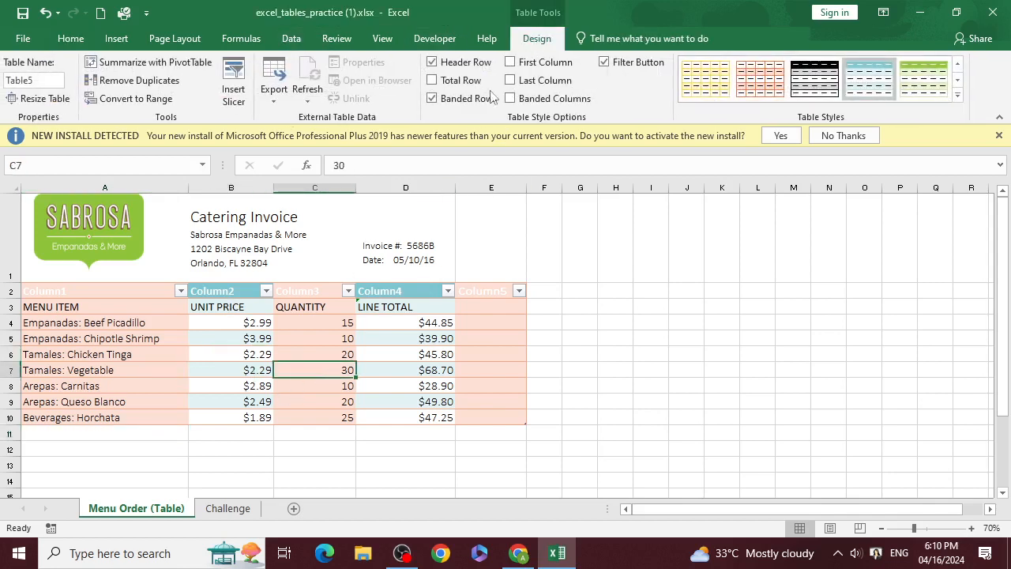
# Remove duplicate rows from the table by comparing only Column2, excluding Column1, Column3, Column4 and Column5.
pyautogui.click(139, 81)
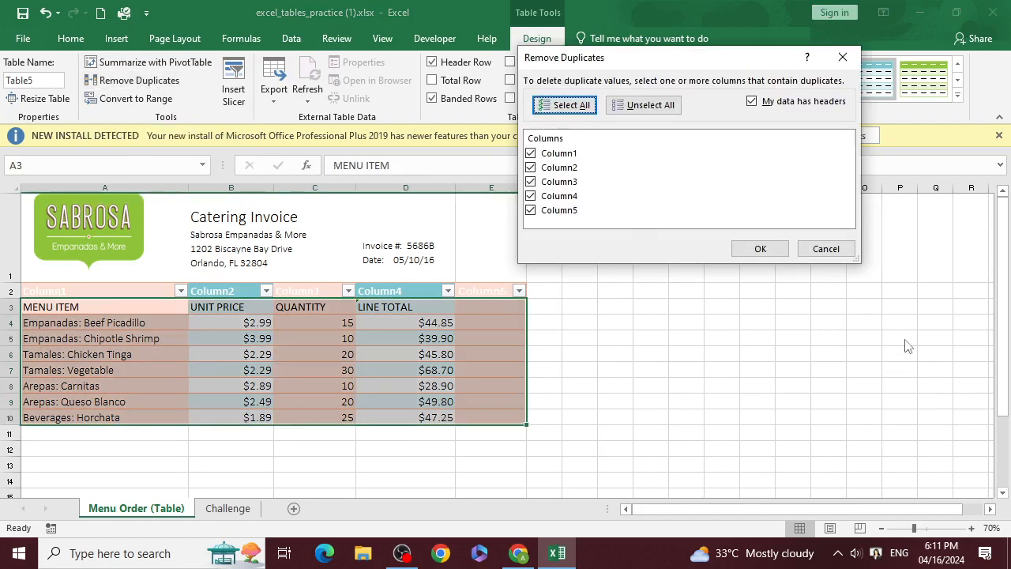
pyautogui.click(690, 168)
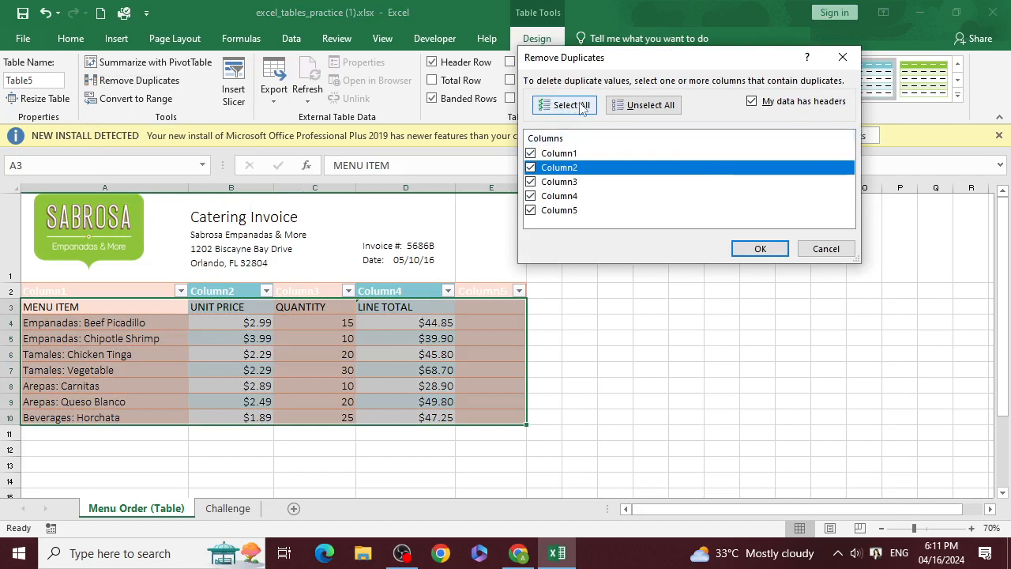
pyautogui.click(558, 214)
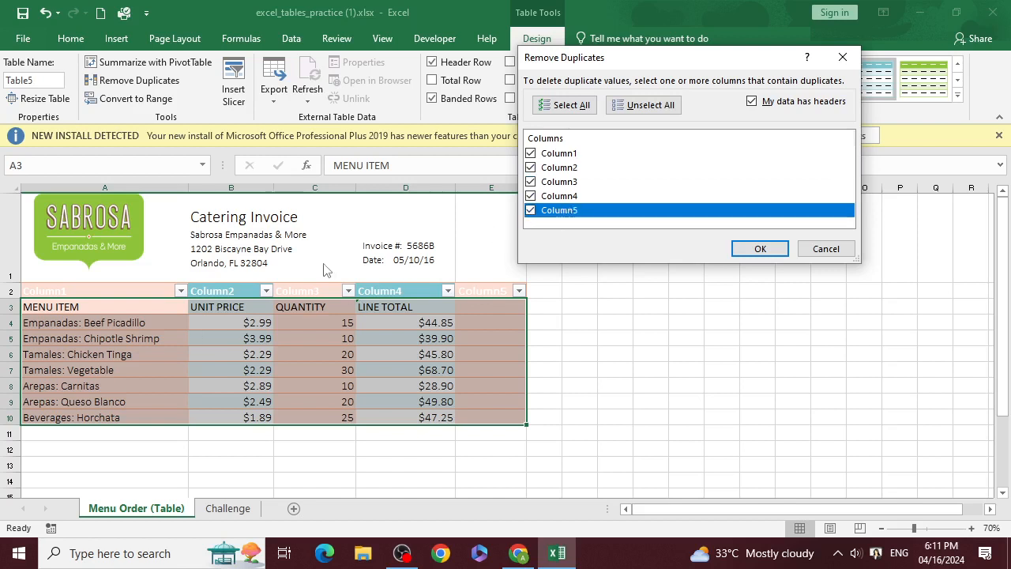
pyautogui.click(530, 211)
pyautogui.click(530, 195)
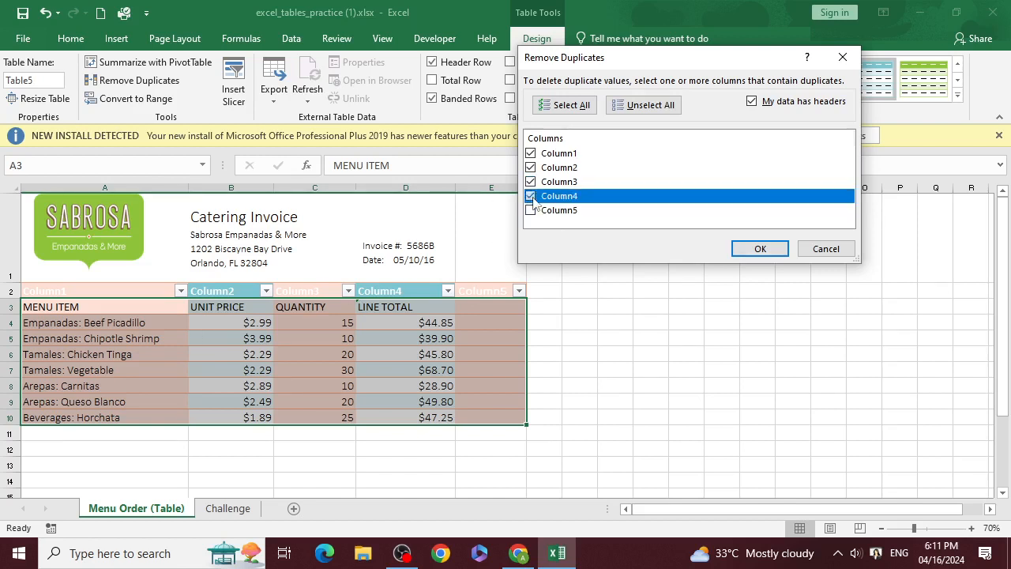
pyautogui.click(530, 153)
pyautogui.click(530, 182)
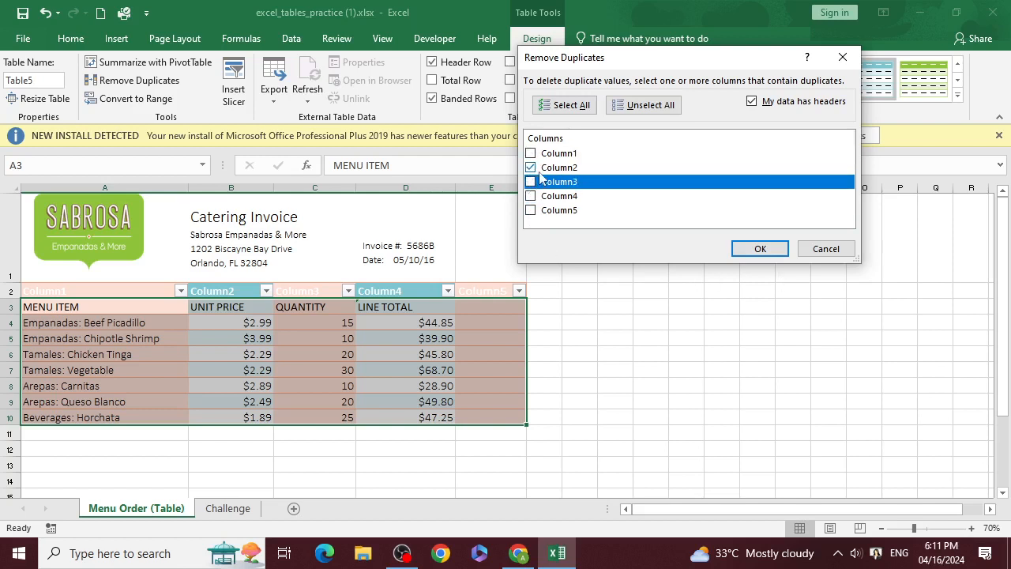
pyautogui.click(760, 249)
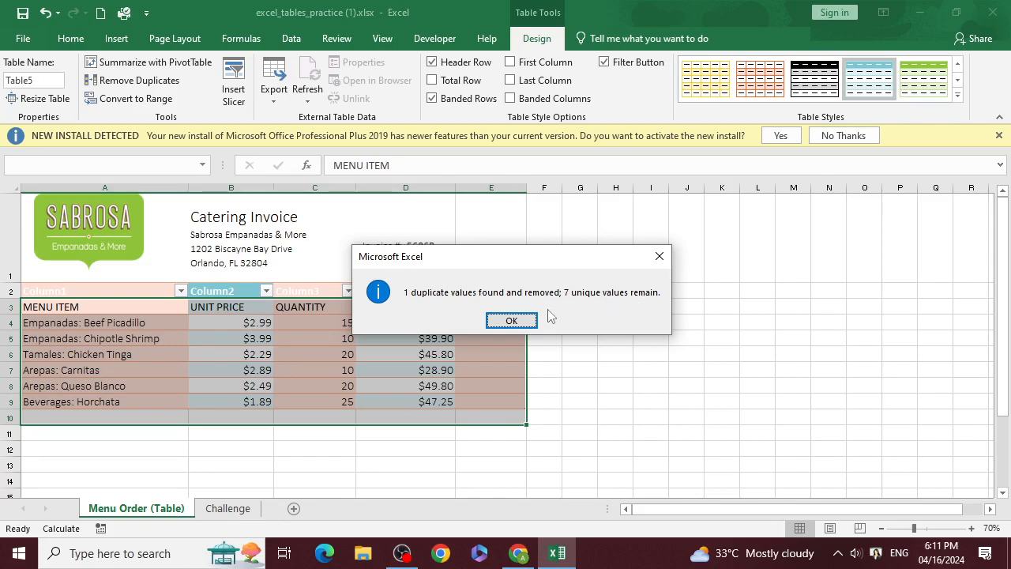
pyautogui.click(511, 322)
# Undo the duplicate removal in the invoice table.
pyautogui.hotkey('ctrl', 'z')
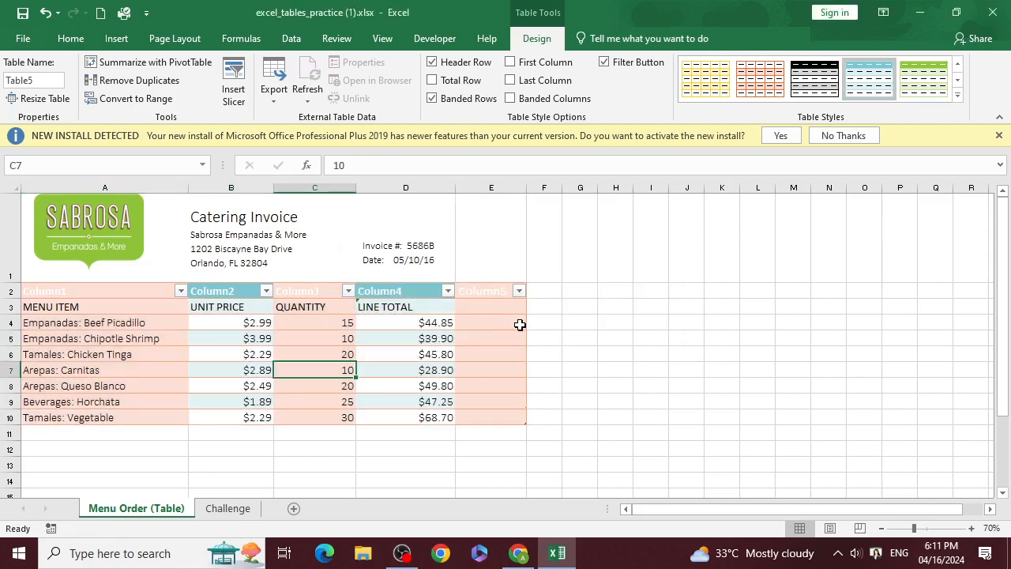
pyautogui.click(4, 291)
pyautogui.click(118, 352)
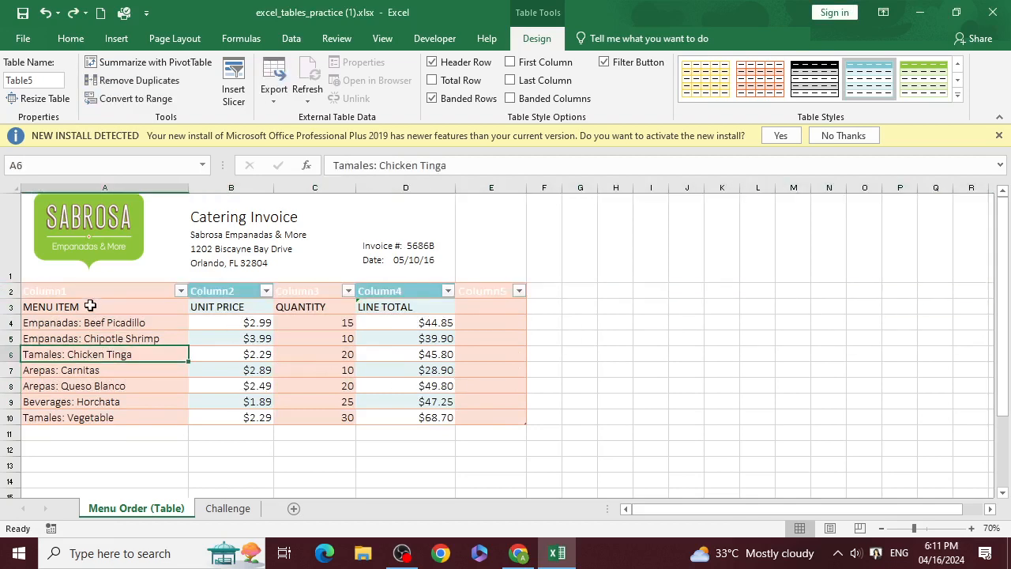
# Review the columns offered for duplicate removal in the invoice table and cancel without removing any rows.
pyautogui.click(92, 291)
pyautogui.moveTo(125, 308); pyautogui.dragTo(482, 425)
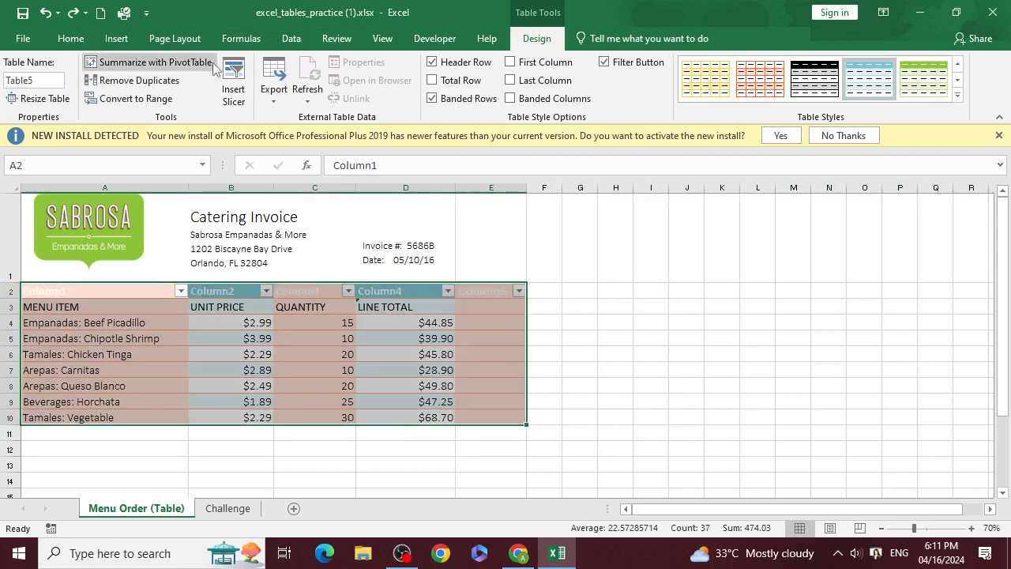
pyautogui.click(133, 80)
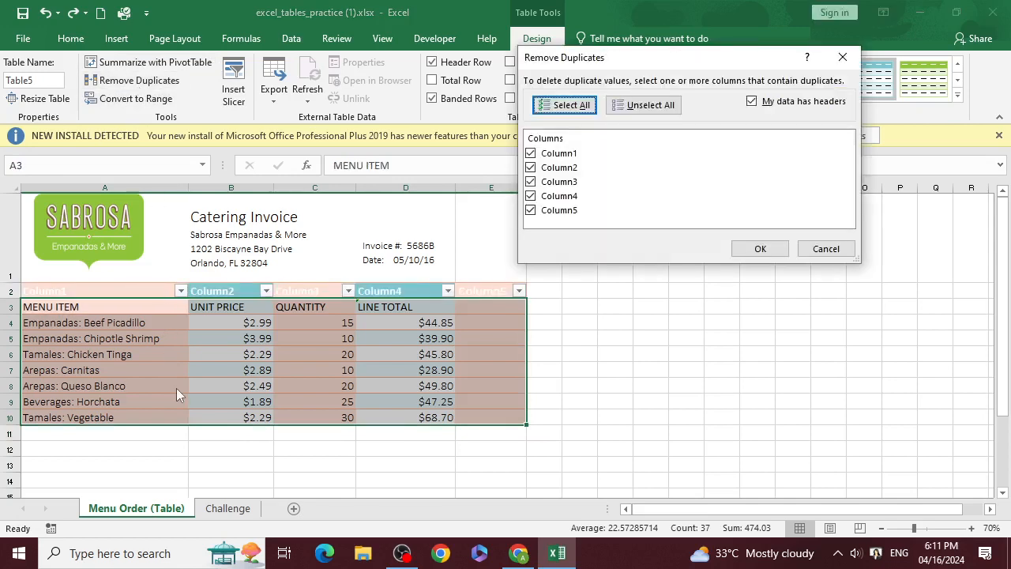
pyautogui.click(837, 248)
# Convert the invoice table to a normal range and delete row 2, which holds the Column1 to Column5 headers.
pyautogui.click(130, 98)
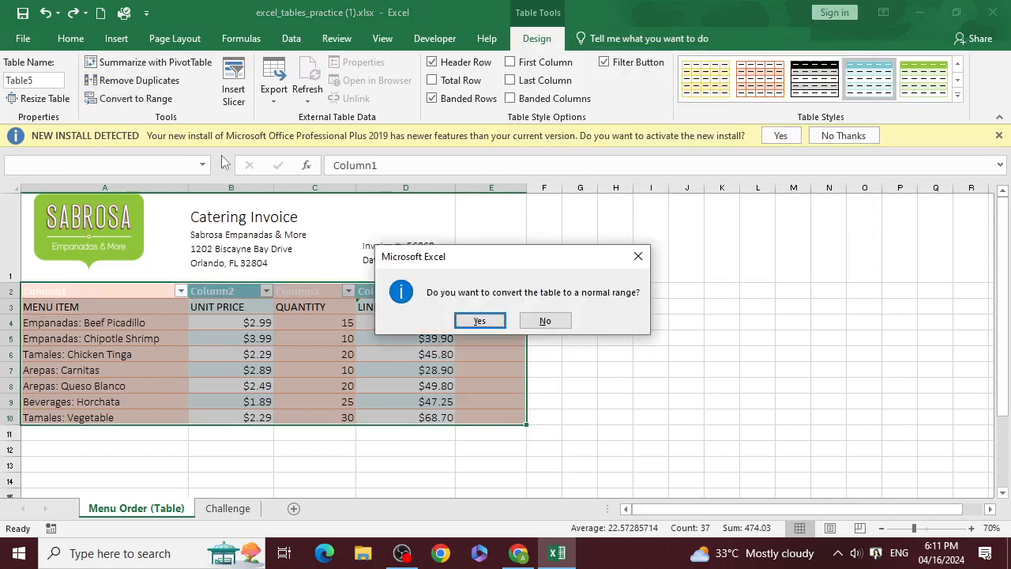
pyautogui.click(479, 320)
pyautogui.click(264, 355)
pyautogui.click(10, 291)
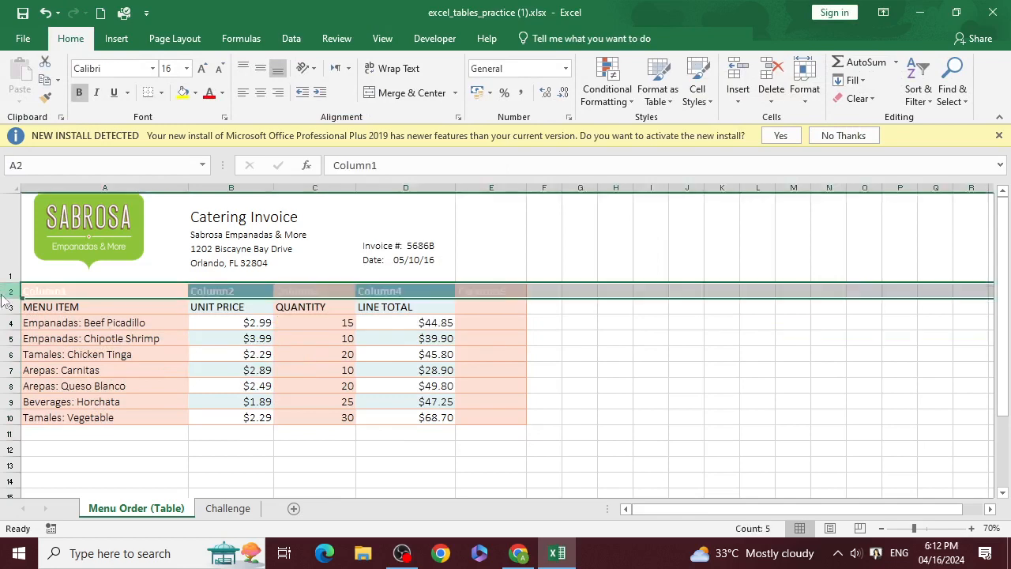
pyautogui.rightClick(10, 291)
pyautogui.click(48, 422)
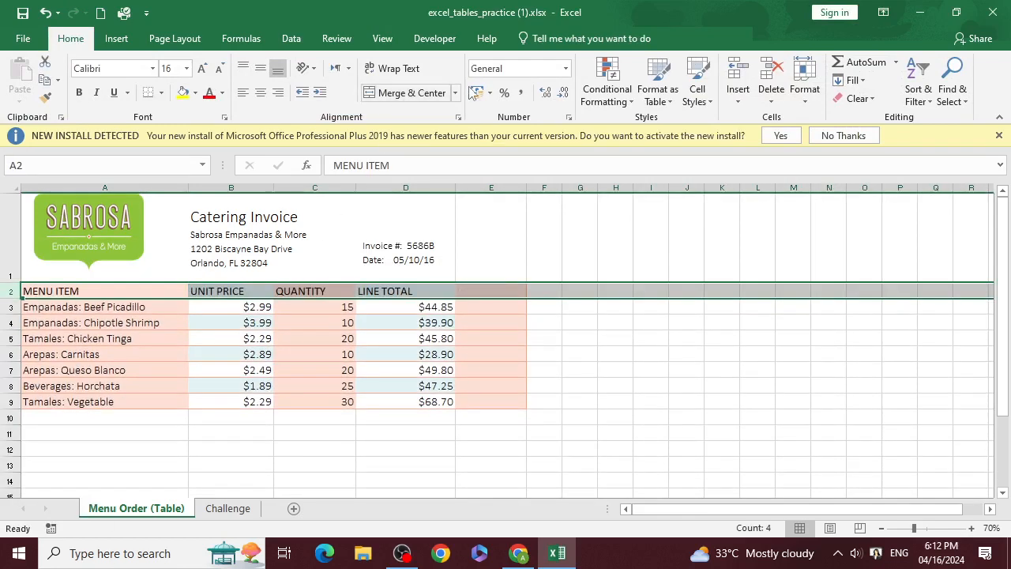
# Create a table from the range A2:E9 with the option for existing headers turned on.
pyautogui.click(95, 354)
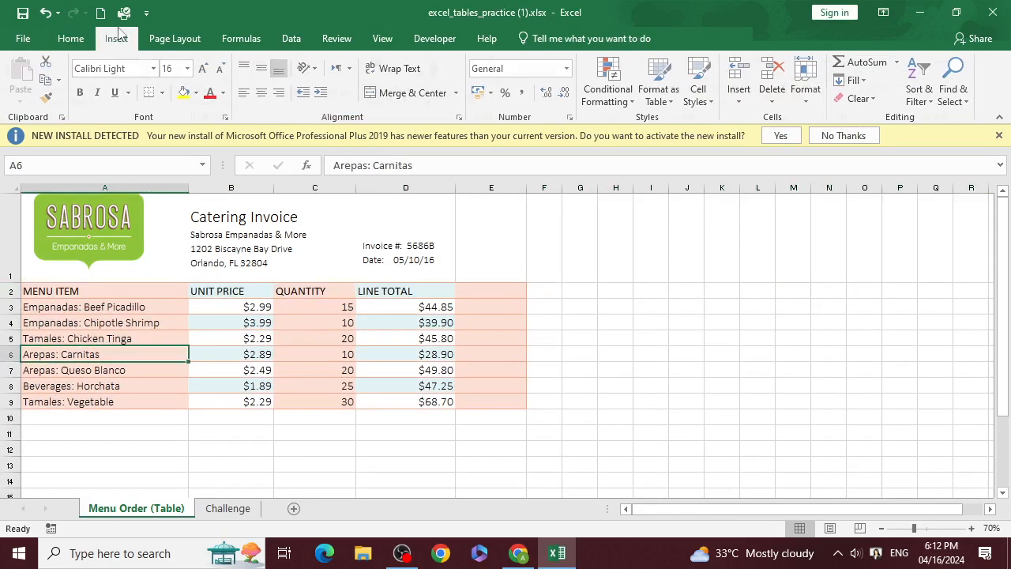
pyautogui.click(116, 38)
pyautogui.click(133, 81)
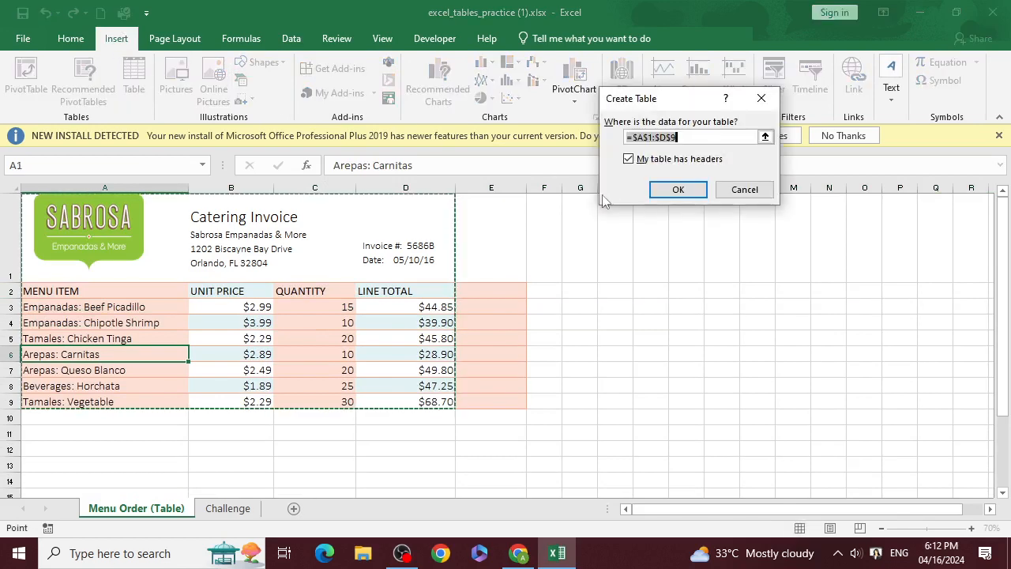
pyautogui.moveTo(31, 290); pyautogui.dragTo(483, 399)
pyautogui.click(677, 190)
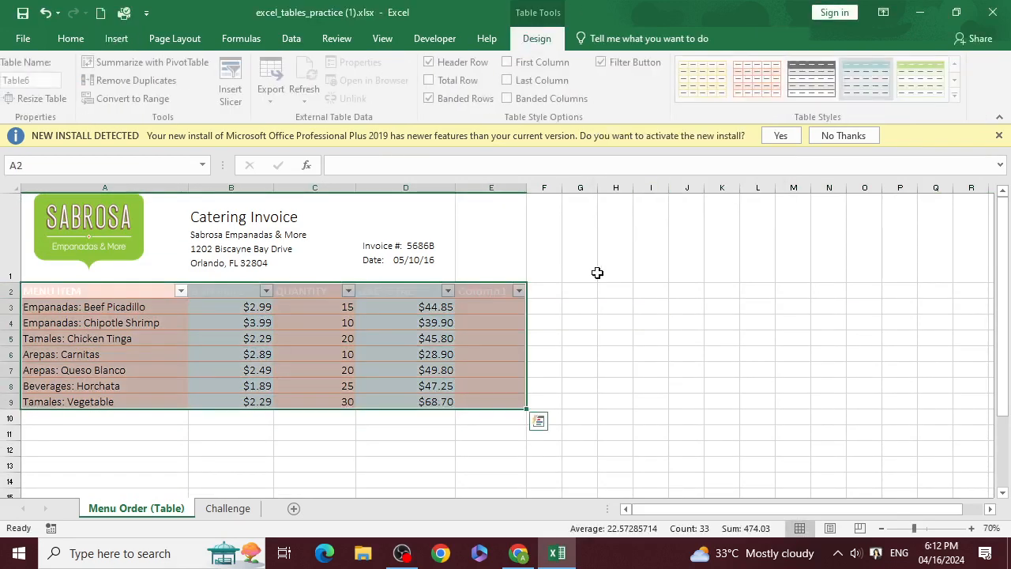
pyautogui.click(387, 355)
# Check how the invoice table's own header names are listed for duplicate removal, and cancel without removing rows.
pyautogui.click(131, 293)
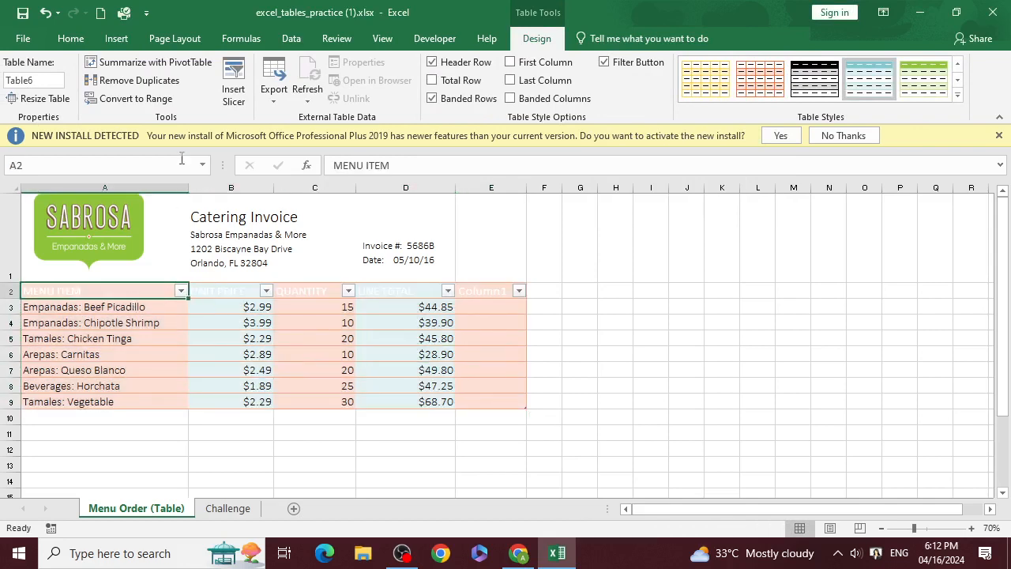
pyautogui.click(140, 82)
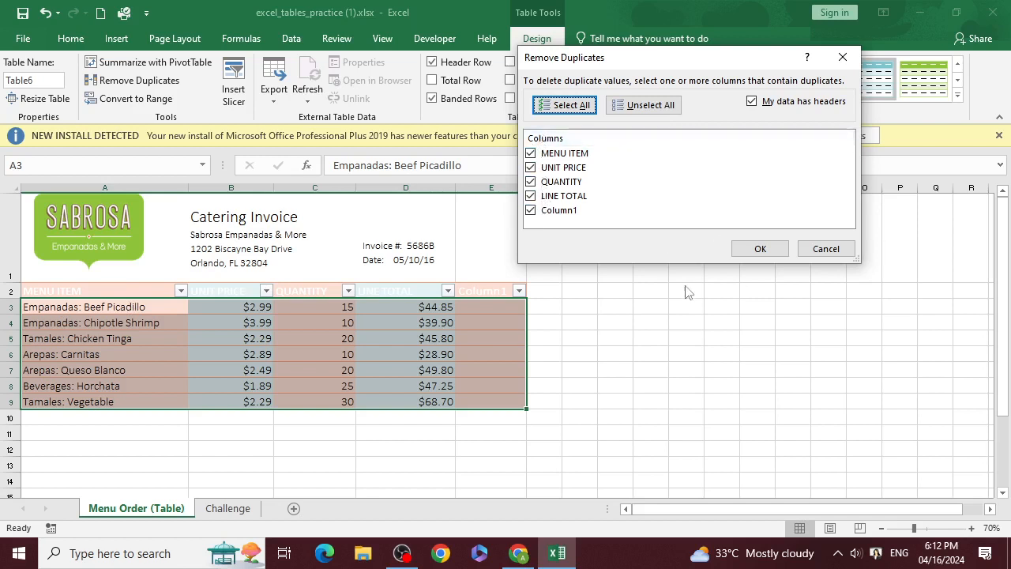
pyautogui.click(831, 251)
pyautogui.click(588, 382)
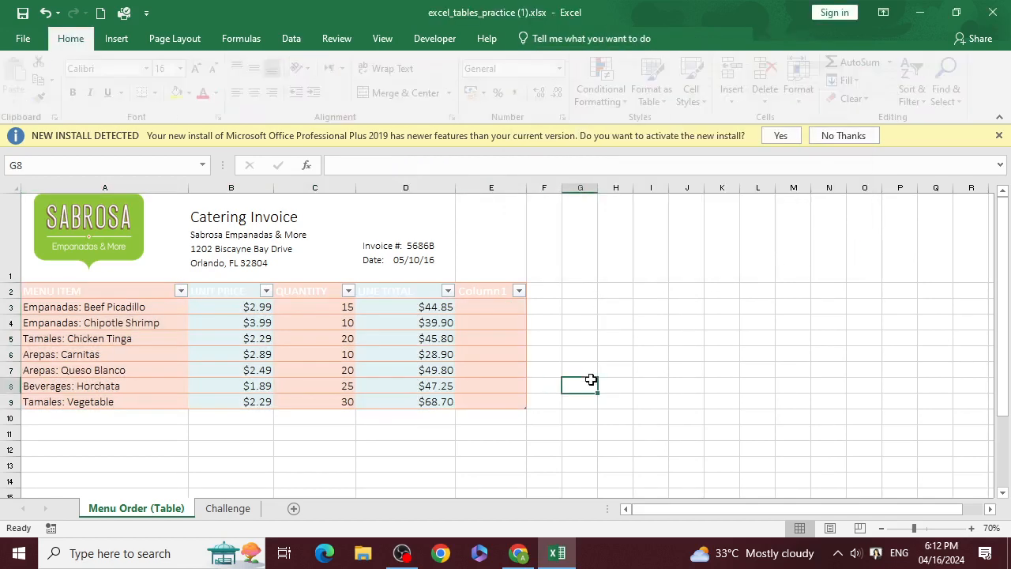
# Close the workbook without saving the changes and open the Charts lesson of the GCFGlobal Excel tutorial in Chrome.
pyautogui.click(992, 12)
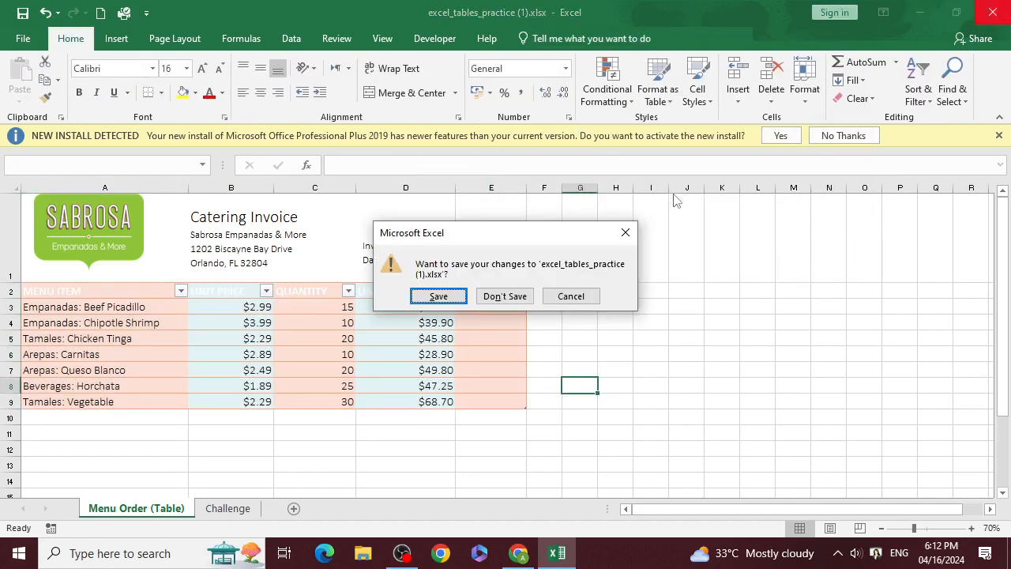
pyautogui.click(504, 296)
pyautogui.click(399, 244)
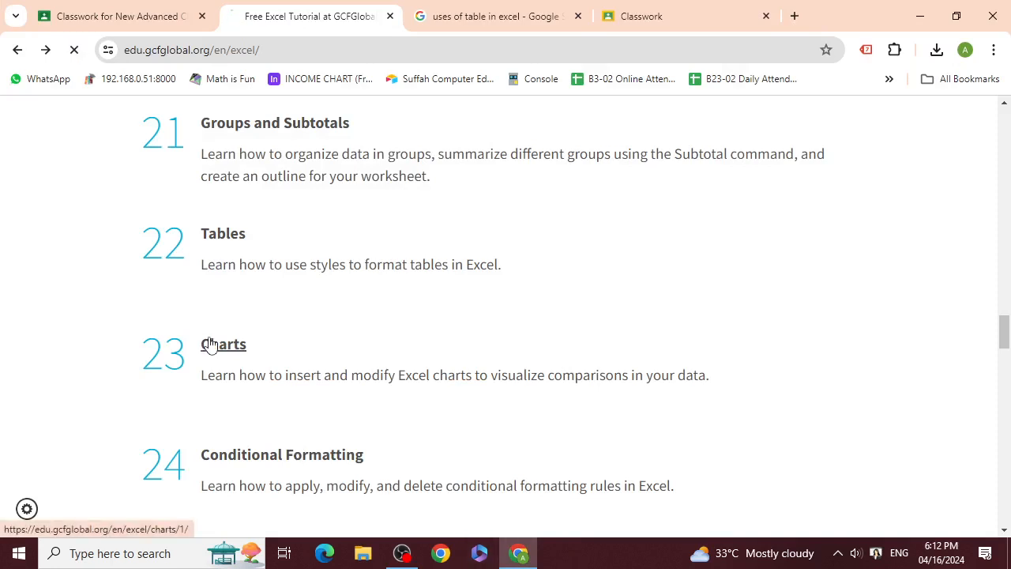
pyautogui.click(209, 344)
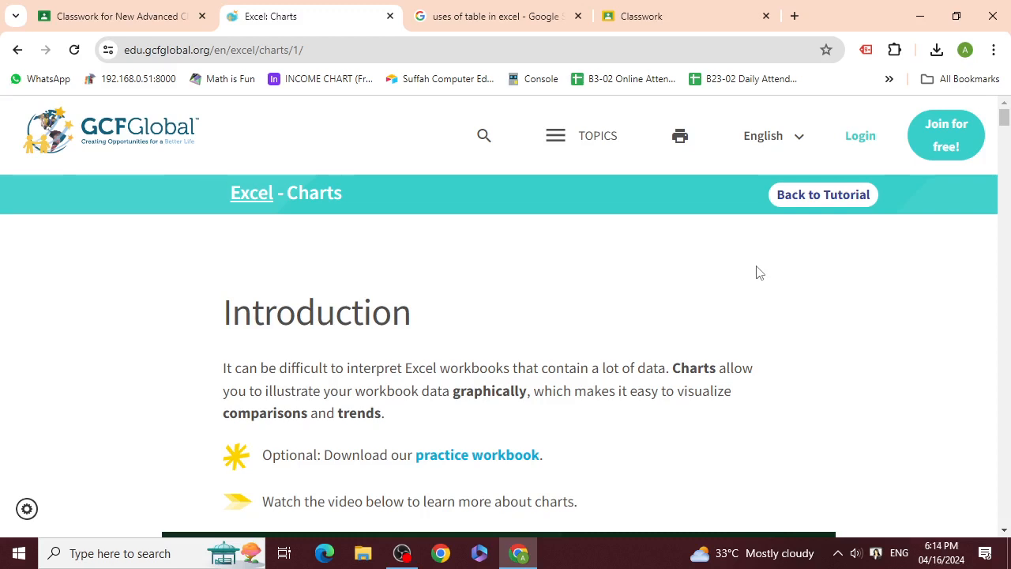
# Read the start of the Charts lesson, covering the introduction, the types of charts and the parts of the Book Sales chart.
pyautogui.scroll(-2, 722, 312)
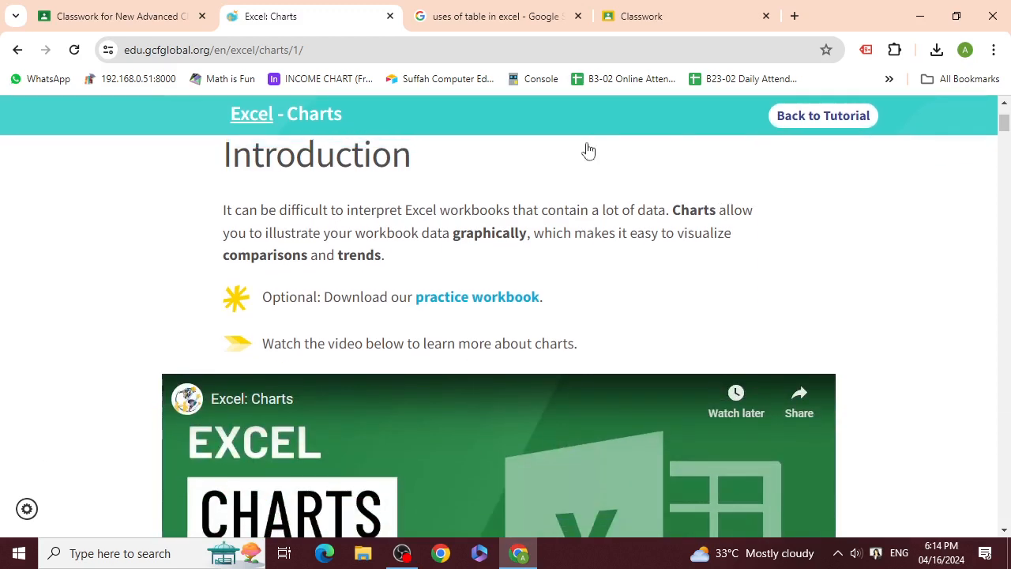
pyautogui.scroll(-2, 613, 291)
pyautogui.scroll(-1, 617, 294)
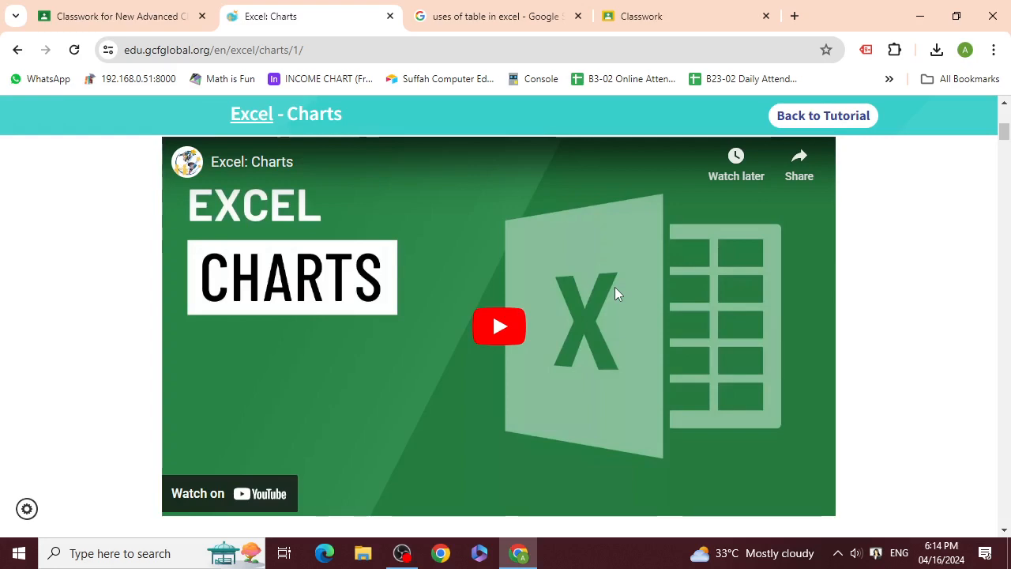
pyautogui.scroll(-8, 622, 377)
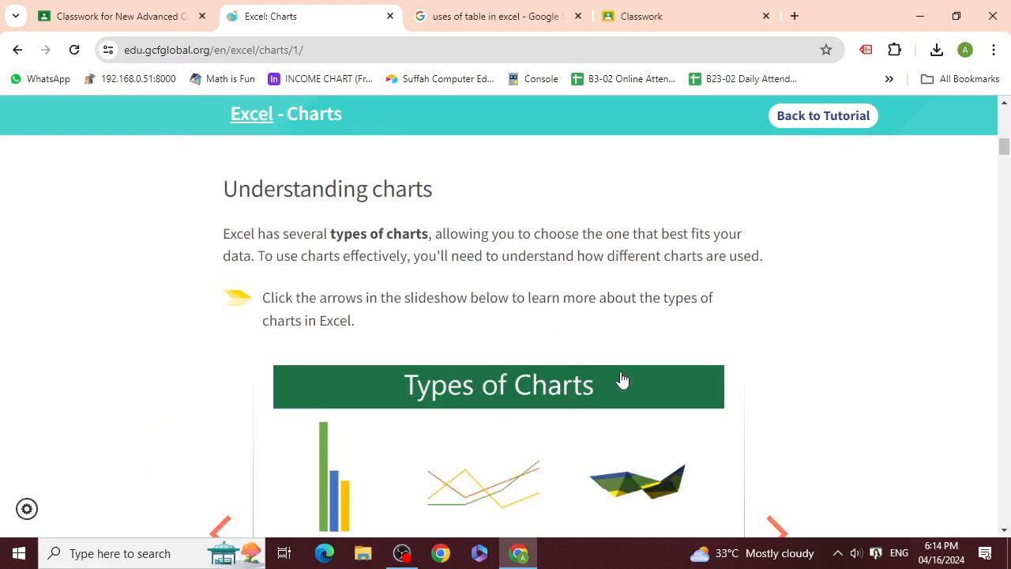
pyautogui.scroll(-9, 622, 379)
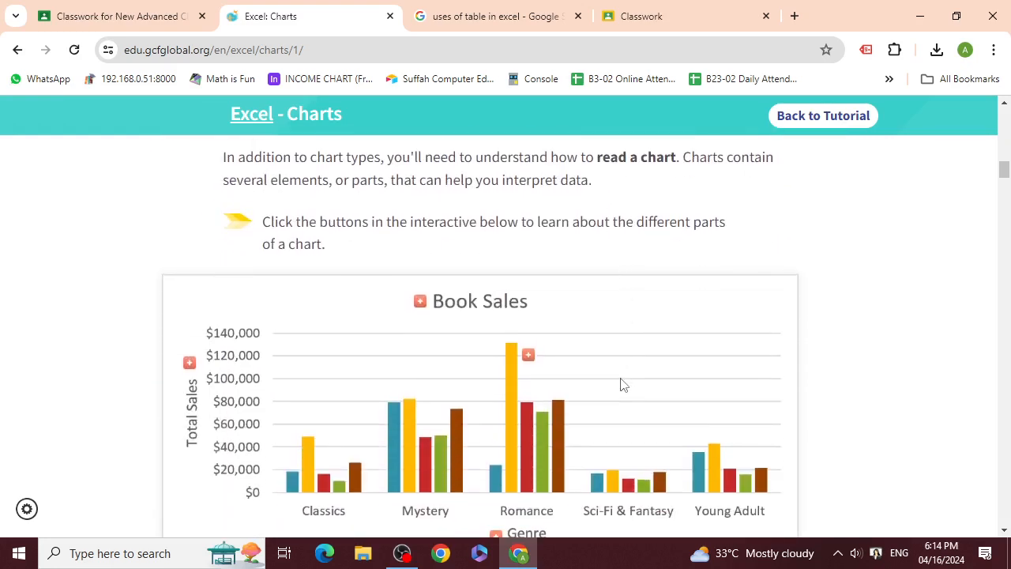
pyautogui.scroll(7, 621, 384)
pyautogui.scroll(-4, 621, 386)
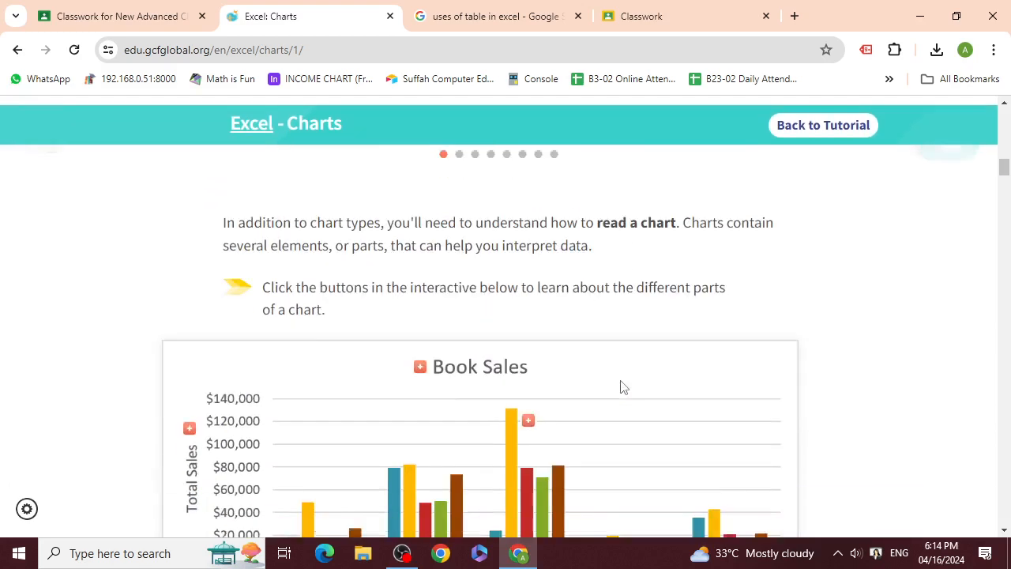
pyautogui.scroll(-2, 621, 387)
pyautogui.scroll(1, 634, 391)
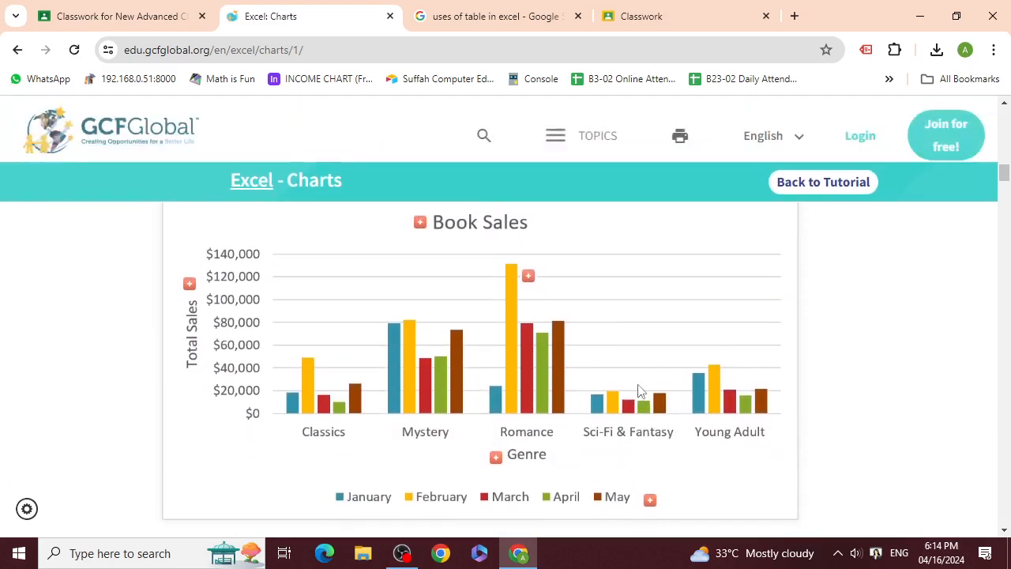
pyautogui.scroll(5, 639, 390)
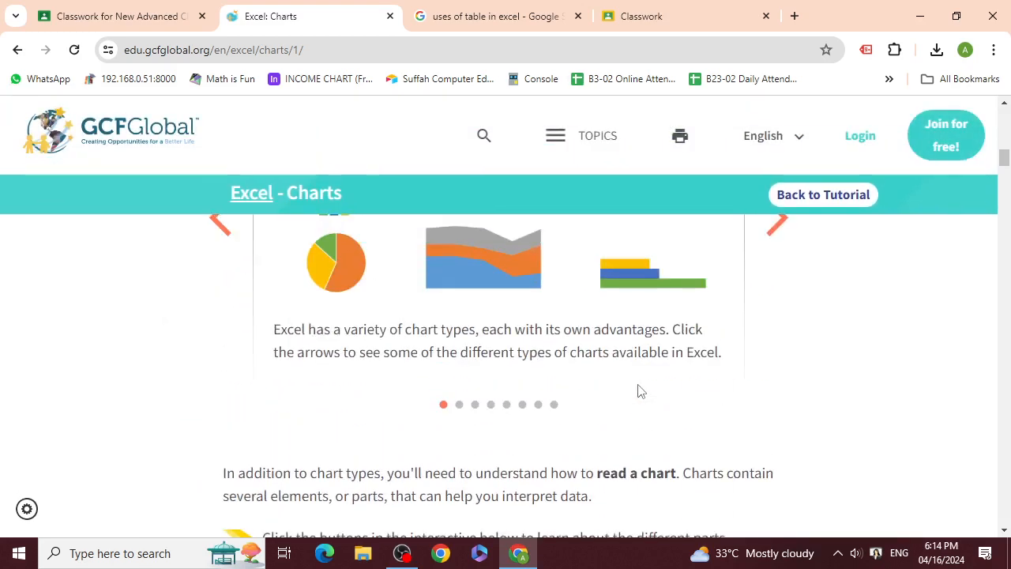
pyautogui.scroll(-3, 641, 394)
pyautogui.scroll(8, 641, 394)
pyautogui.scroll(-3, 641, 396)
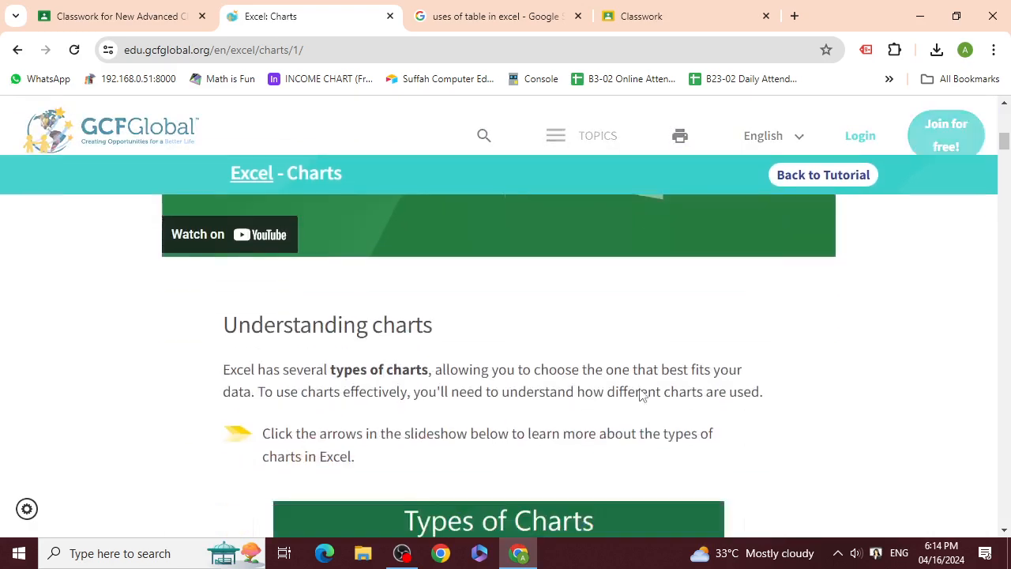
pyautogui.scroll(-12, 639, 395)
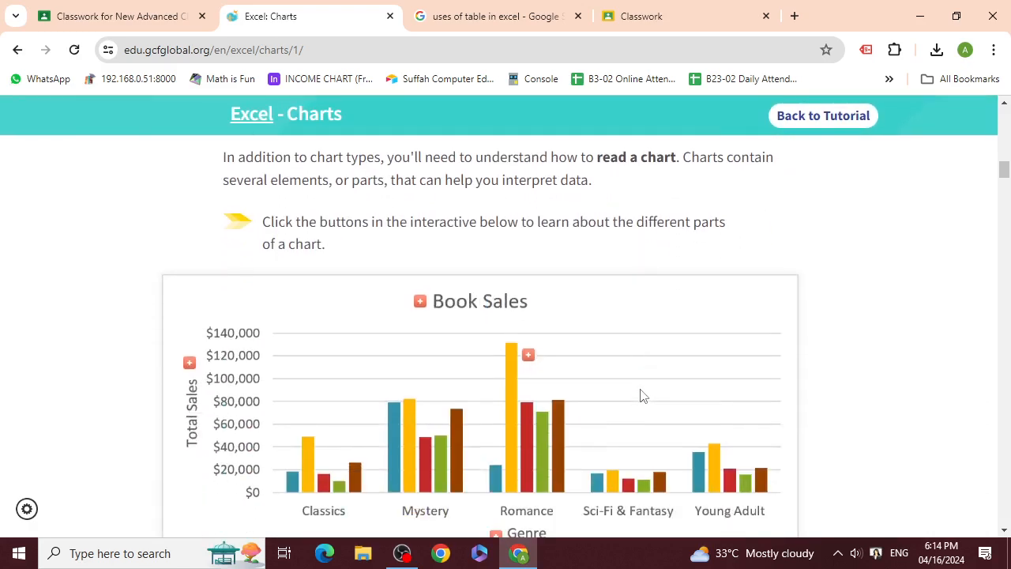
# Look through the Charts lesson's sections on inserting, editing, switching and moving charts, down to the Challenge and the page end.
pyautogui.scroll(-8, 641, 391)
pyautogui.scroll(7, 641, 393)
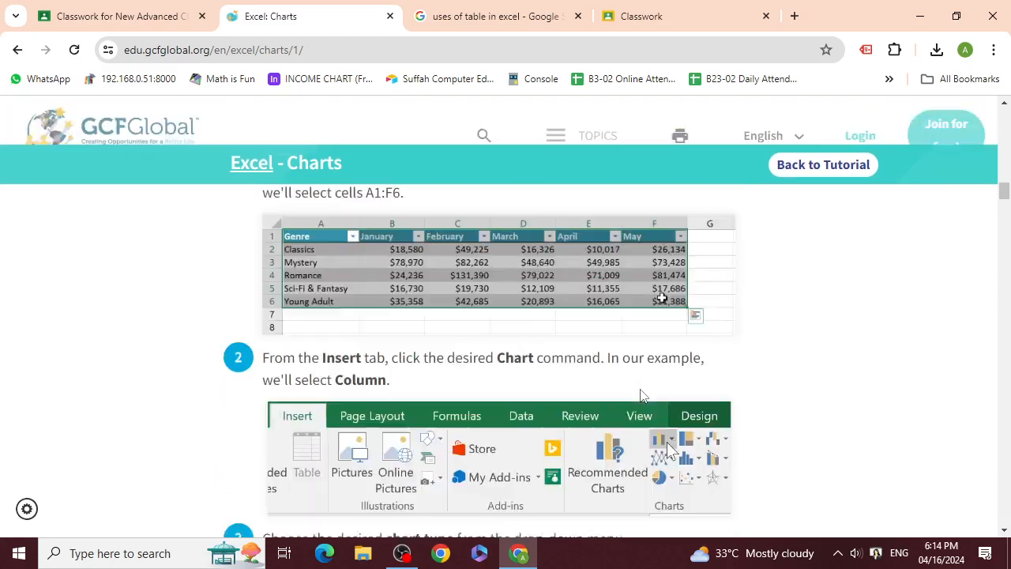
pyautogui.scroll(1, 641, 395)
pyautogui.scroll(-15, 642, 392)
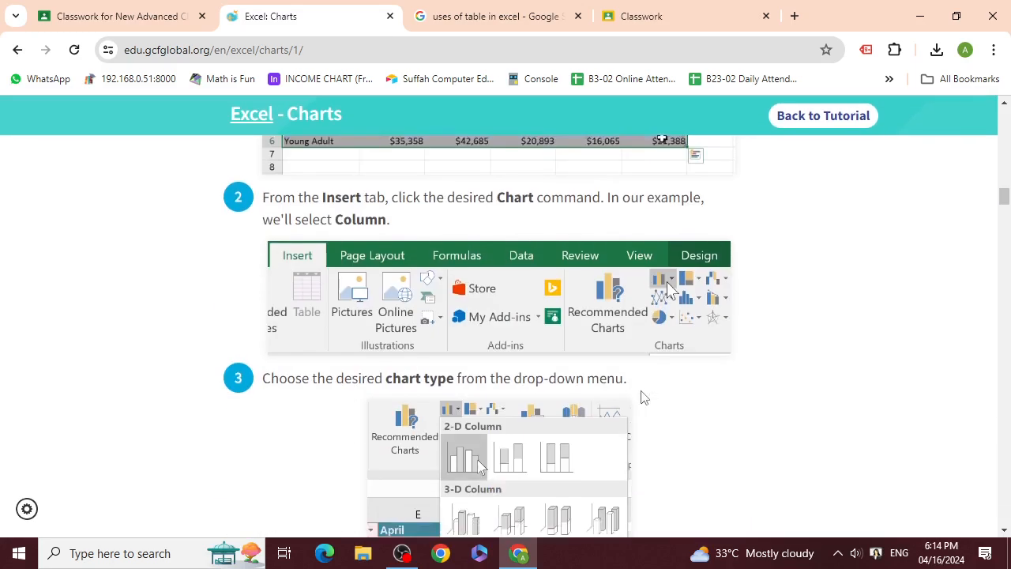
pyautogui.scroll(-10, 642, 397)
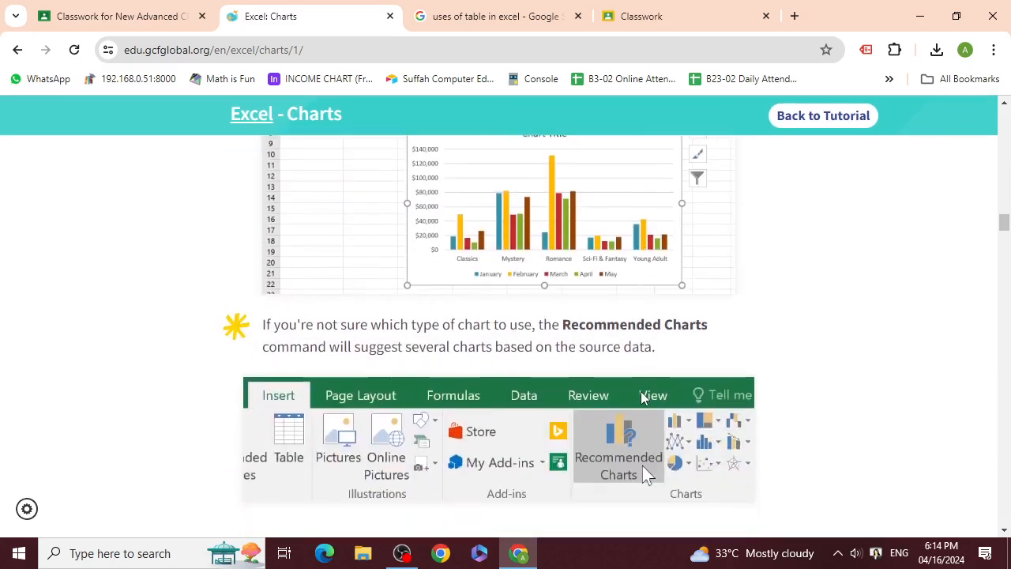
pyautogui.scroll(-12, 649, 399)
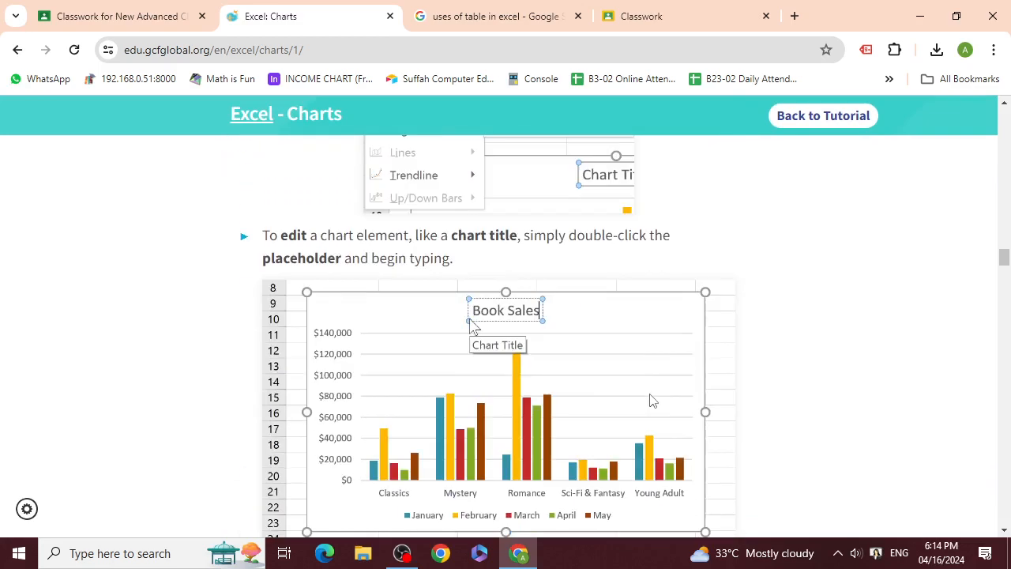
pyautogui.scroll(-15, 706, 390)
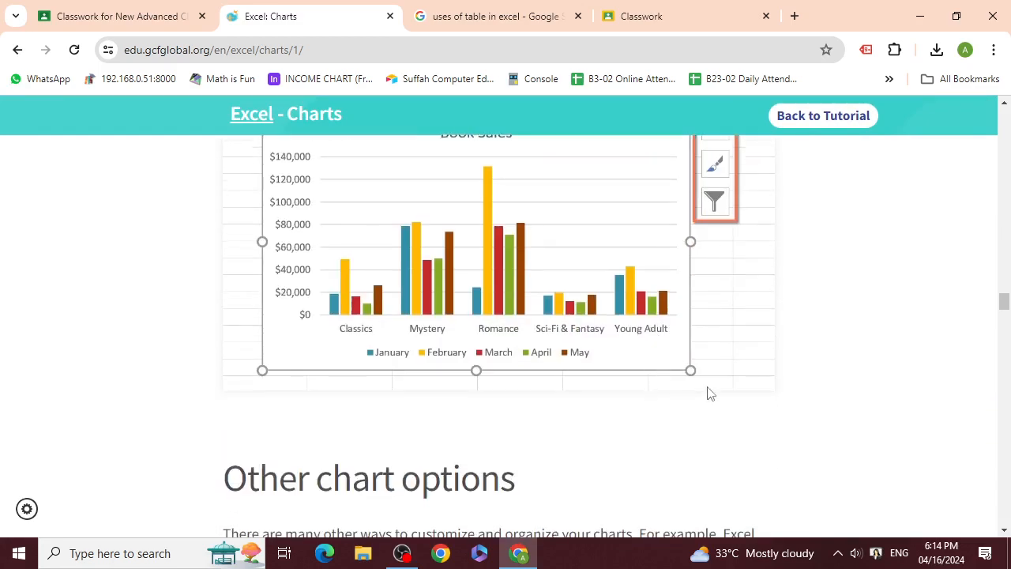
pyautogui.scroll(-15, 708, 389)
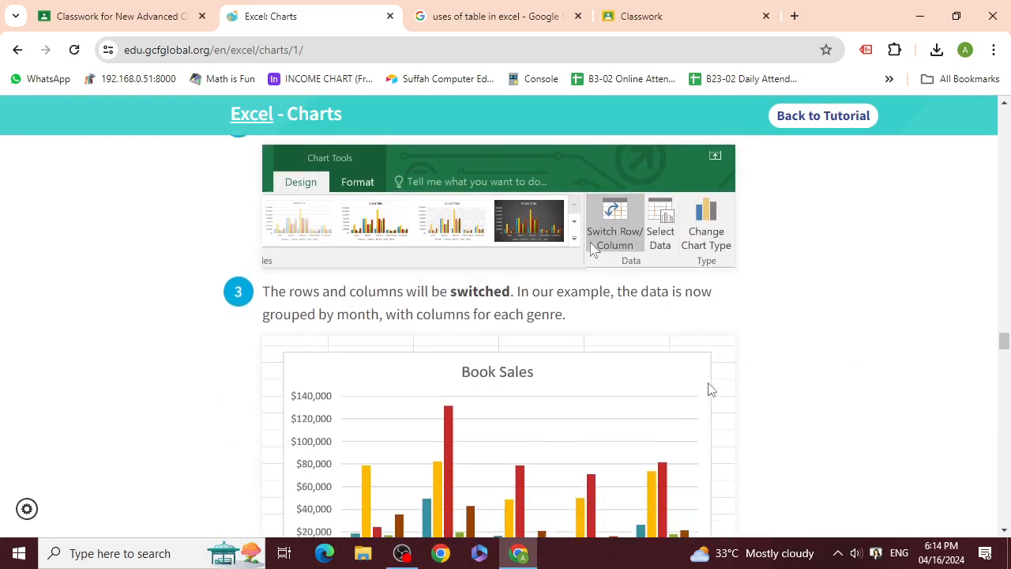
pyautogui.scroll(-1, 711, 387)
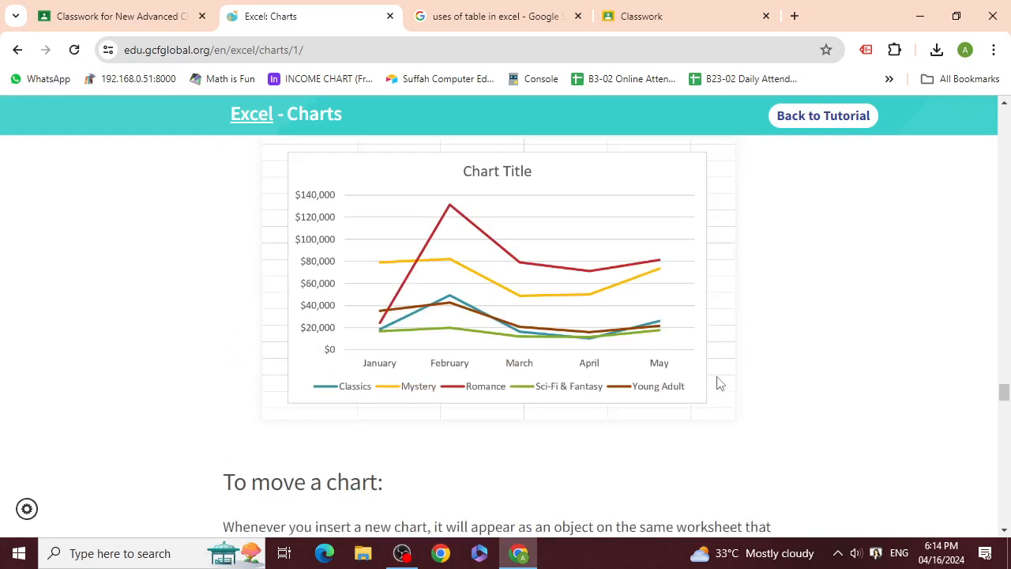
pyautogui.scroll(-15, 719, 383)
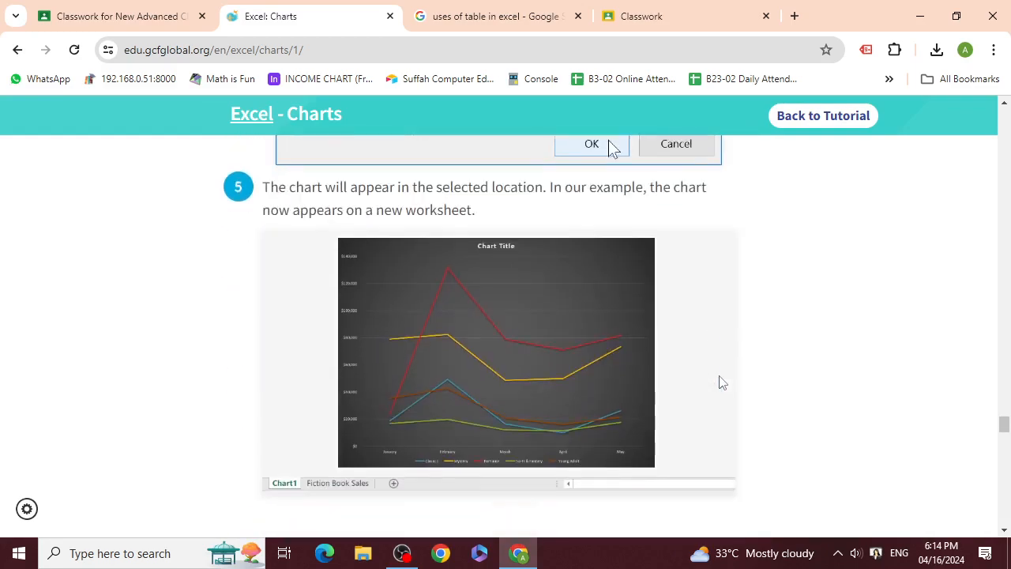
pyautogui.scroll(-15, 719, 382)
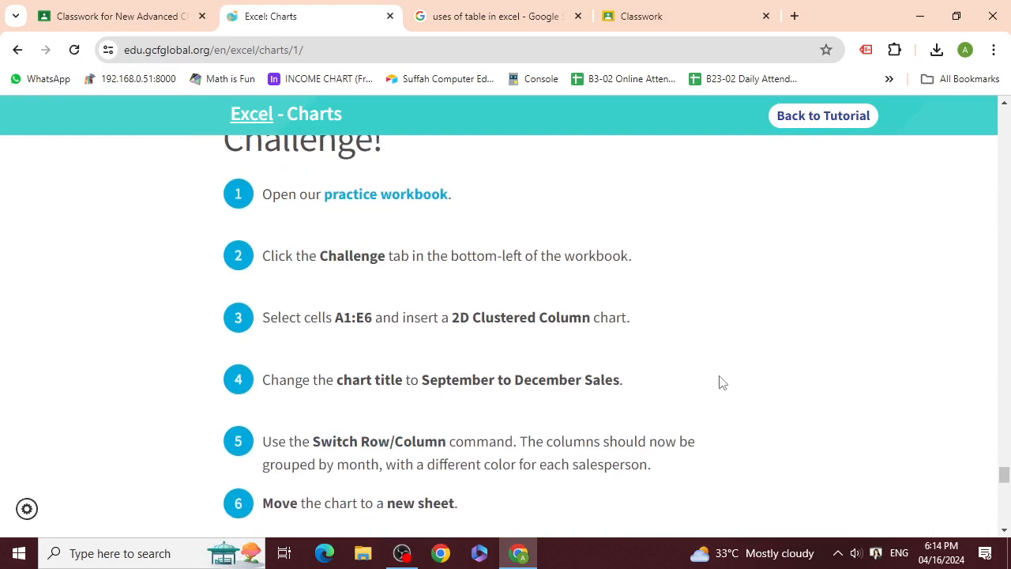
pyautogui.scroll(-4, 718, 383)
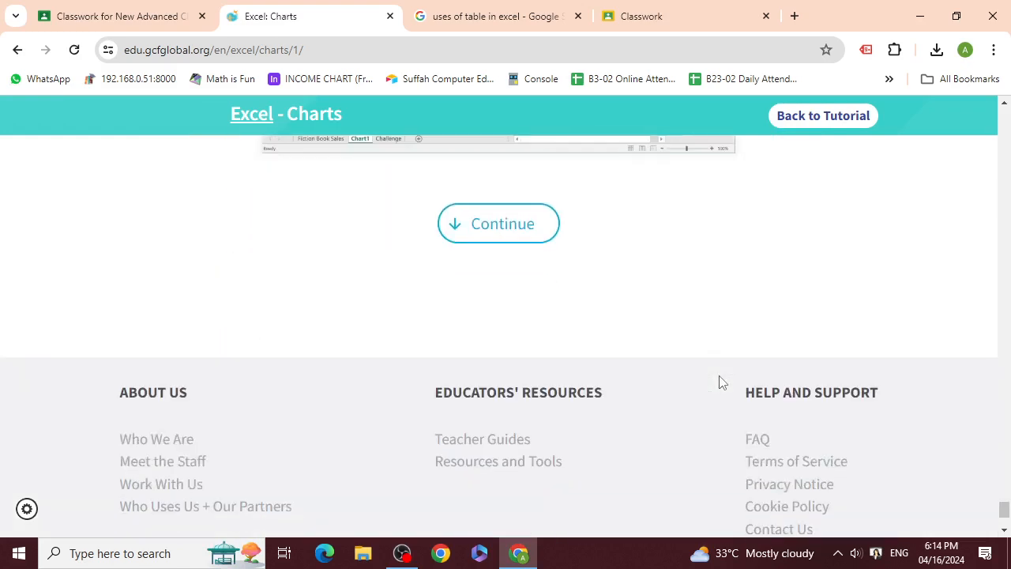
# Continue to Lesson 24 on Conditional Formatting and look at its introduction and the section on understanding conditional formatting.
pyautogui.click(502, 226)
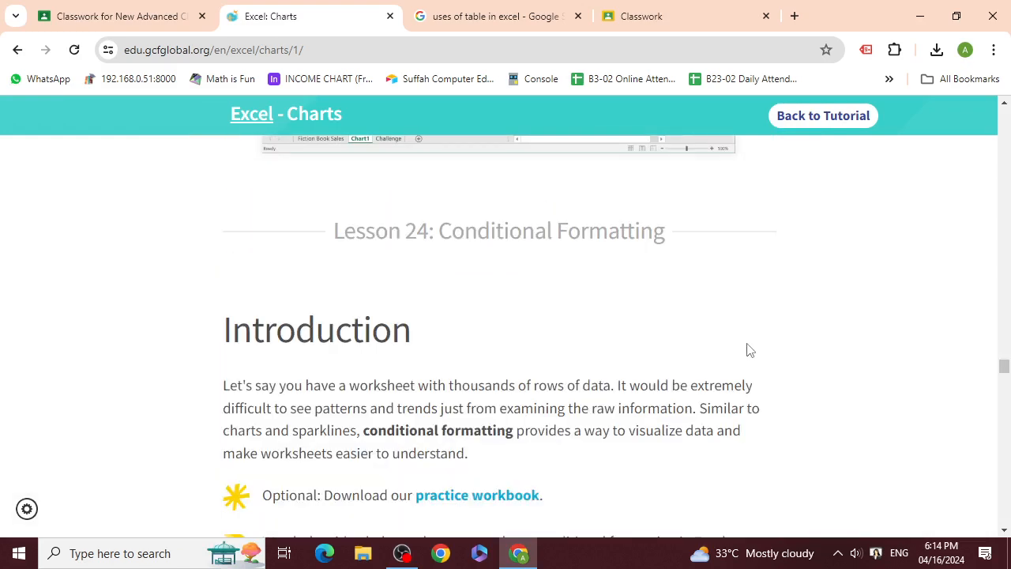
pyautogui.scroll(-9, 752, 359)
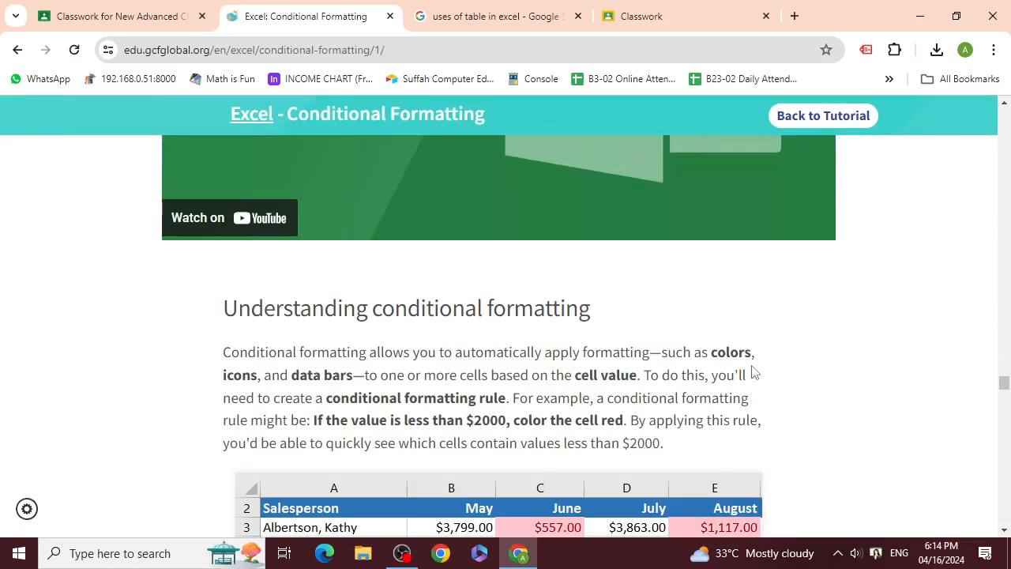
# Return to the Charts lesson and go to its Types of Charts slideshow.
pyautogui.scroll(-3, 754, 373)
pyautogui.moveTo(1005, 385); pyautogui.dragTo(1010, 113)
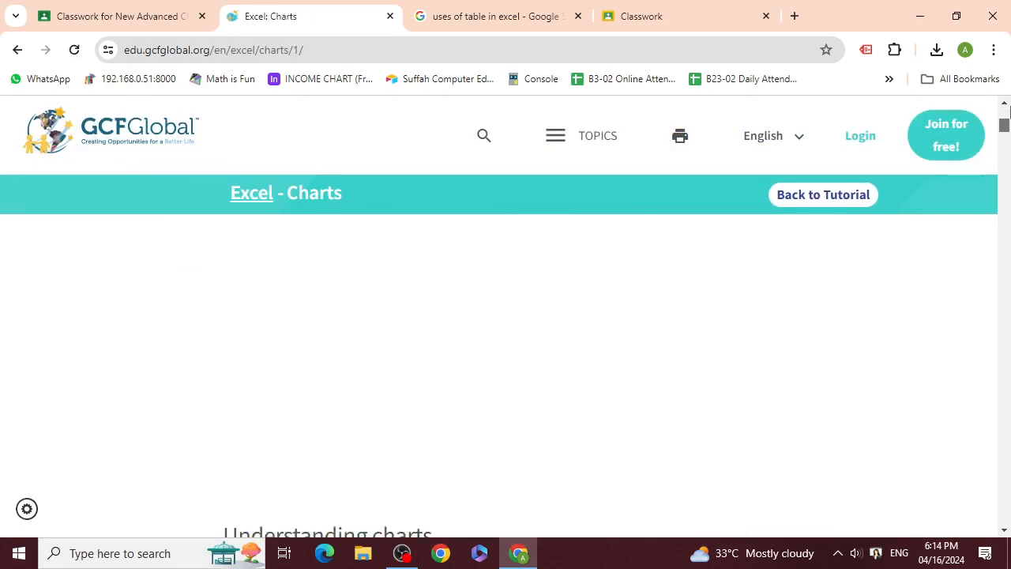
pyautogui.scroll(-5, 575, 420)
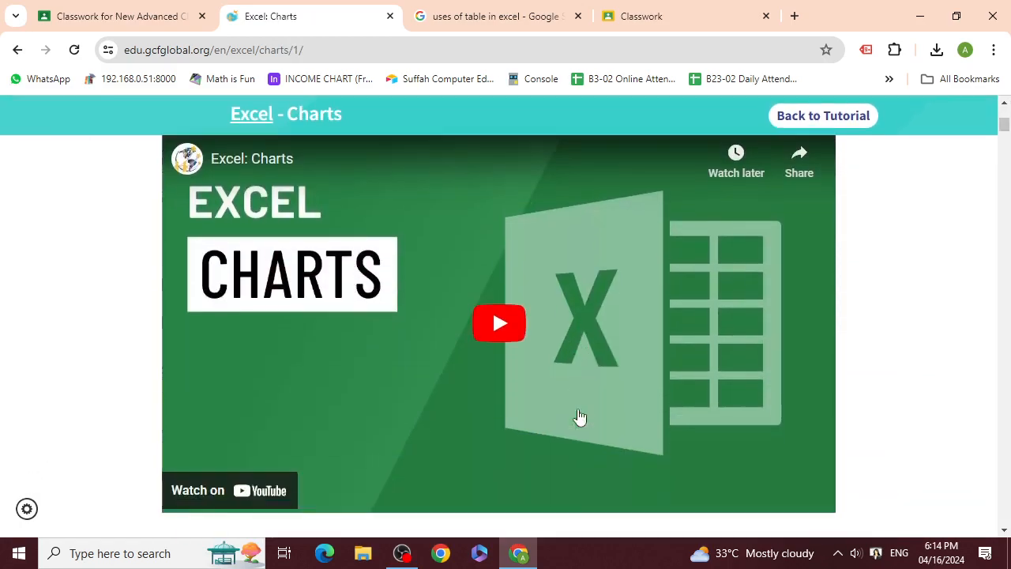
pyautogui.scroll(-8, 579, 415)
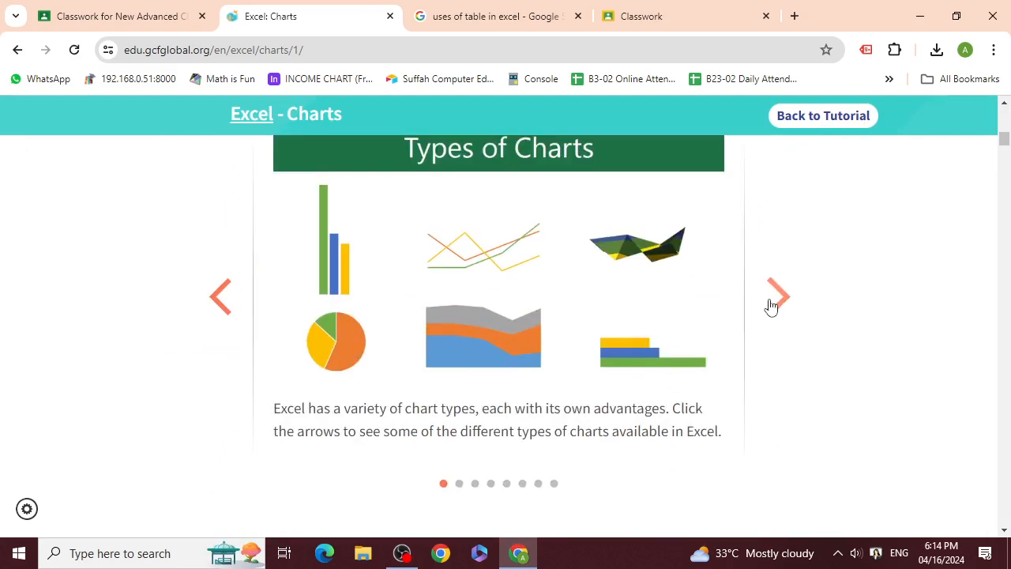
# Leaf between the overview and first chart type in the slideshow, ending on the Column chart slide to read its description.
pyautogui.click(774, 300)
pyautogui.click(218, 306)
pyautogui.scroll(1, 765, 380)
pyautogui.scroll(-1, 762, 351)
pyautogui.click(778, 300)
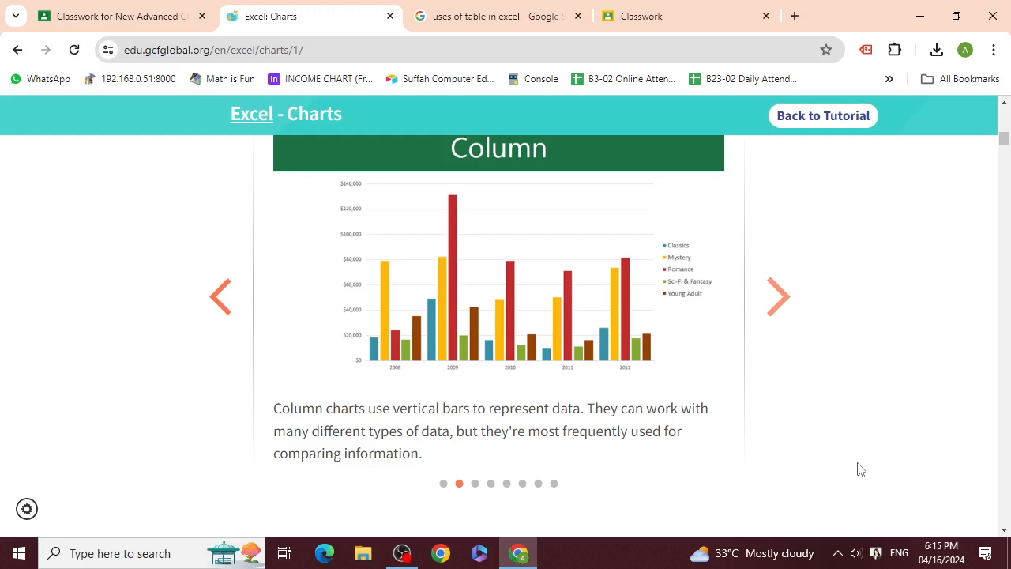
# Advance the slideshow to the Line chart slide and examine its example chart and description.
pyautogui.click(786, 300)
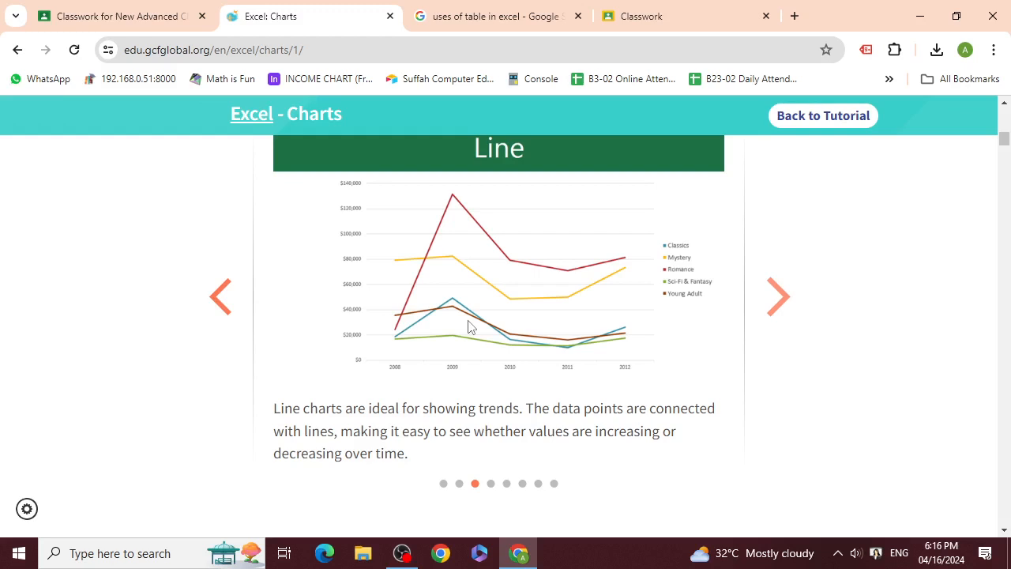
pyautogui.scroll(-1, 529, 387)
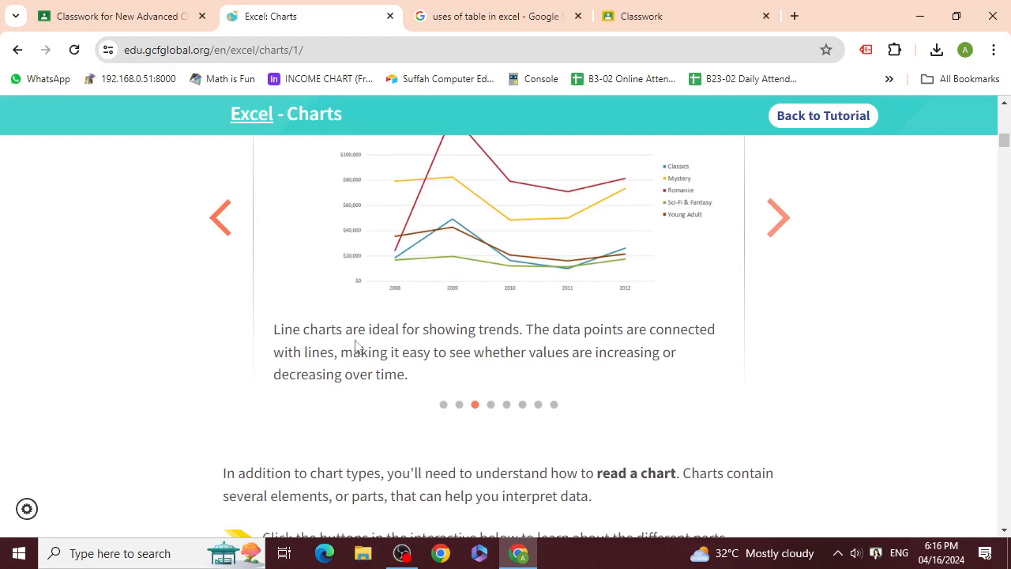
pyautogui.scroll(1, 460, 350)
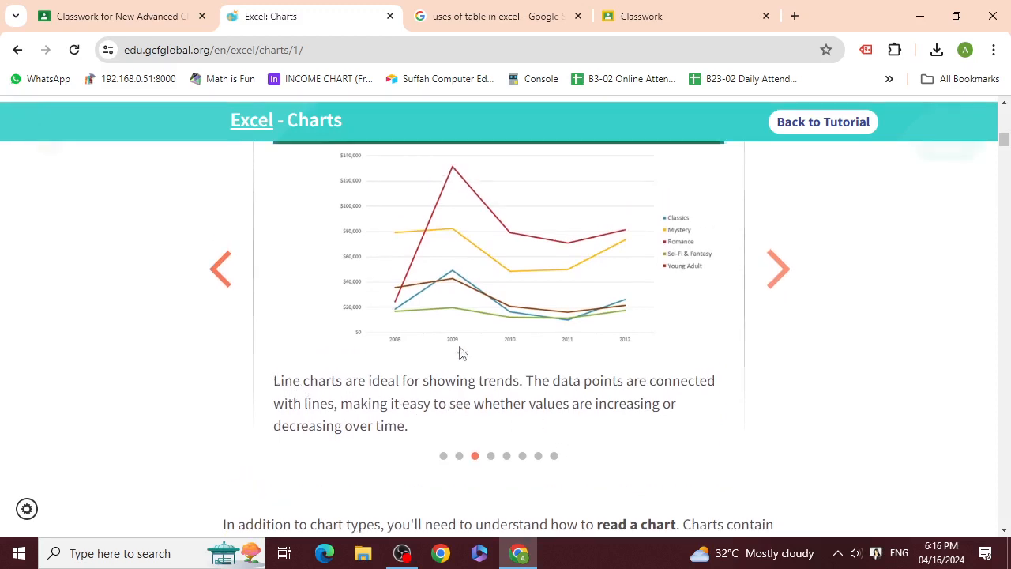
pyautogui.scroll(1, 567, 403)
pyautogui.scroll(-1, 569, 407)
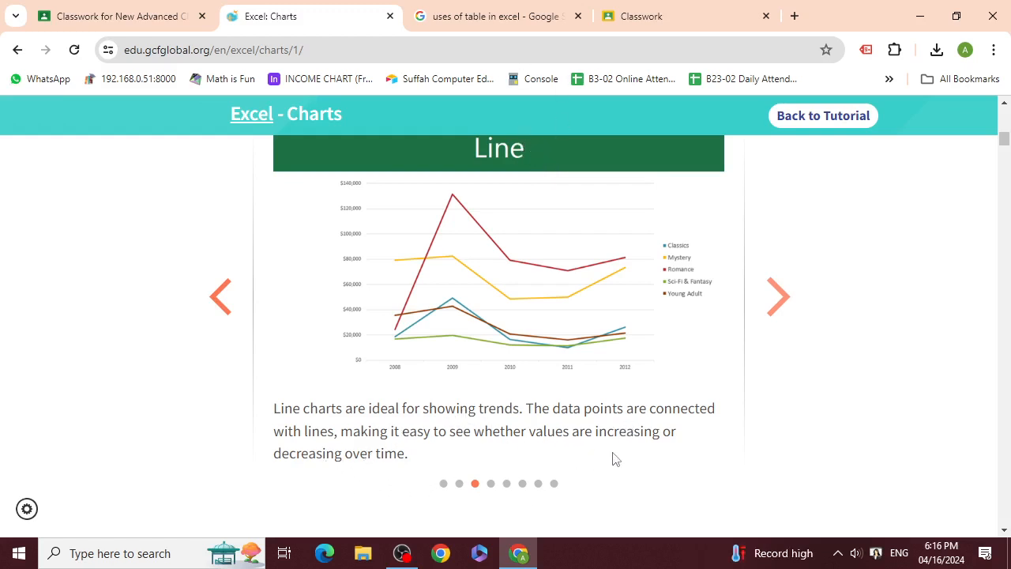
pyautogui.scroll(1, 651, 457)
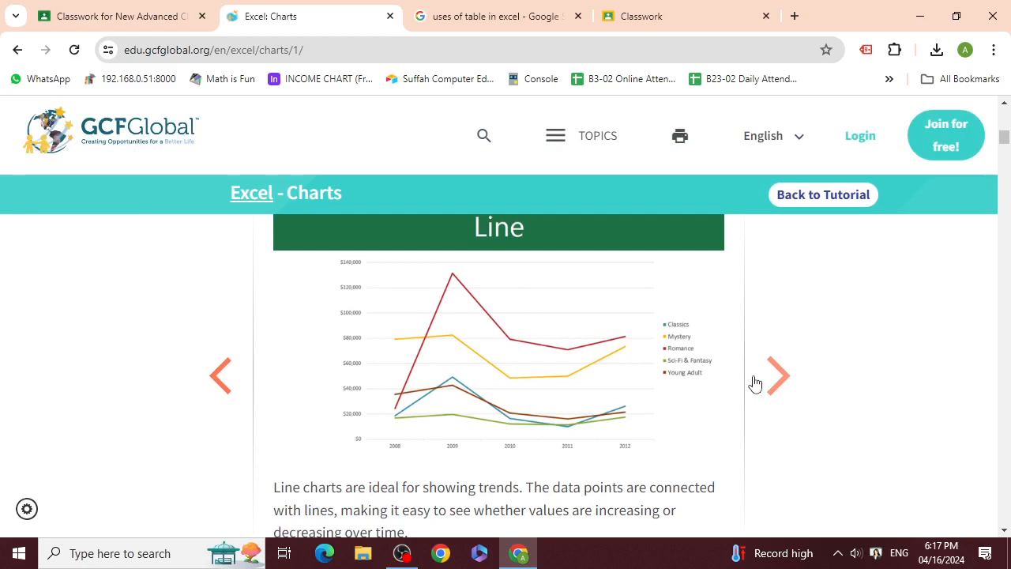
# Advance to the Pie chart slide and read how its slices and legend compare proportions.
pyautogui.click(780, 379)
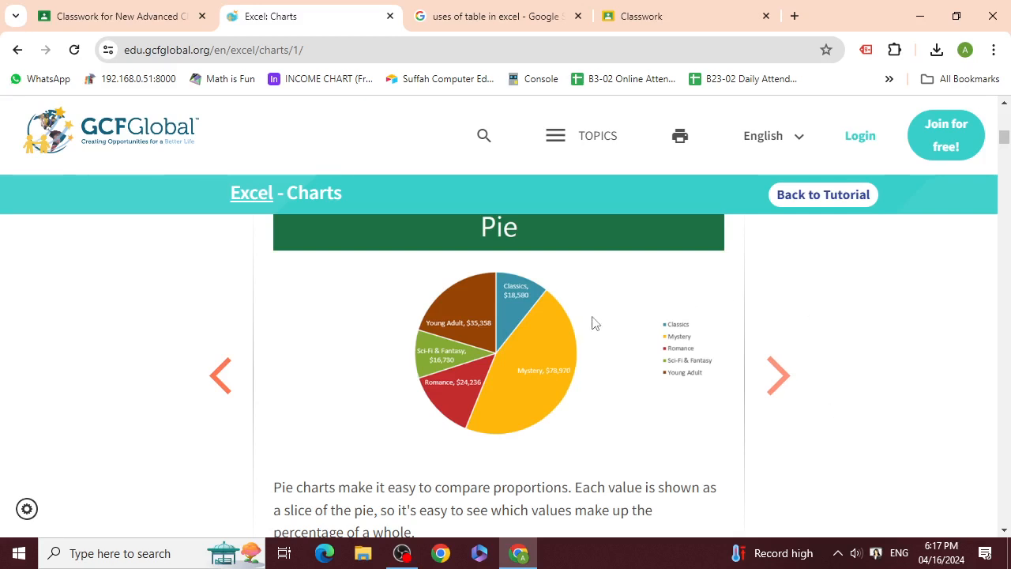
pyautogui.scroll(-2, 592, 321)
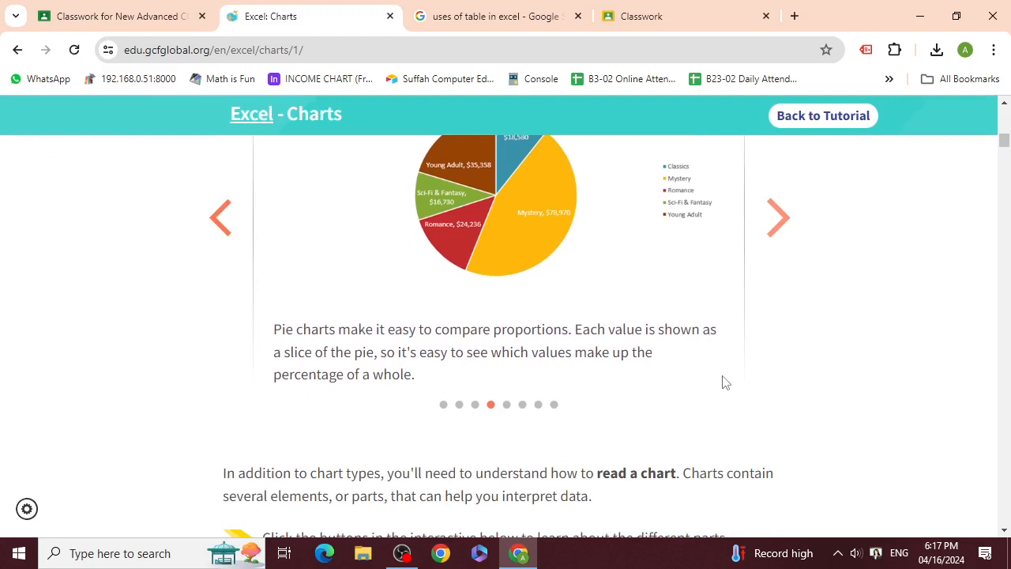
pyautogui.scroll(1, 726, 382)
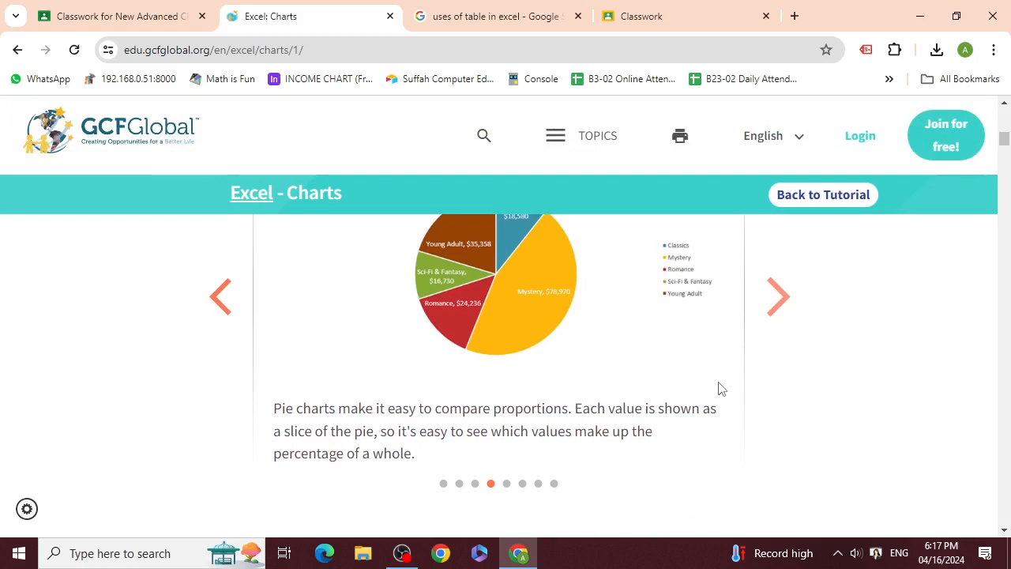
pyautogui.scroll(1, 719, 388)
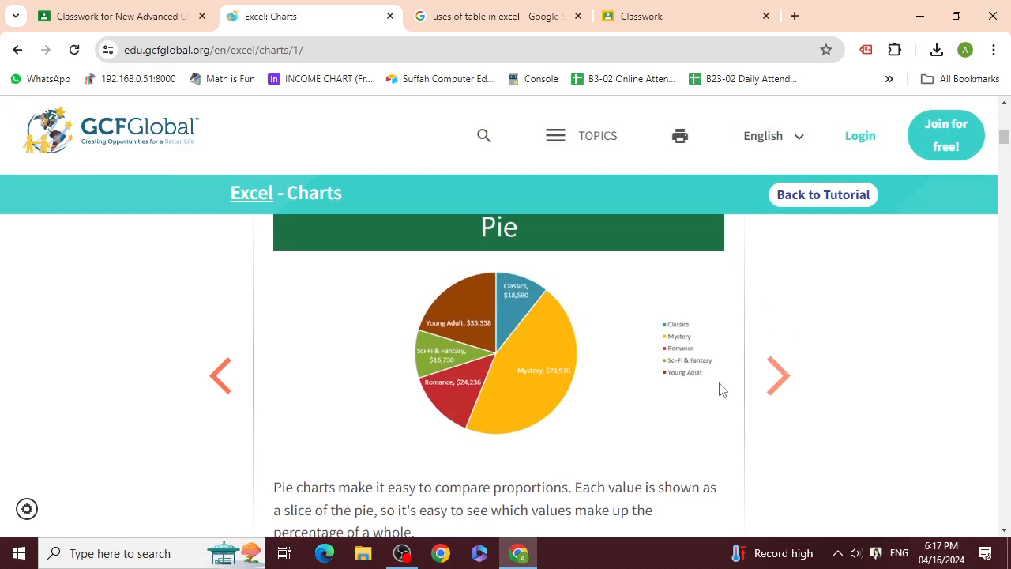
pyautogui.scroll(-1, 468, 308)
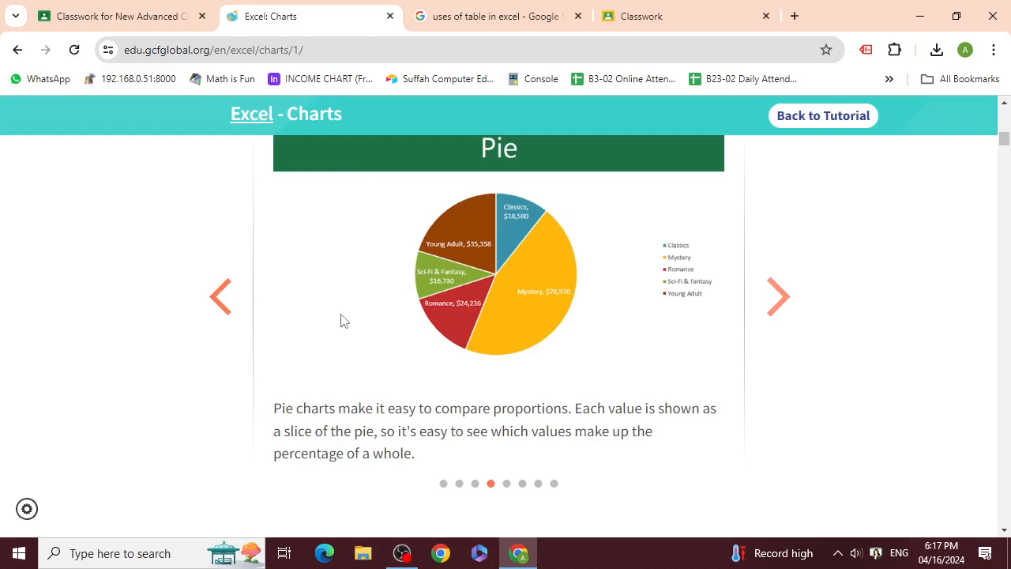
# Examine the Bar chart slide and continue to the Area chart slide.
pyautogui.click(782, 305)
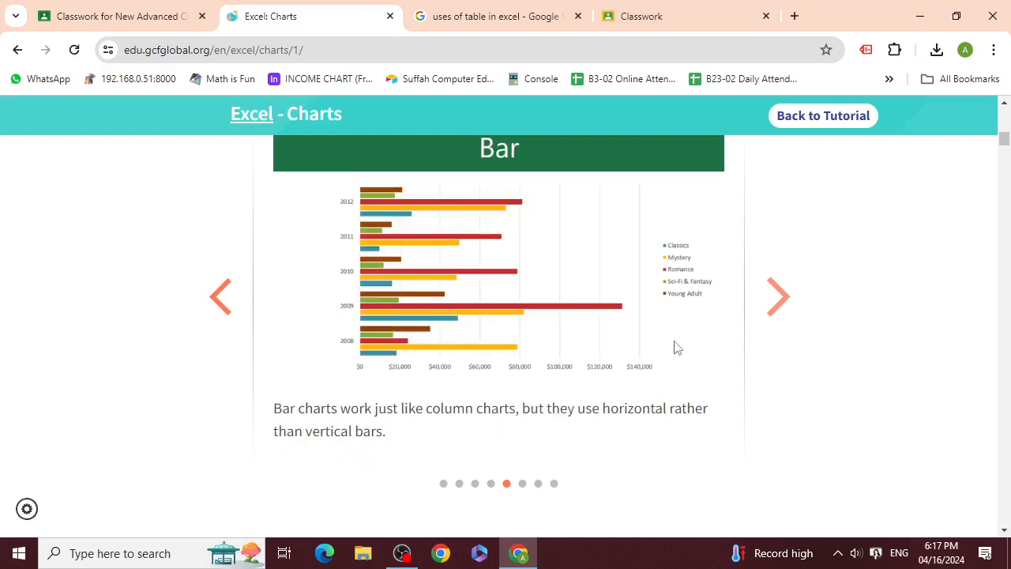
pyautogui.scroll(1, 677, 347)
pyautogui.scroll(-1, 676, 348)
pyautogui.click(778, 300)
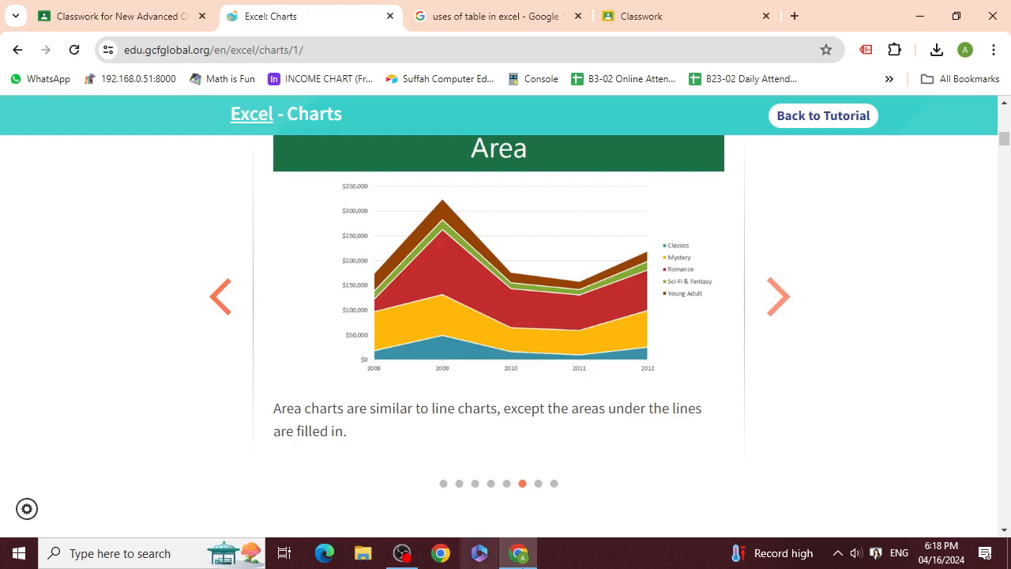
# Examine the Surface chart slide and continue to the end of the chart types slideshow.
pyautogui.click(771, 314)
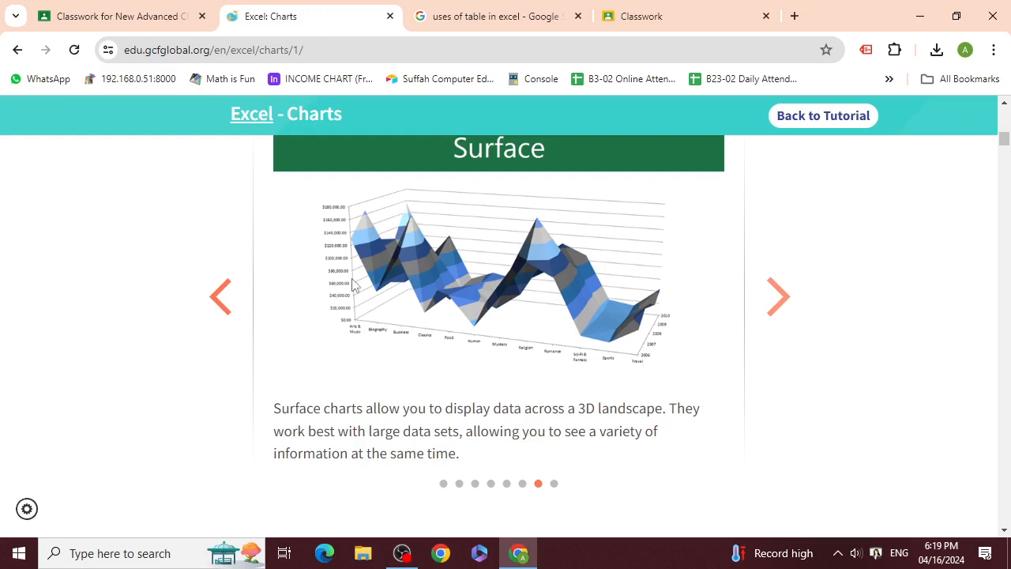
pyautogui.scroll(-1, 368, 300)
pyautogui.scroll(1, 363, 368)
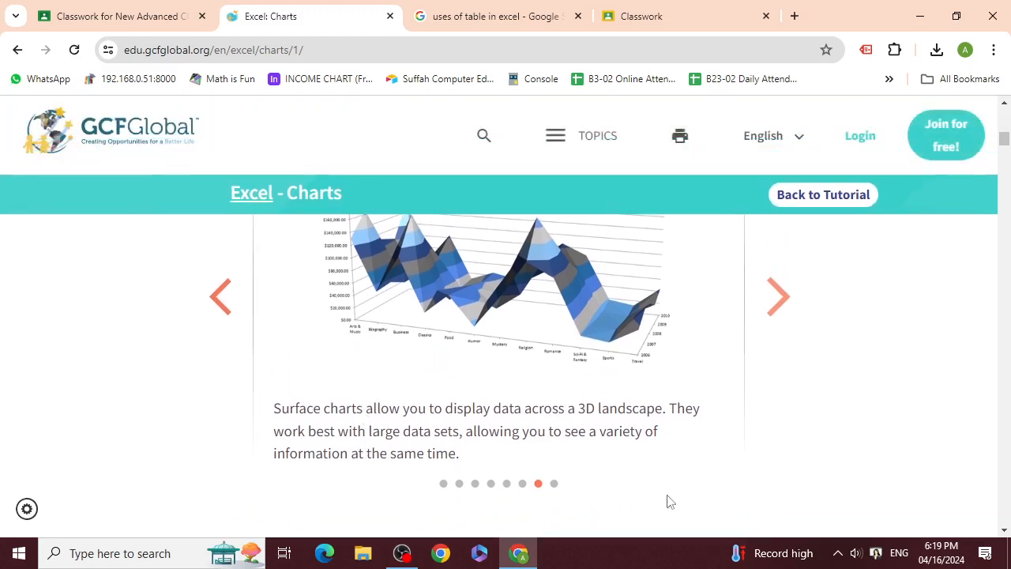
pyautogui.scroll(1, 638, 399)
pyautogui.scroll(-1, 637, 401)
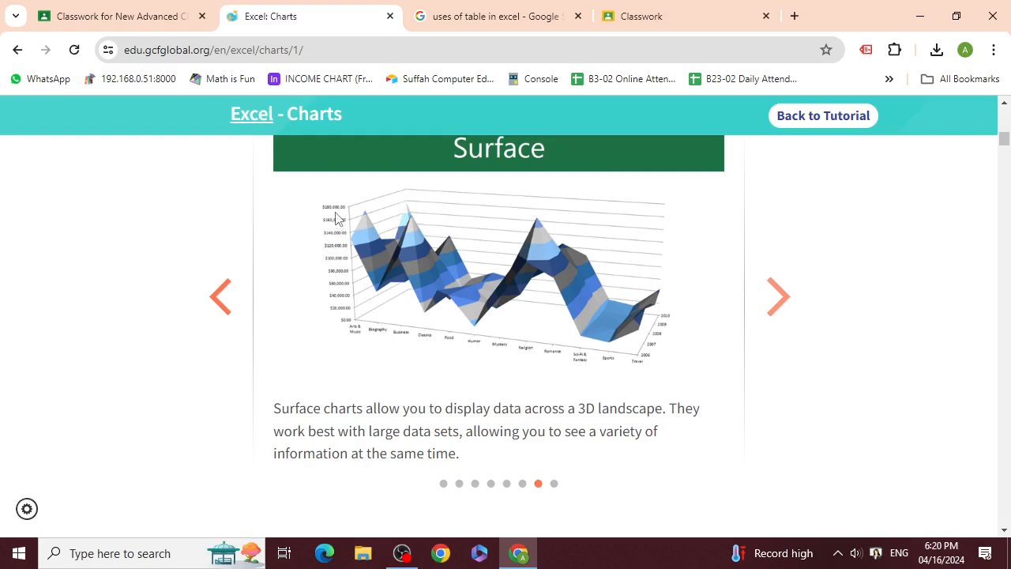
pyautogui.click(780, 301)
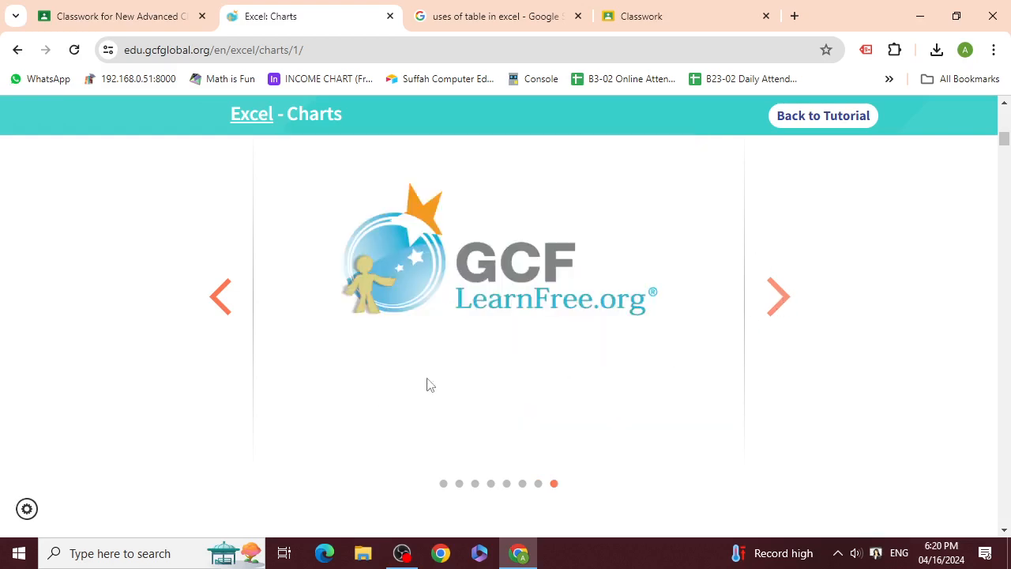
# Zoom the page out to 90% at the interactive Book Sales chart and read its Chart Title explanation.
pyautogui.scroll(-8, 427, 385)
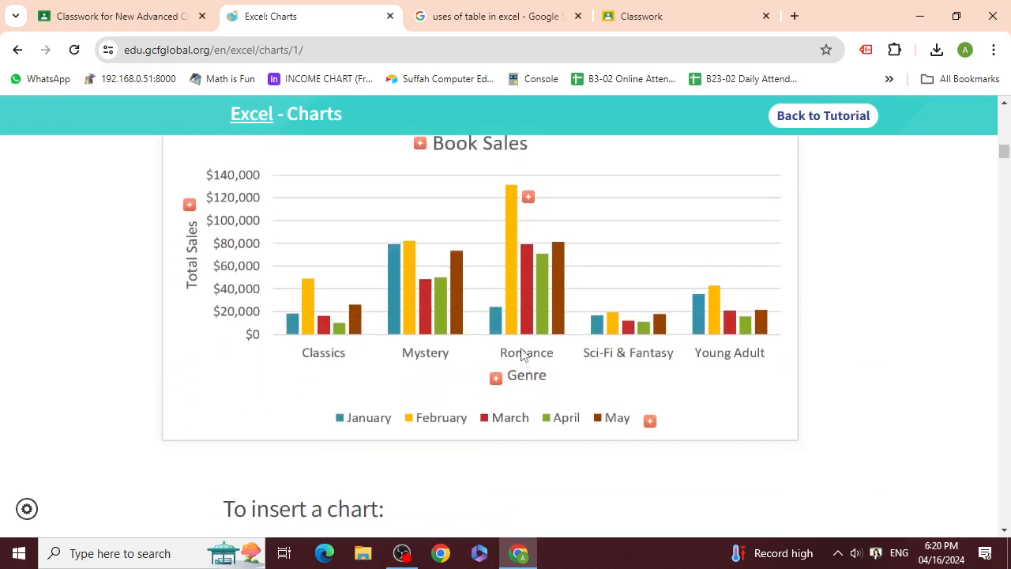
pyautogui.scroll(-1, 521, 350)
pyautogui.scroll(3, 522, 349)
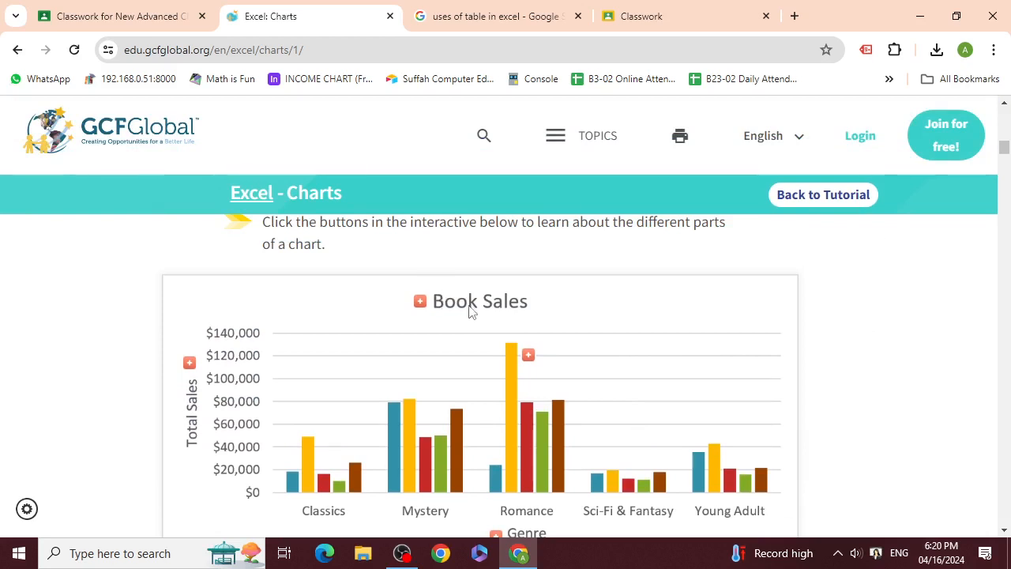
pyautogui.scroll(-1, 594, 314)
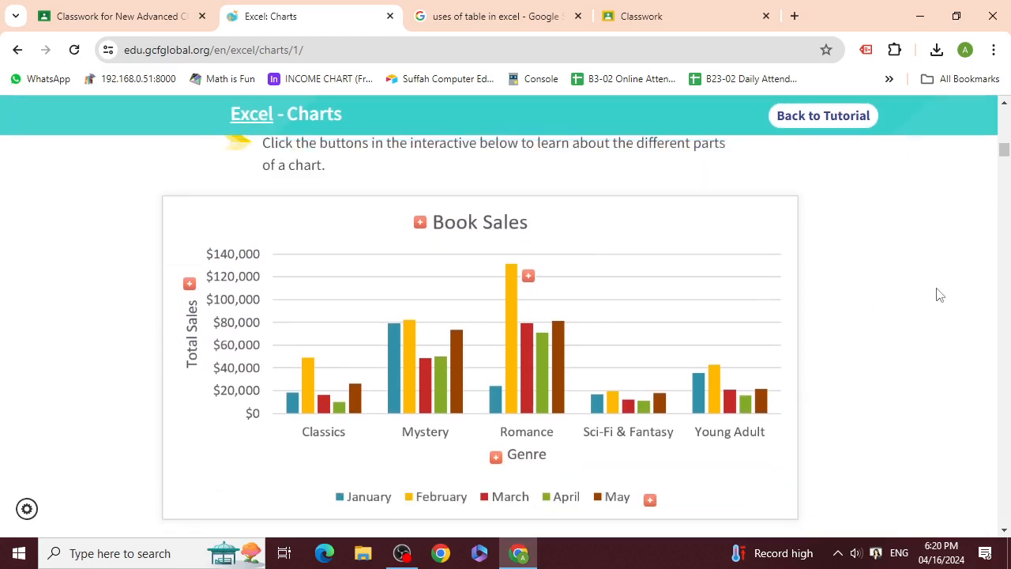
pyautogui.scroll(-1, 939, 295)
pyautogui.hotkey('ctrl', '-')
pyautogui.scroll(2, 937, 293)
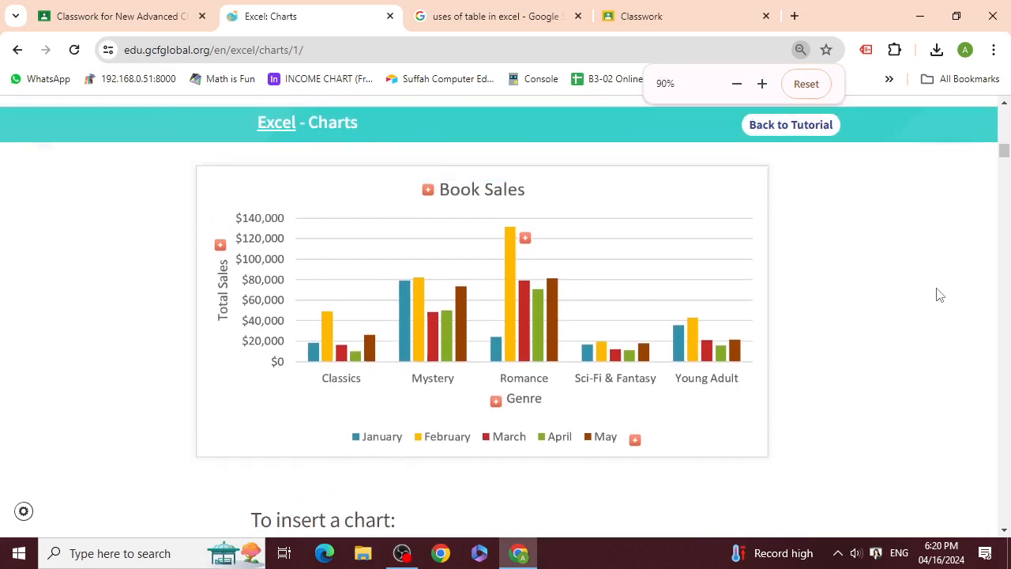
pyautogui.click(426, 223)
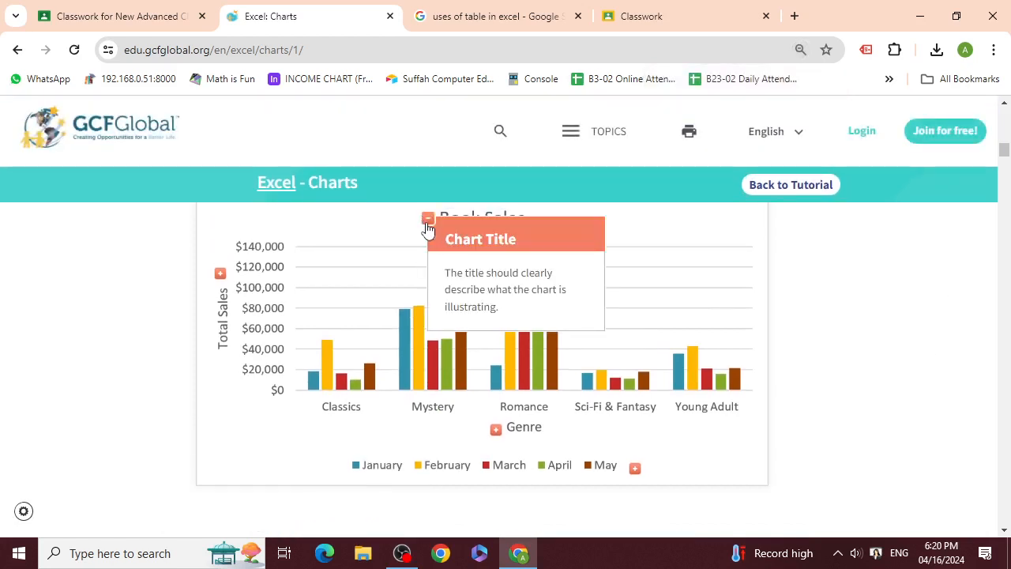
pyautogui.click(427, 224)
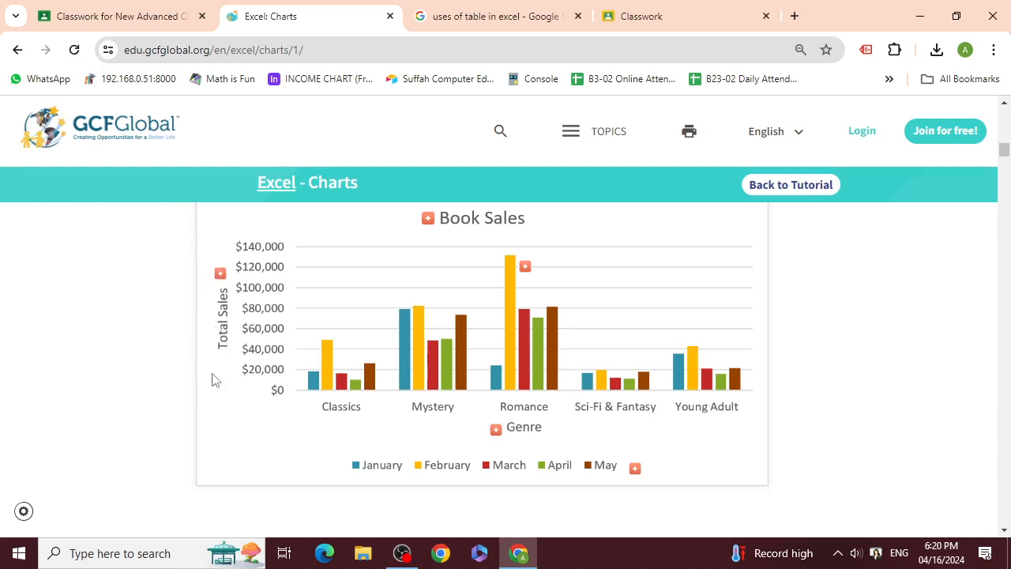
# Read the Vertical Axis and Horizontal Axis explanations on the Book Sales chart, closing each one after reading.
pyautogui.click(221, 278)
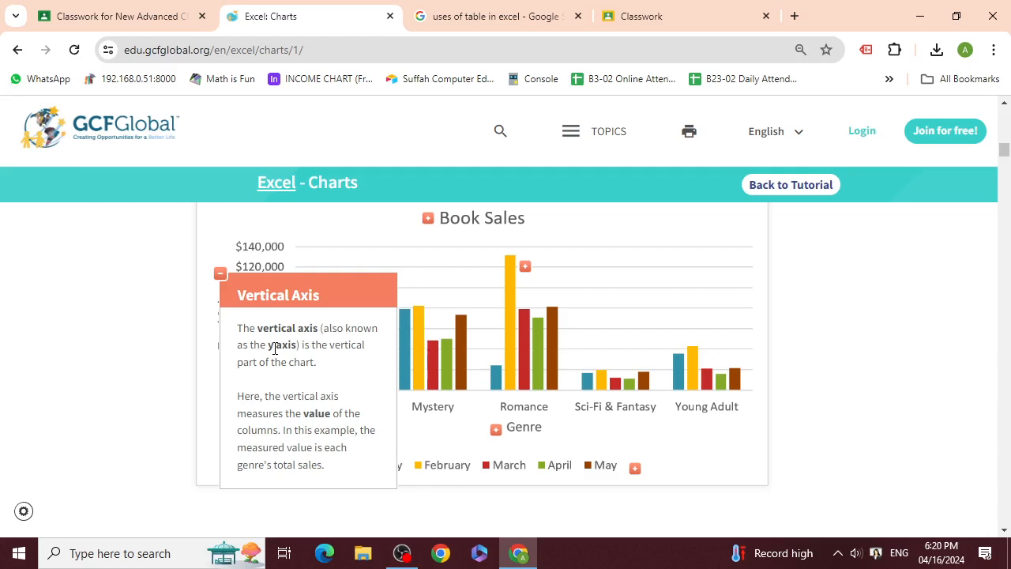
pyautogui.click(222, 274)
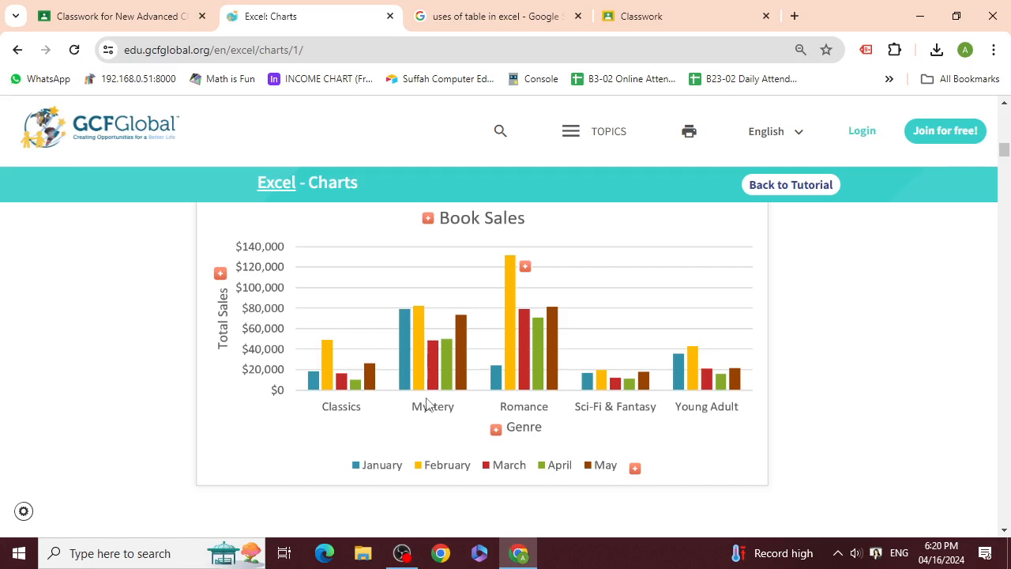
pyautogui.click(495, 429)
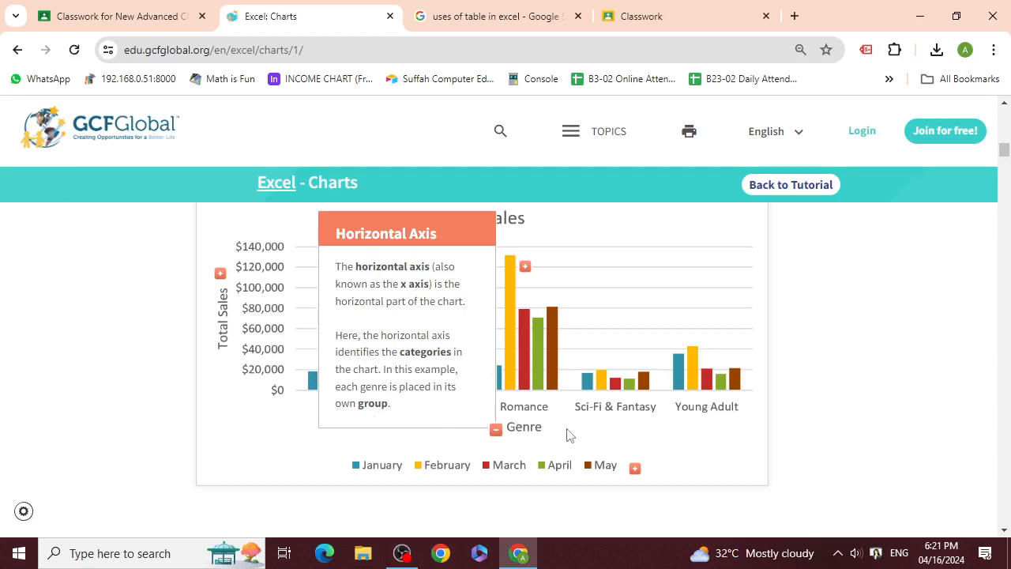
pyautogui.click(496, 429)
# Look over the Book Sales chart's genres and months, and read the Legend explanation before closing it.
pyautogui.scroll(-1, 594, 439)
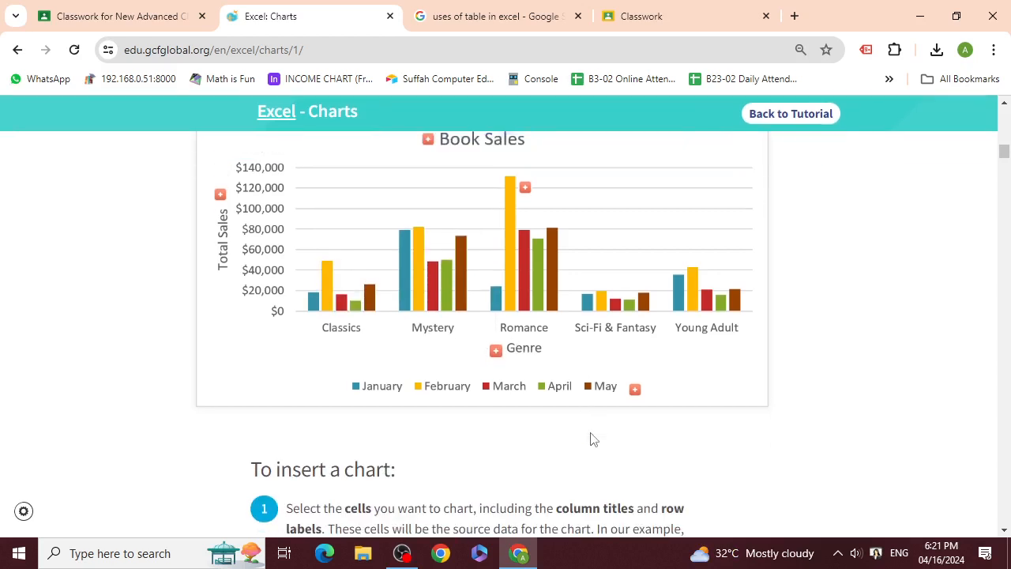
pyautogui.scroll(1, 594, 440)
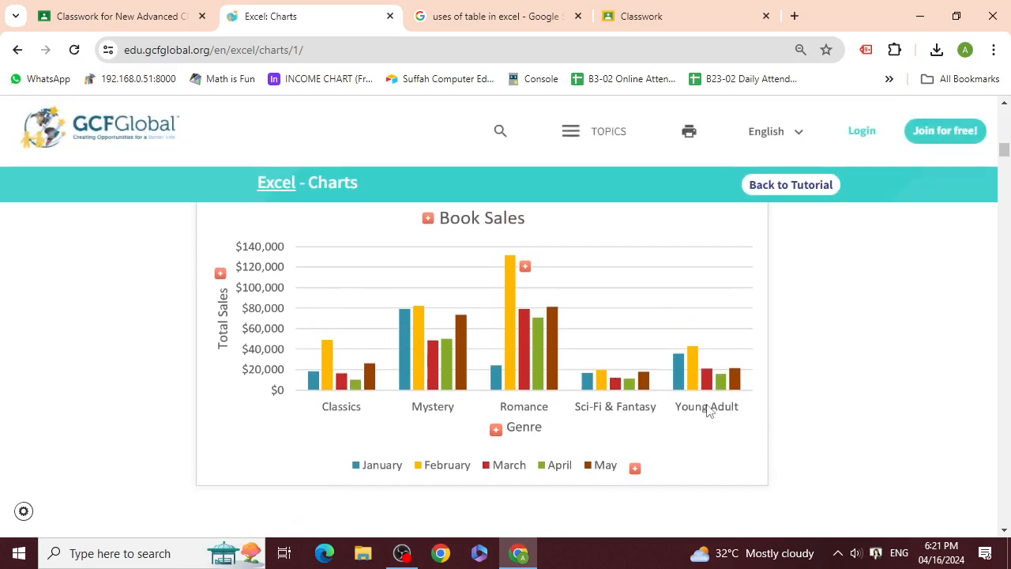
pyautogui.scroll(-1, 646, 409)
pyautogui.scroll(1, 646, 409)
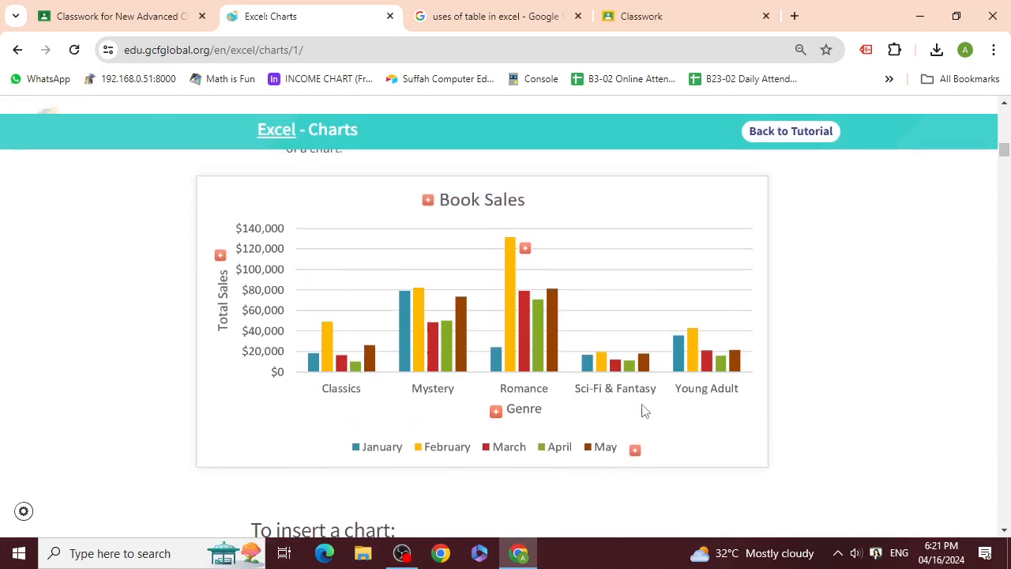
pyautogui.scroll(-3, 643, 410)
pyautogui.scroll(2, 353, 334)
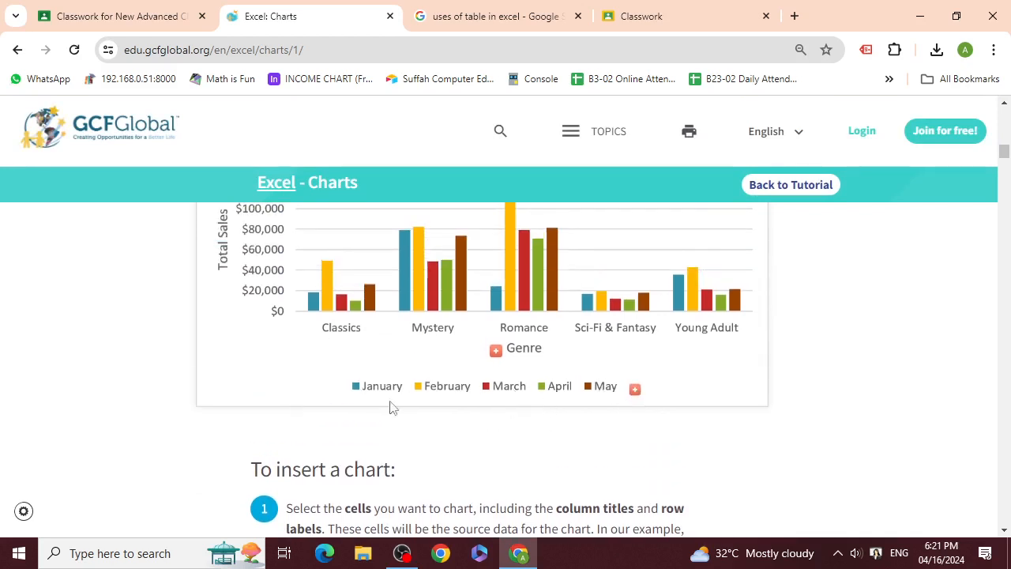
pyautogui.click(635, 390)
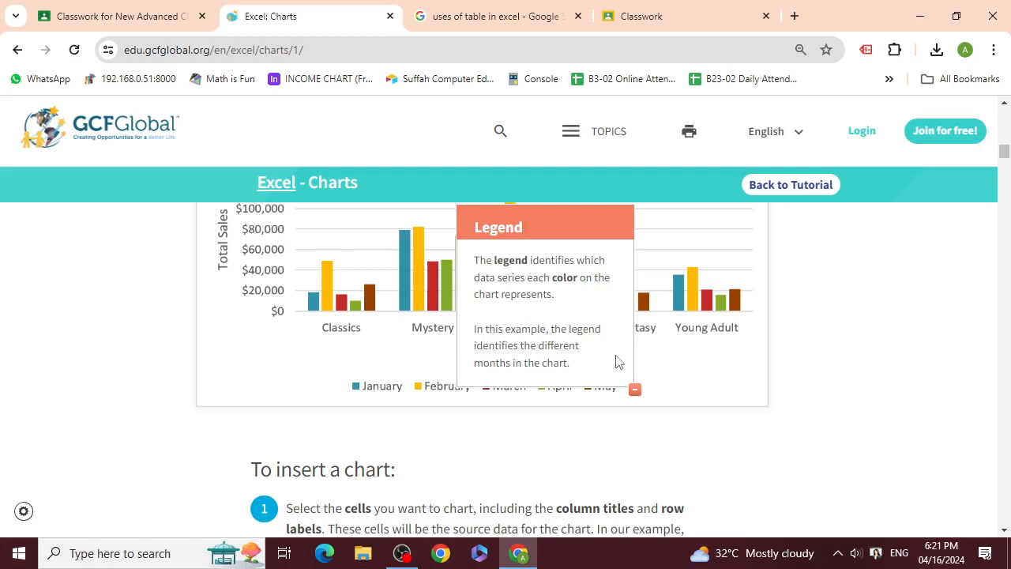
pyautogui.click(635, 390)
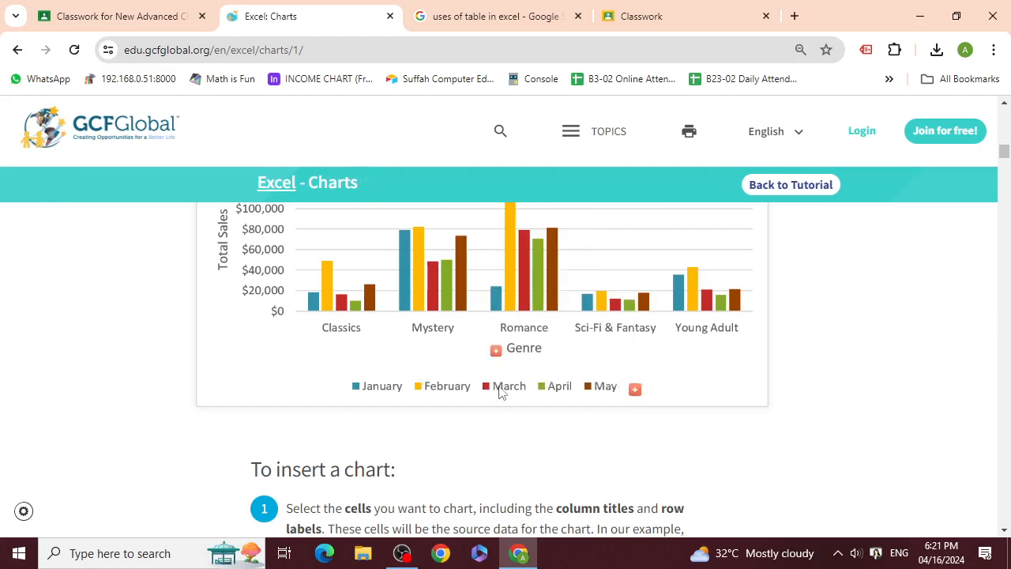
# Skim the rest of the Charts lesson, from inserting a chart through layout, style and moving charts to the Challenge instructions.
pyautogui.scroll(1, 600, 442)
pyautogui.scroll(-14, 600, 442)
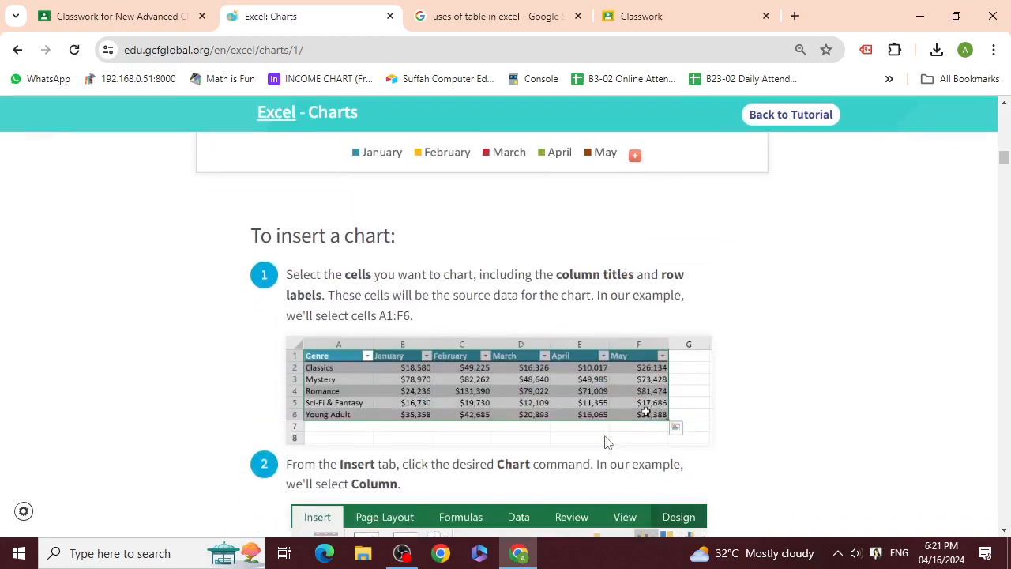
pyautogui.scroll(-12, 624, 450)
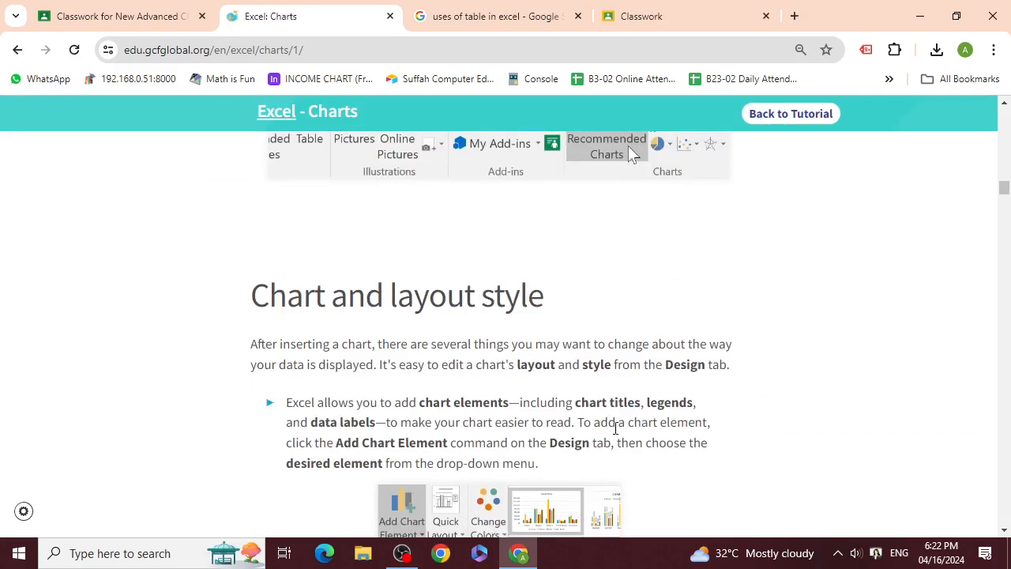
pyautogui.scroll(-15, 614, 433)
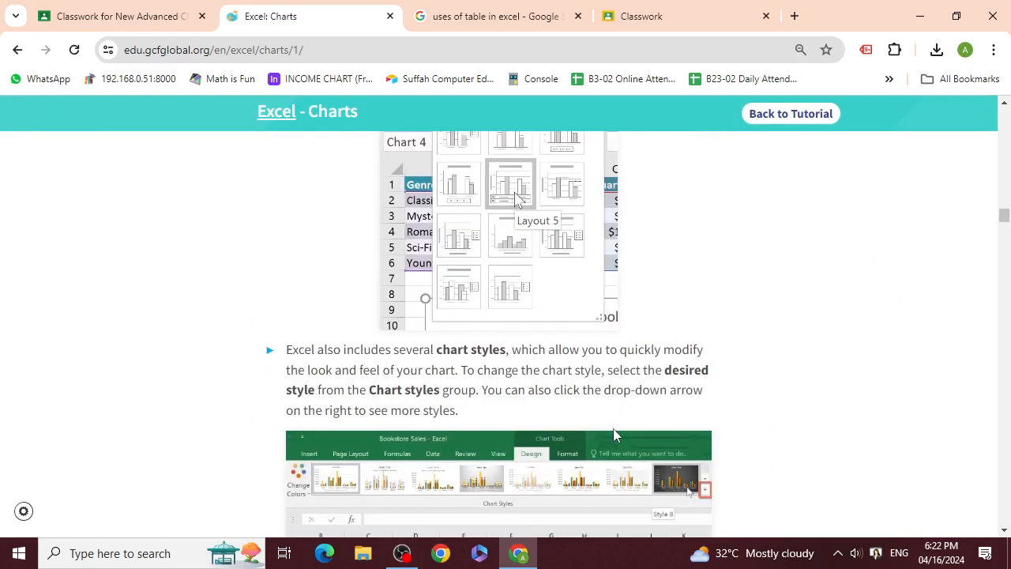
pyautogui.scroll(-15, 616, 430)
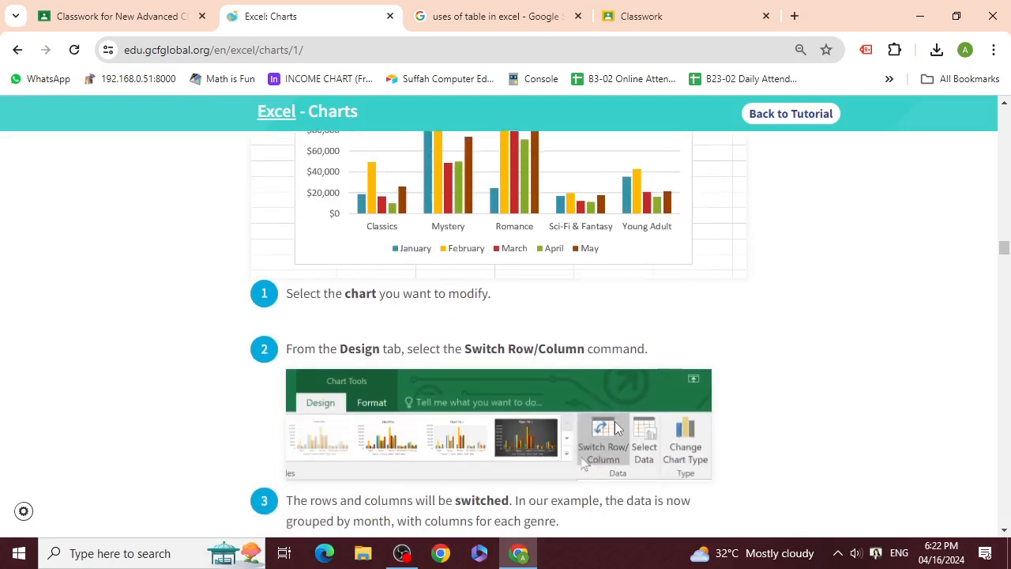
pyautogui.scroll(-15, 619, 433)
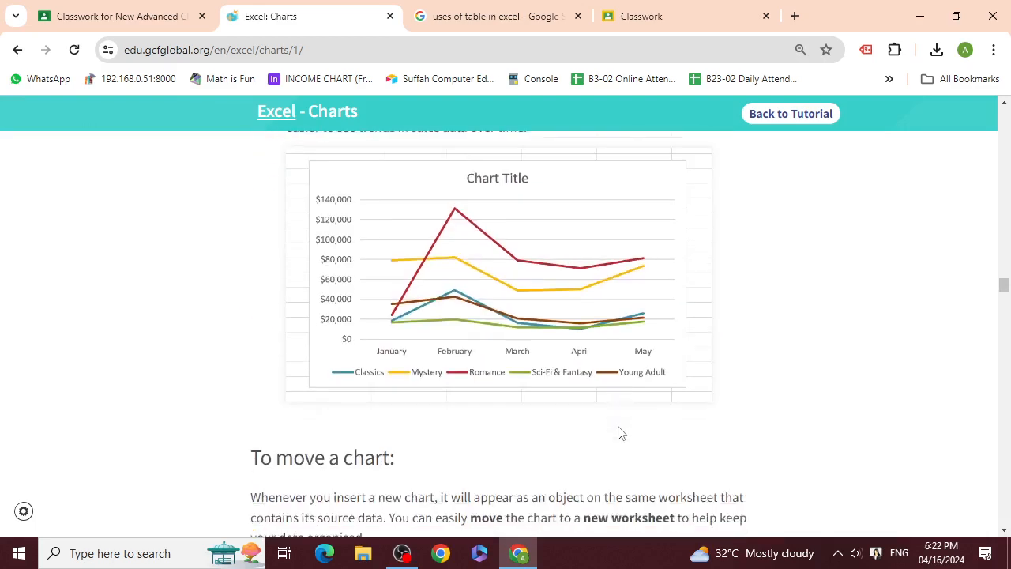
pyautogui.scroll(5, 619, 433)
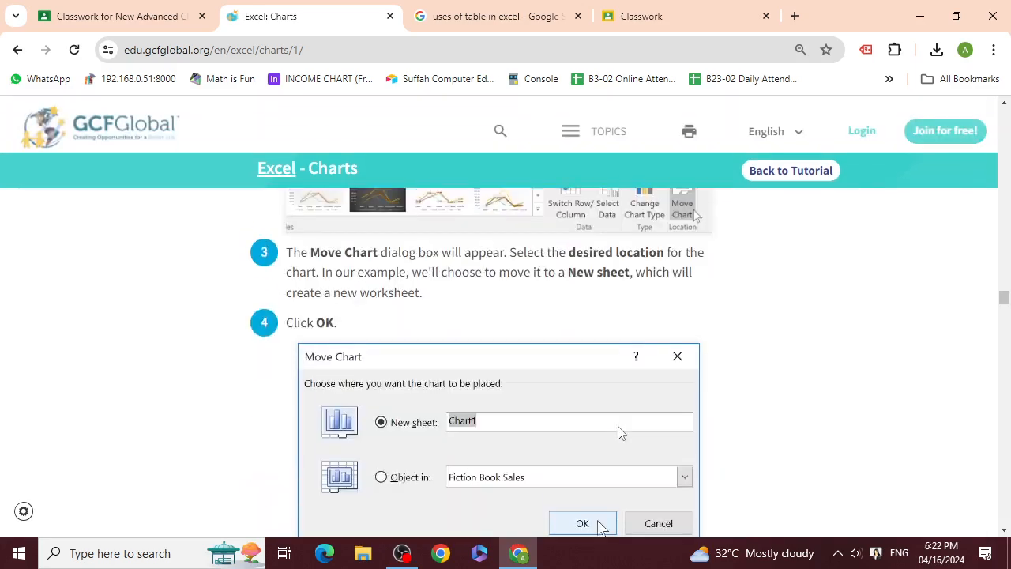
pyautogui.scroll(-4, 619, 433)
pyautogui.scroll(5, 619, 429)
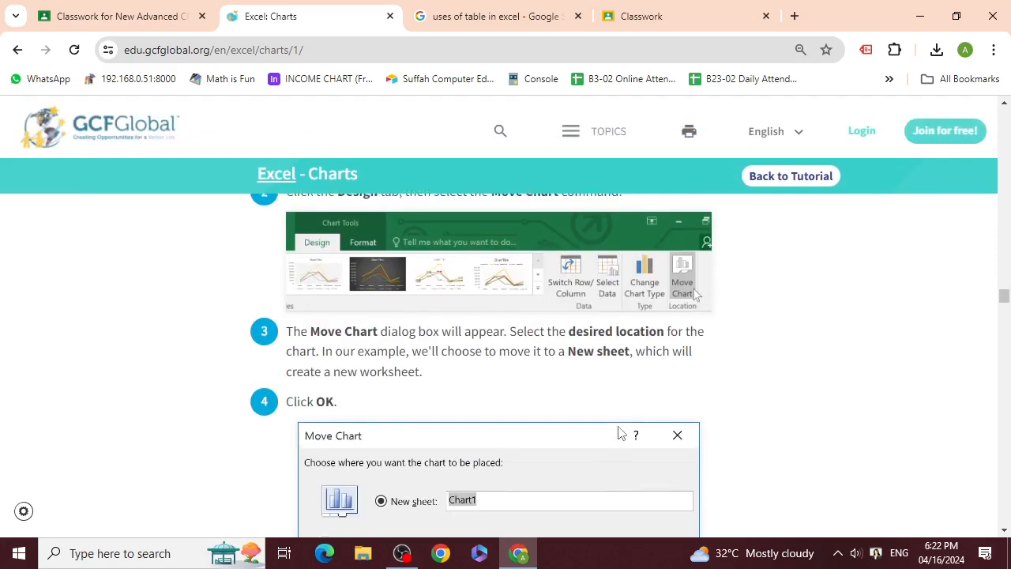
pyautogui.scroll(-15, 622, 433)
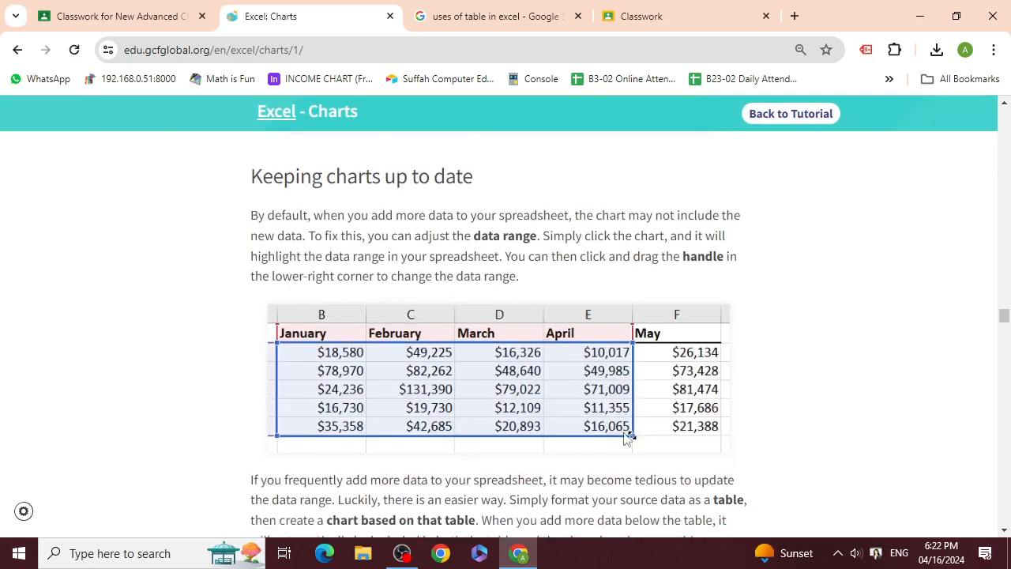
pyautogui.scroll(-5, 643, 450)
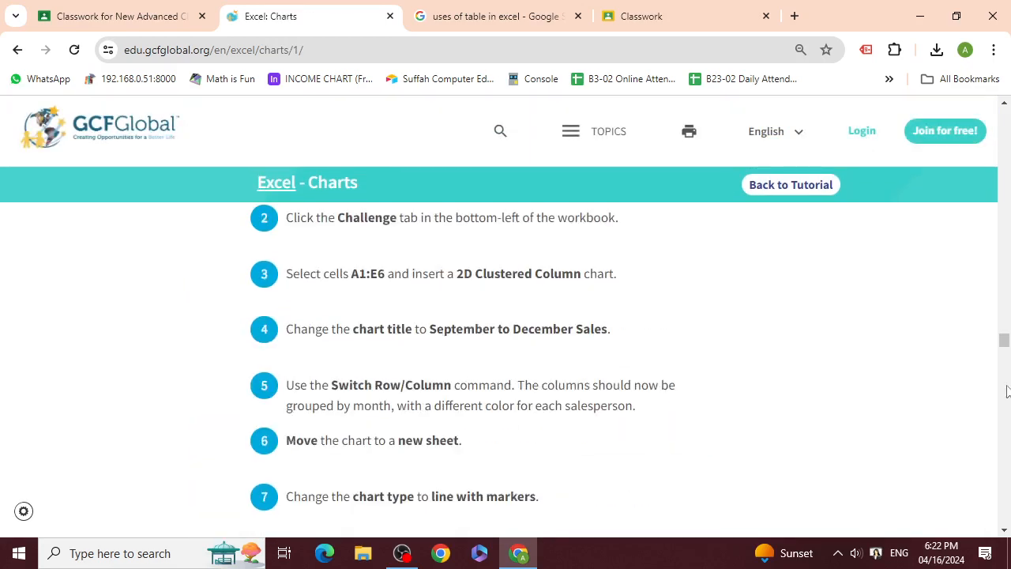
# Download the practice workbook from the lesson's Introduction and open excel_charts_practice.xlsx in Excel for editing.
pyautogui.scroll(20, 628, 246)
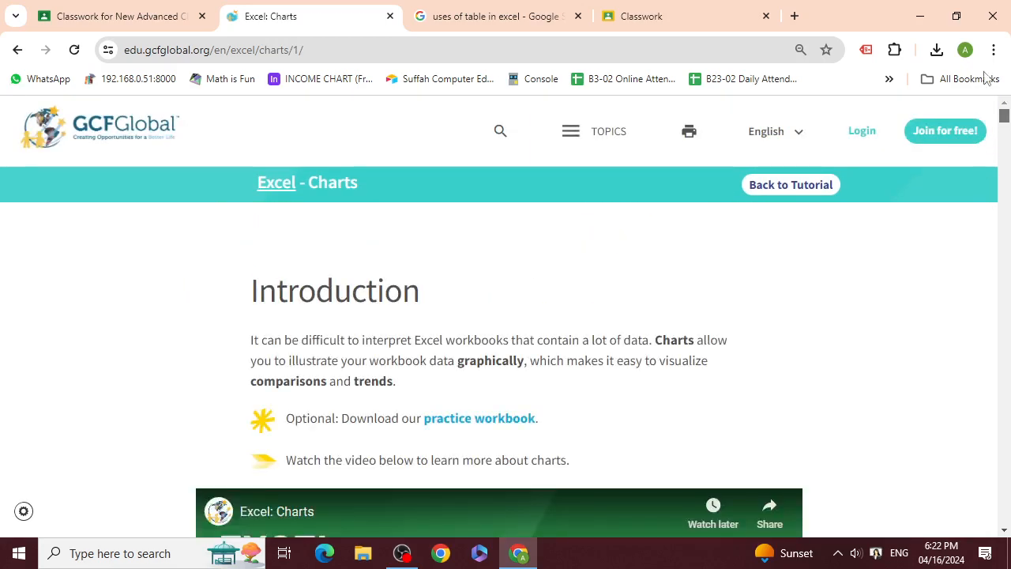
pyautogui.middleClick(464, 425)
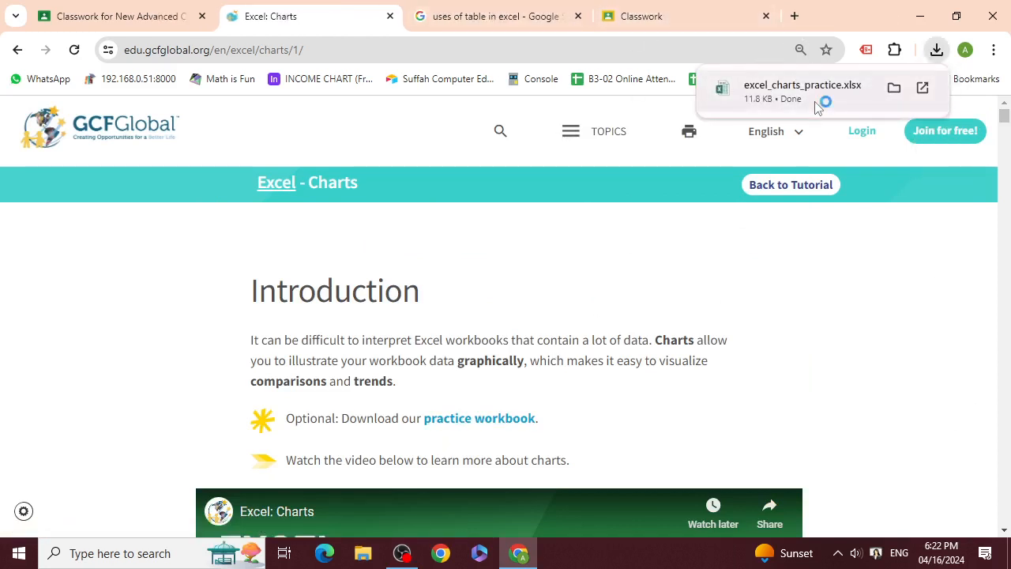
pyautogui.click(818, 104)
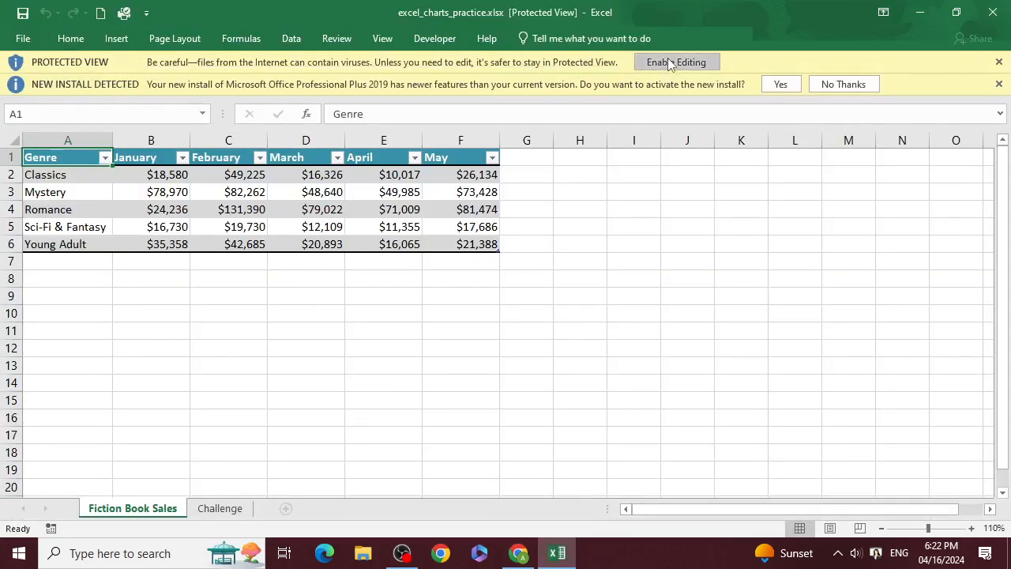
pyautogui.click(667, 62)
# Look over the Fiction Book Sales table and the Challenge sheet, returning to the genre rows on Fiction Book Sales.
pyautogui.click(371, 329)
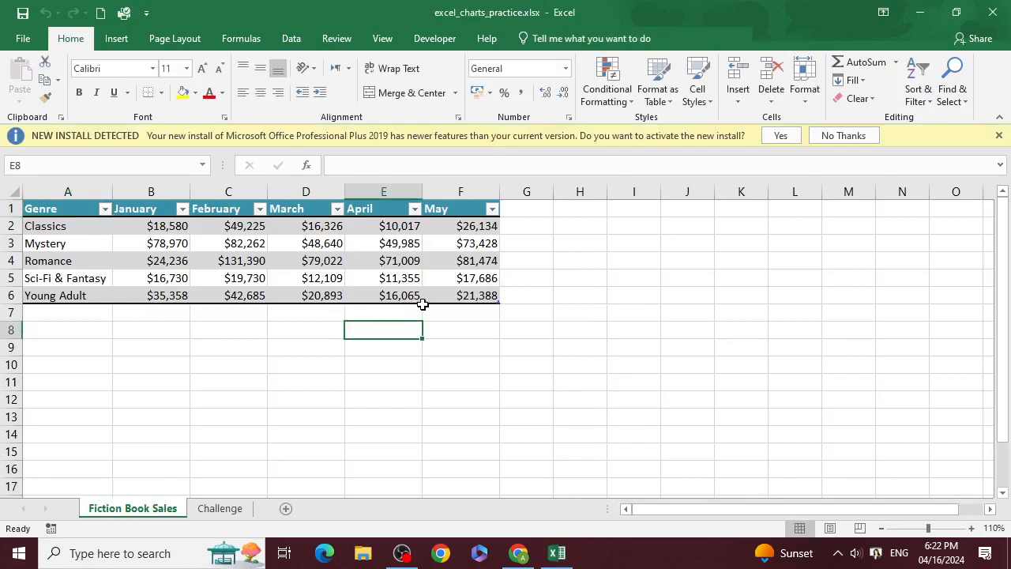
pyautogui.click(106, 332)
pyautogui.click(69, 311)
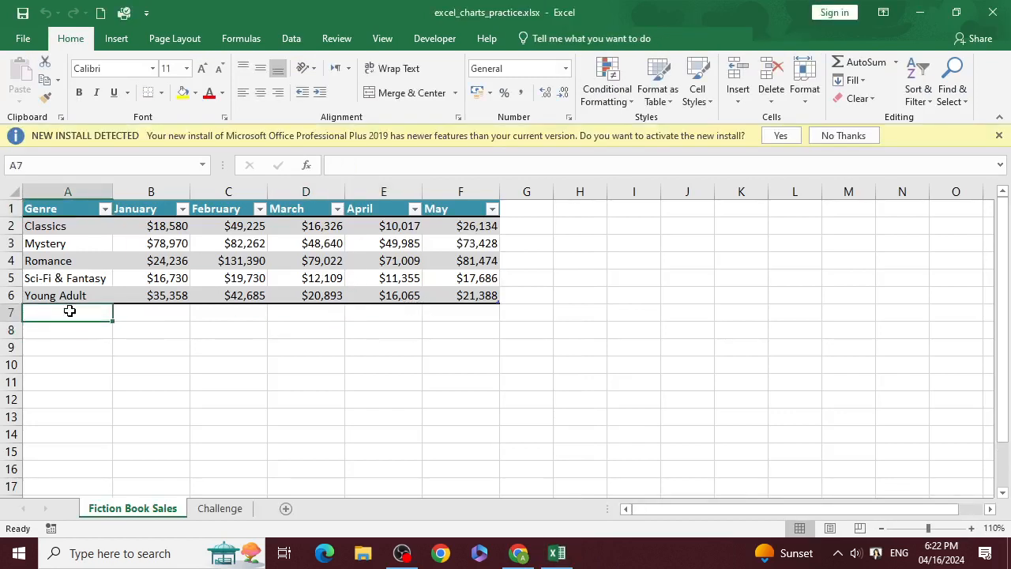
pyautogui.click(378, 321)
pyautogui.click(62, 316)
pyautogui.click(220, 508)
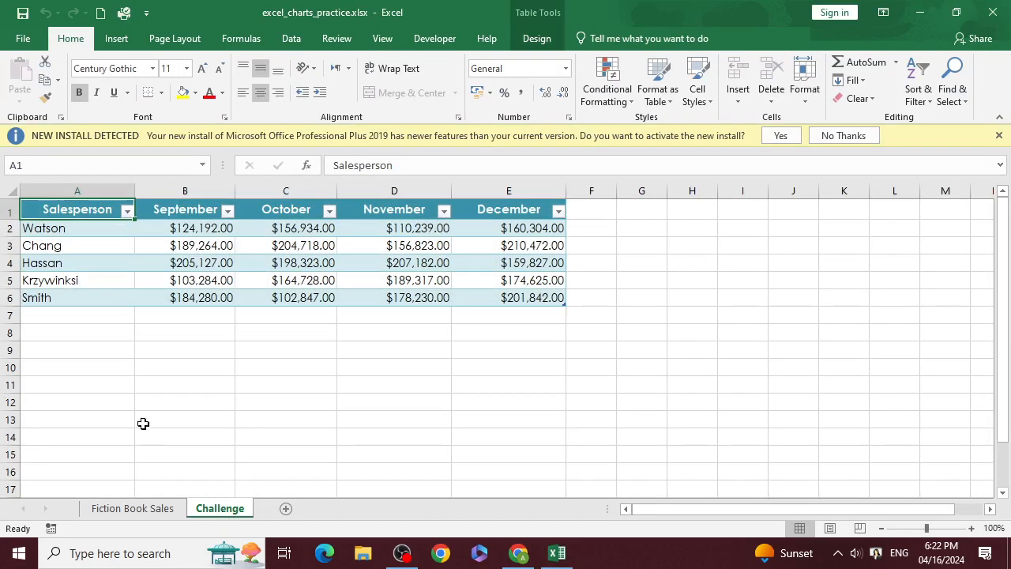
pyautogui.click(136, 507)
pyautogui.click(82, 278)
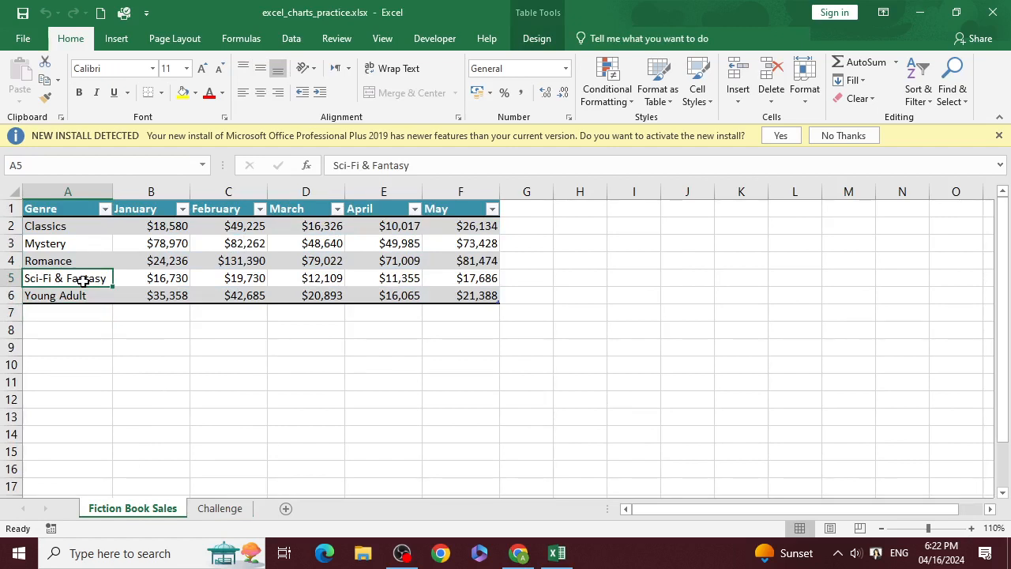
pyautogui.click(95, 265)
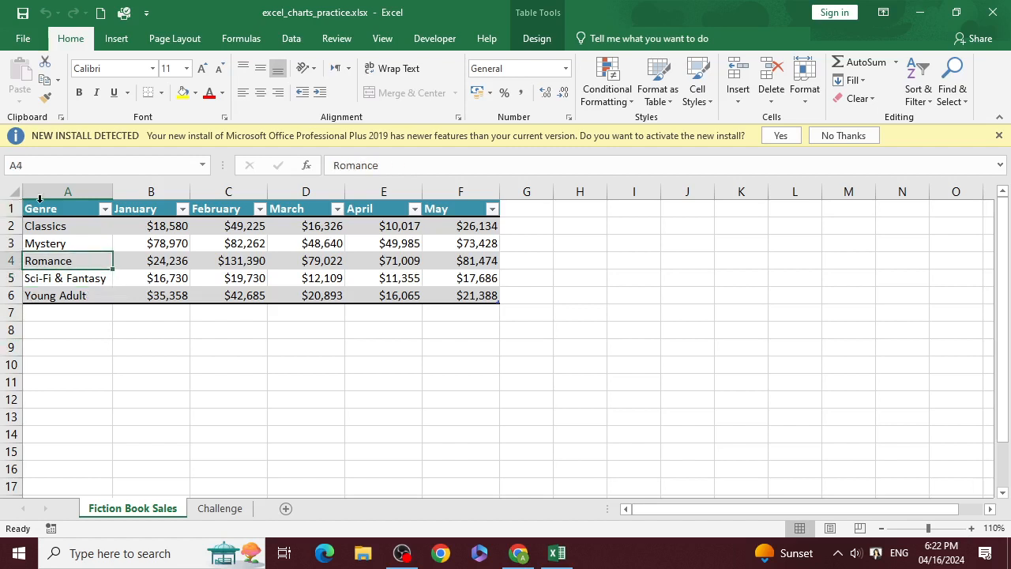
# Insert a 2-D Clustered Column chart from the genre sales data in A1:F6, including the column titles and row labels.
pyautogui.moveTo(40, 205); pyautogui.dragTo(499, 290)
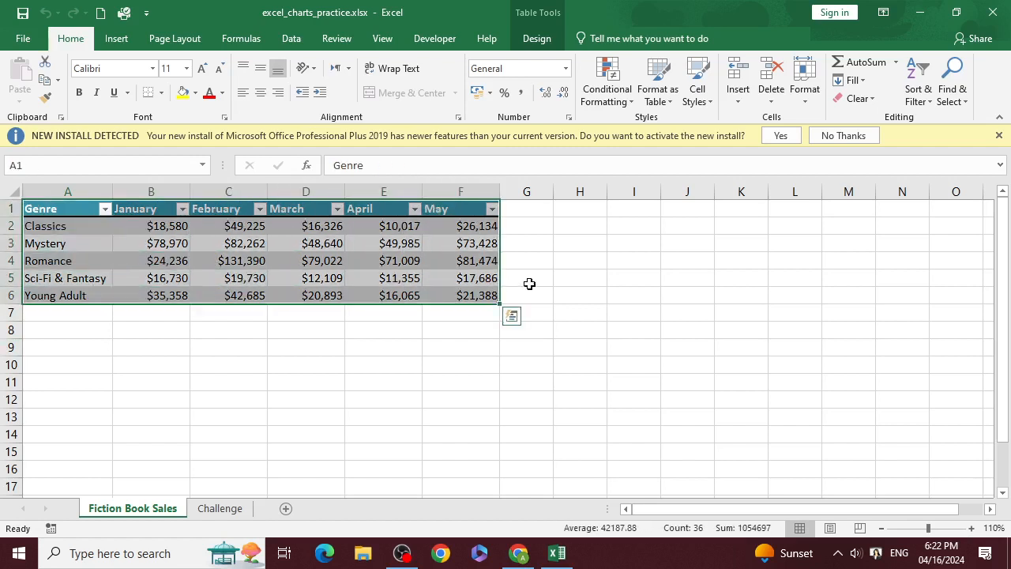
pyautogui.click(118, 40)
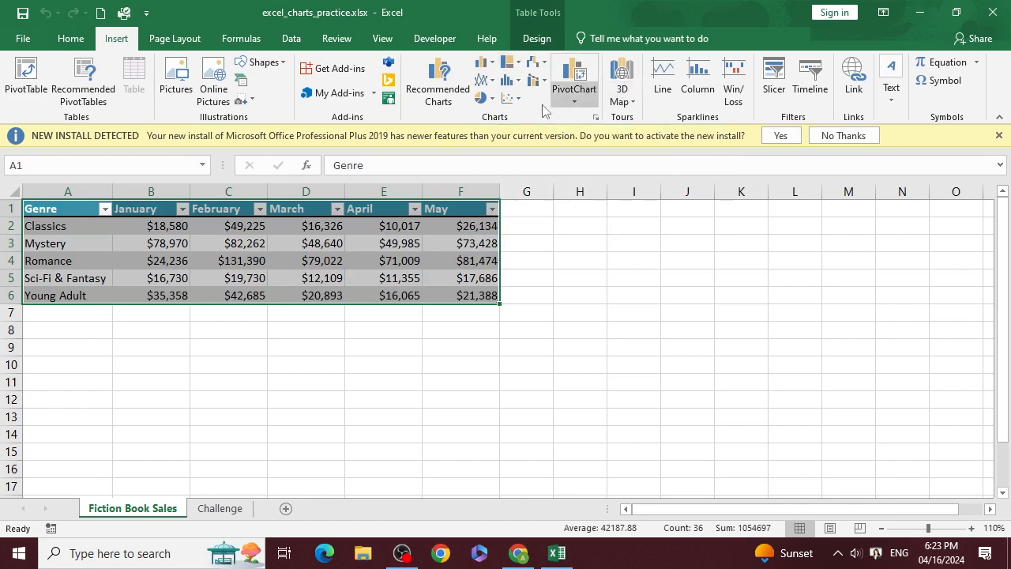
pyautogui.click(482, 63)
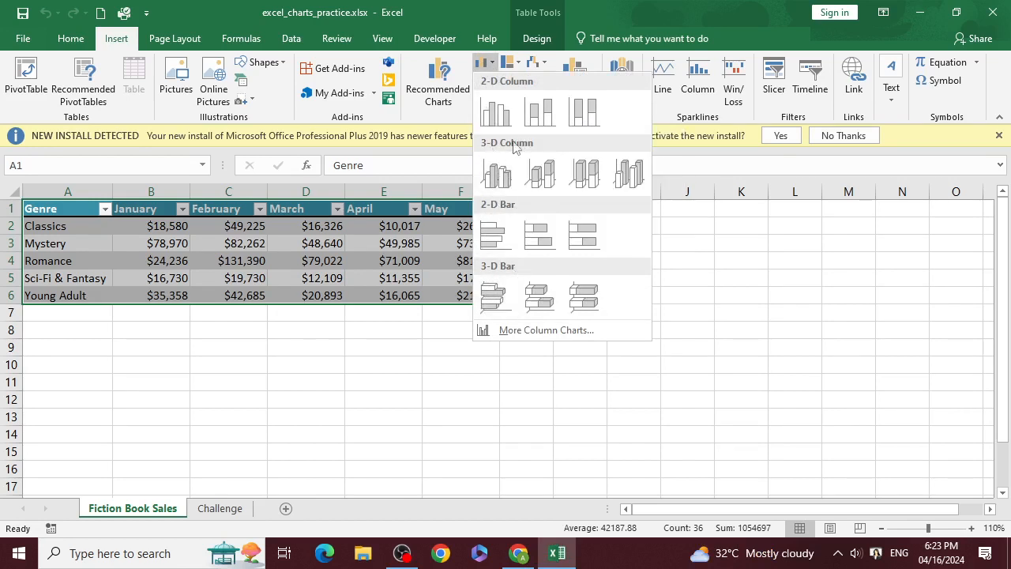
pyautogui.click(498, 115)
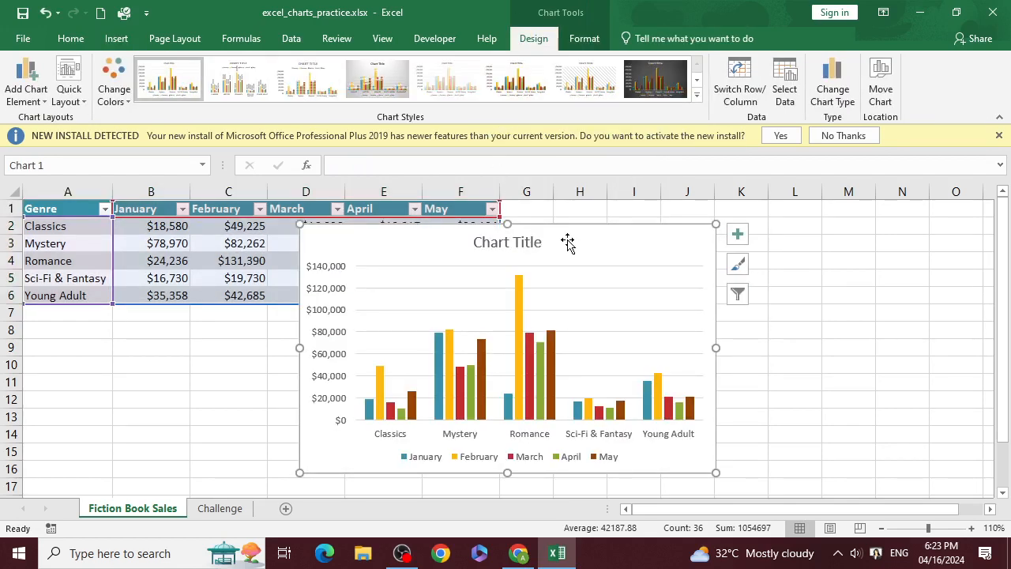
# Try the column chart in several positions on the sheet: beside, over and below the sales table.
pyautogui.moveTo(567, 242); pyautogui.dragTo(788, 213)
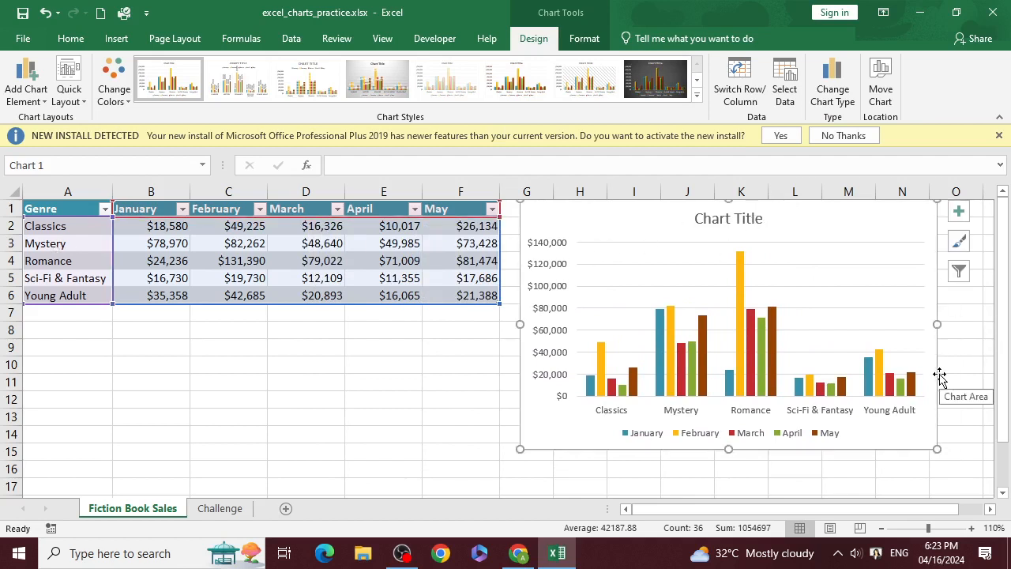
pyautogui.moveTo(825, 217); pyautogui.dragTo(767, 249)
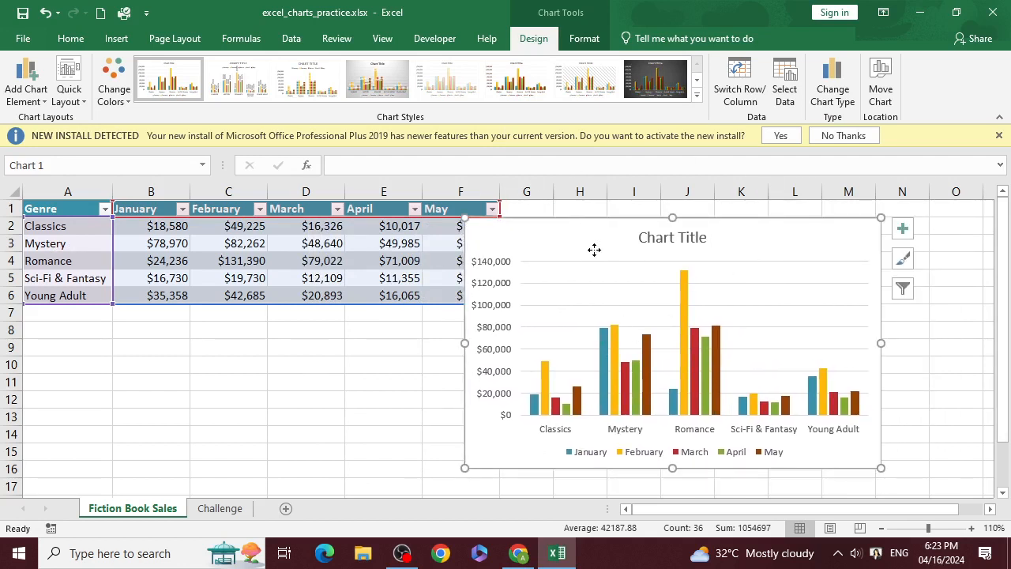
pyautogui.moveTo(594, 249); pyautogui.dragTo(390, 251)
pyautogui.scroll(-2, 510, 273)
pyautogui.scroll(2, 510, 276)
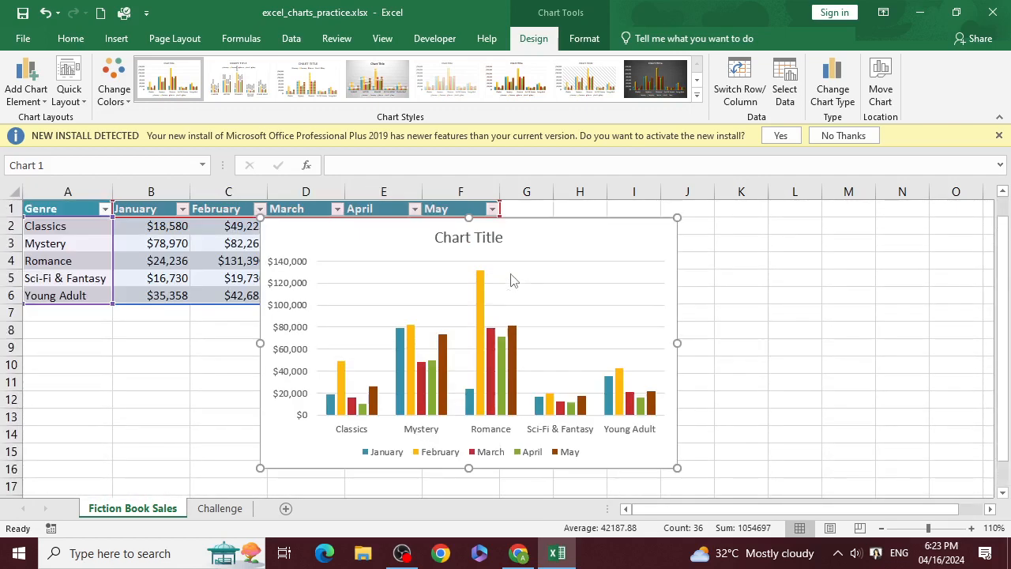
pyautogui.moveTo(513, 261); pyautogui.dragTo(474, 359)
pyautogui.scroll(-1, 498, 318)
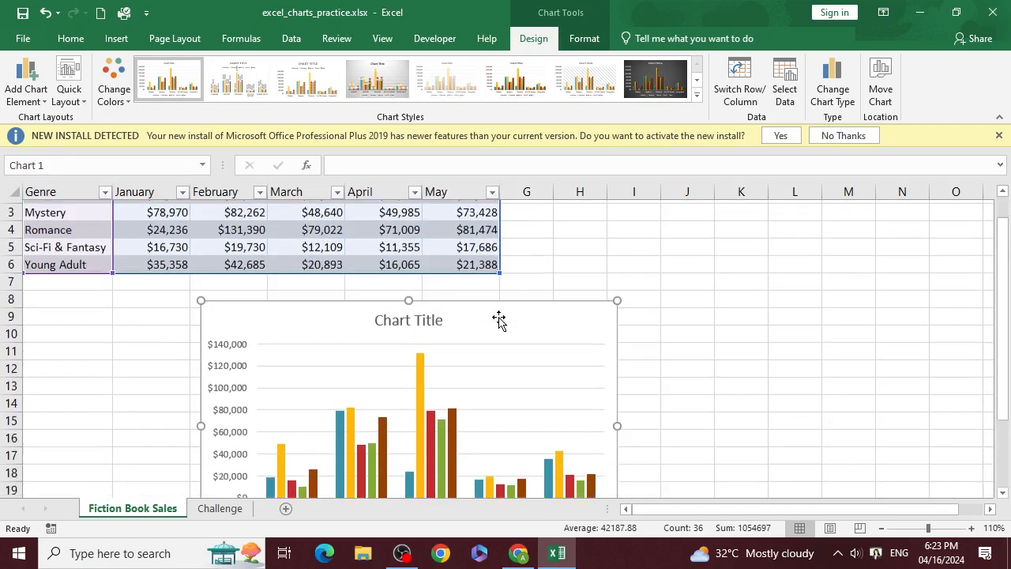
pyautogui.scroll(-3, 498, 318)
pyautogui.moveTo(497, 214); pyautogui.dragTo(442, 261)
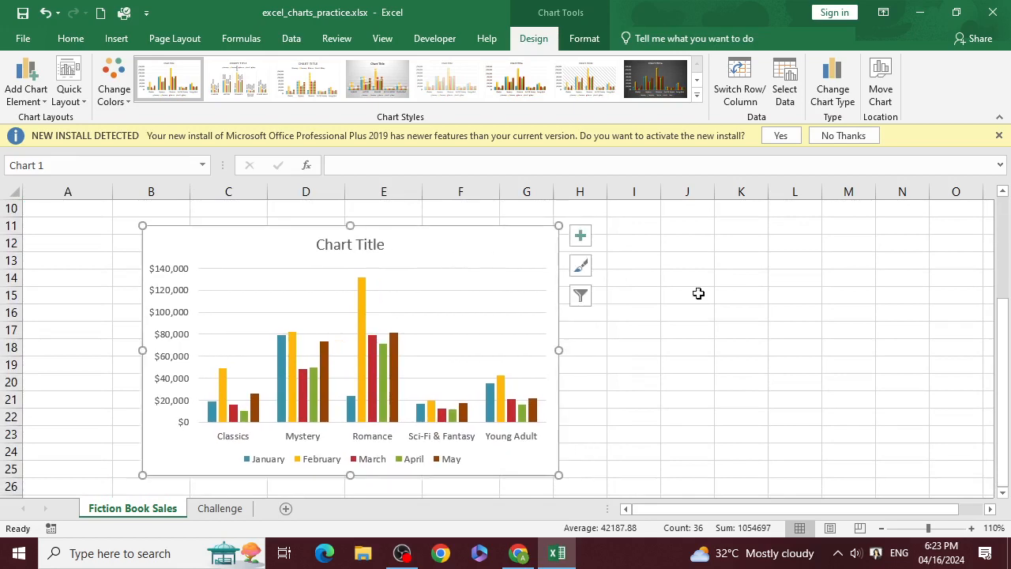
# Zoom the sheet out to 100% and place the chart beside the sales table, starting at column G near row 1.
pyautogui.scroll(2, 687, 300)
pyautogui.moveTo(492, 339); pyautogui.dragTo(763, 286)
pyautogui.scroll(1, 743, 276)
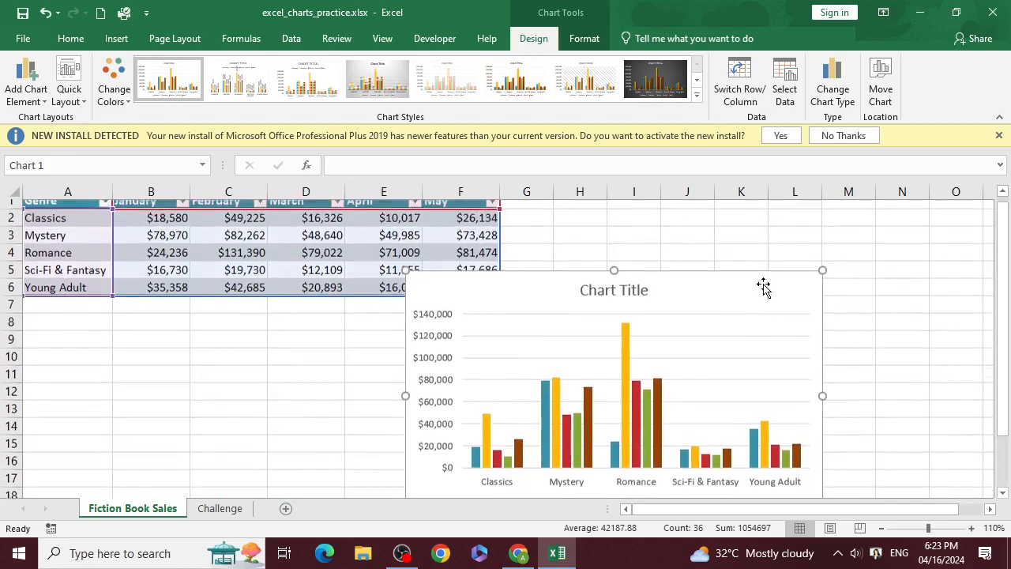
pyautogui.keyDown('ctrl'); pyautogui.scroll(-1, 770, 291); pyautogui.keyUp('ctrl')
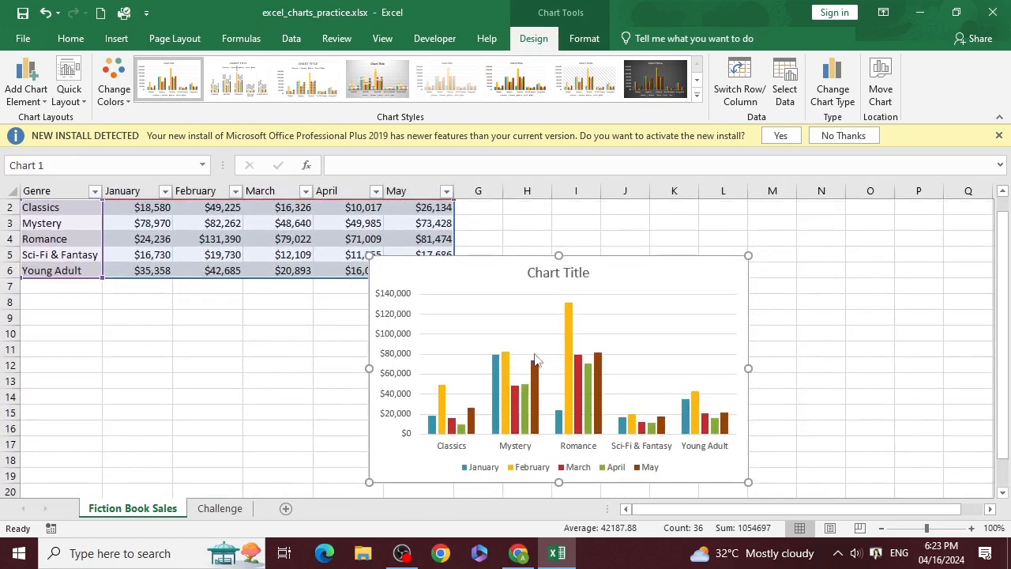
pyautogui.scroll(1, 535, 360)
pyautogui.moveTo(609, 300); pyautogui.dragTo(709, 231)
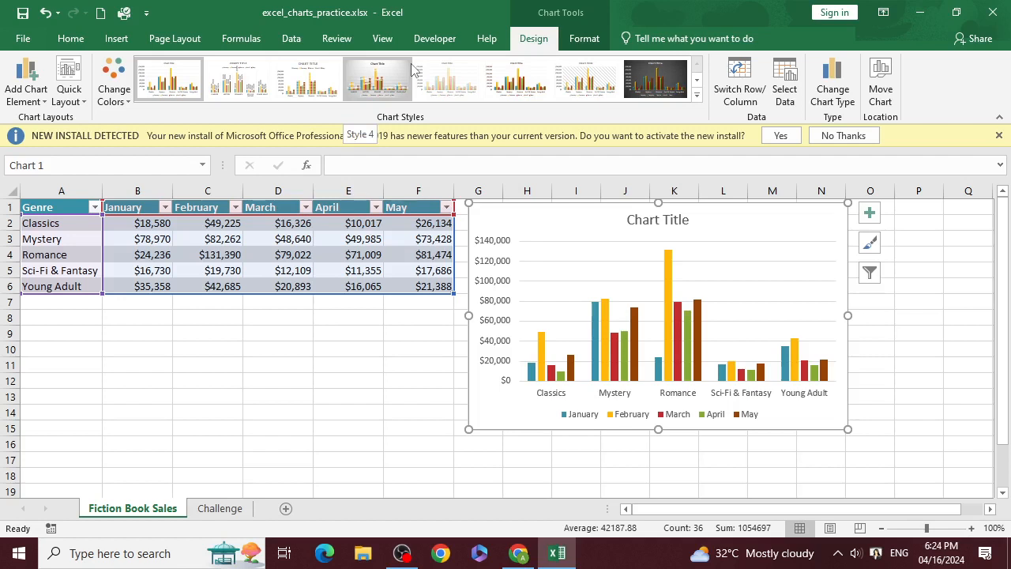
# Try the last chart style with bevelled columns, and return the chart to the first style in the gallery.
pyautogui.click(698, 98)
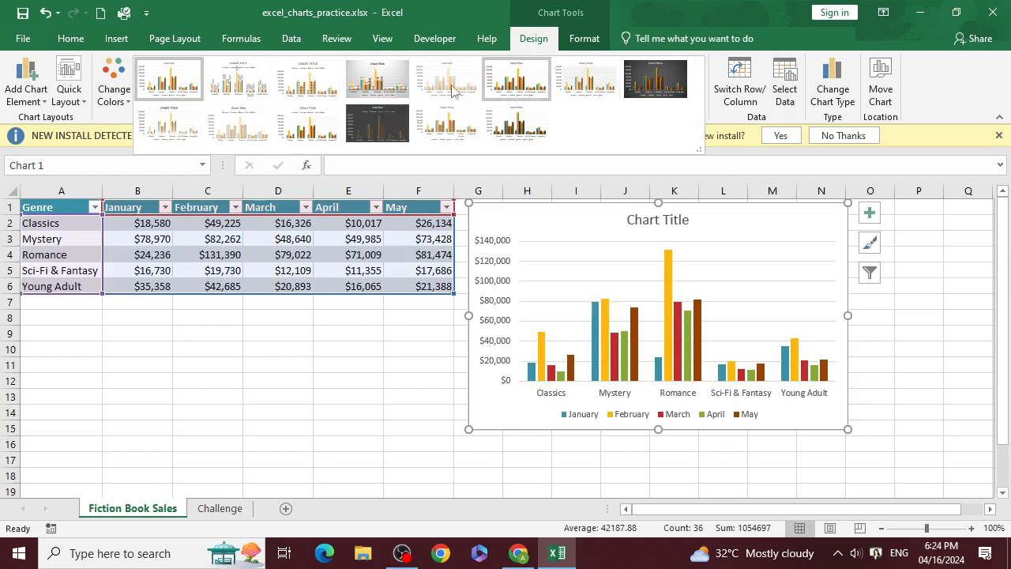
pyautogui.click(502, 118)
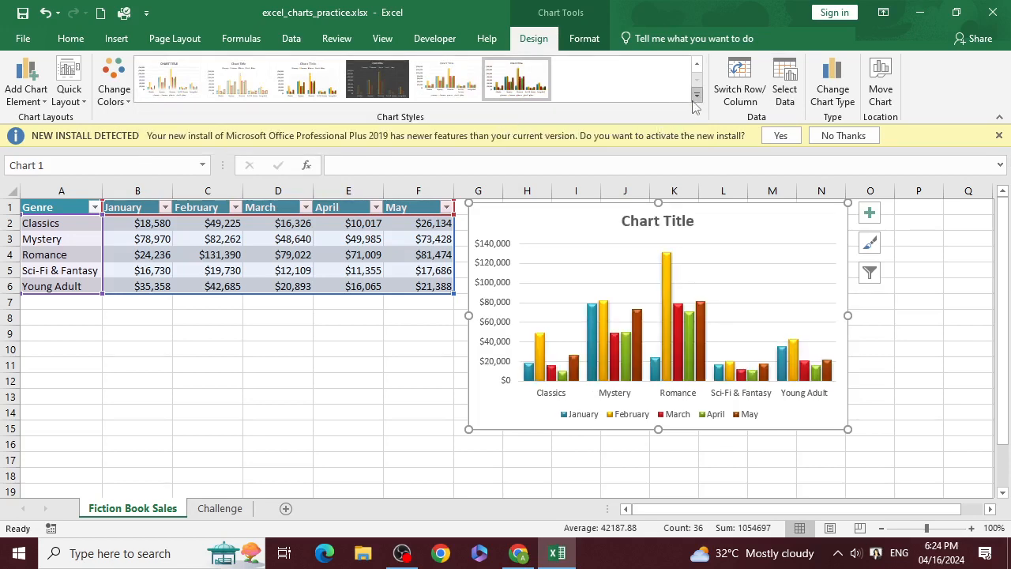
pyautogui.click(696, 99)
pyautogui.click(194, 96)
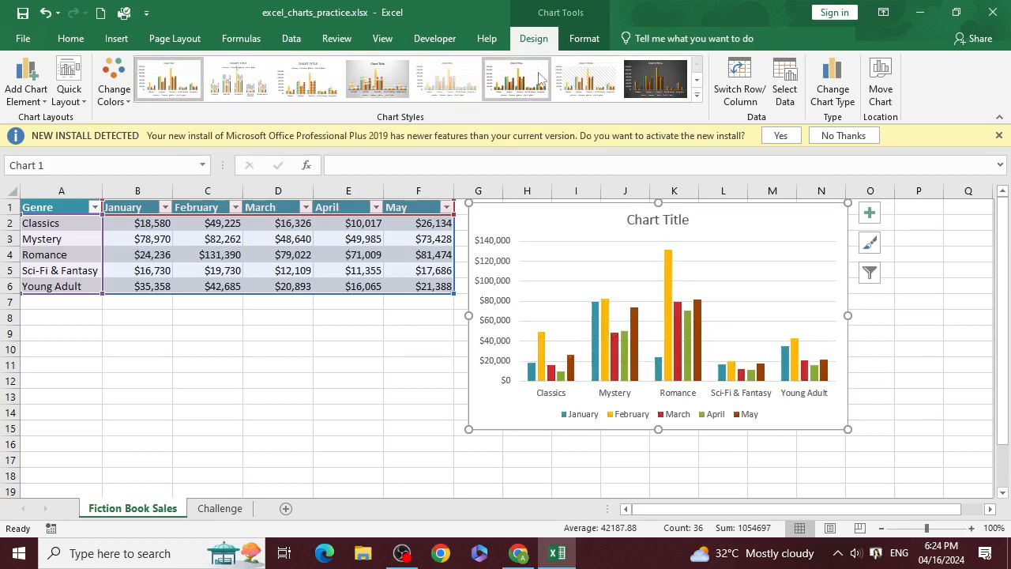
# Try the dark-background and hatched chart styles, and apply the last gallery style with bevelled columns and a bold title.
pyautogui.click(655, 80)
pyautogui.click(698, 98)
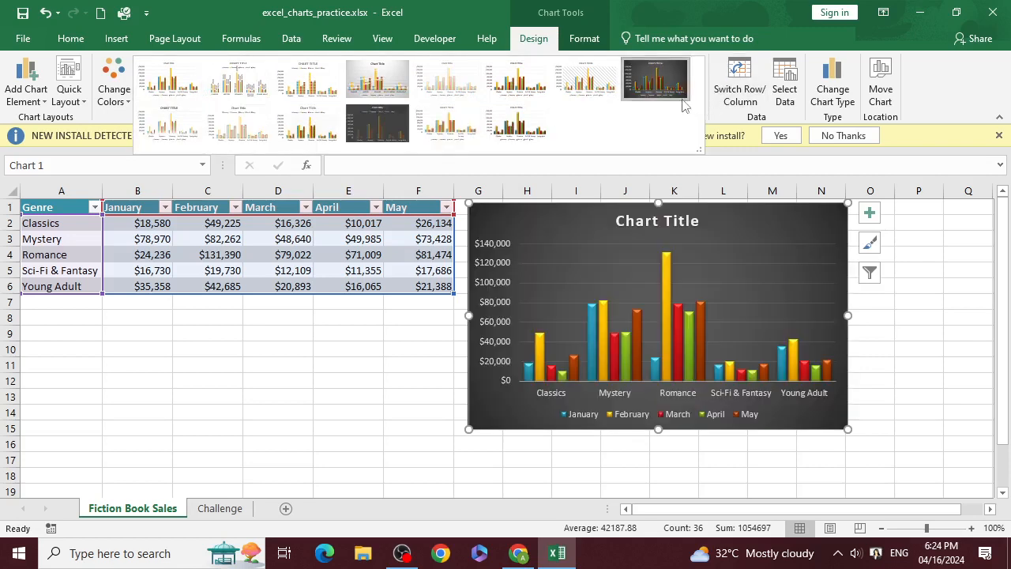
pyautogui.click(580, 89)
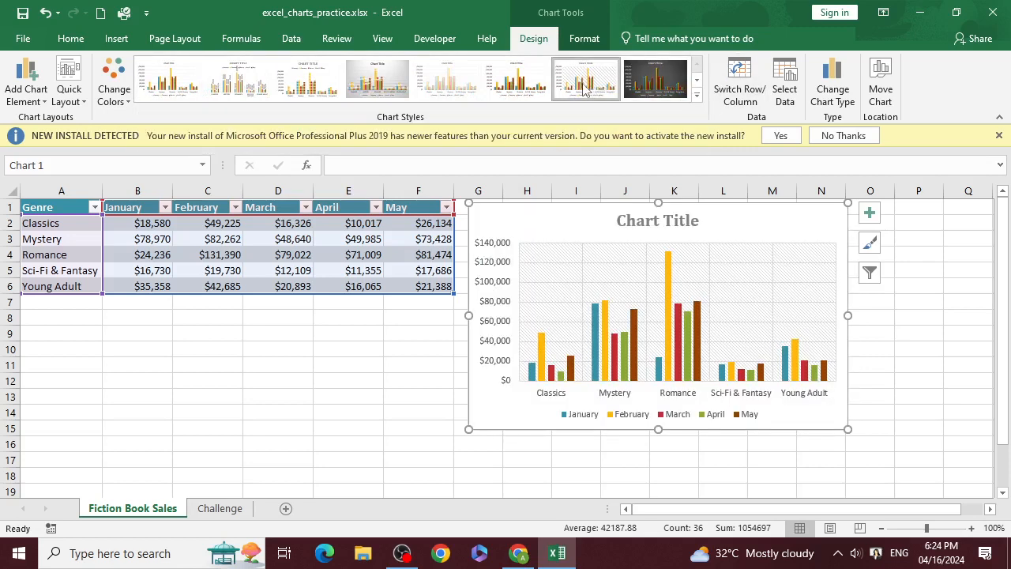
pyautogui.click(696, 96)
pyautogui.click(496, 131)
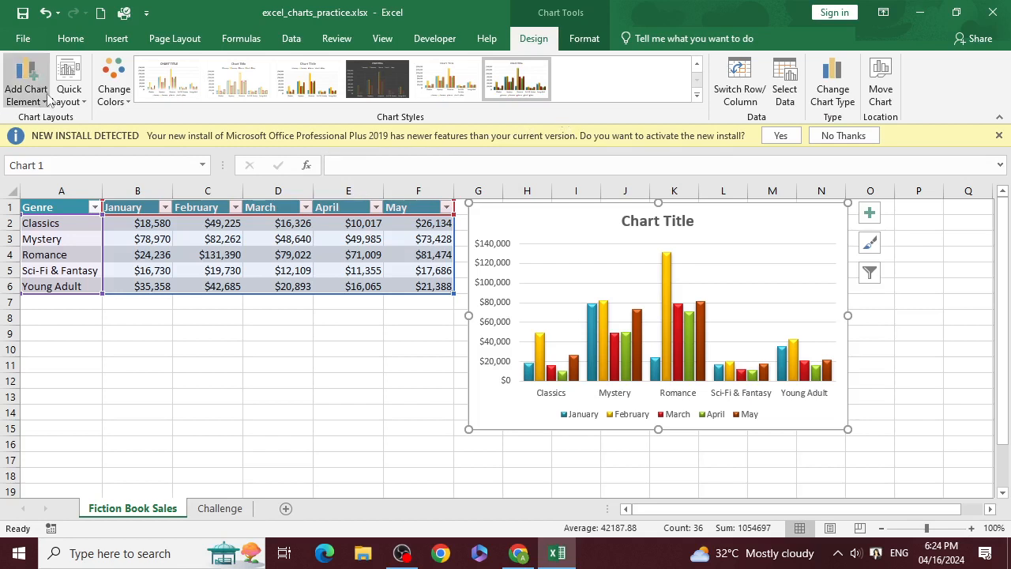
# Try the second colorful palette and the gold monochromatic palette on the chart, and settle on the second colorful palette.
pyautogui.click(126, 101)
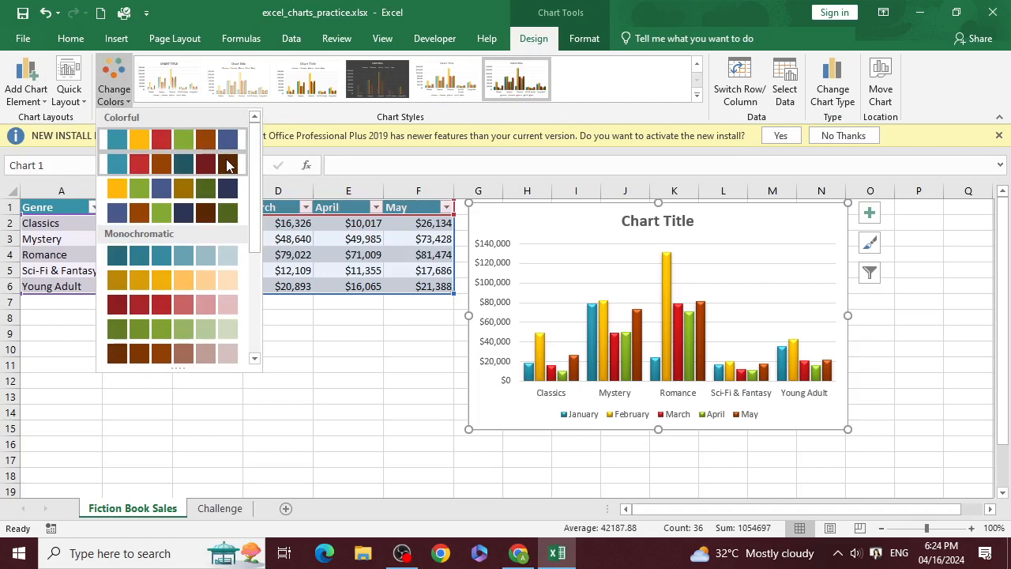
pyautogui.click(183, 164)
pyautogui.click(113, 86)
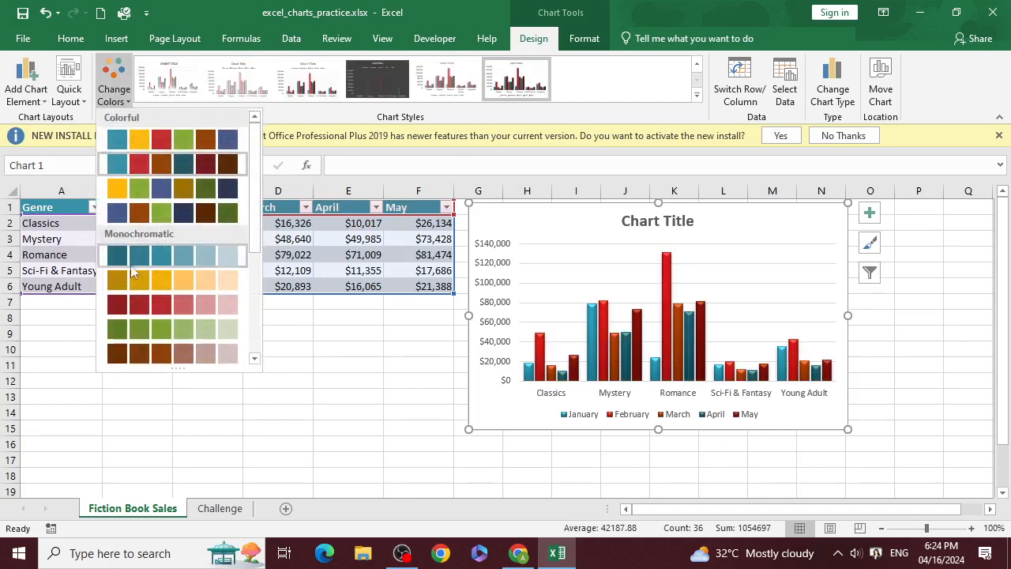
pyautogui.click(136, 275)
pyautogui.click(113, 87)
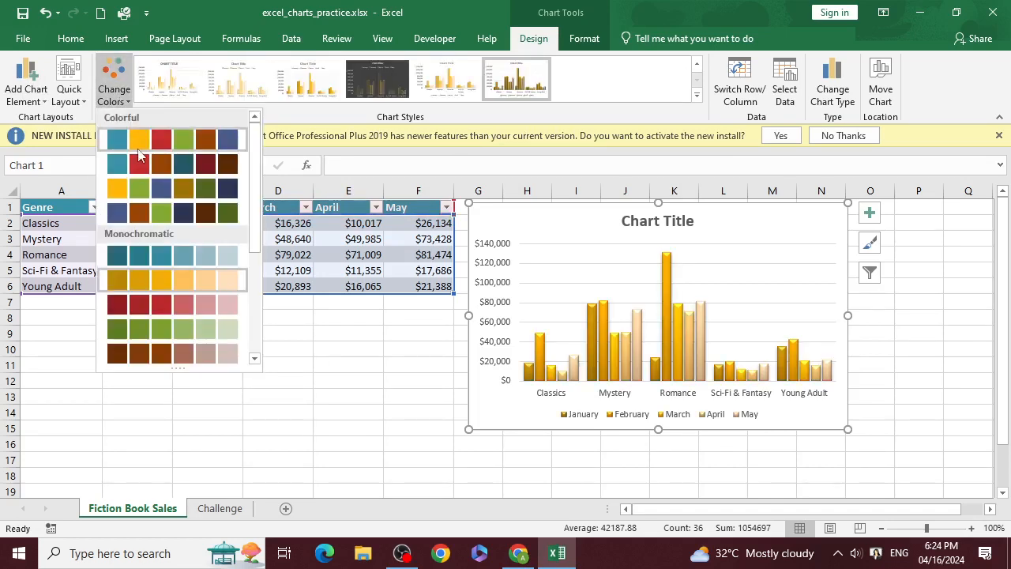
pyautogui.click(142, 163)
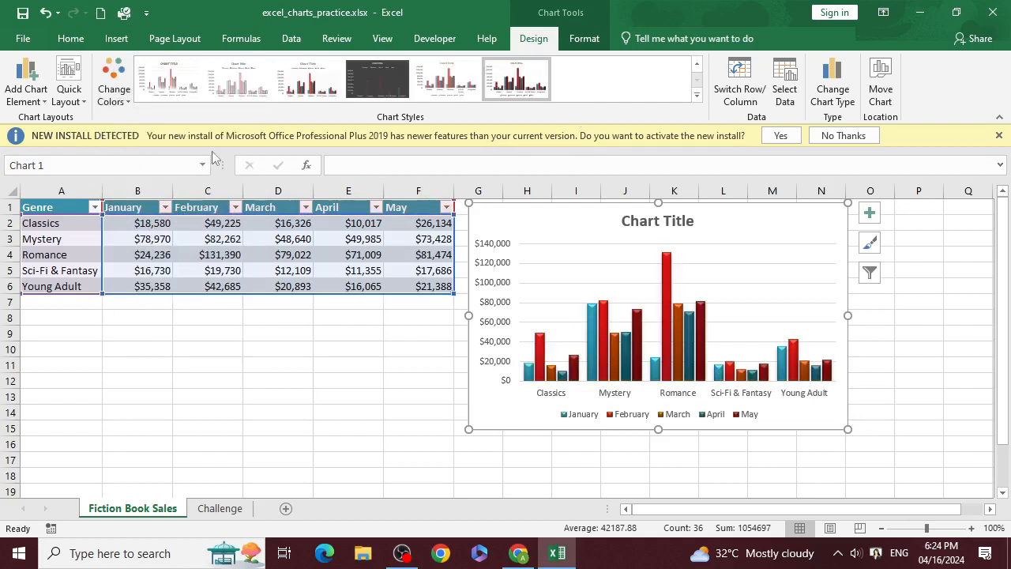
# Try quick layouts Layout 2, Layout 3 and Layout 7 on the chart, and return to Layout 3.
pyautogui.click(69, 89)
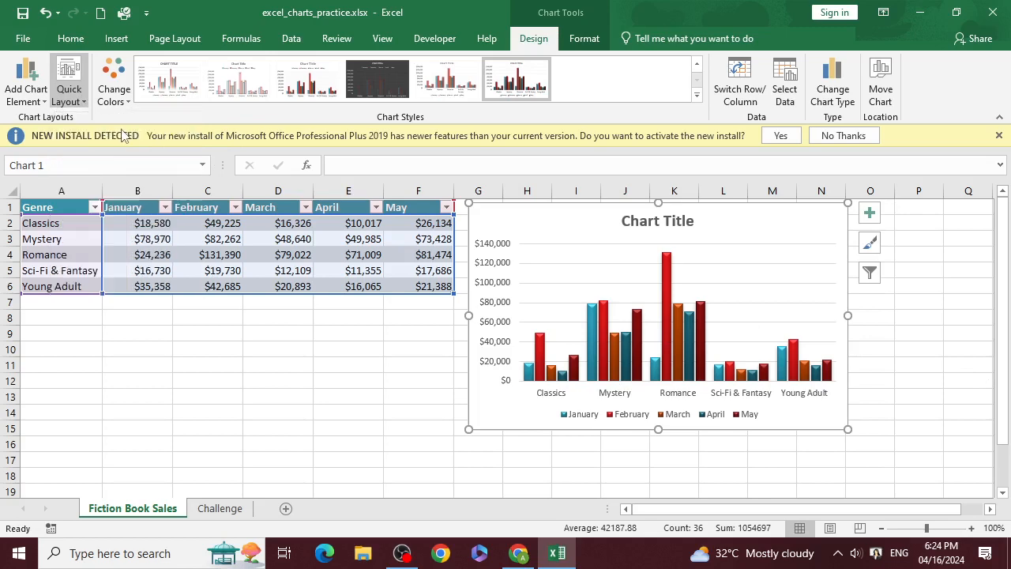
pyautogui.click(123, 136)
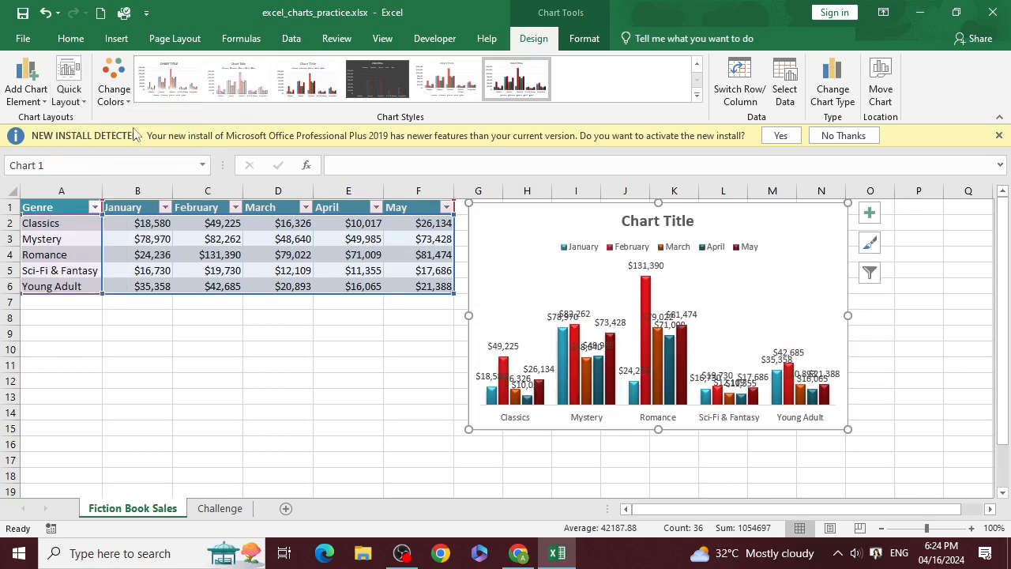
pyautogui.click(82, 99)
pyautogui.click(156, 143)
pyautogui.click(70, 89)
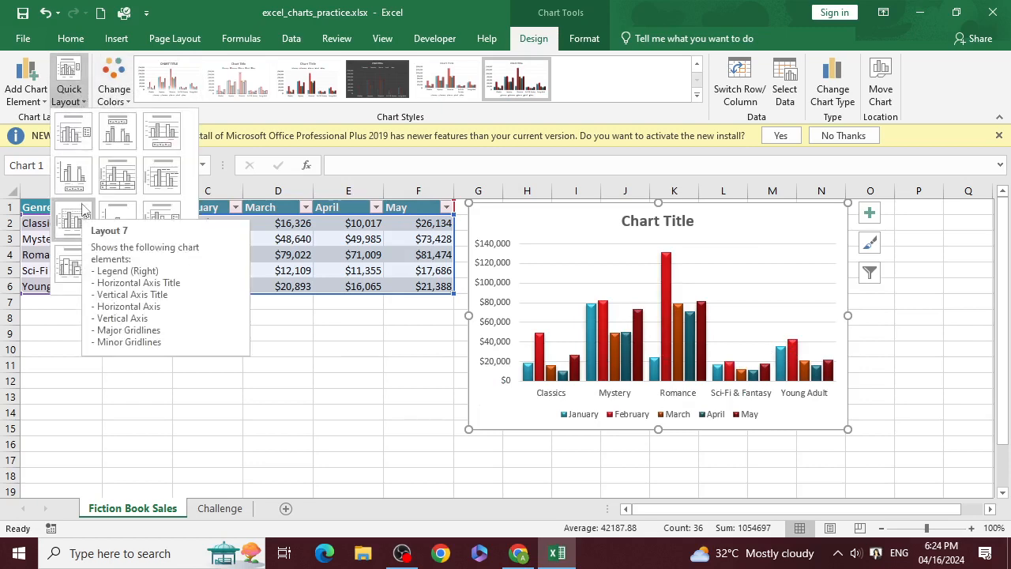
pyautogui.click(83, 210)
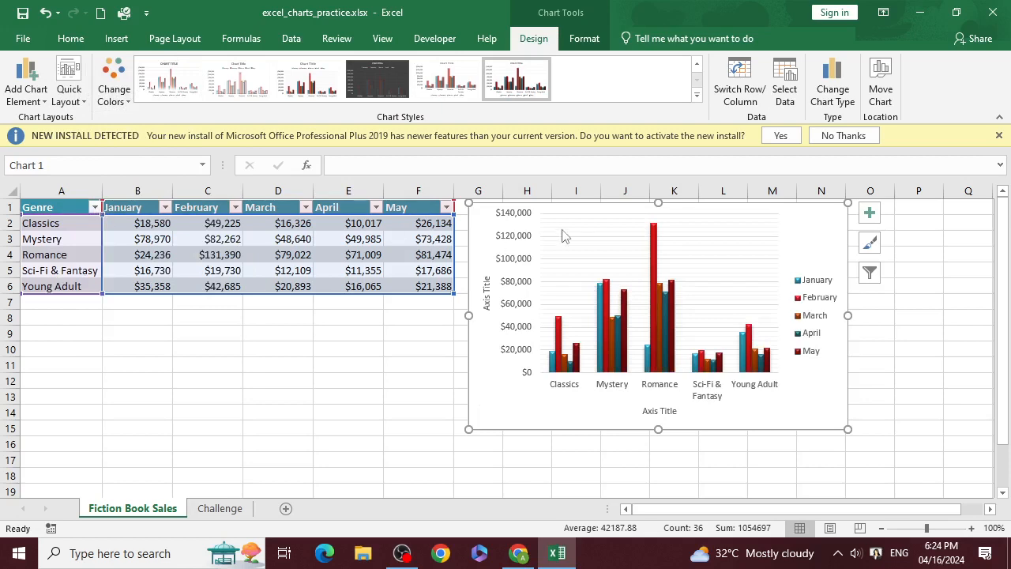
pyautogui.click(71, 93)
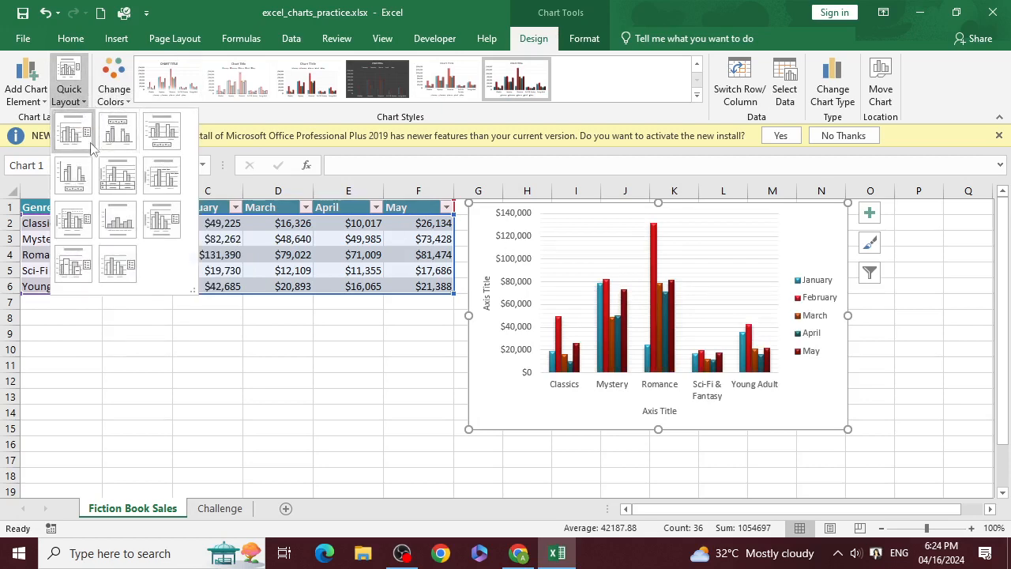
pyautogui.click(158, 136)
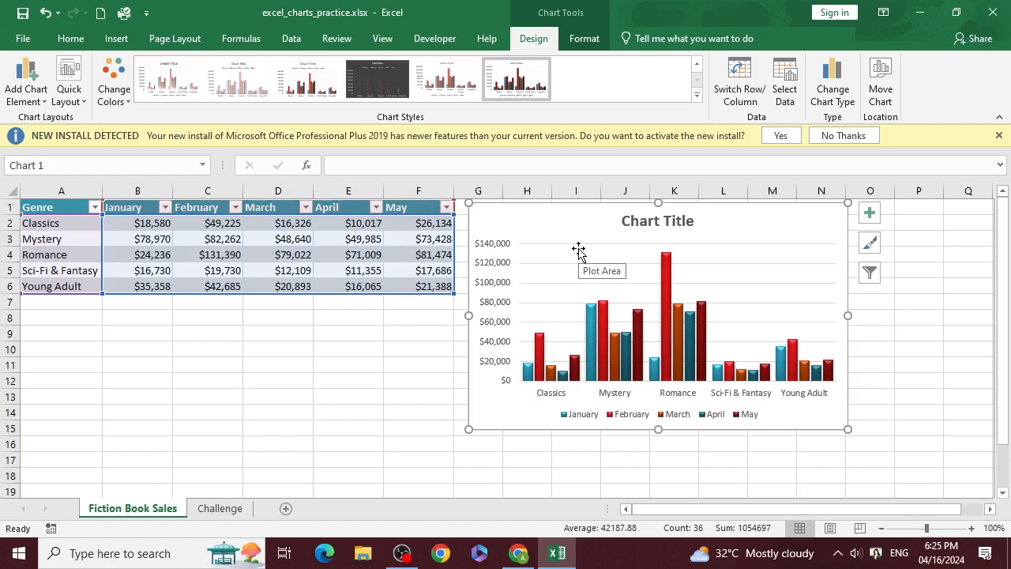
# Hide the chart's primary vertical axis, and apply quick layout Layout 9 with axis titles and a side legend.
pyautogui.click(46, 99)
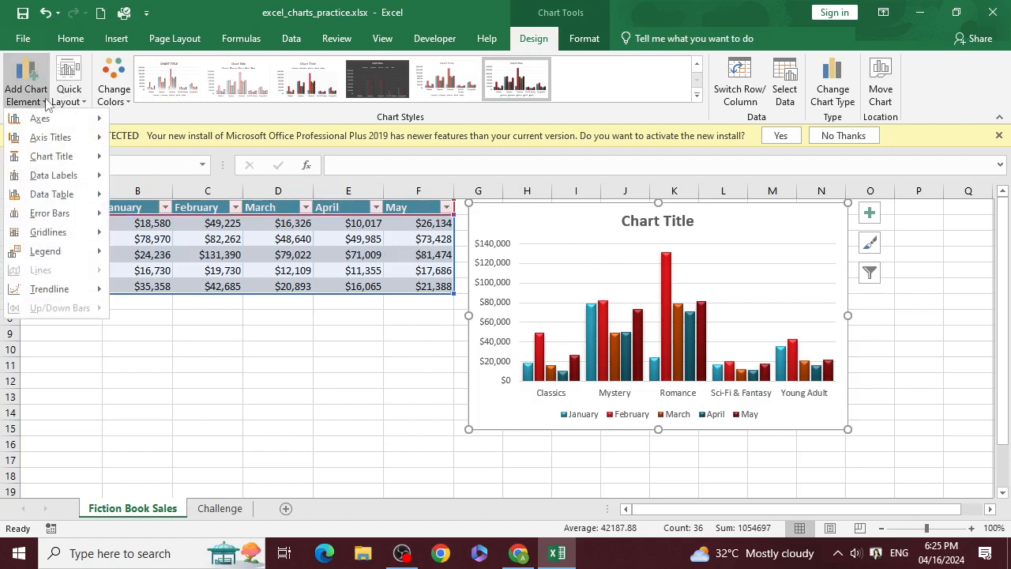
pyautogui.moveTo(80, 120)
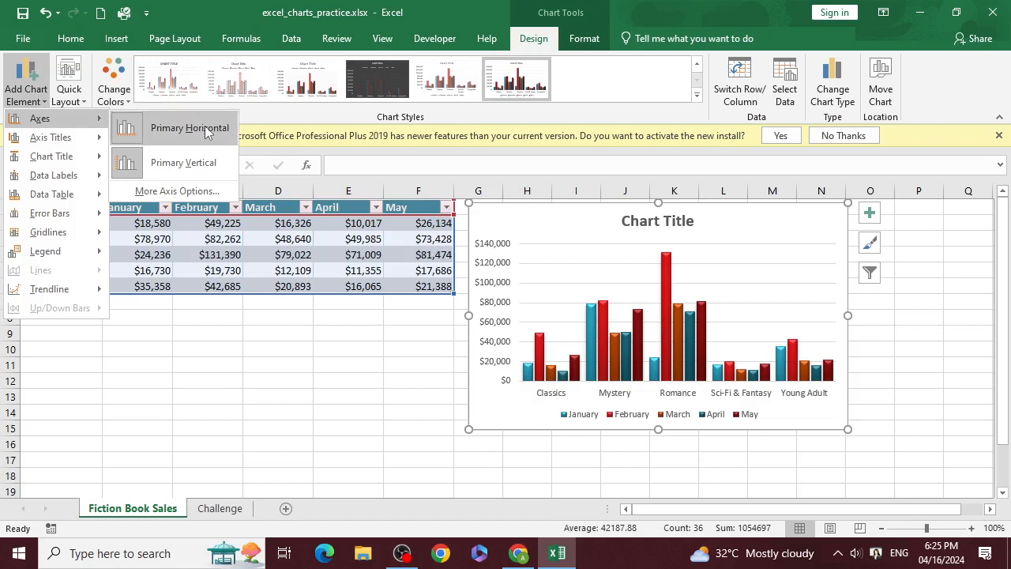
pyautogui.click(203, 166)
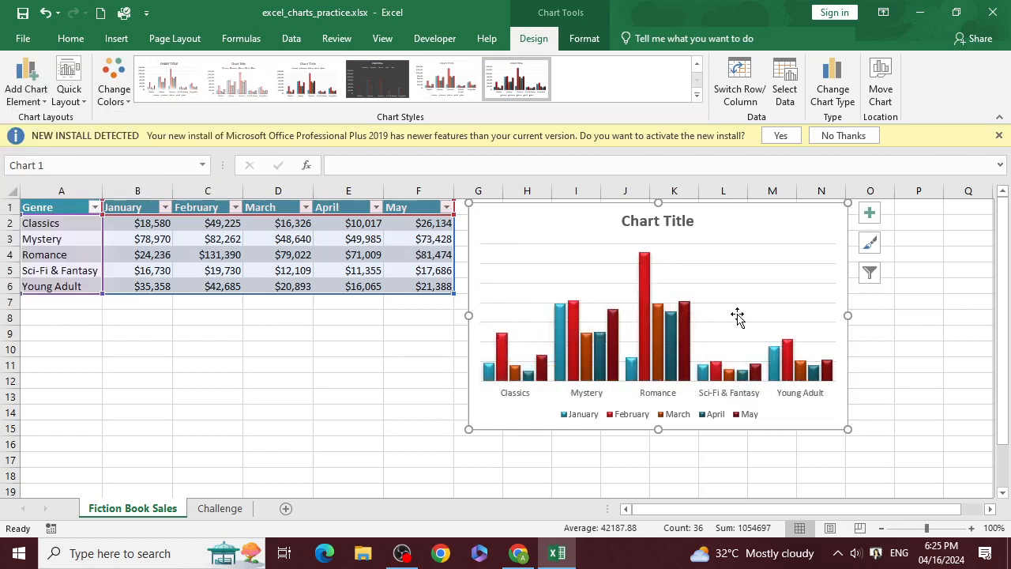
pyautogui.click(86, 101)
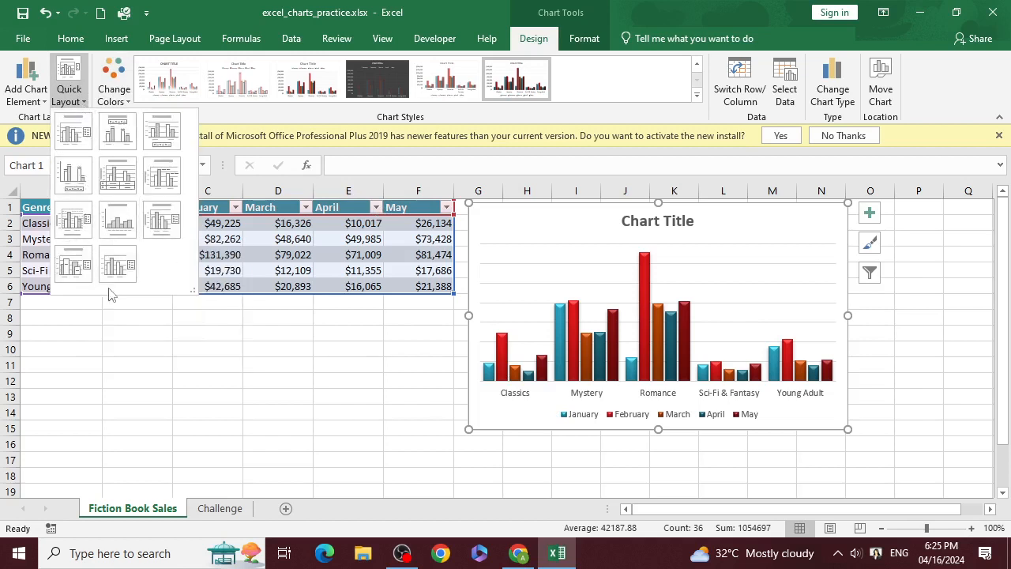
pyautogui.click(154, 225)
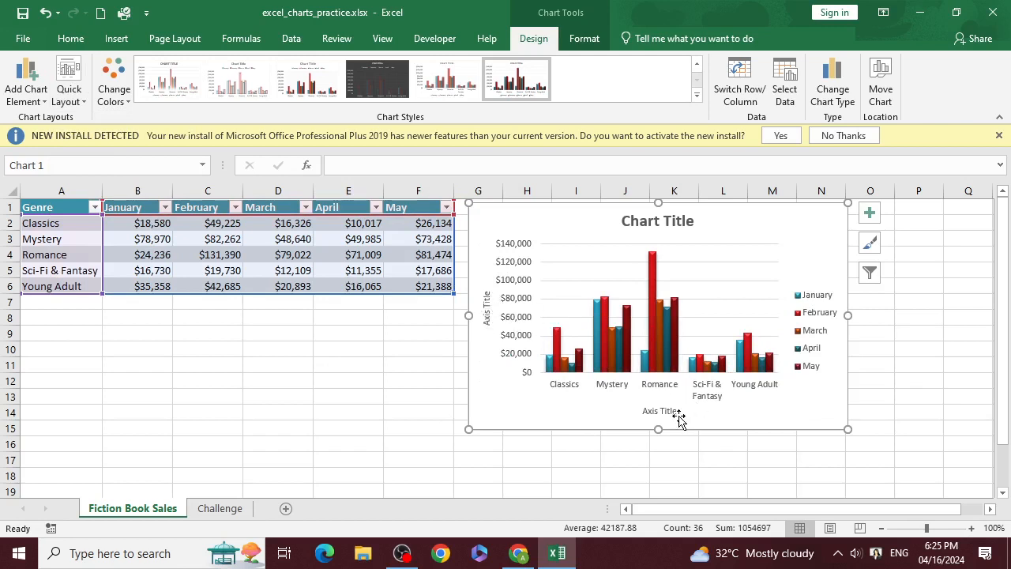
# Try the chart title as a centered overlay, and set it back to above the chart.
pyautogui.click(33, 103)
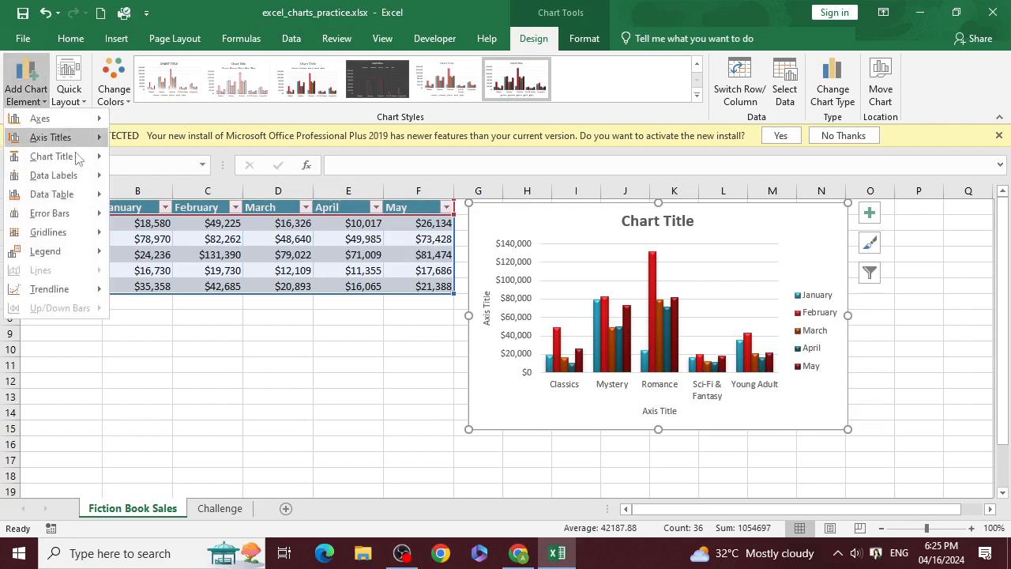
pyautogui.moveTo(82, 158)
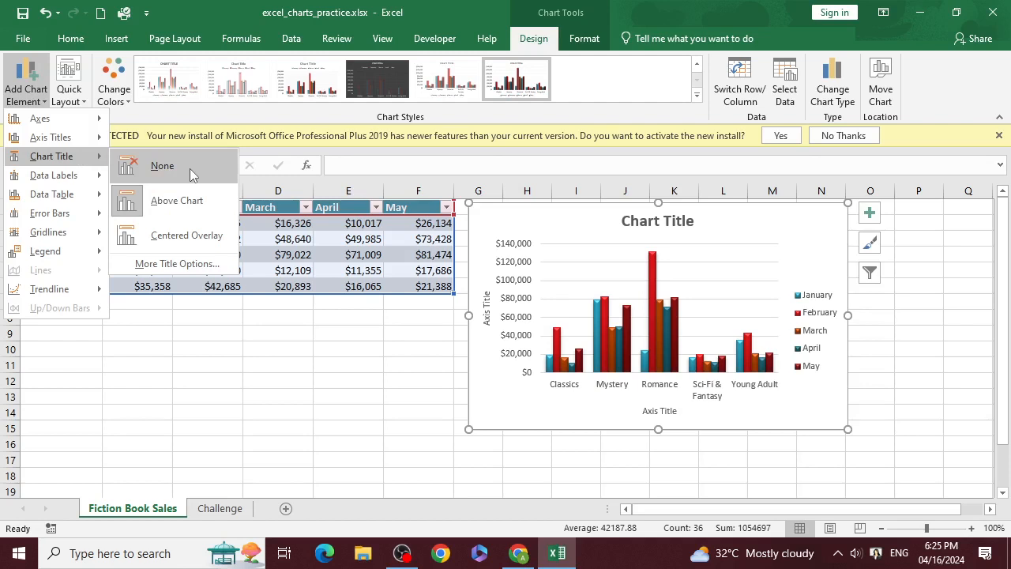
pyautogui.click(193, 236)
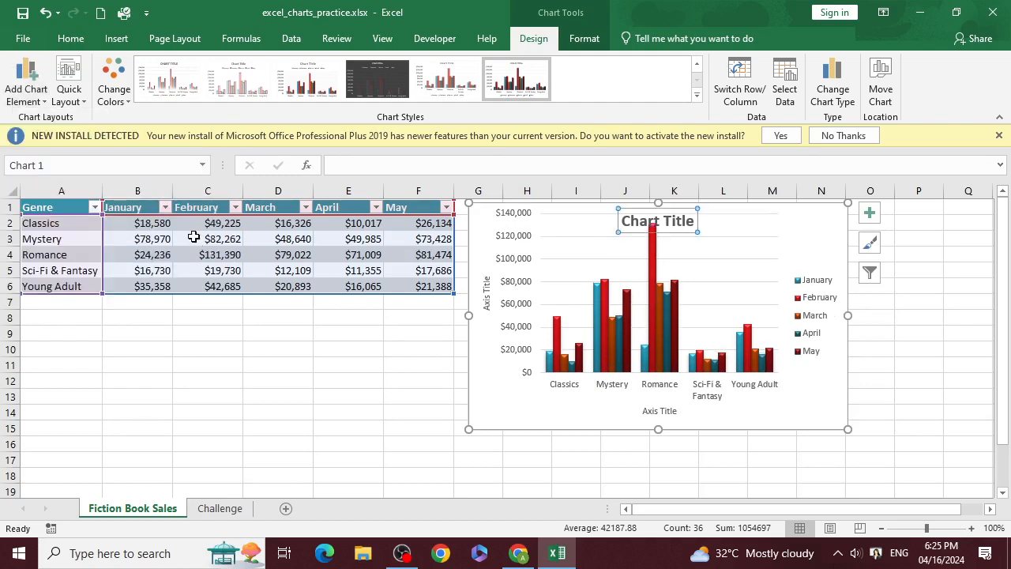
pyautogui.click(26, 91)
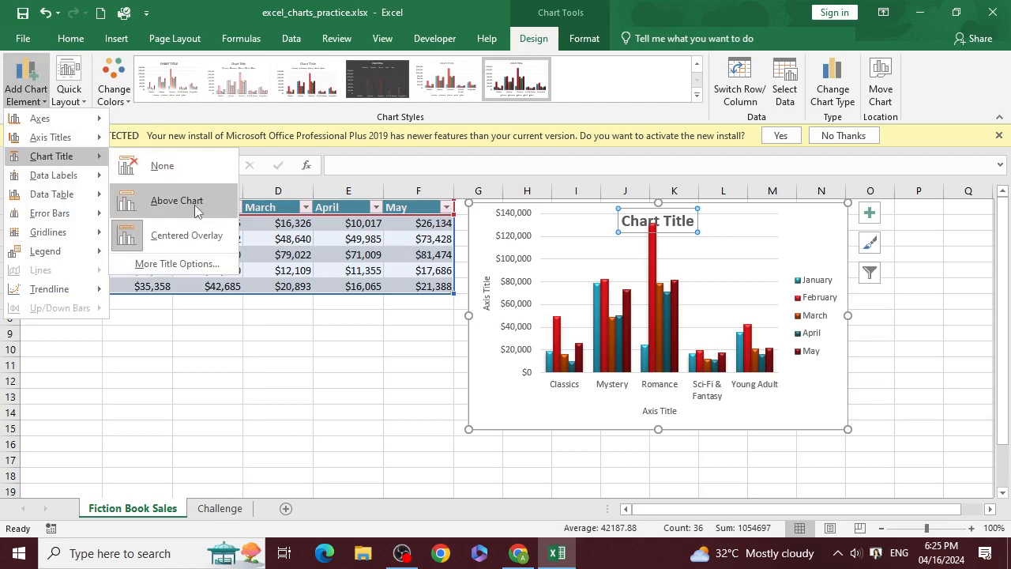
pyautogui.click(202, 204)
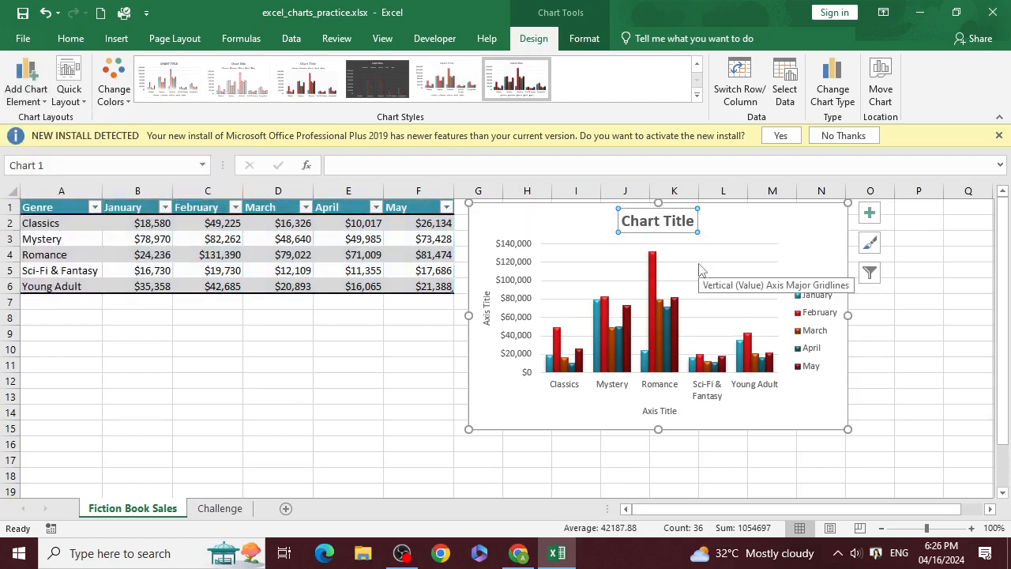
# Add data labels to the chart columns in the Inside End position.
pyautogui.click(45, 103)
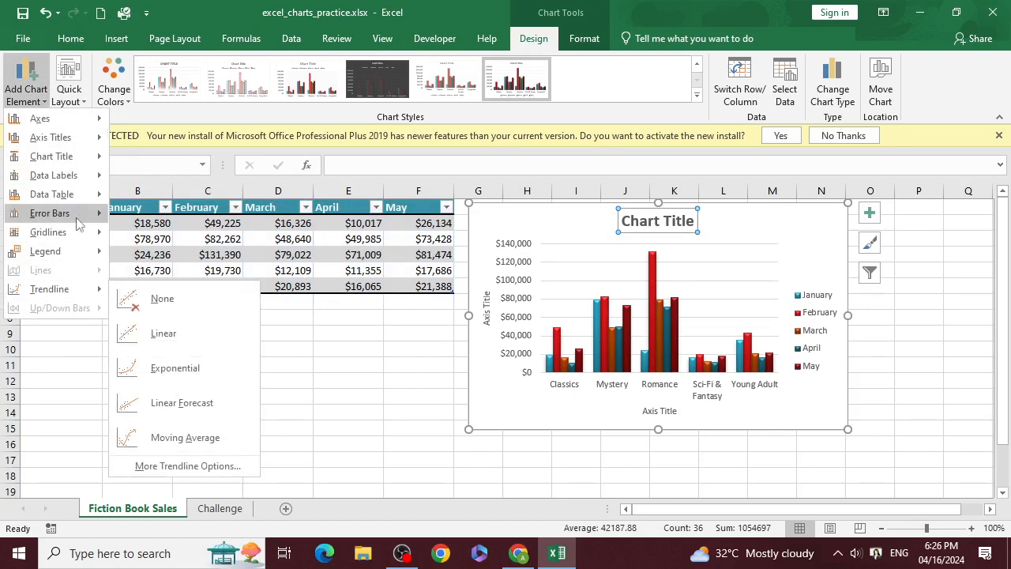
pyautogui.moveTo(83, 161)
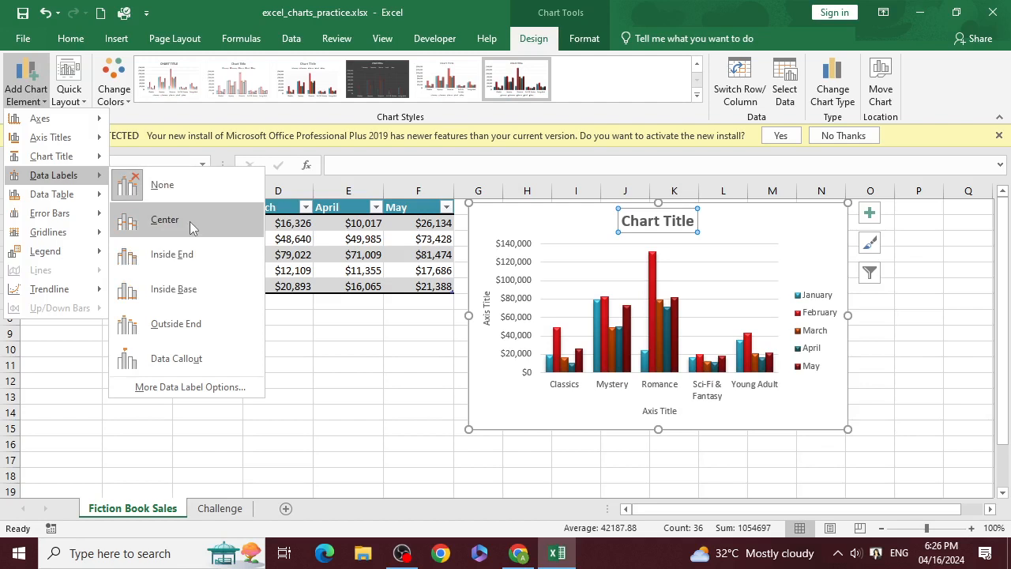
pyautogui.click(181, 265)
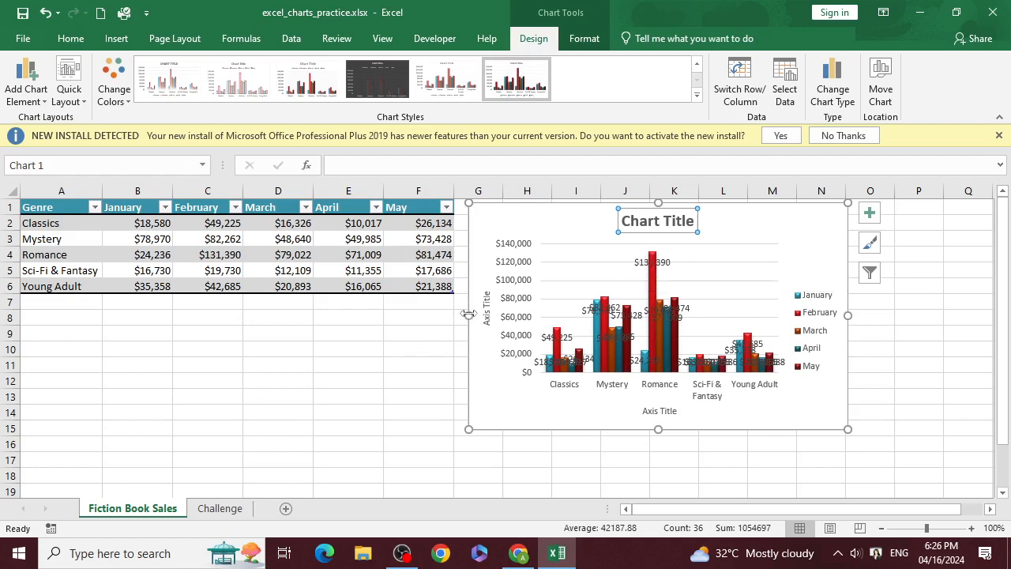
# Widen the chart on both sides until it covers the sales table and spans columns A to P.
pyautogui.moveTo(466, 320); pyautogui.dragTo(279, 324)
pyautogui.click(492, 360)
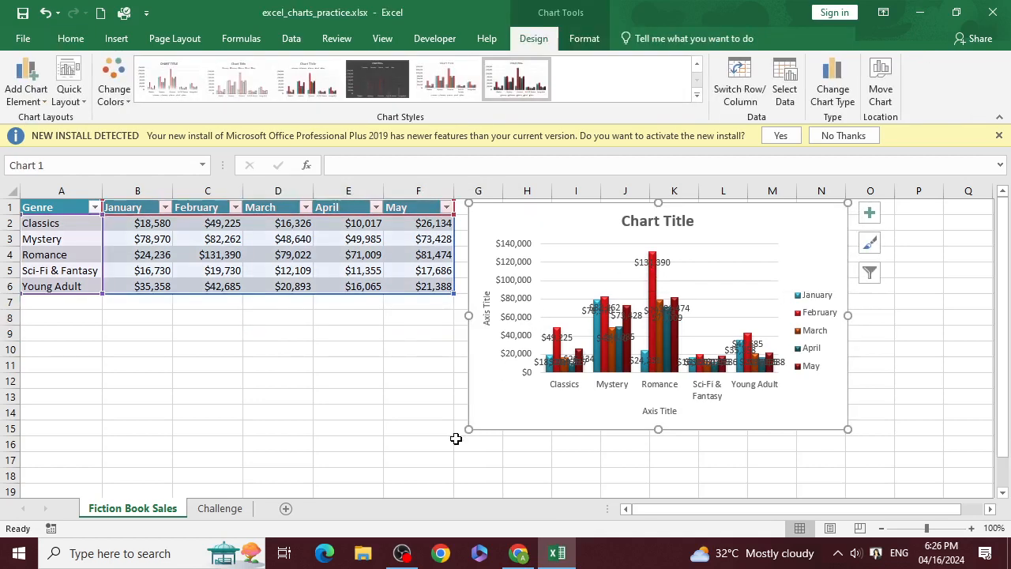
pyautogui.moveTo(469, 316); pyautogui.dragTo(214, 318)
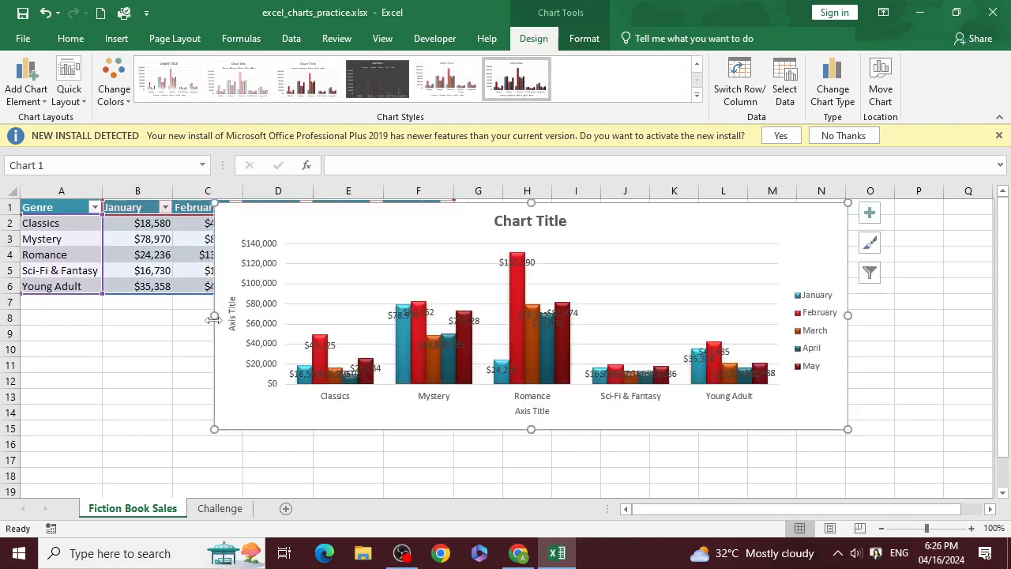
pyautogui.moveTo(847, 314); pyautogui.dragTo(934, 323)
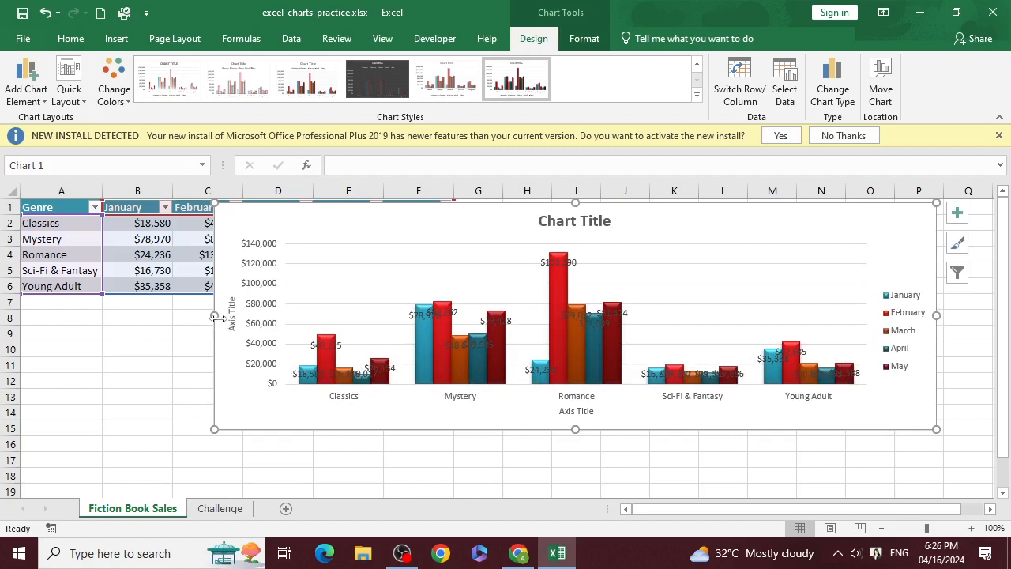
pyautogui.moveTo(214, 315); pyautogui.dragTo(21, 316)
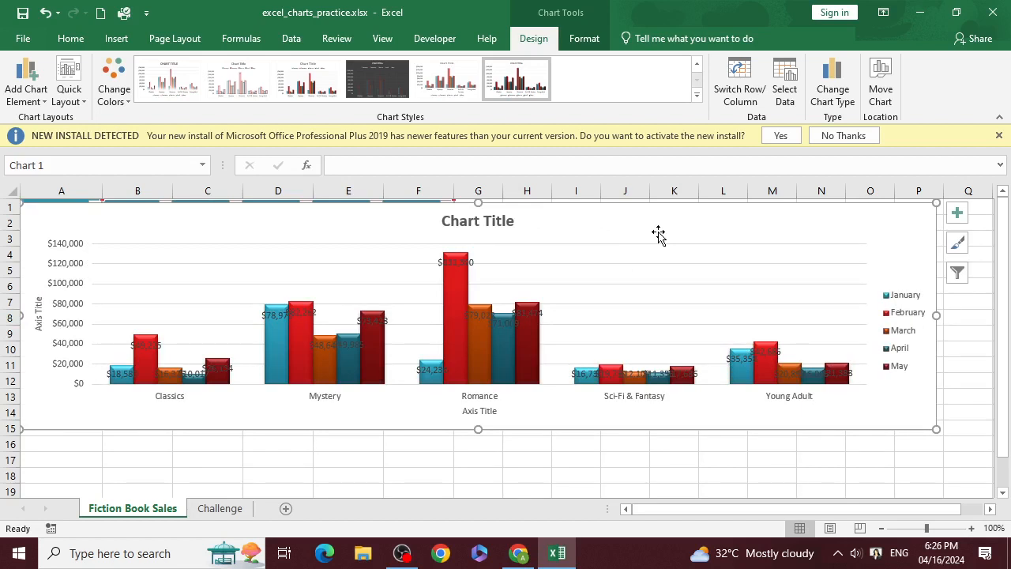
# Keep the chart's data table set to None and remove the data labels from the columns.
pyautogui.click(26, 94)
pyautogui.moveTo(71, 196)
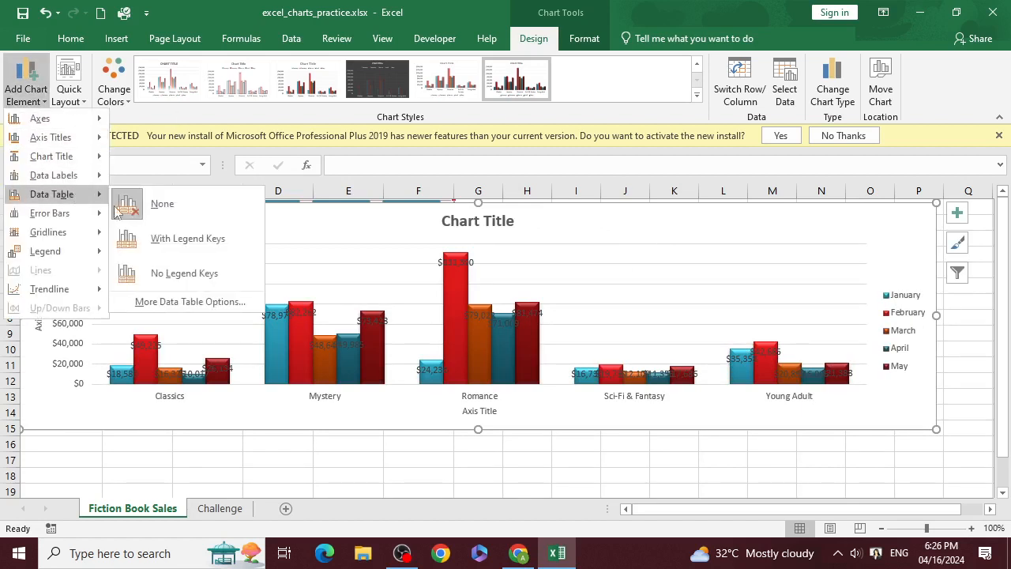
pyautogui.click(162, 203)
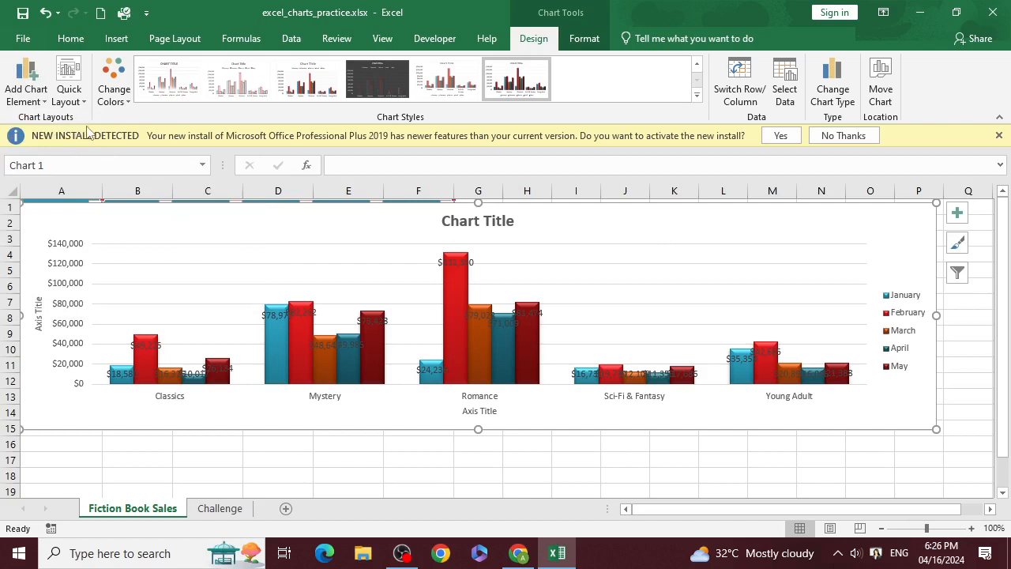
pyautogui.click(36, 108)
pyautogui.moveTo(49, 172)
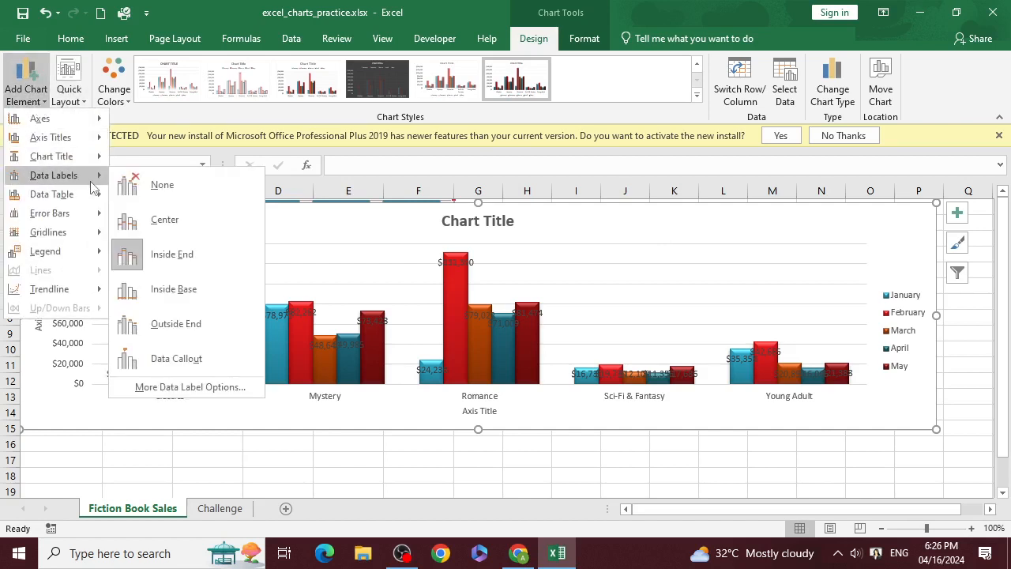
pyautogui.click(155, 181)
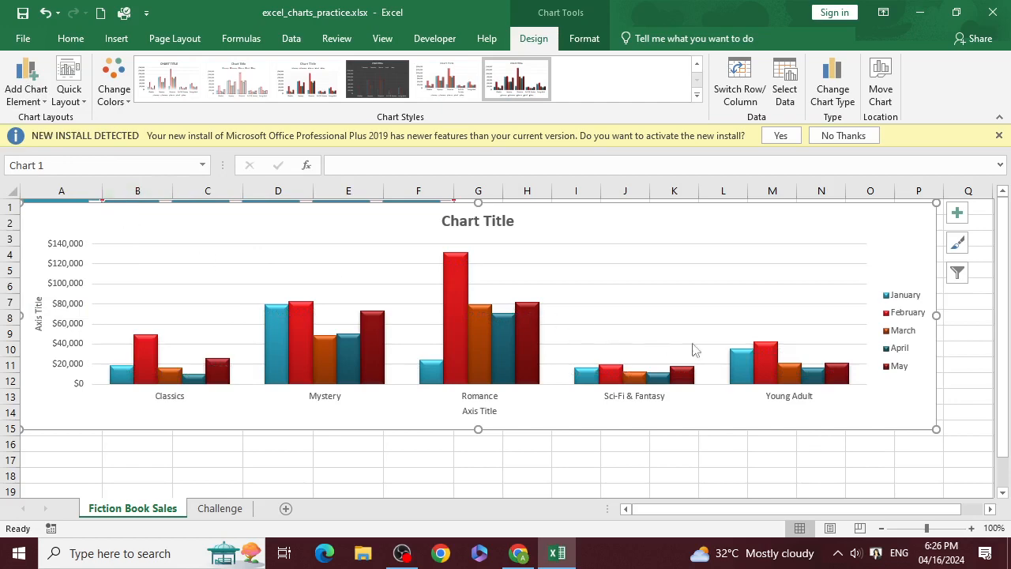
# Narrow the chart to about half its width and place it beside the sales table, across columns G to Q from row 2.
pyautogui.moveTo(936, 314); pyautogui.dragTo(503, 314)
pyautogui.moveTo(374, 237); pyautogui.dragTo(842, 248)
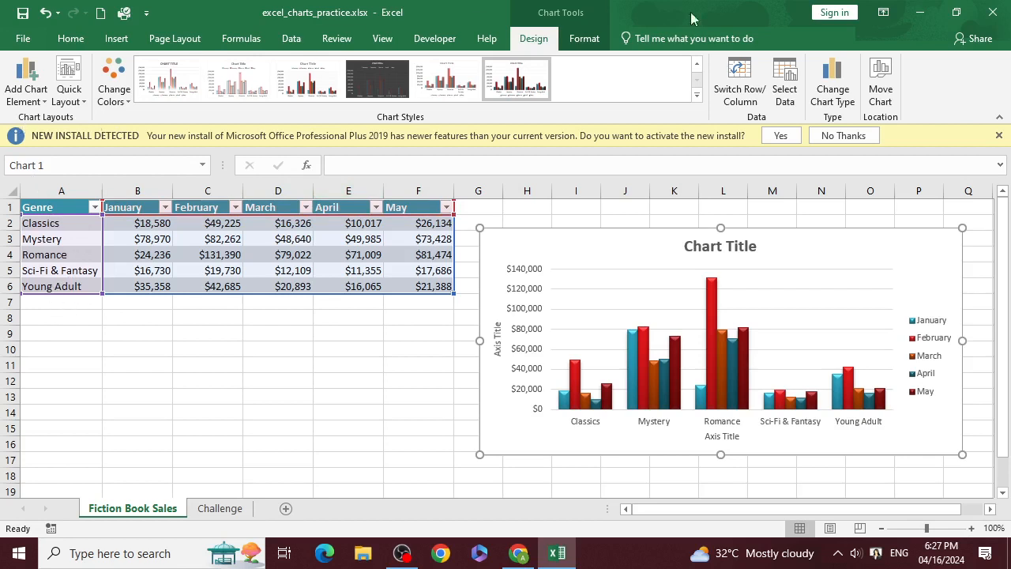
# Switch the chart's rows and columns back and forth, ending with months on the horizontal axis and genres as series.
pyautogui.click(739, 88)
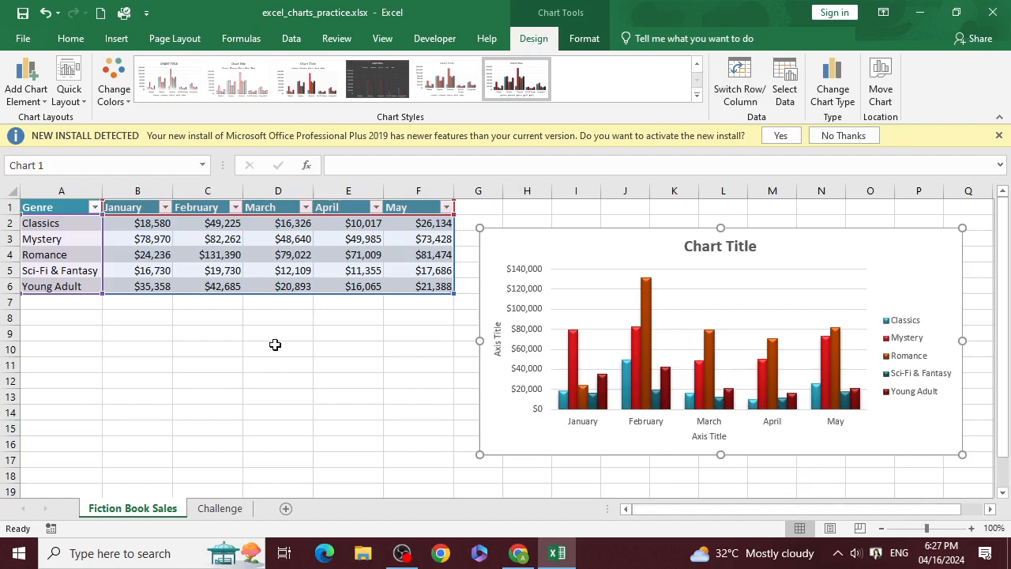
pyautogui.click(743, 77)
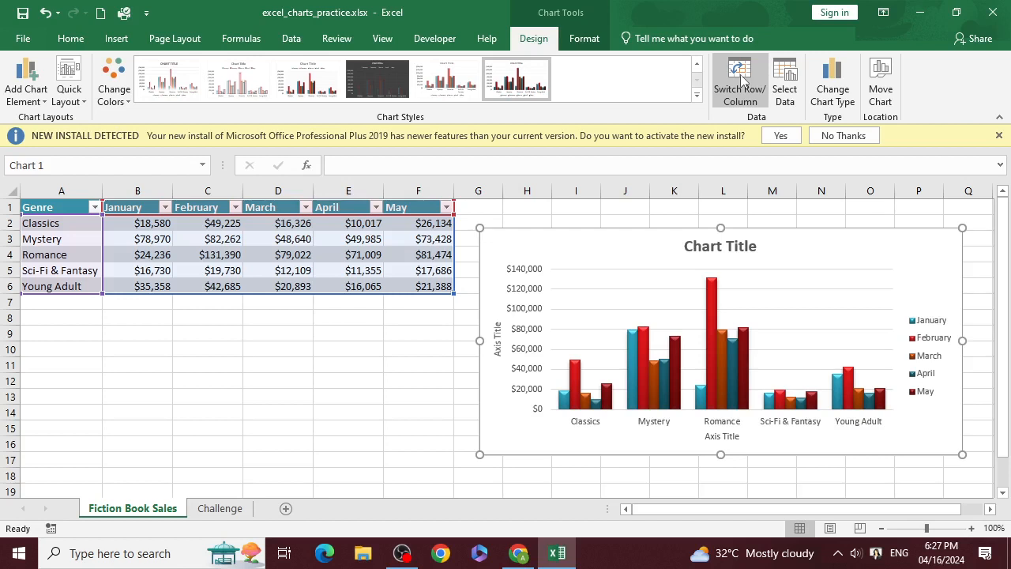
pyautogui.click(734, 77)
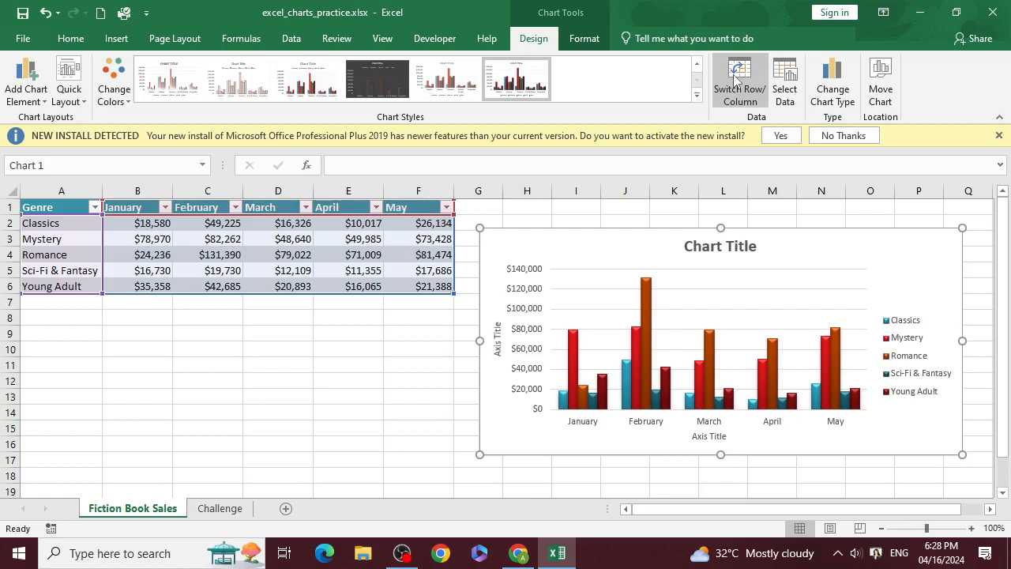
# Exclude April and May from the chart's horizontal axis categories in the data source.
pyautogui.click(785, 79)
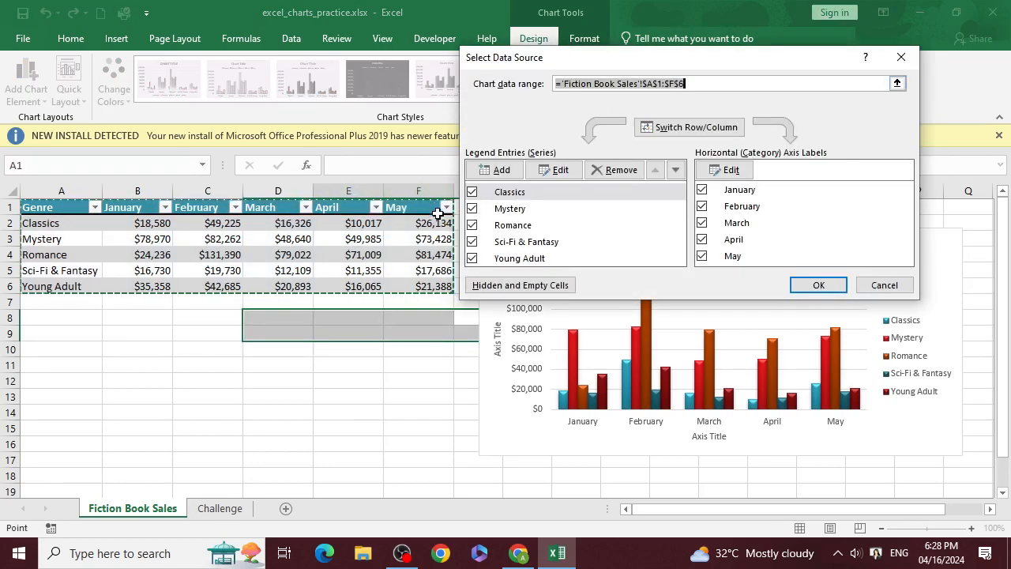
pyautogui.scroll(-2, 542, 233)
pyautogui.scroll(2, 542, 233)
pyautogui.click(702, 255)
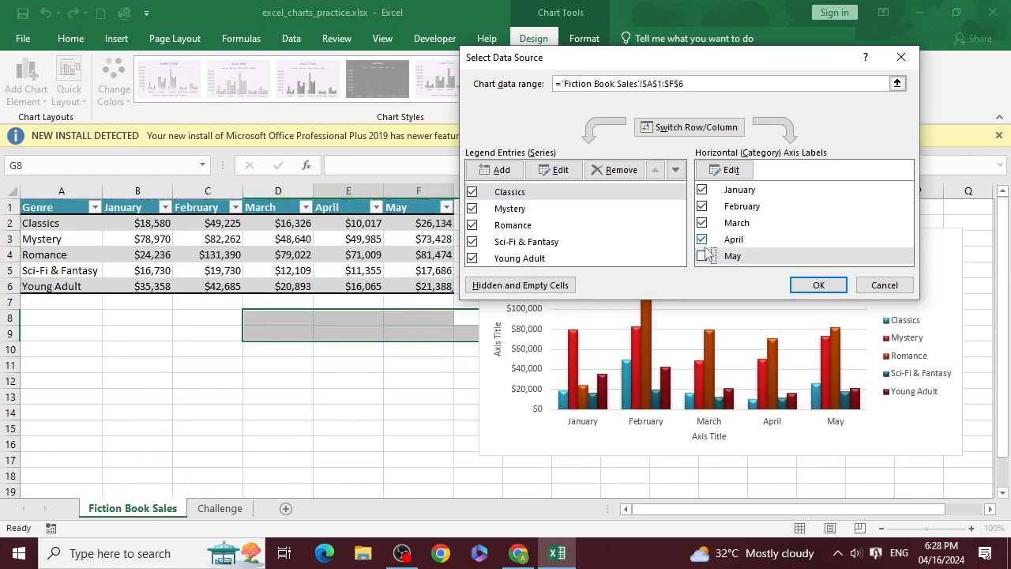
pyautogui.click(703, 239)
pyautogui.click(818, 285)
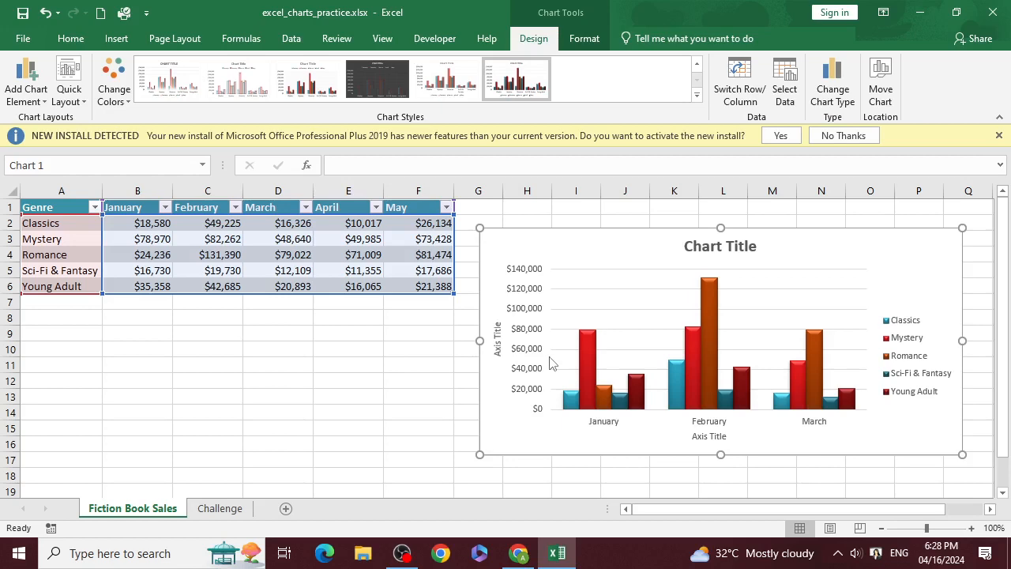
# Include April and May in the chart's horizontal axis categories again.
pyautogui.click(779, 78)
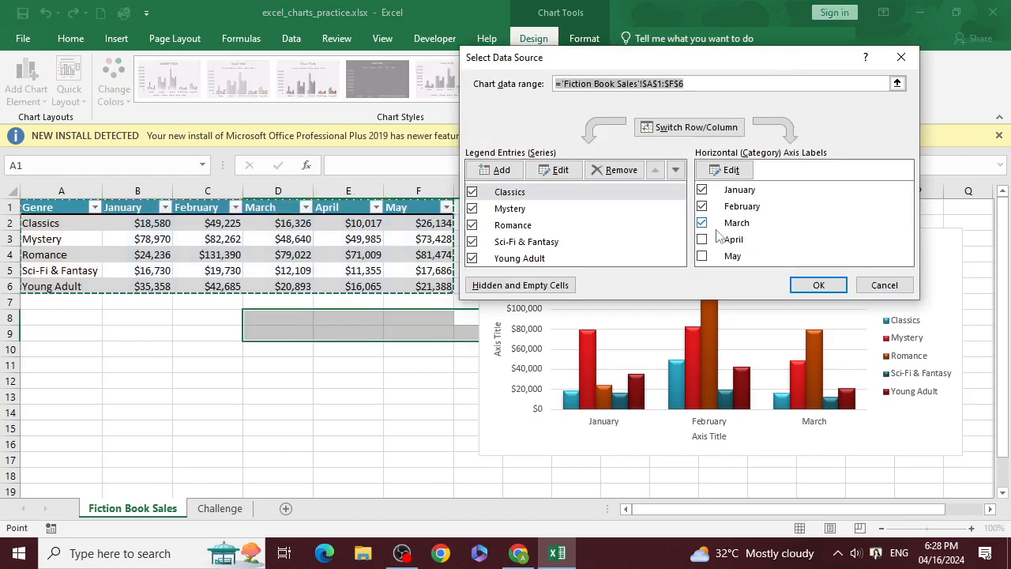
pyautogui.click(710, 238)
pyautogui.click(717, 256)
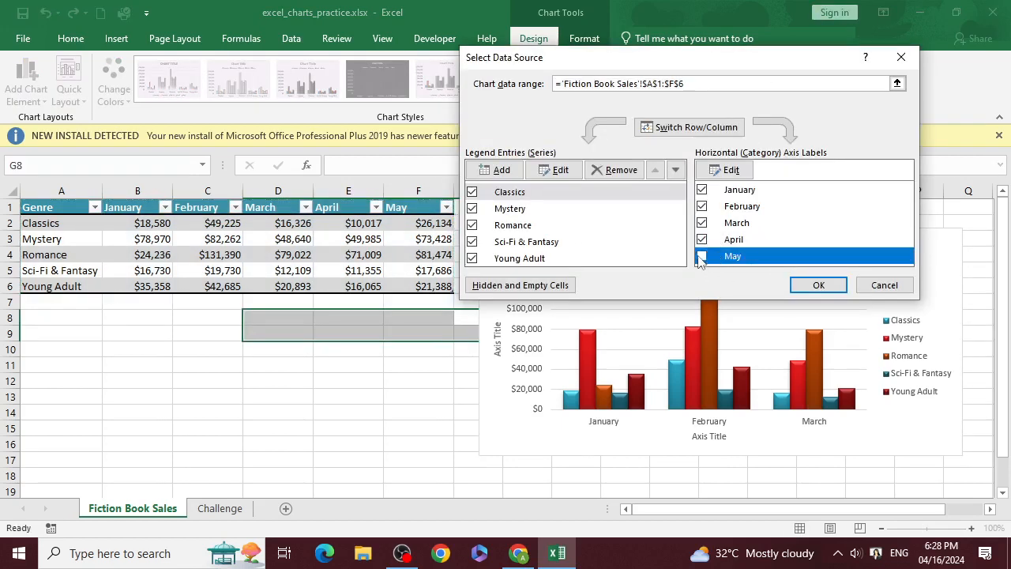
pyautogui.click(701, 256)
pyautogui.click(818, 284)
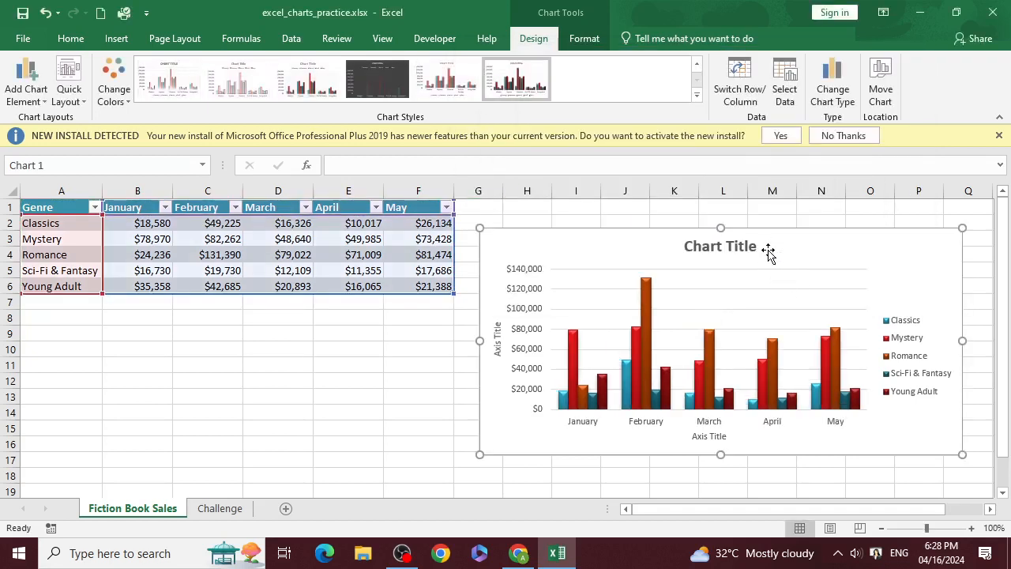
# Preview the line, pie and bar types and change the clustered column chart to a Line chart with months on the horizontal axis.
pyautogui.click(840, 109)
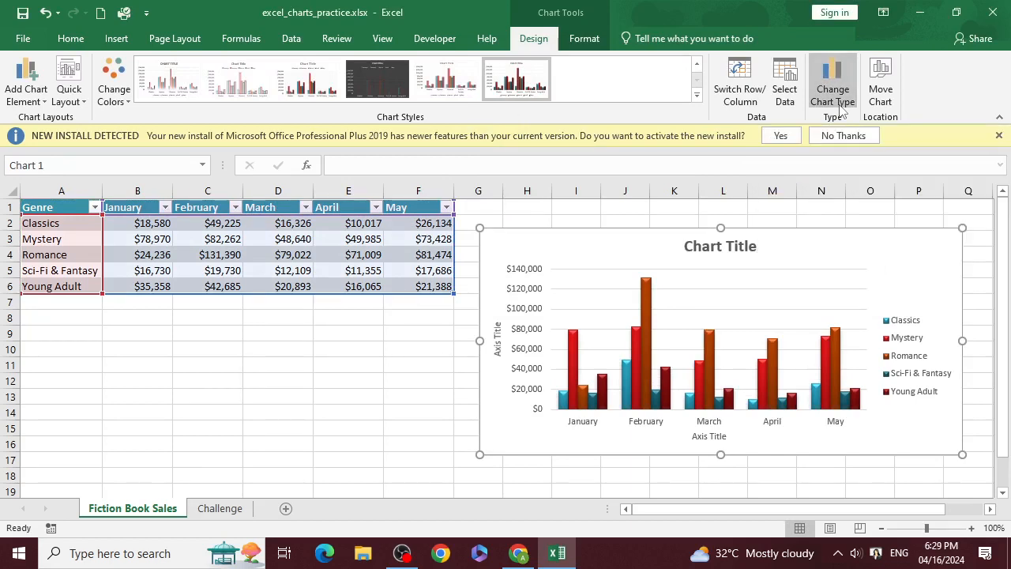
pyautogui.click(841, 110)
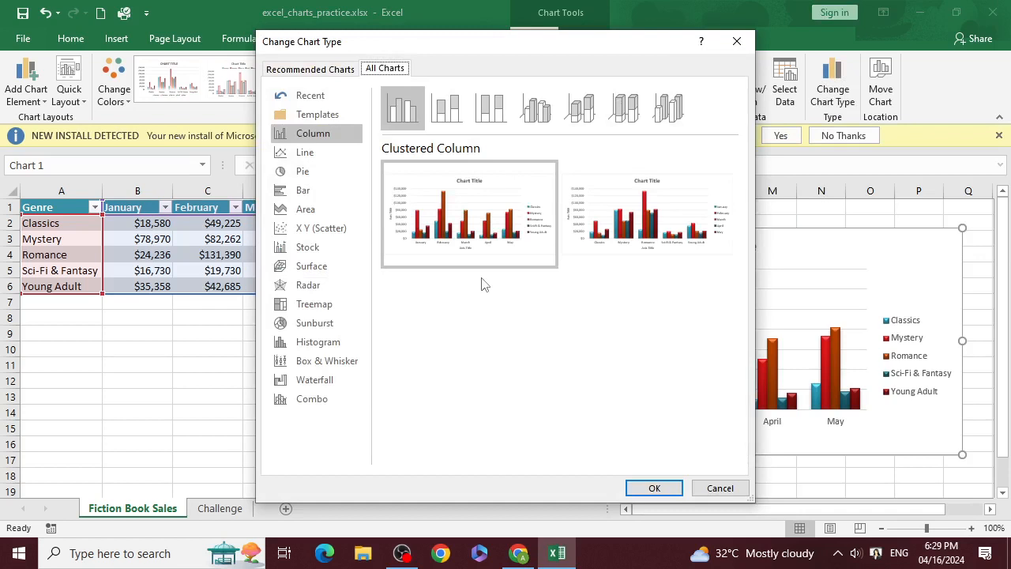
pyautogui.click(322, 150)
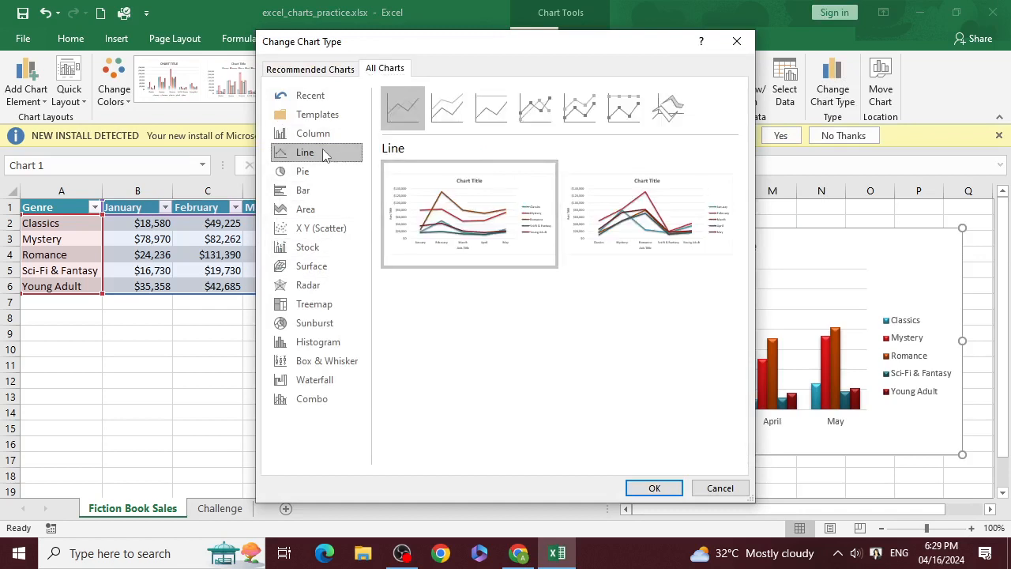
pyautogui.click(313, 172)
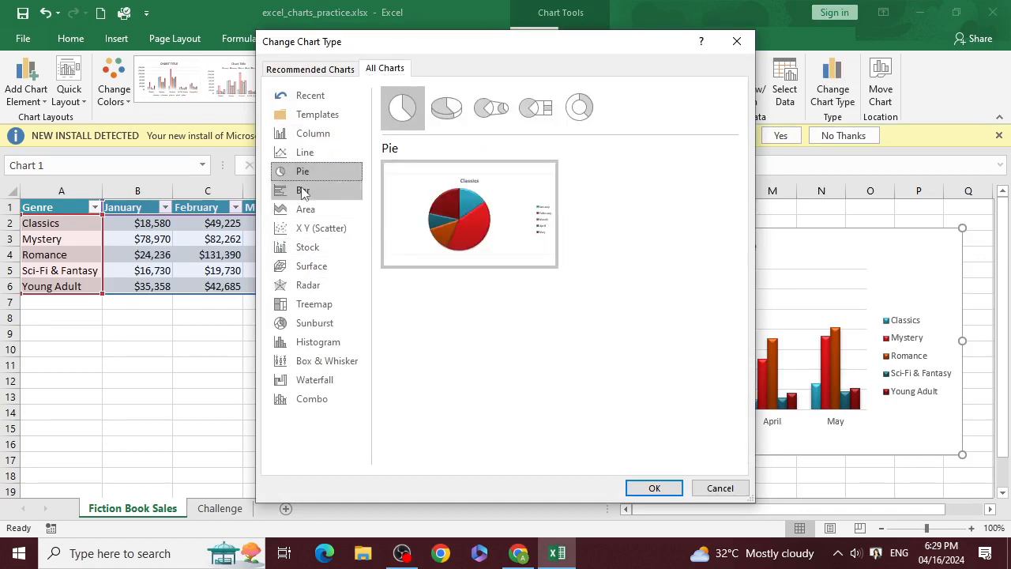
pyautogui.click(302, 191)
pyautogui.click(305, 152)
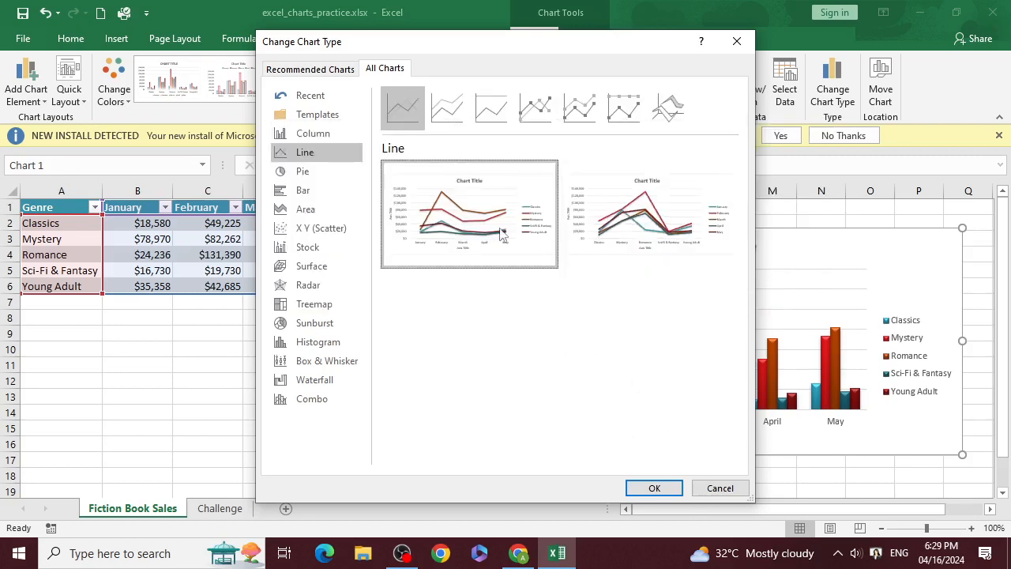
pyautogui.click(654, 487)
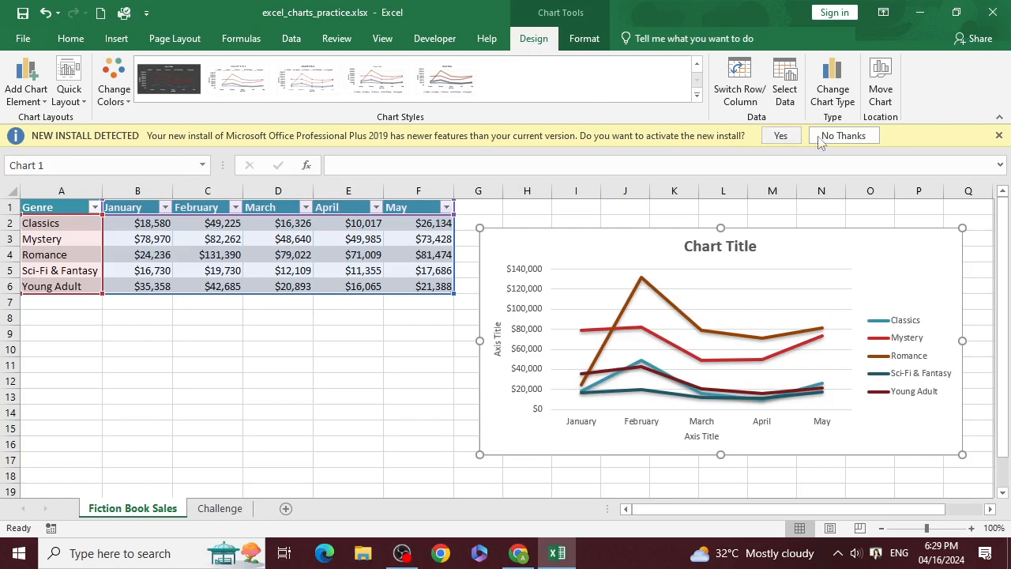
# Move the line chart to a new sheet named Chart1 and compare it with the Fiction Book Sales sheet.
pyautogui.click(881, 96)
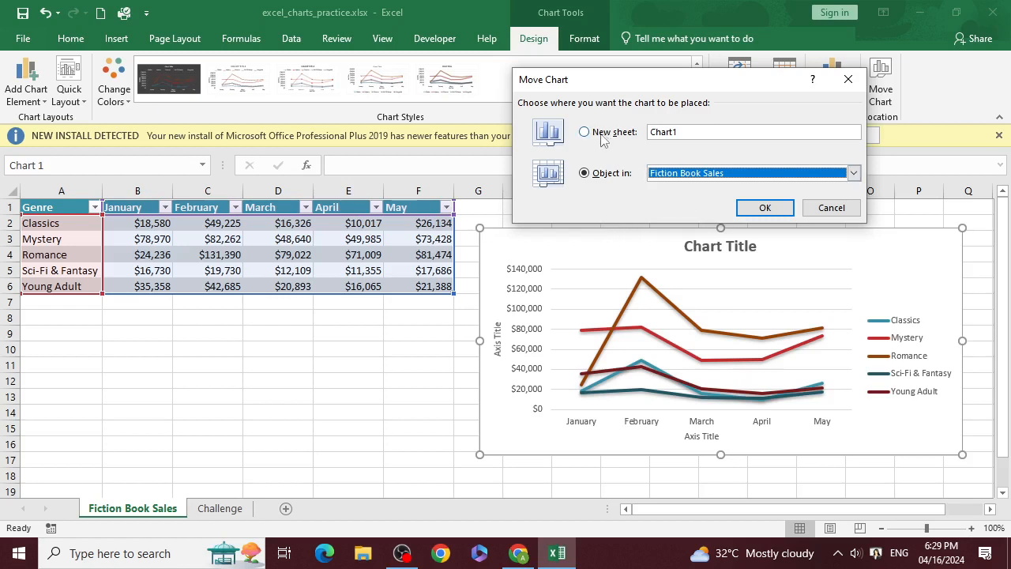
pyautogui.click(630, 133)
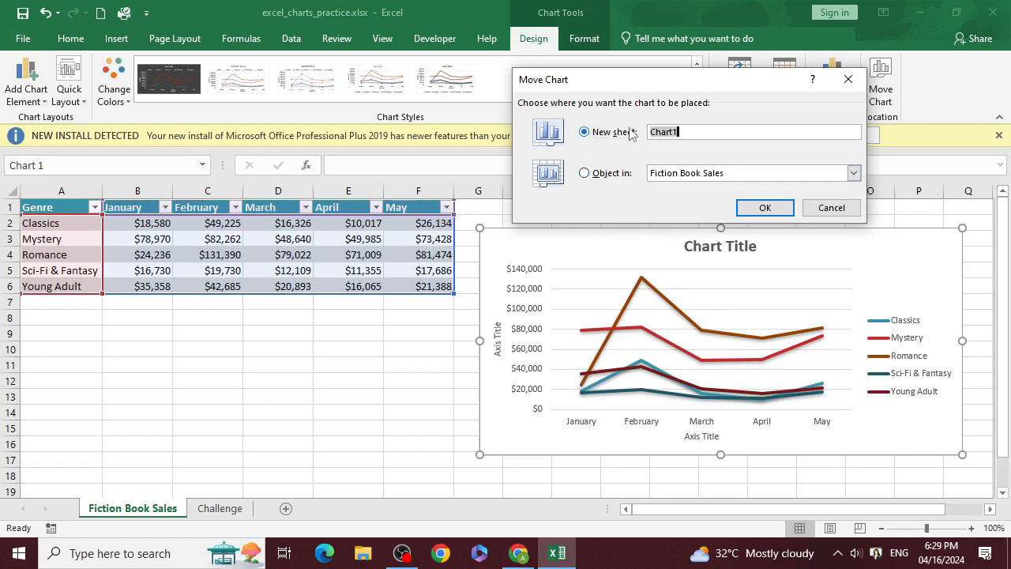
pyautogui.click(764, 207)
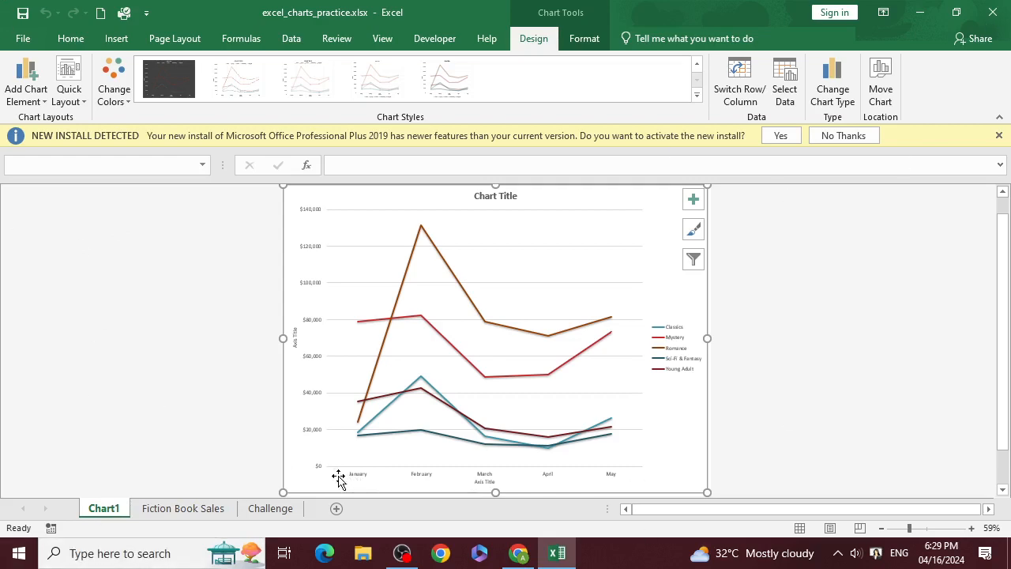
pyautogui.click(189, 504)
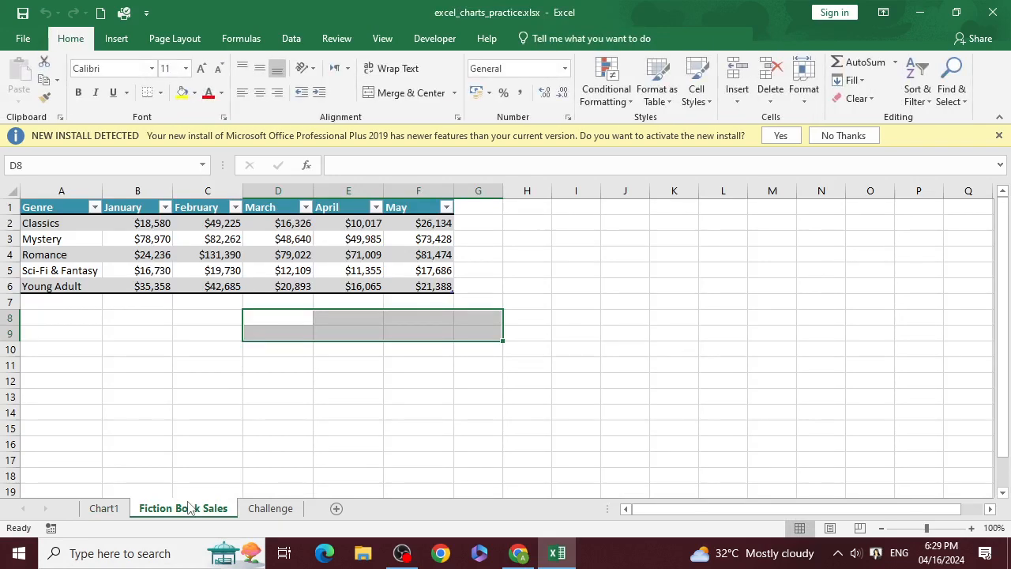
pyautogui.click(105, 509)
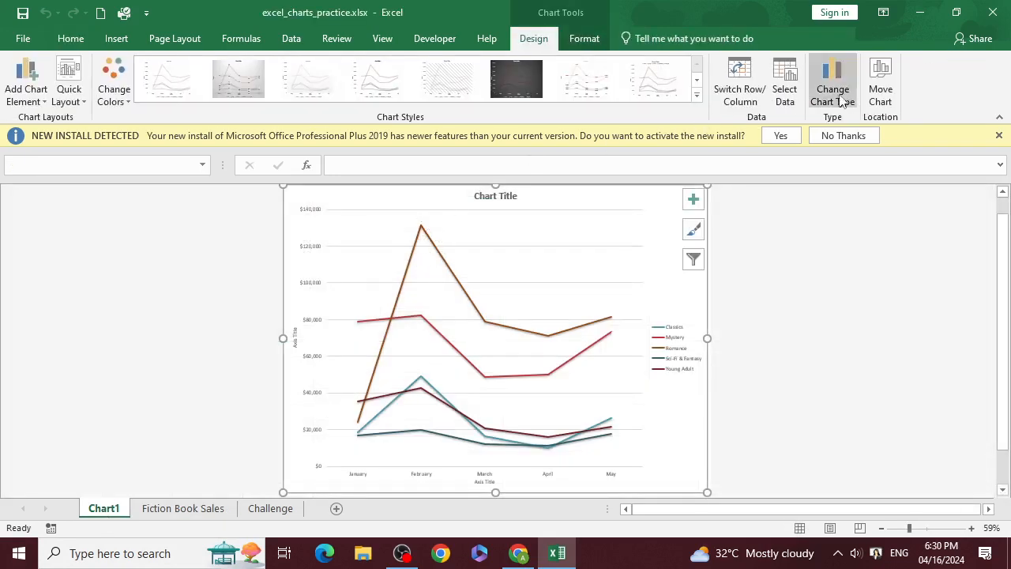
# Move the chart back as an object in the Fiction Book Sales sheet and place it beside the sales table, clear of the data.
pyautogui.click(880, 89)
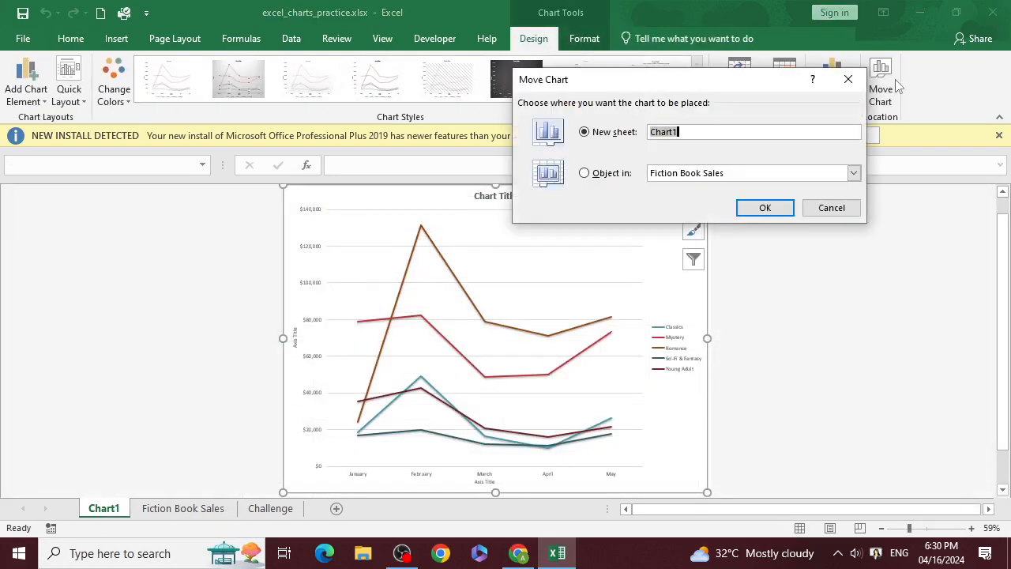
pyautogui.click(617, 175)
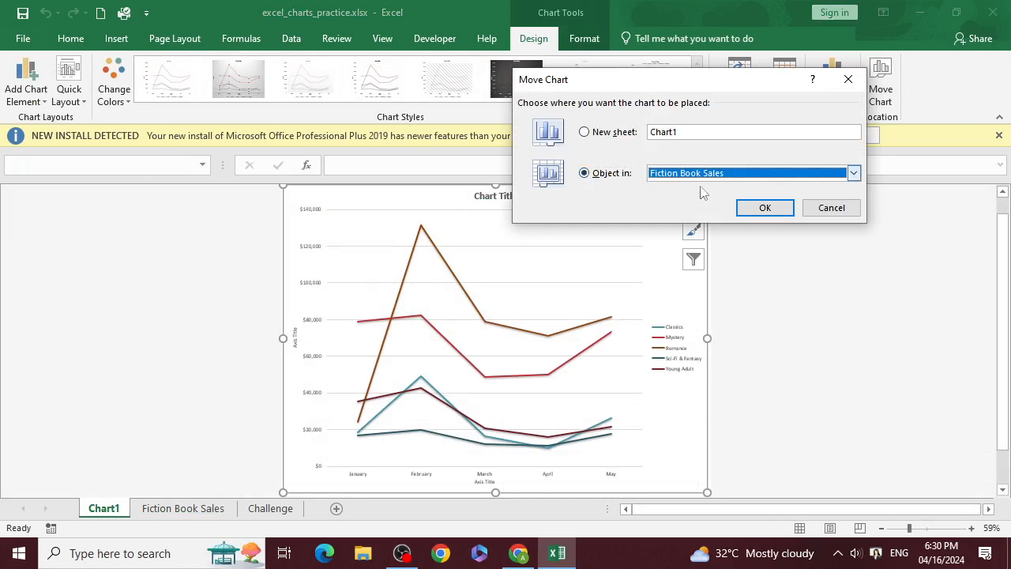
pyautogui.click(765, 209)
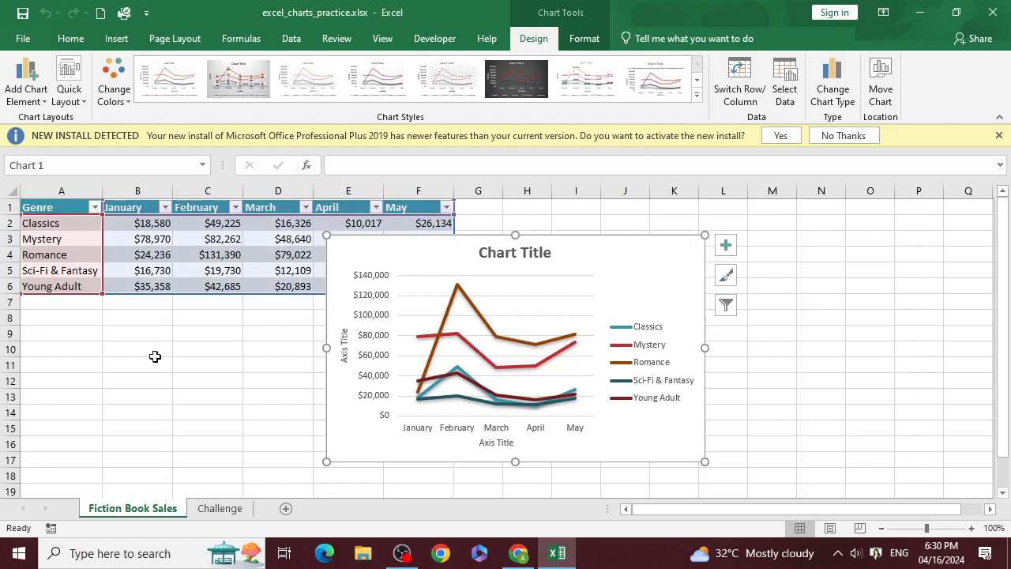
pyautogui.moveTo(661, 252); pyautogui.dragTo(898, 250)
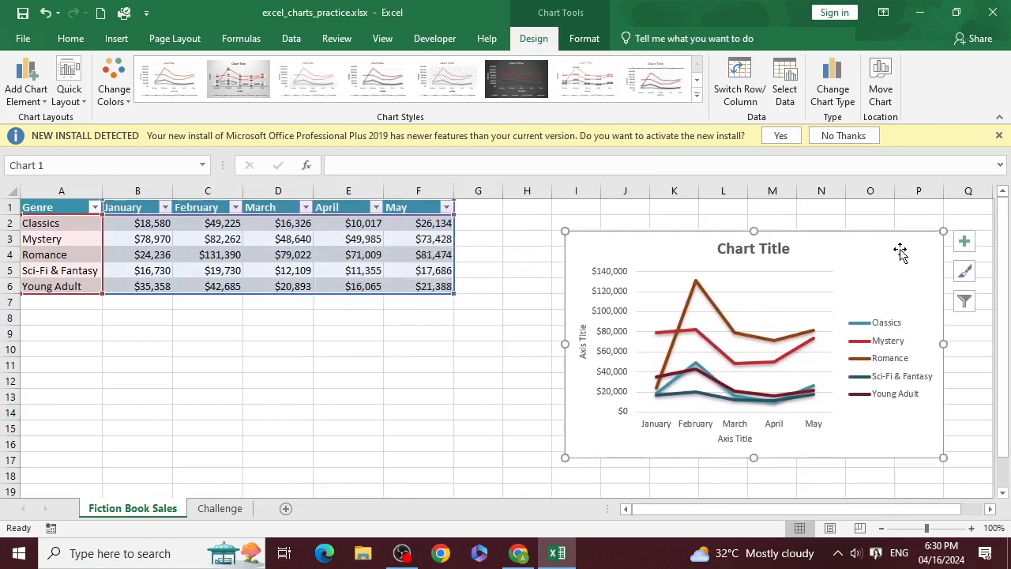
pyautogui.click(879, 84)
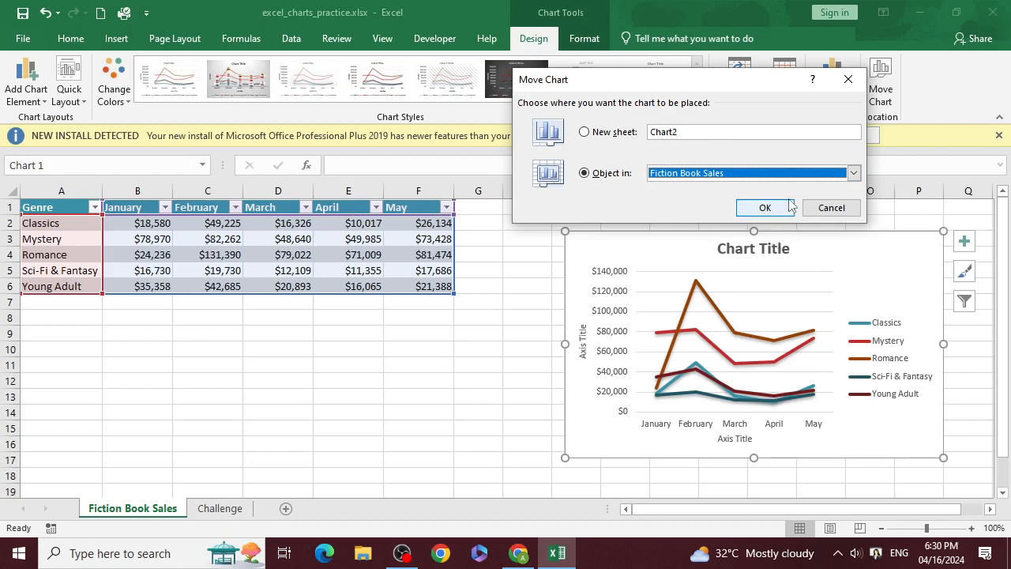
pyautogui.click(857, 211)
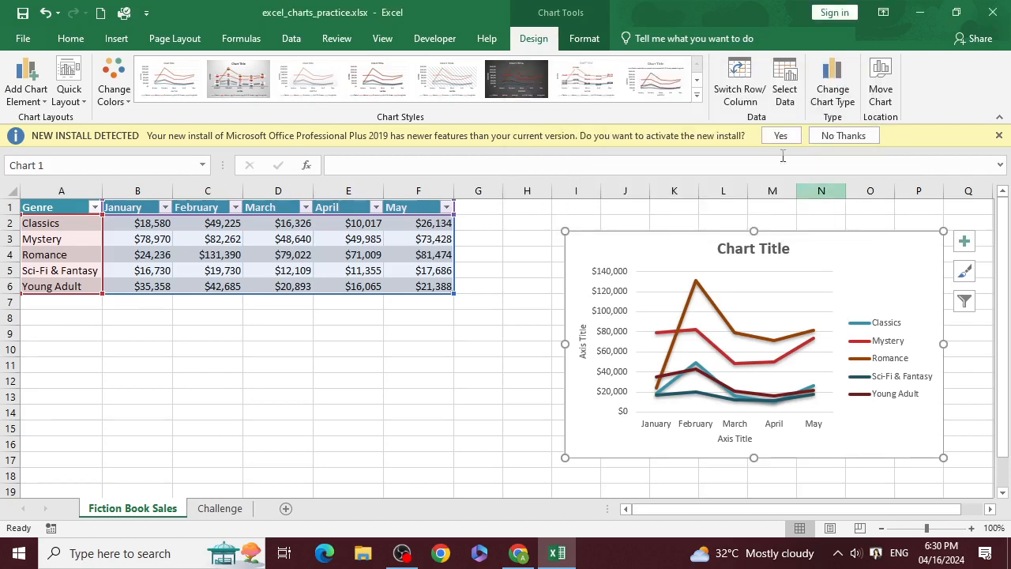
# Shift the chart closer to the sales table and set its height to 7.8 cm and width to 13.1 cm.
pyautogui.click(584, 38)
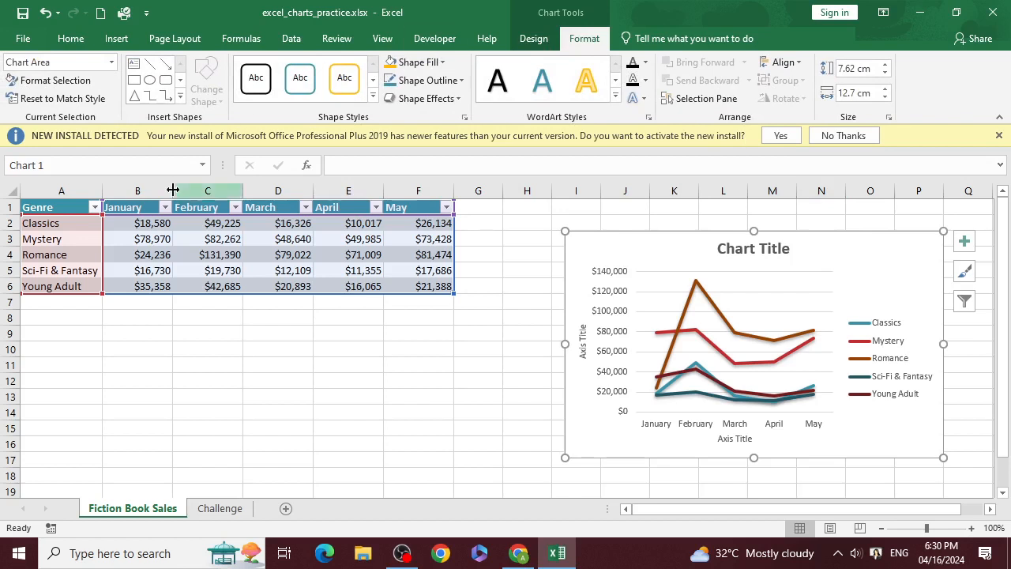
pyautogui.moveTo(672, 236); pyautogui.dragTo(581, 251)
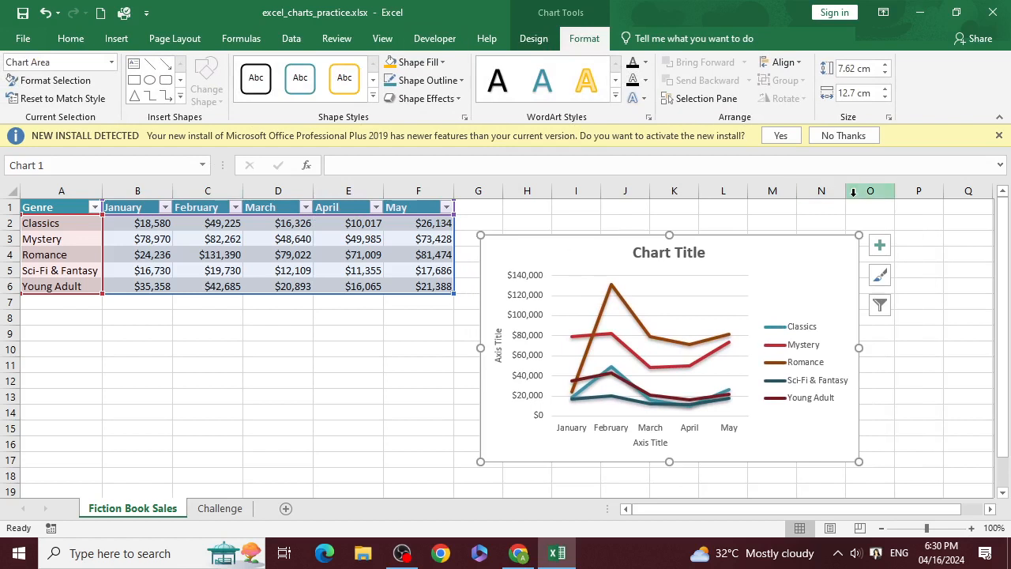
pyautogui.click(885, 68)
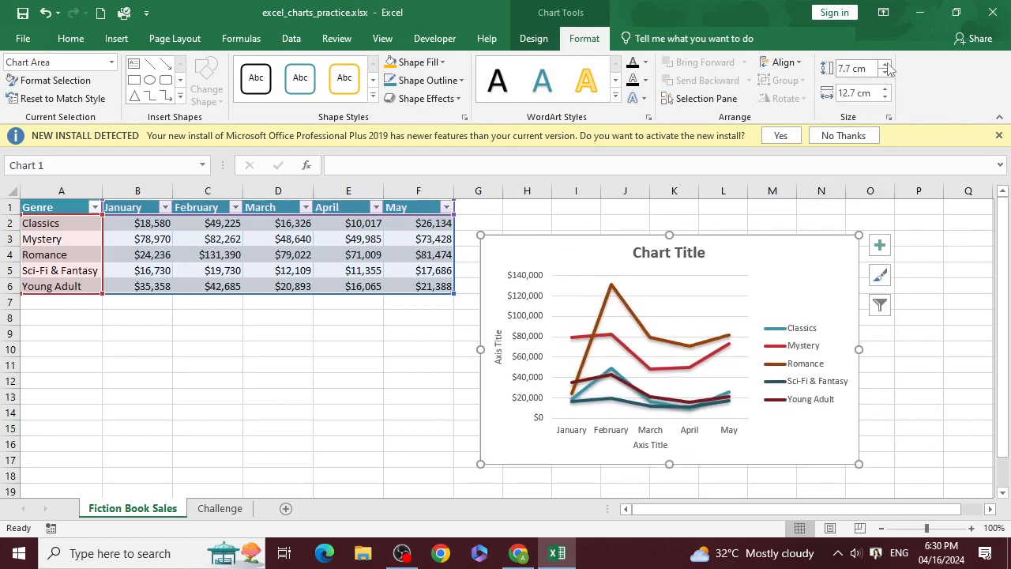
pyautogui.click(885, 73)
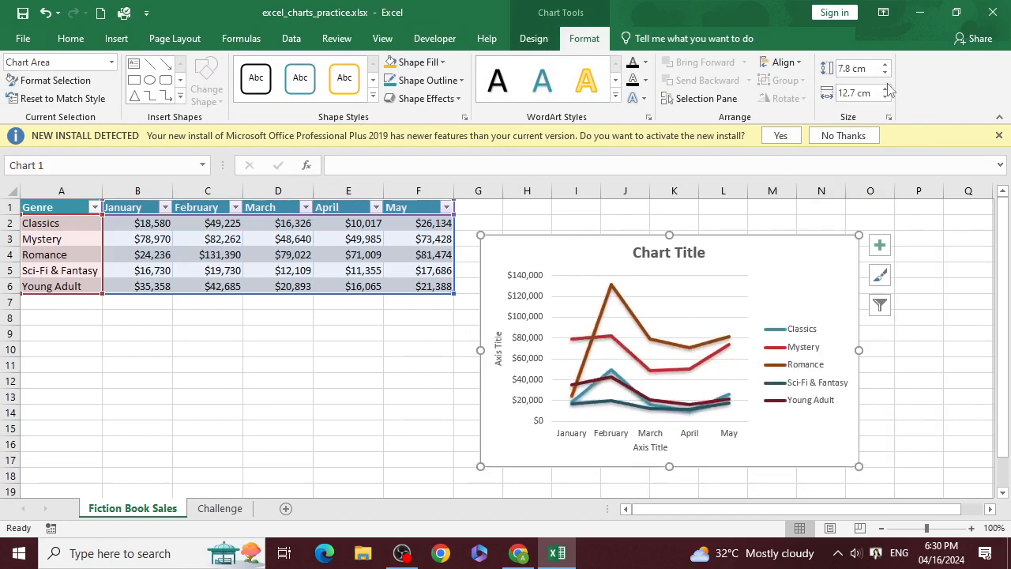
pyautogui.click(884, 89)
pyautogui.click(884, 89)
pyautogui.click(884, 89)
pyautogui.click(885, 89)
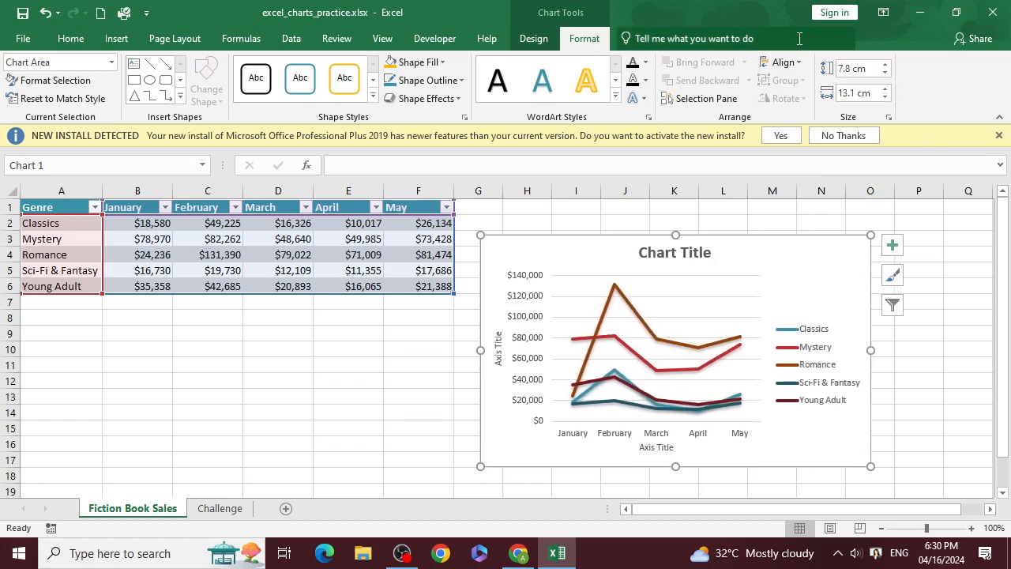
# Turn on Snap to Grid and position the chart across columns H to O, with its upper edge in row 1.
pyautogui.click(781, 62)
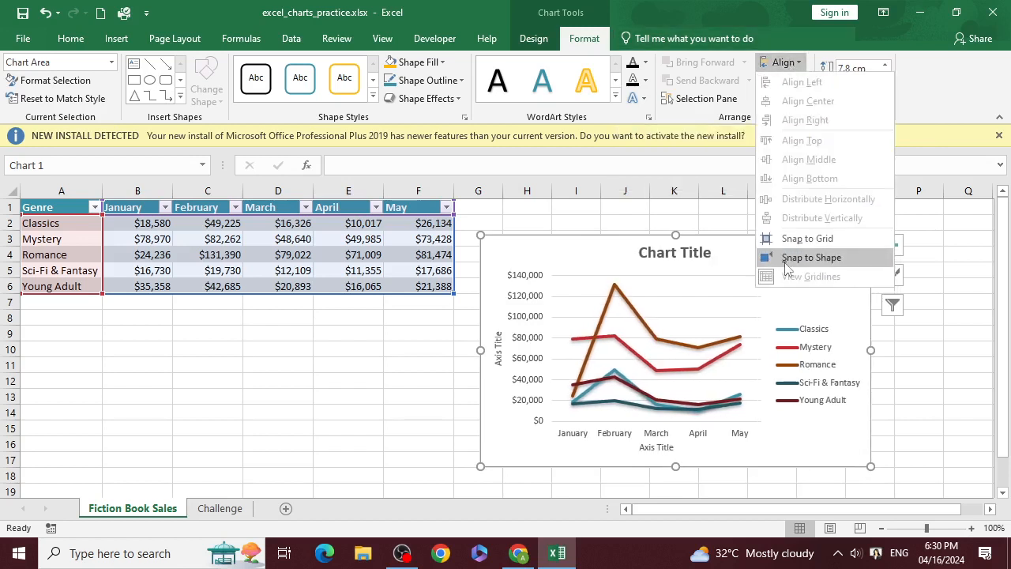
pyautogui.click(684, 303)
pyautogui.moveTo(735, 237); pyautogui.dragTo(771, 230)
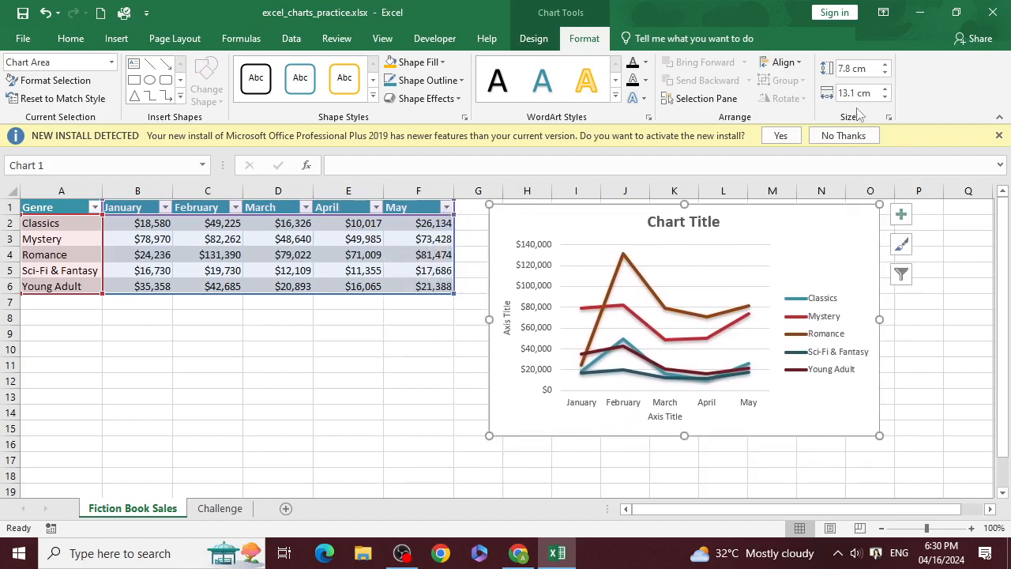
pyautogui.click(797, 68)
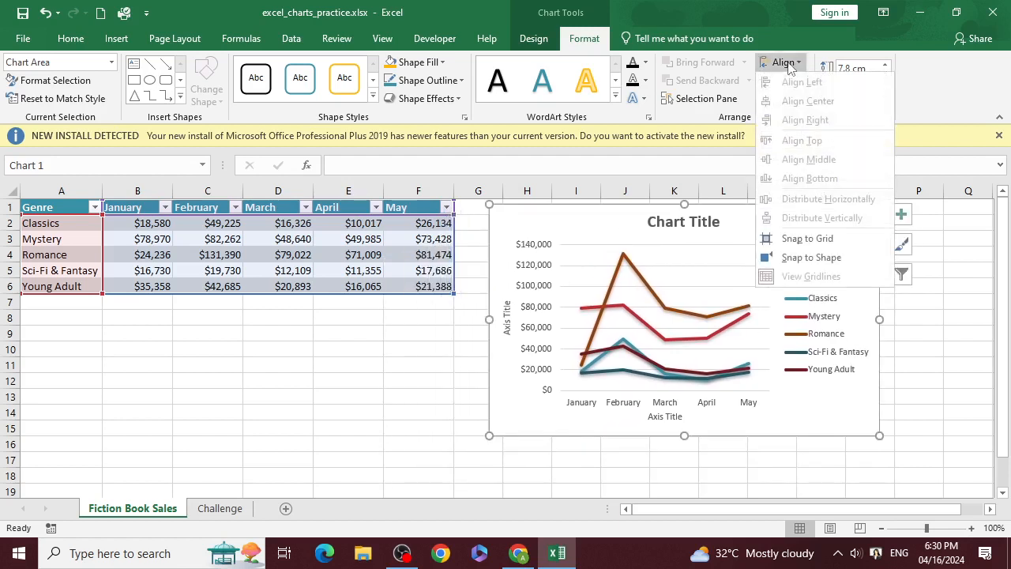
pyautogui.click(787, 235)
pyautogui.moveTo(804, 233); pyautogui.dragTo(817, 241)
pyautogui.click(784, 62)
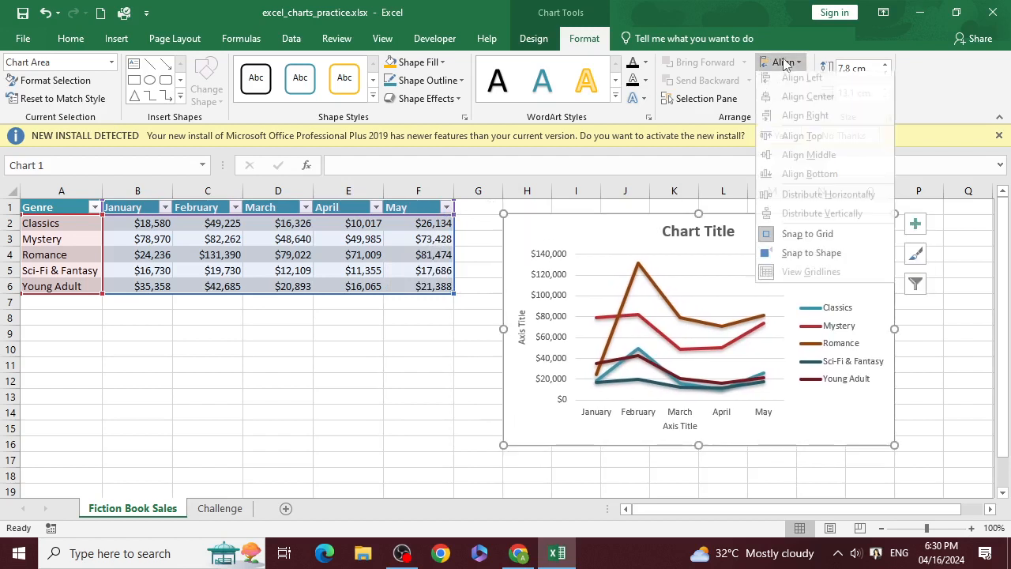
pyautogui.click(658, 255)
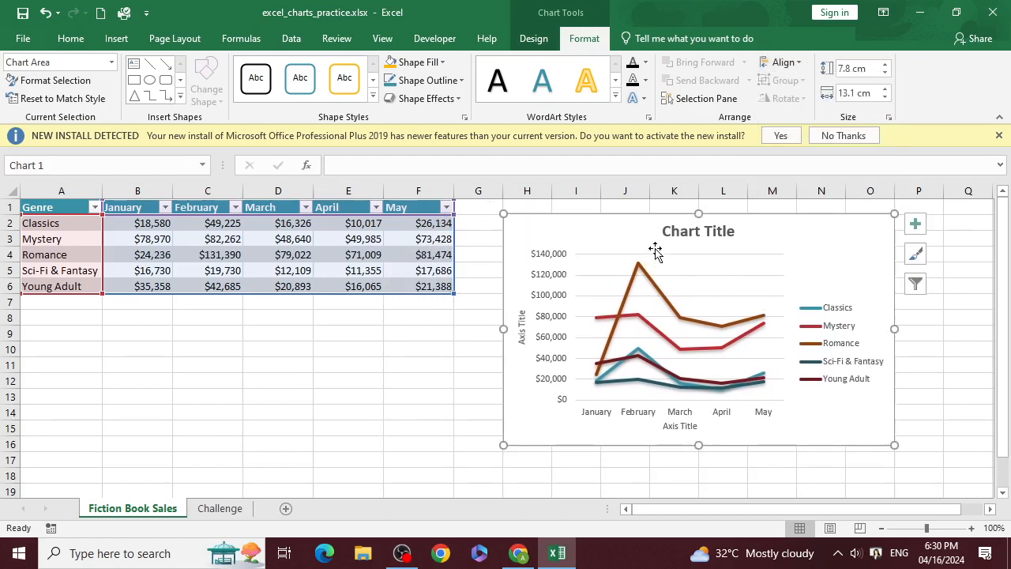
# Shift the chart title slightly right and down, check which alignment options are offered for it, and deselect the chart.
pyautogui.click(659, 236)
pyautogui.moveTo(708, 237); pyautogui.dragTo(716, 247)
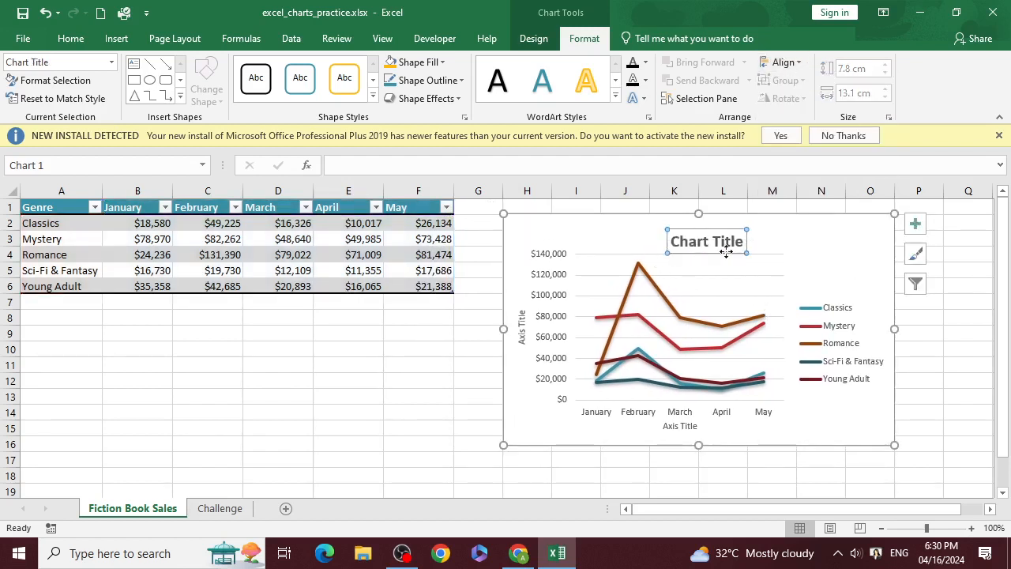
pyautogui.press('ctrl')
pyautogui.click(794, 60)
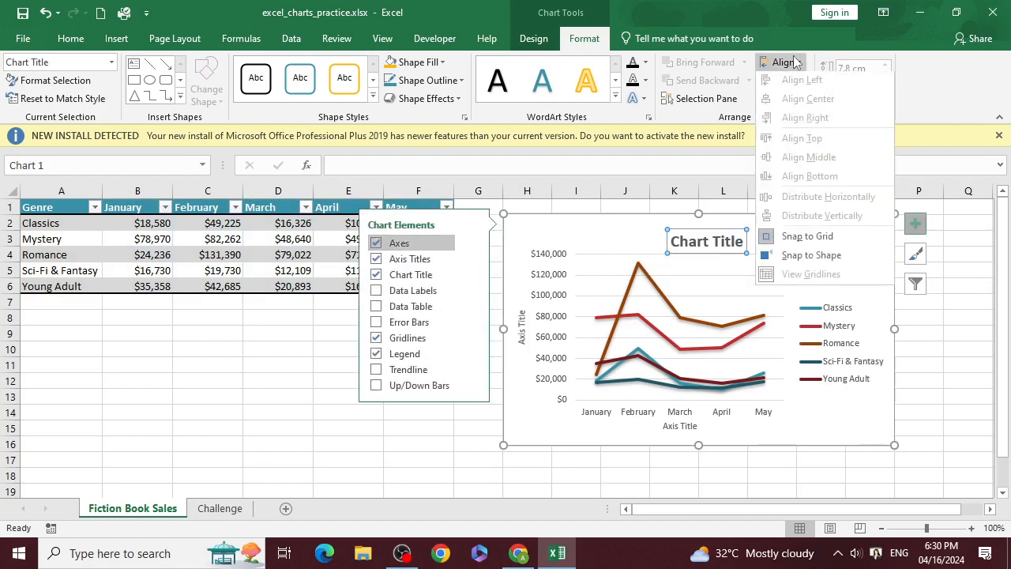
pyautogui.click(658, 246)
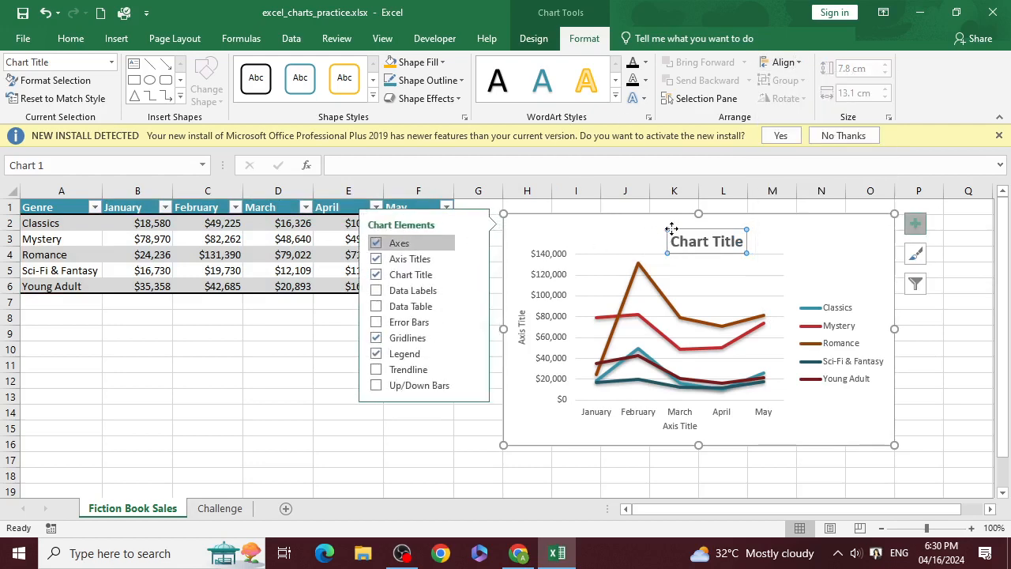
pyautogui.click(625, 244)
pyautogui.press('Escape')
pyautogui.press('Escape')
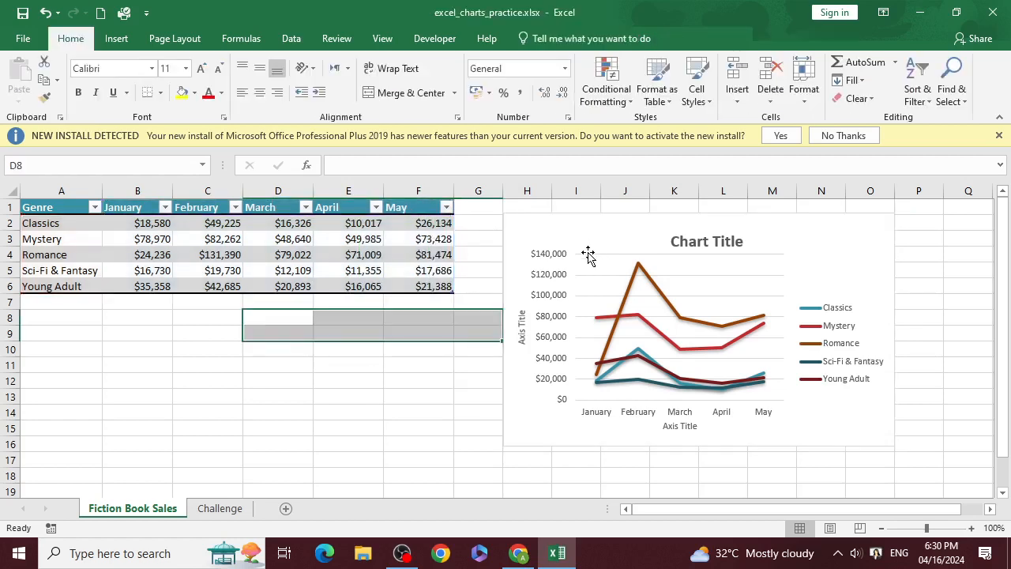
# Select the chart, view the sheet's objects in the Selection Pane, and close the pane.
pyautogui.click(632, 234)
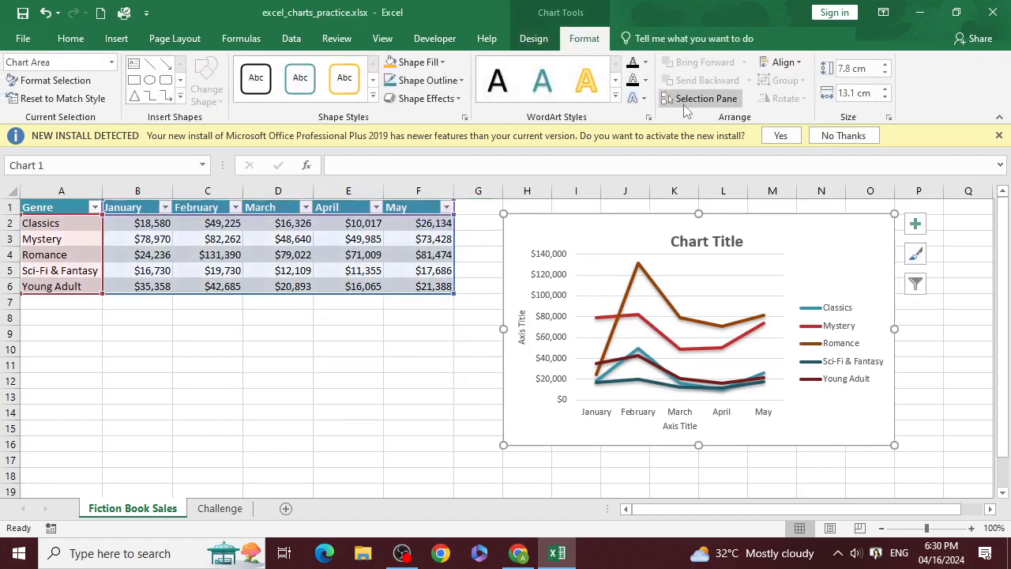
pyautogui.click(685, 107)
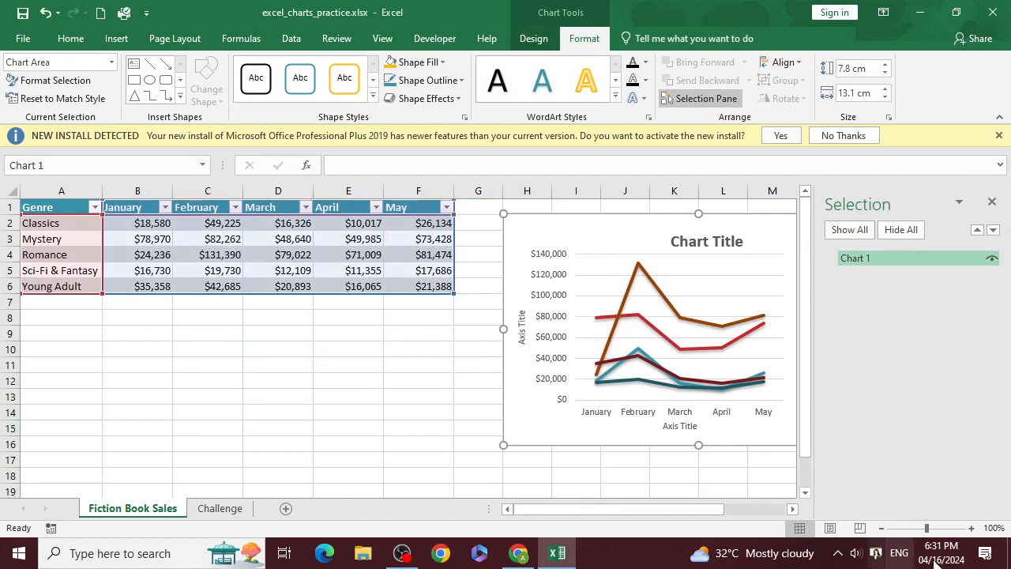
pyautogui.click(992, 201)
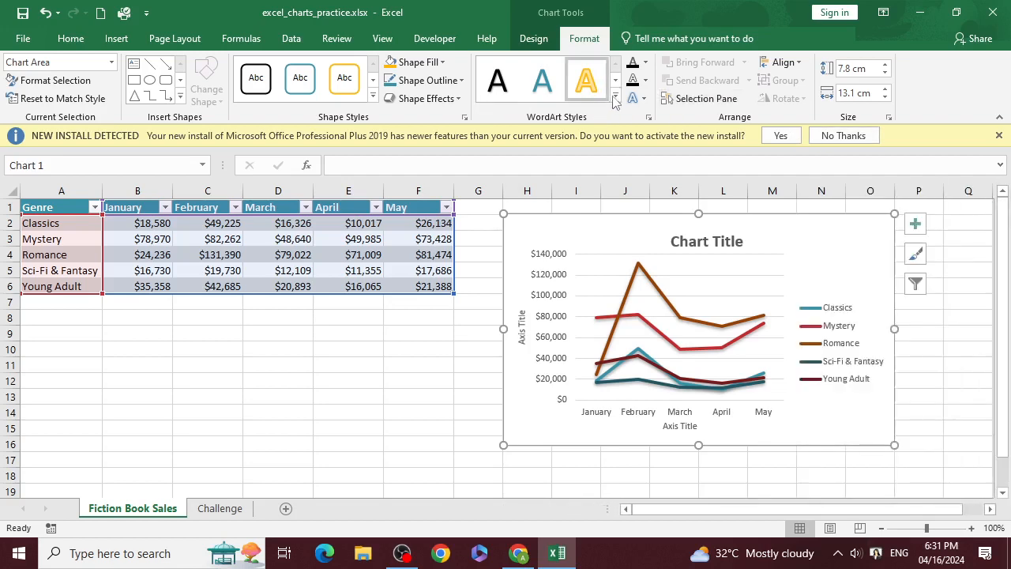
# Try WordArt styles on all the chart text, including an orange gradient style and an orange outlined style.
pyautogui.click(615, 95)
pyautogui.click(542, 120)
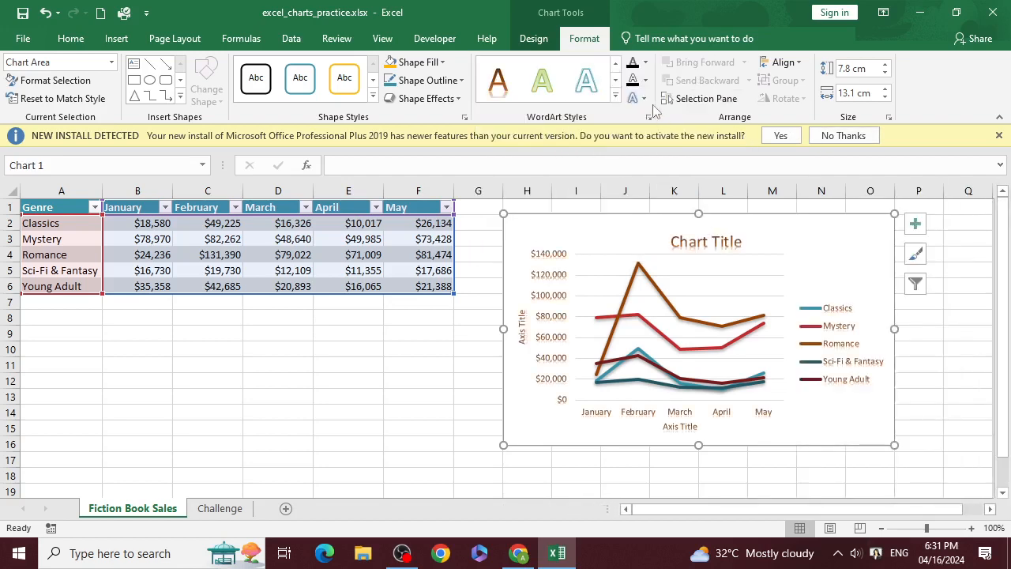
pyautogui.click(615, 96)
pyautogui.click(591, 166)
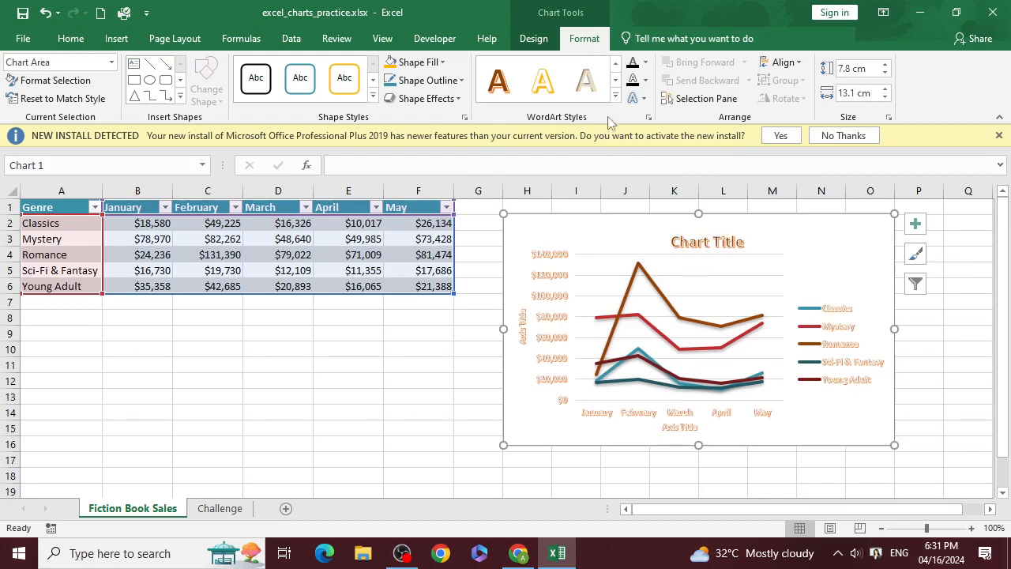
pyautogui.click(616, 95)
pyautogui.click(627, 165)
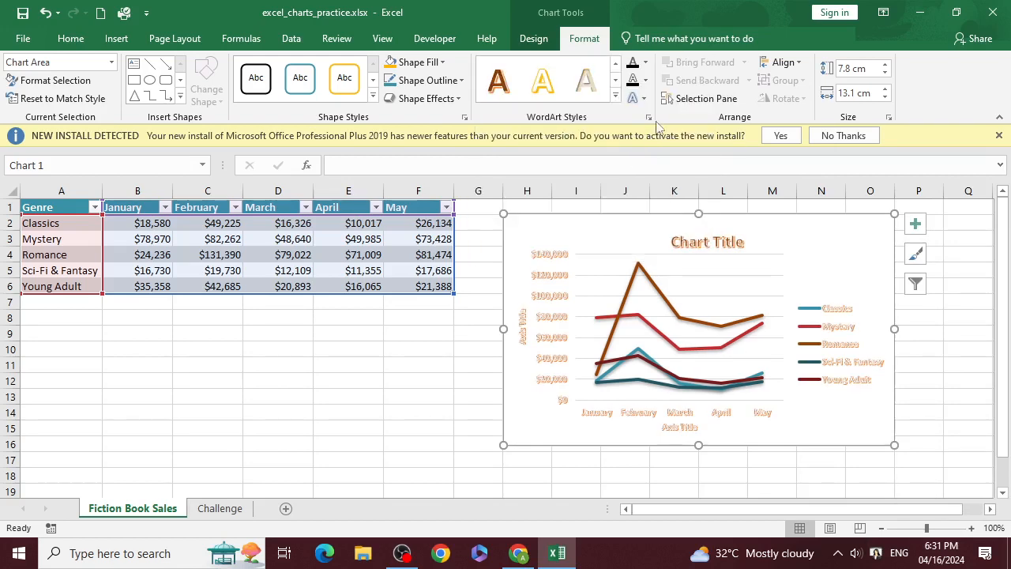
# Recolour the chart text with a gold fill and light blue outline, and add a gold glow variation.
pyautogui.click(645, 62)
pyautogui.click(686, 143)
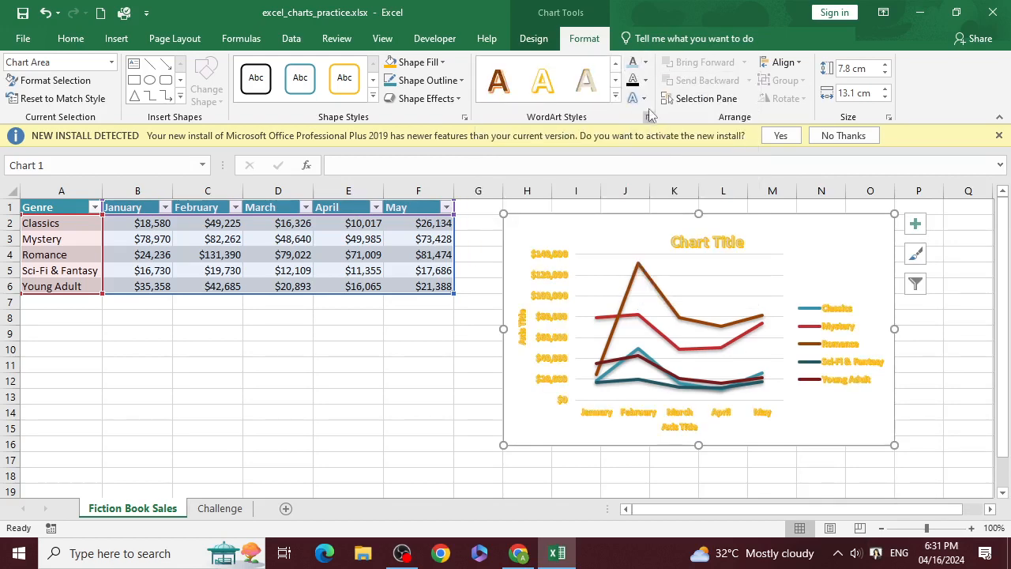
pyautogui.click(645, 80)
pyautogui.click(686, 160)
pyautogui.click(636, 99)
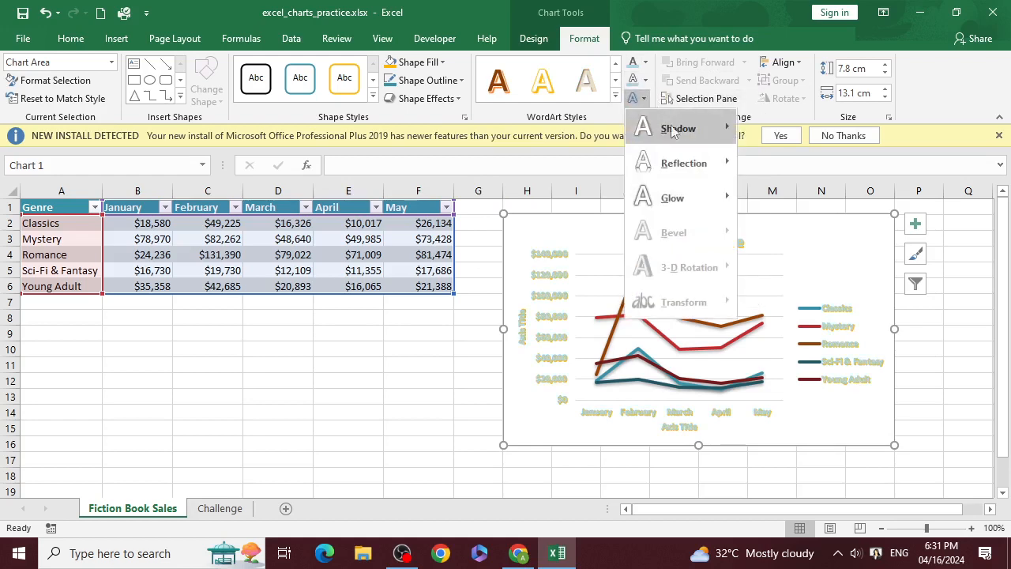
pyautogui.moveTo(679, 197)
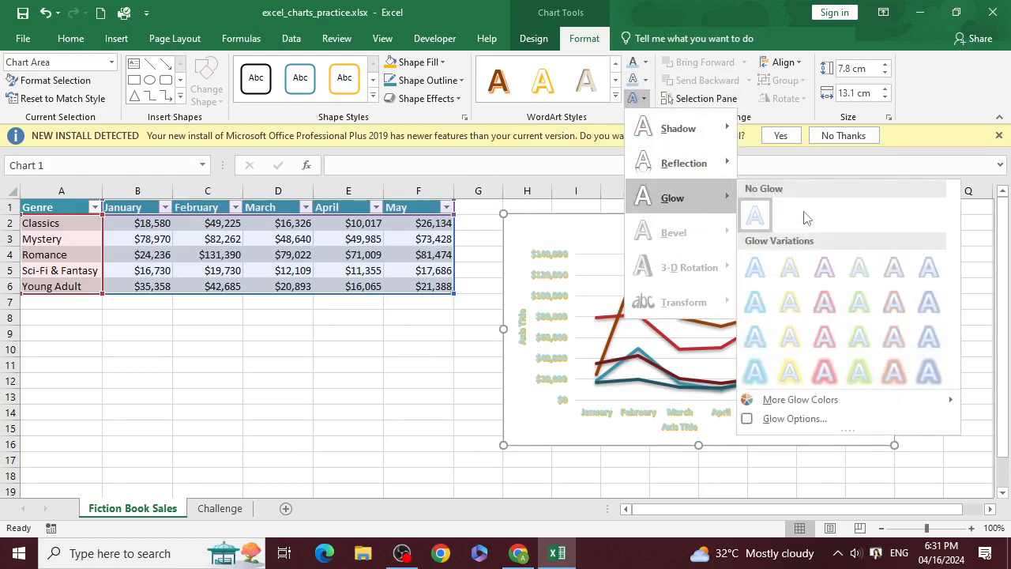
pyautogui.click(790, 268)
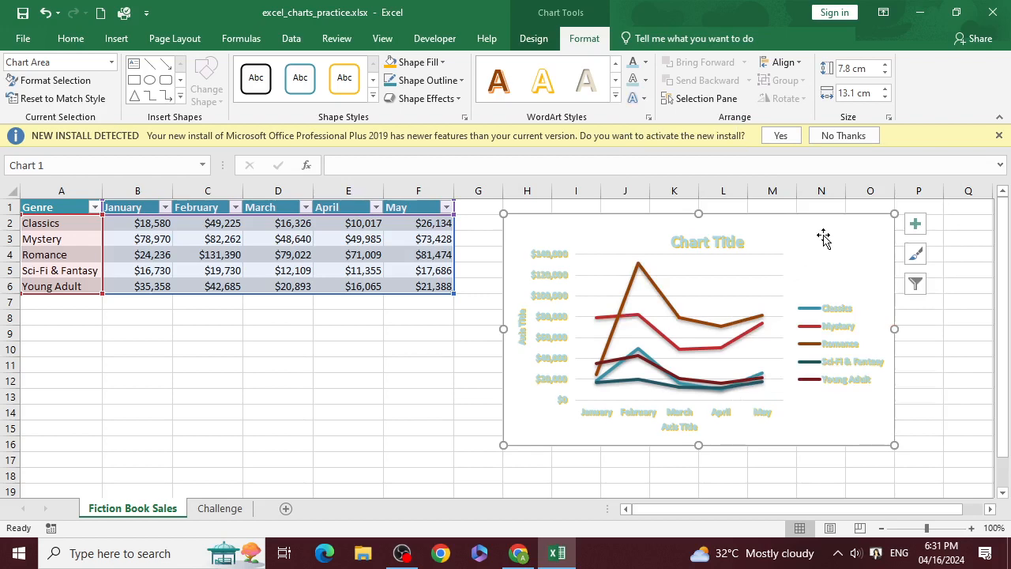
# Fill the chart area with teal, and replace that fill with light green.
pyautogui.click(441, 63)
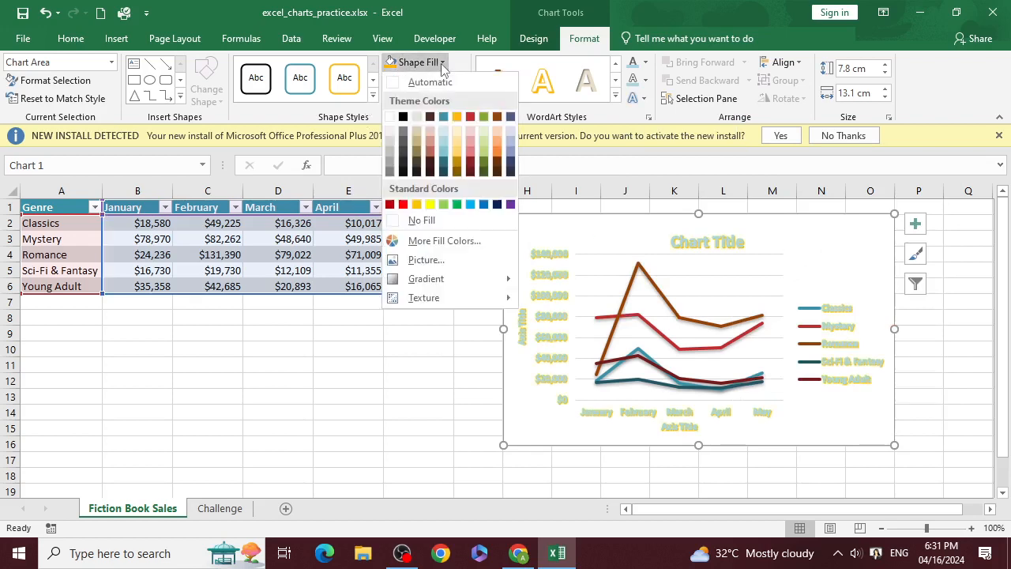
pyautogui.click(443, 117)
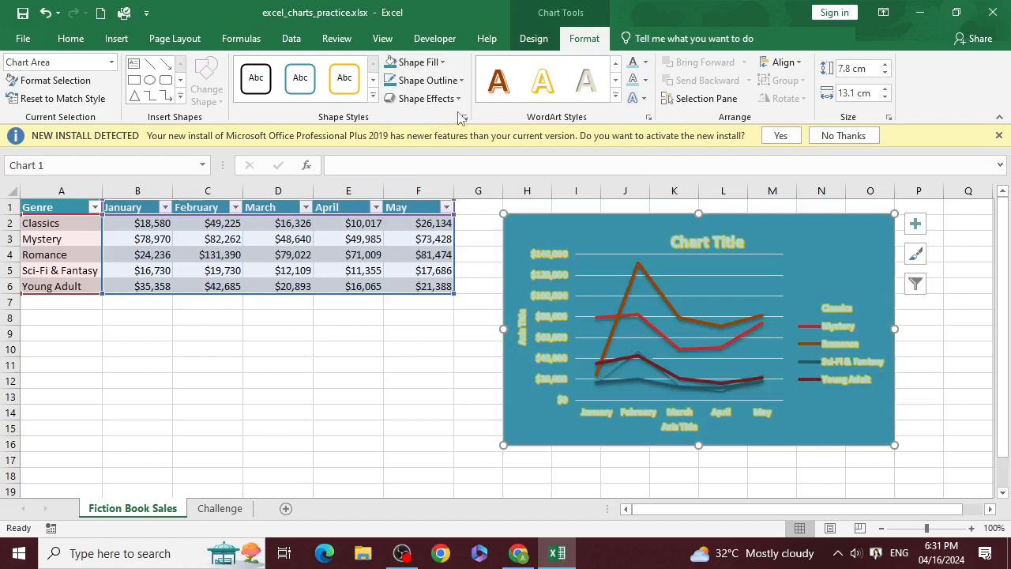
pyautogui.click(441, 62)
pyautogui.click(479, 130)
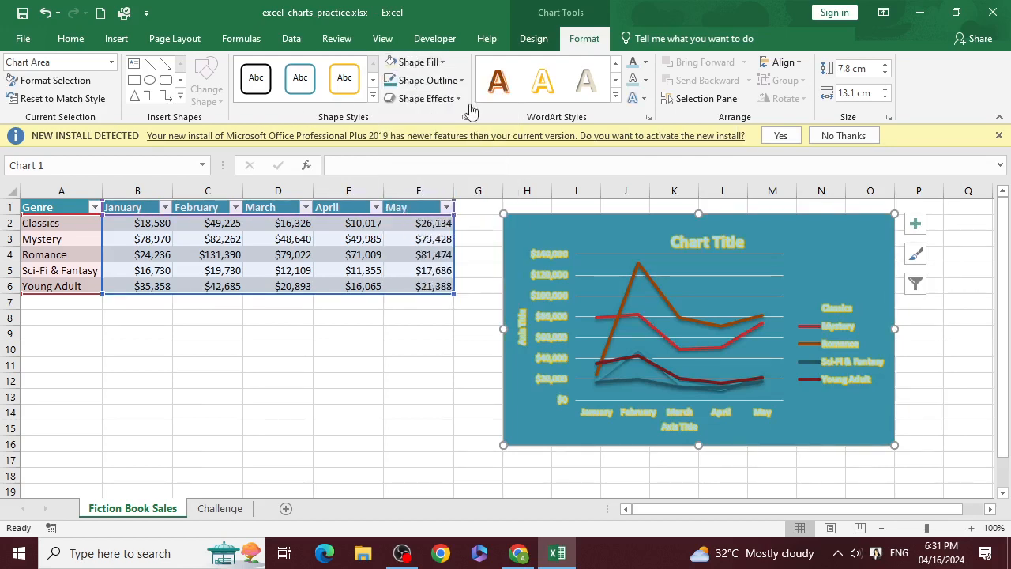
# Outline the chart area in red and apply the solid red shape style with white text.
pyautogui.click(460, 81)
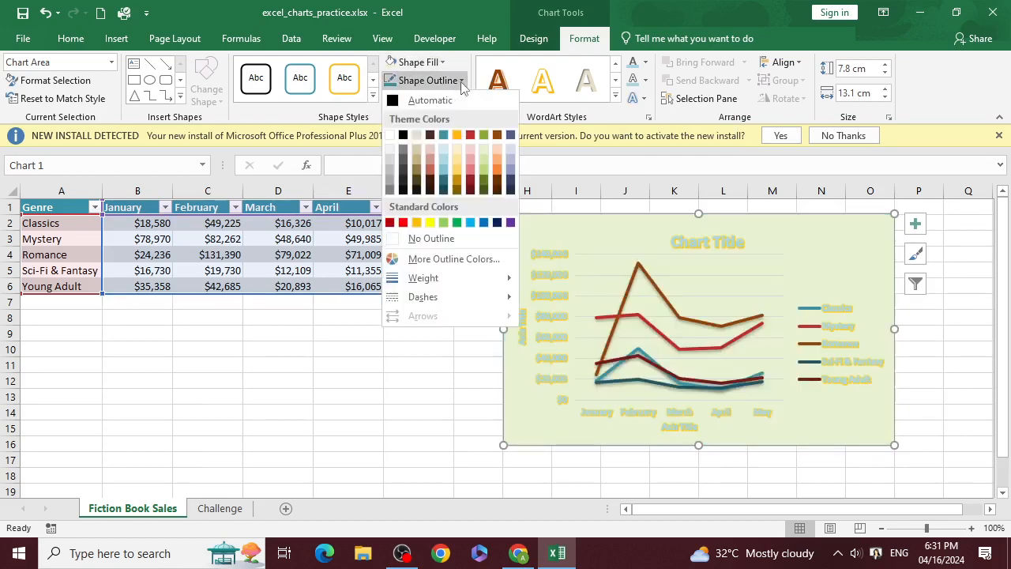
pyautogui.click(470, 143)
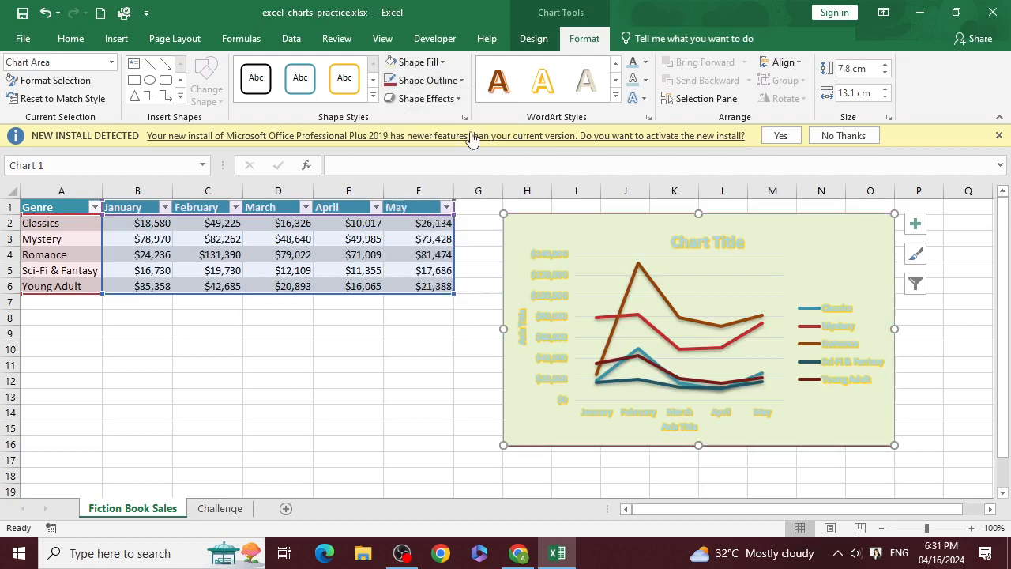
pyautogui.click(373, 95)
pyautogui.click(387, 157)
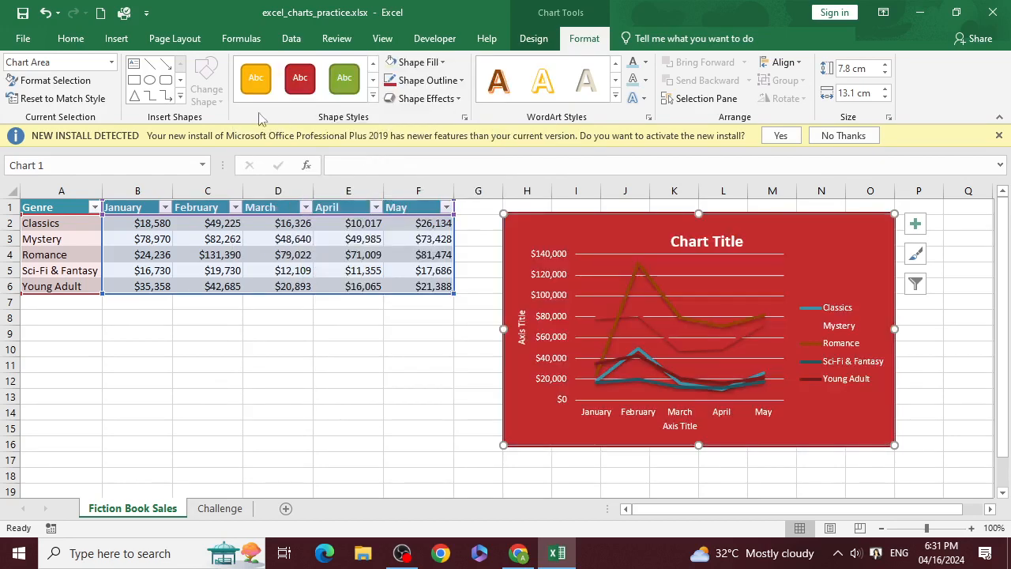
# Draw an oval about 1.85 cm high and 1.64 cm wide in the chart's upper-left area, and delete it.
pyautogui.click(180, 96)
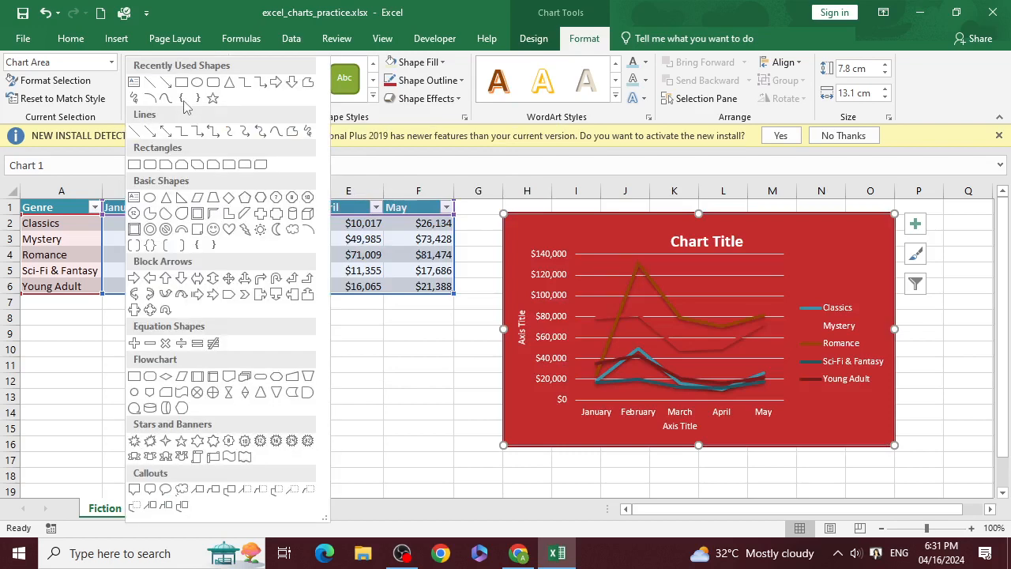
pyautogui.click(197, 82)
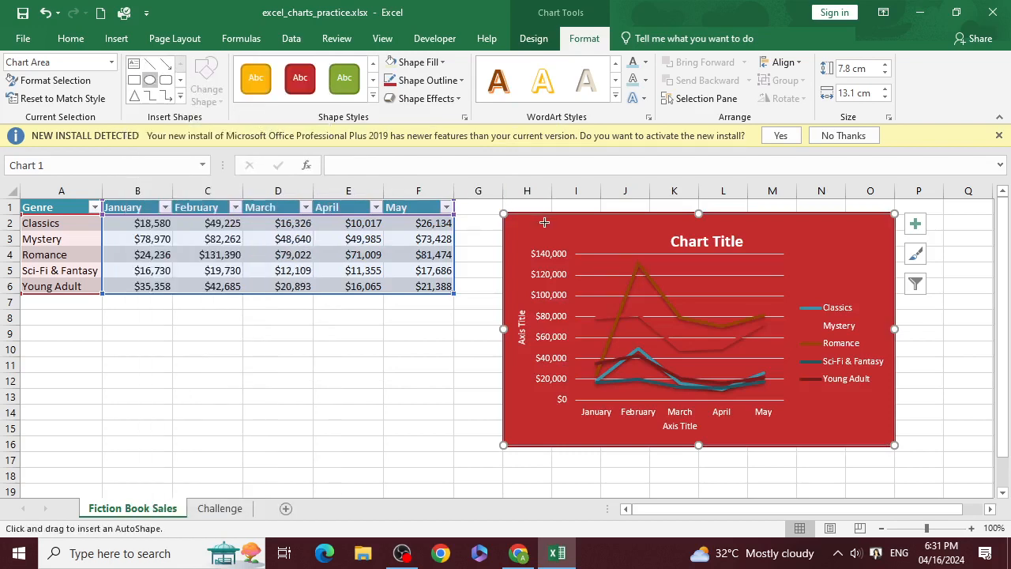
pyautogui.moveTo(544, 223); pyautogui.dragTo(622, 276)
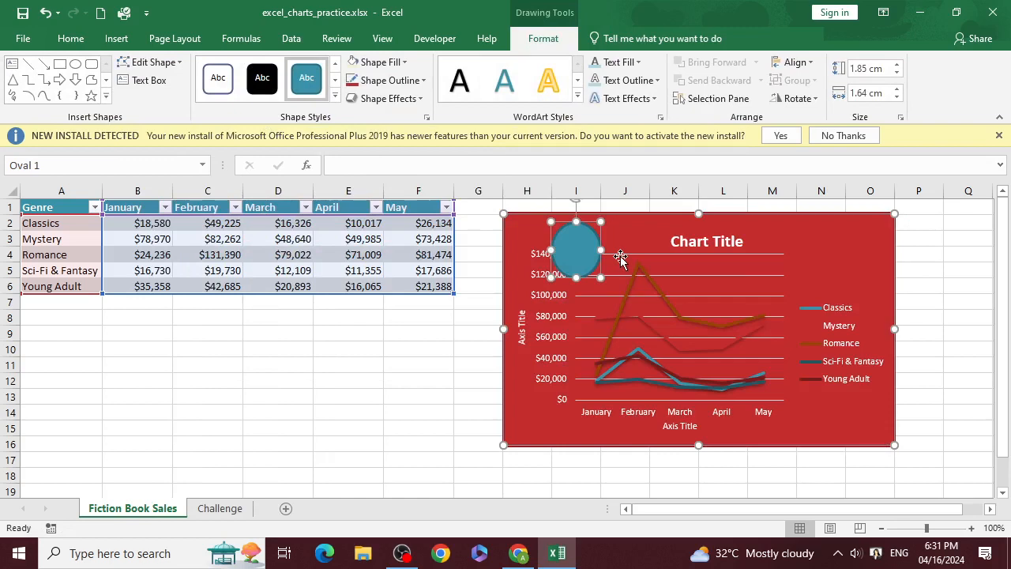
pyautogui.press('Delete')
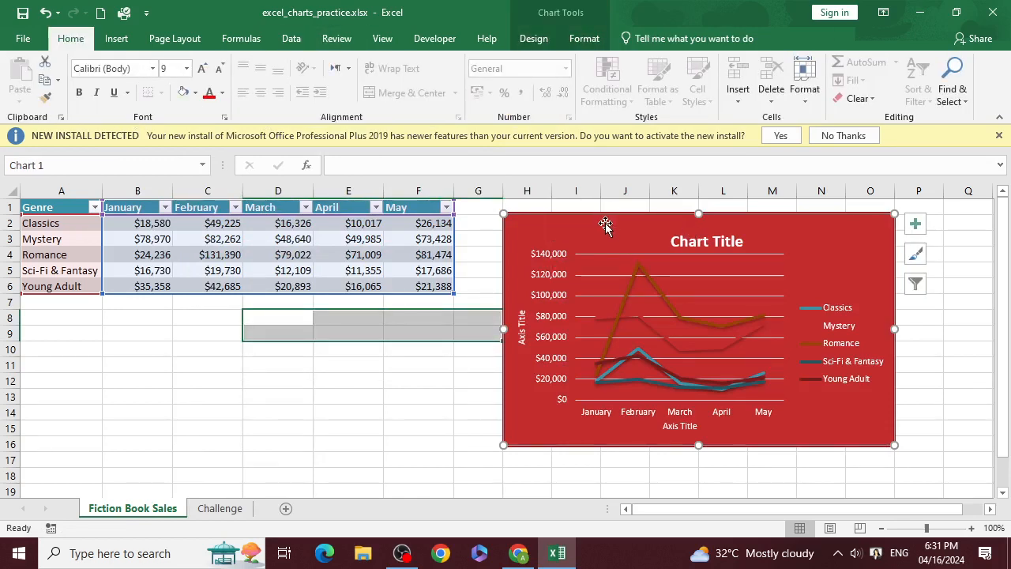
# Open the chart area's formatting options and set its solid fill to light gold.
pyautogui.click(584, 38)
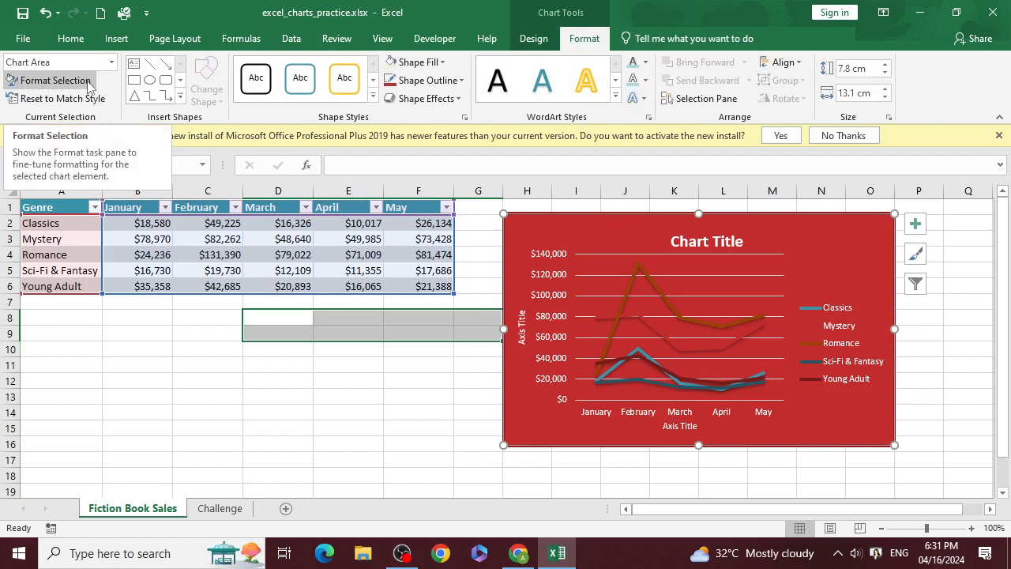
pyautogui.click(61, 81)
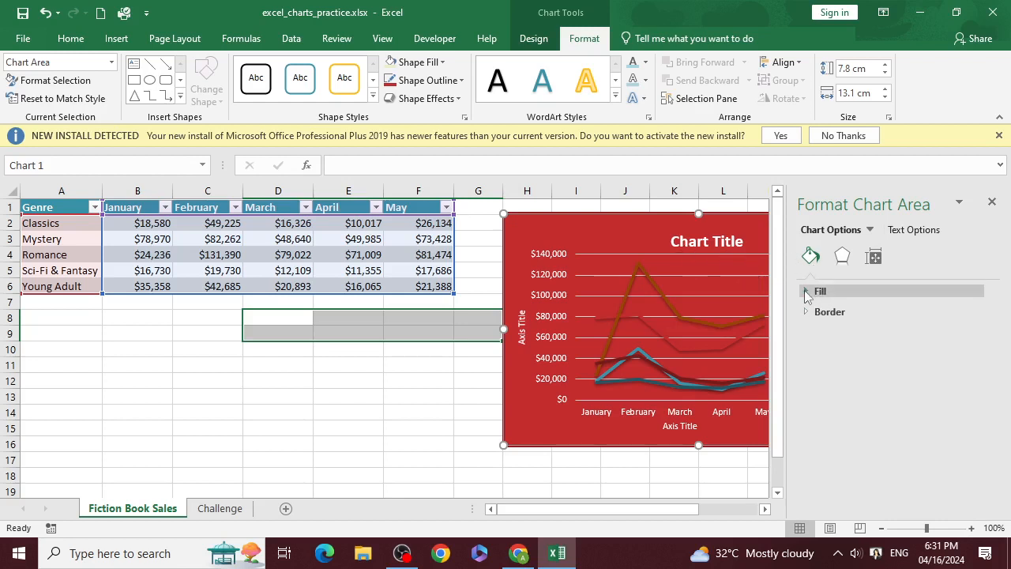
pyautogui.click(806, 291)
pyautogui.click(967, 430)
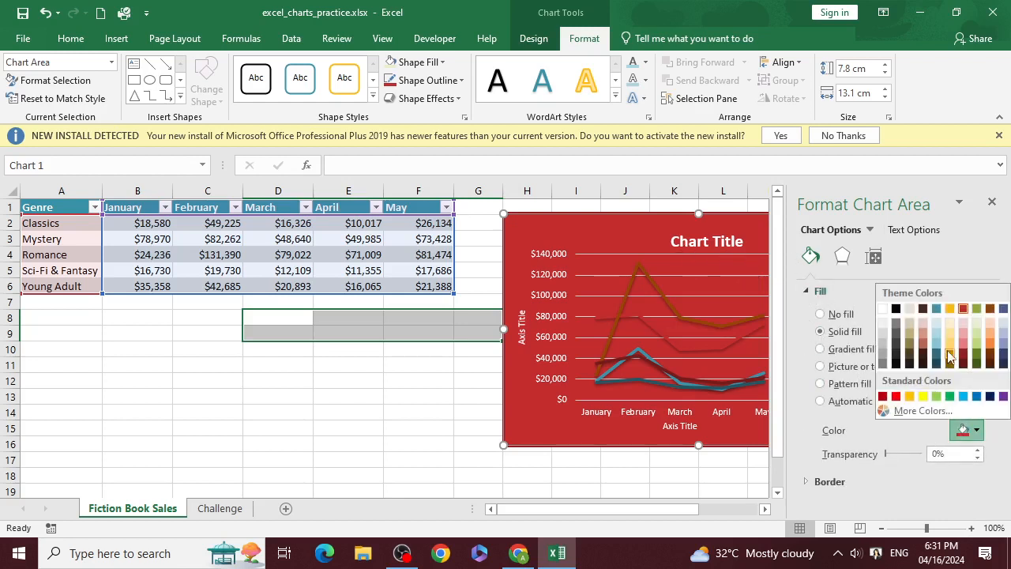
pyautogui.click(950, 355)
pyautogui.click(976, 430)
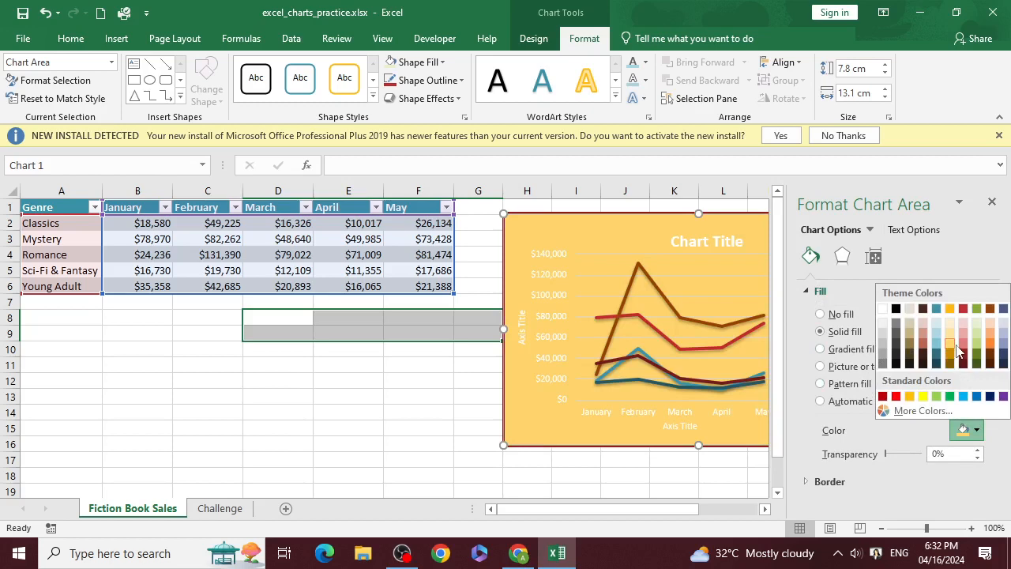
pyautogui.click(956, 347)
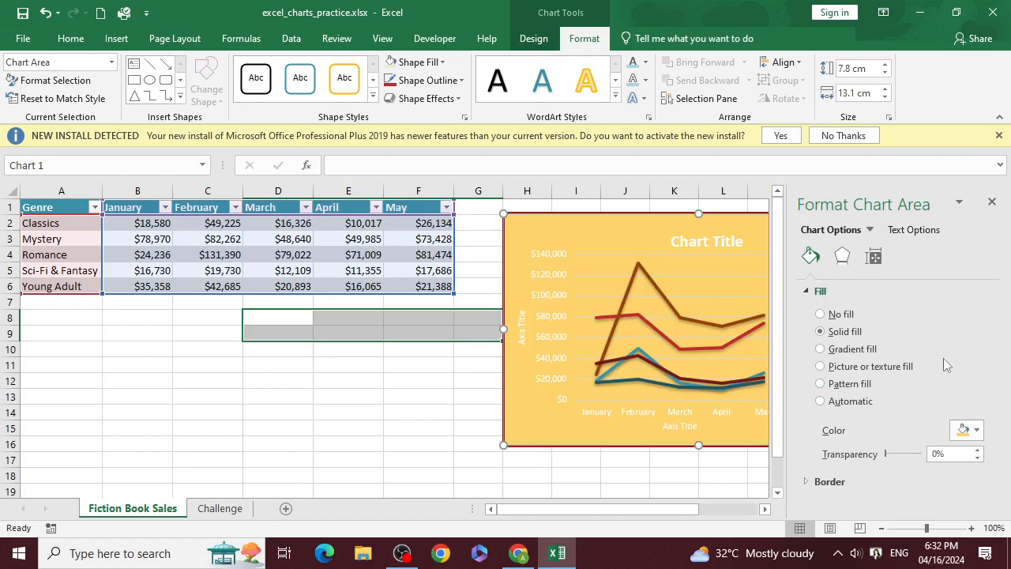
# Switch the chart area to a gradient fill and choose a gold preset gradient.
pyautogui.click(831, 350)
pyautogui.click(968, 430)
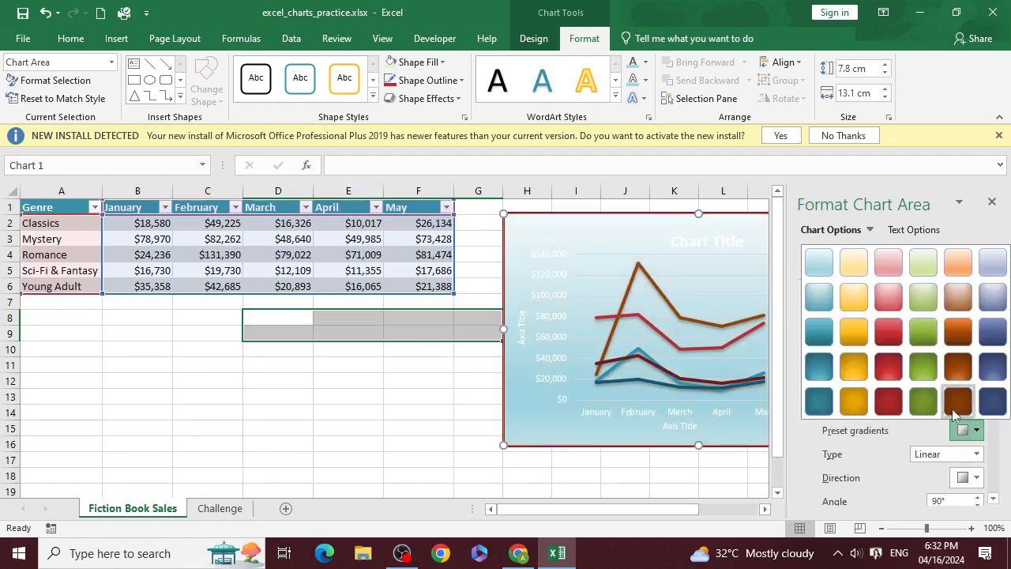
pyautogui.click(874, 404)
# Give the chart area a pattern fill, try several gold patterns, keep the lightest dotted one, and close the formatting options.
pyautogui.click(820, 383)
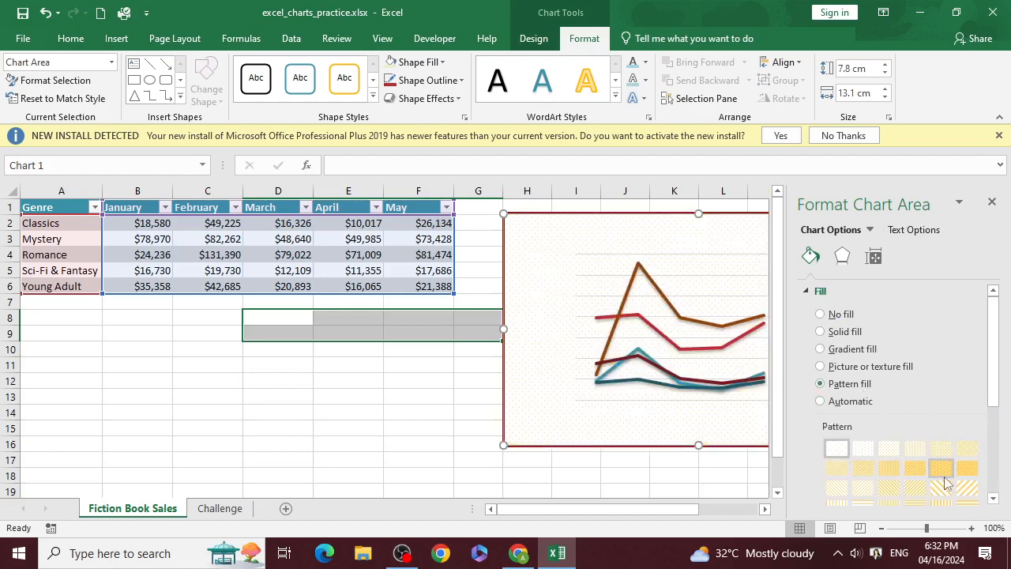
pyautogui.click(943, 476)
pyautogui.click(864, 488)
pyautogui.click(829, 502)
pyautogui.click(835, 471)
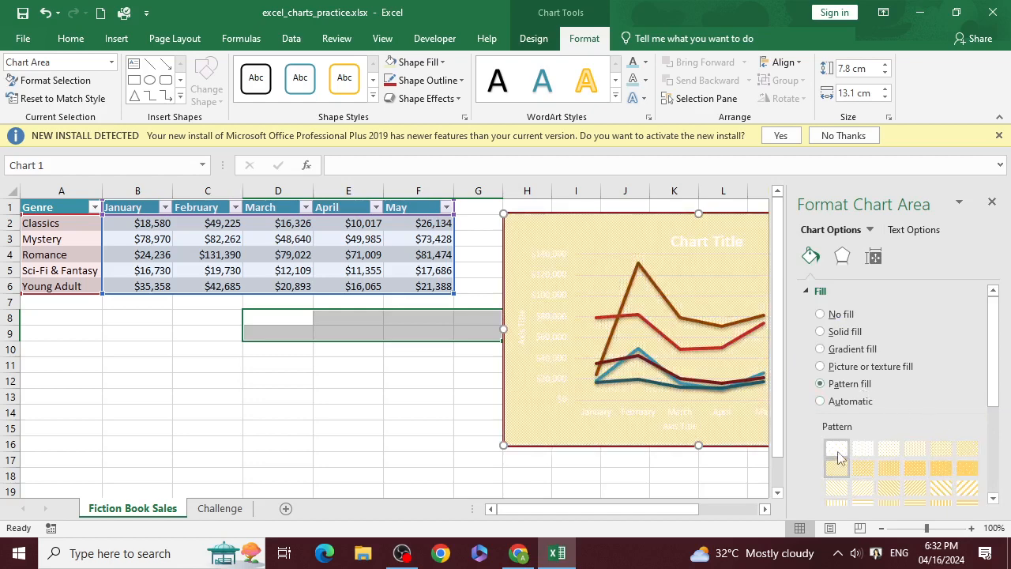
pyautogui.click(838, 452)
pyautogui.click(992, 202)
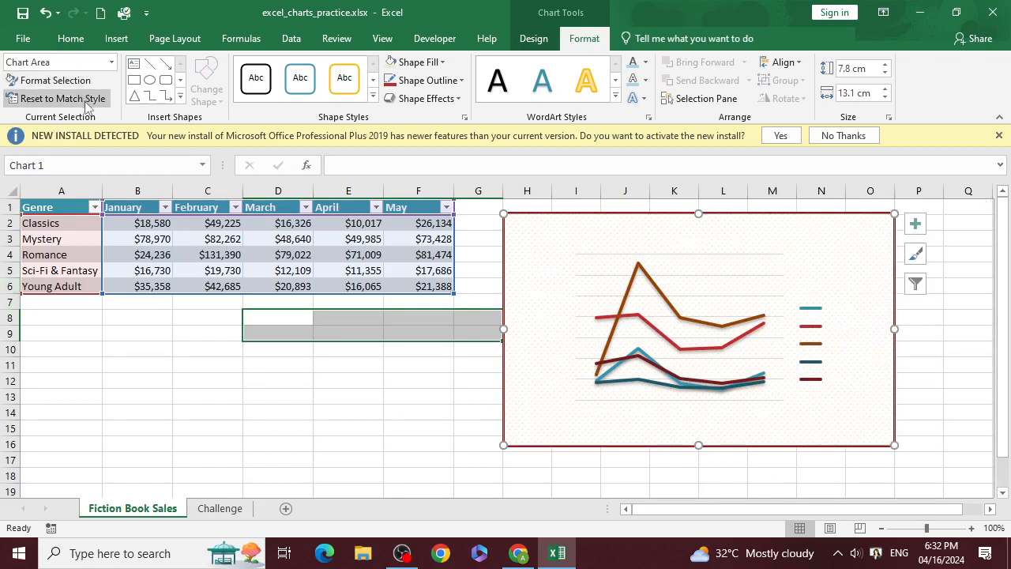
# Select the line chart's title, horizontal axis and vertical axis in turn, then return to the chart title.
pyautogui.click(111, 62)
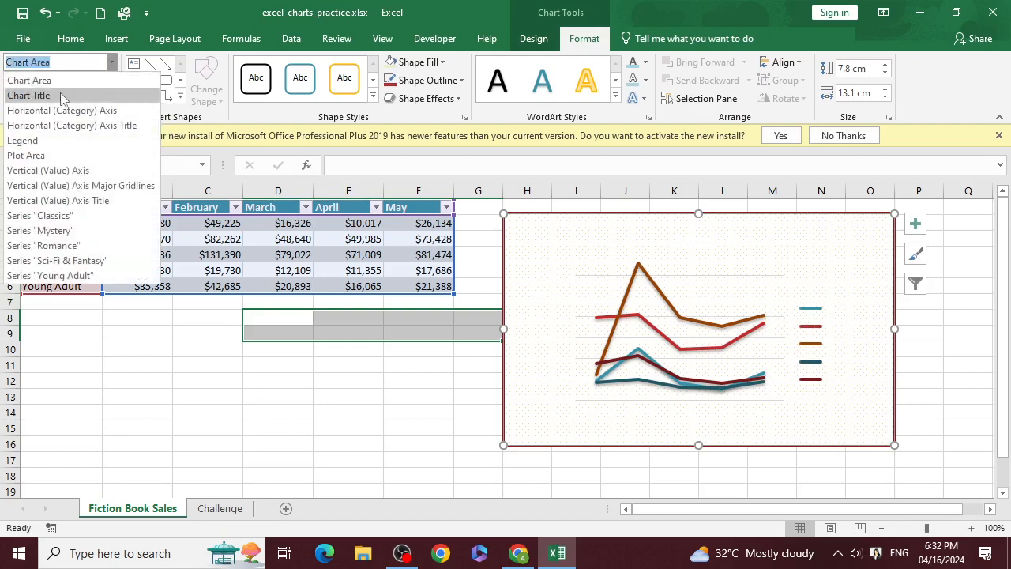
pyautogui.click(60, 93)
pyautogui.click(111, 61)
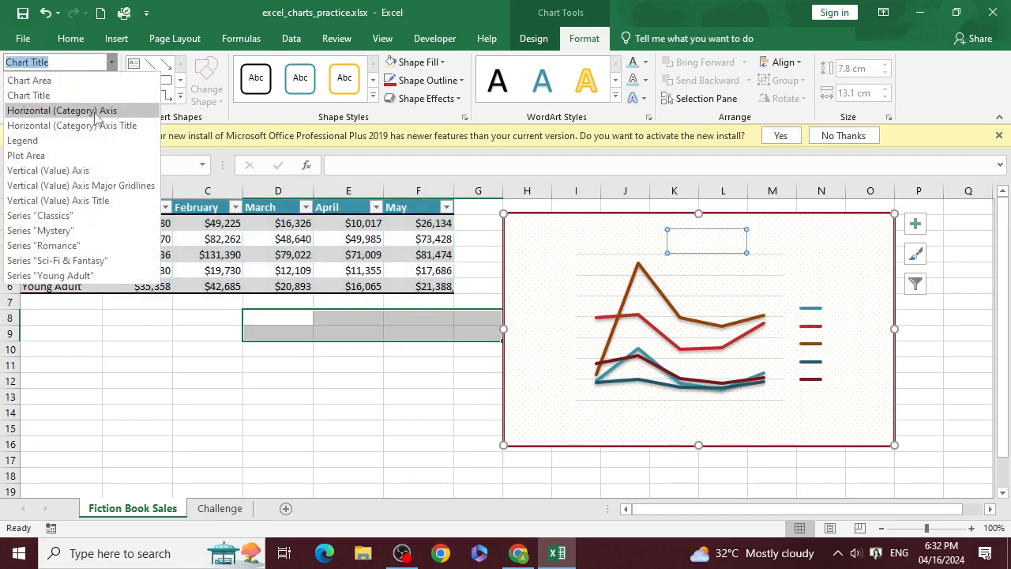
pyautogui.click(87, 106)
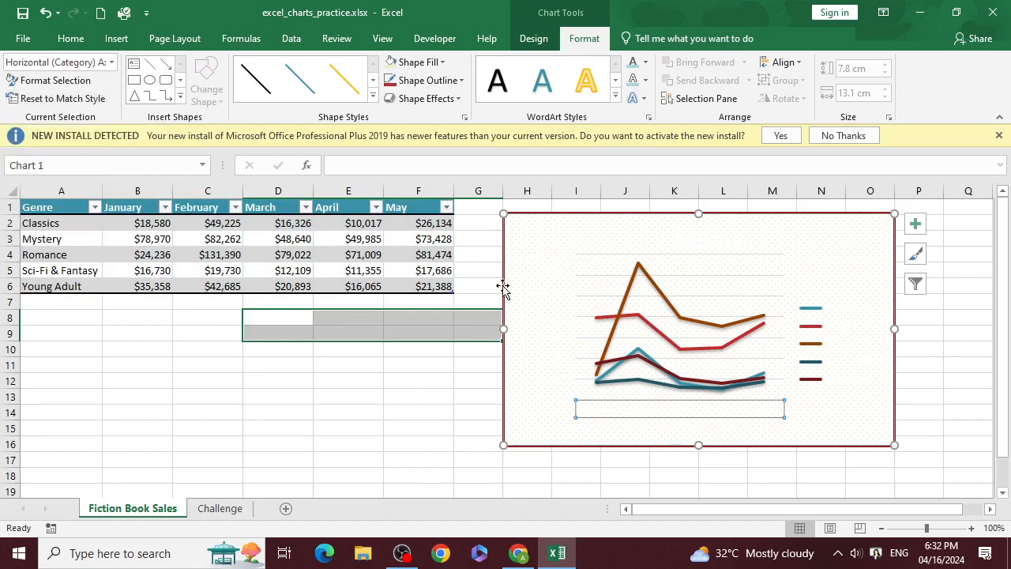
pyautogui.click(544, 268)
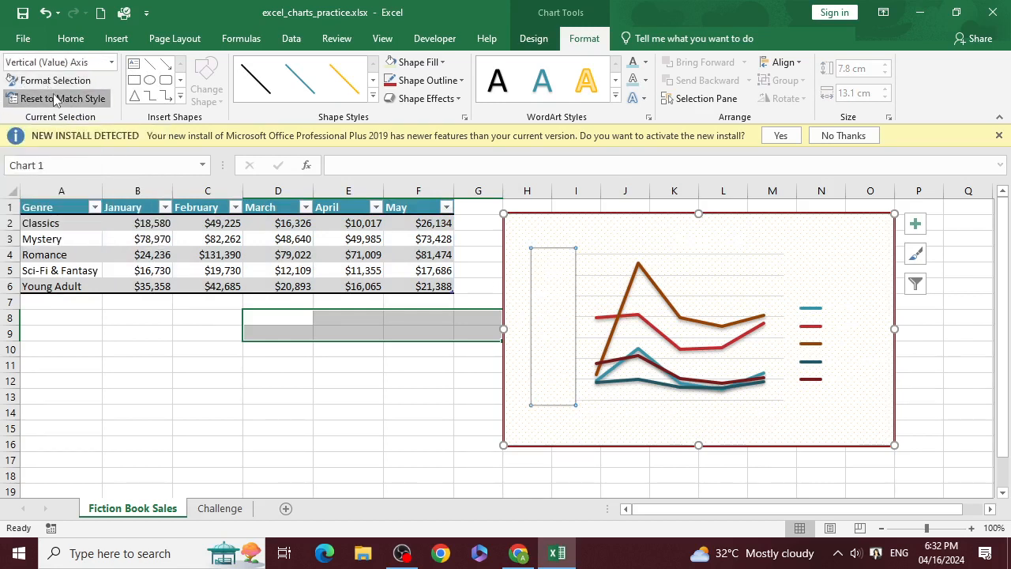
pyautogui.click(668, 246)
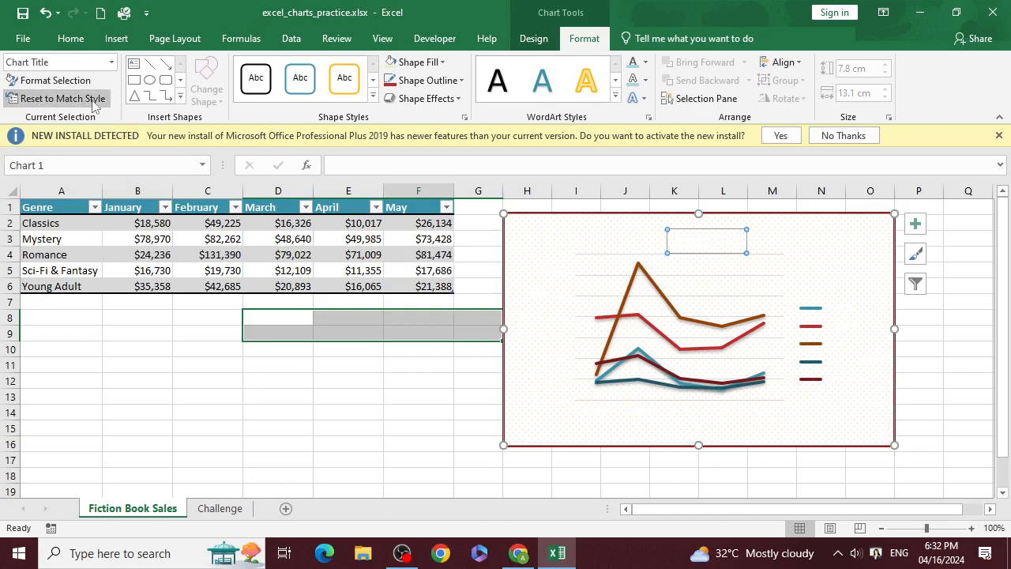
# Select the whole chart area and reset its custom formatting to match the chart style.
pyautogui.click(585, 218)
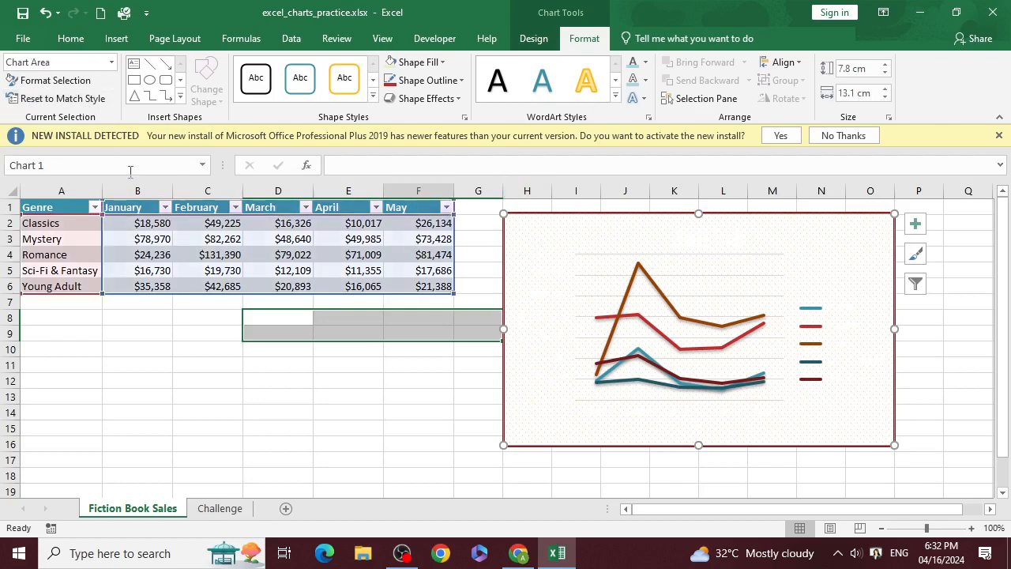
pyautogui.click(53, 101)
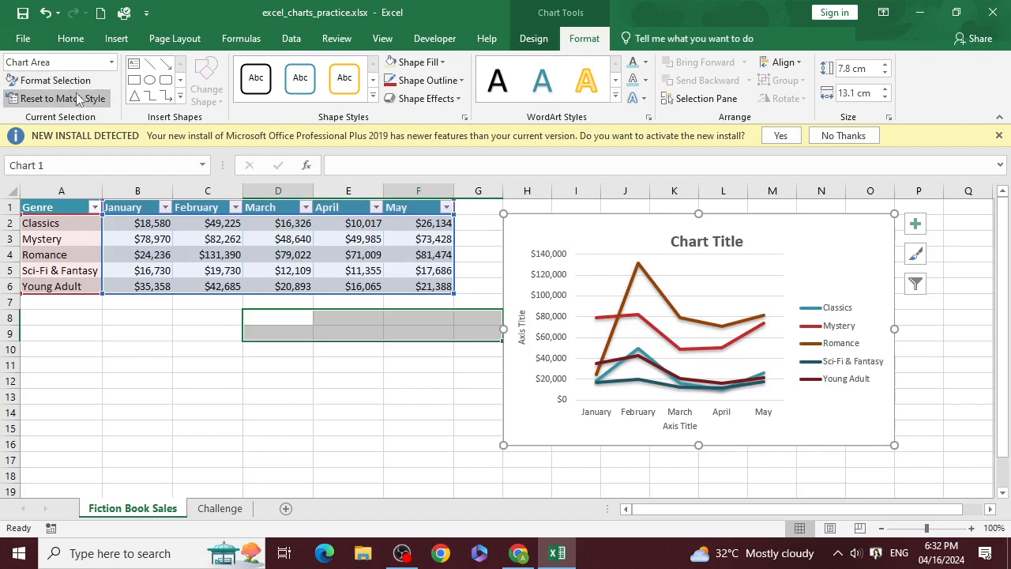
pyautogui.click(661, 220)
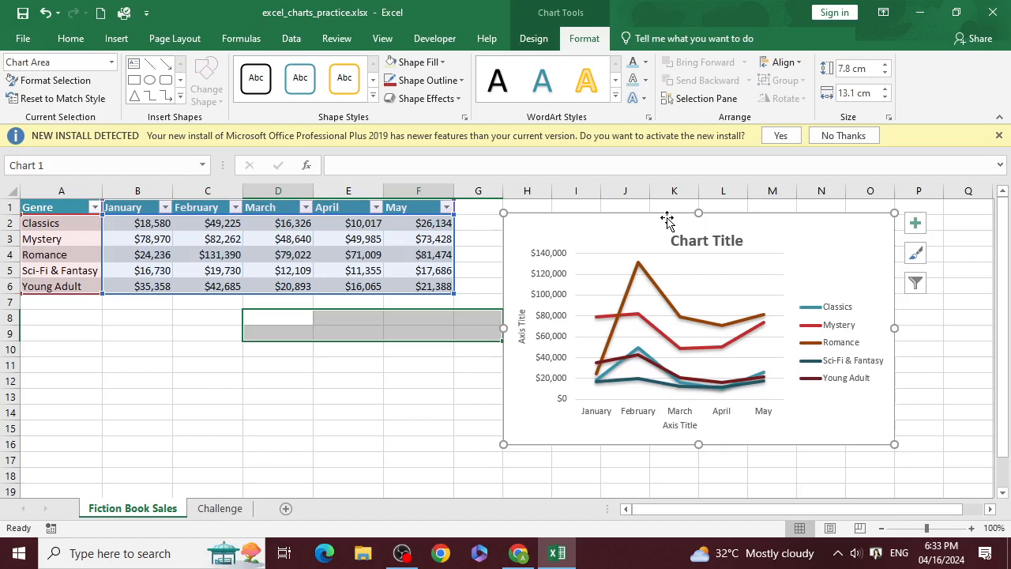
# Switch to Chrome, go back from the Charts lesson to GCFGlobal's Excel tutorial list, and review the lessons around Charts and Conditional Formatting.
pyautogui.click(518, 553)
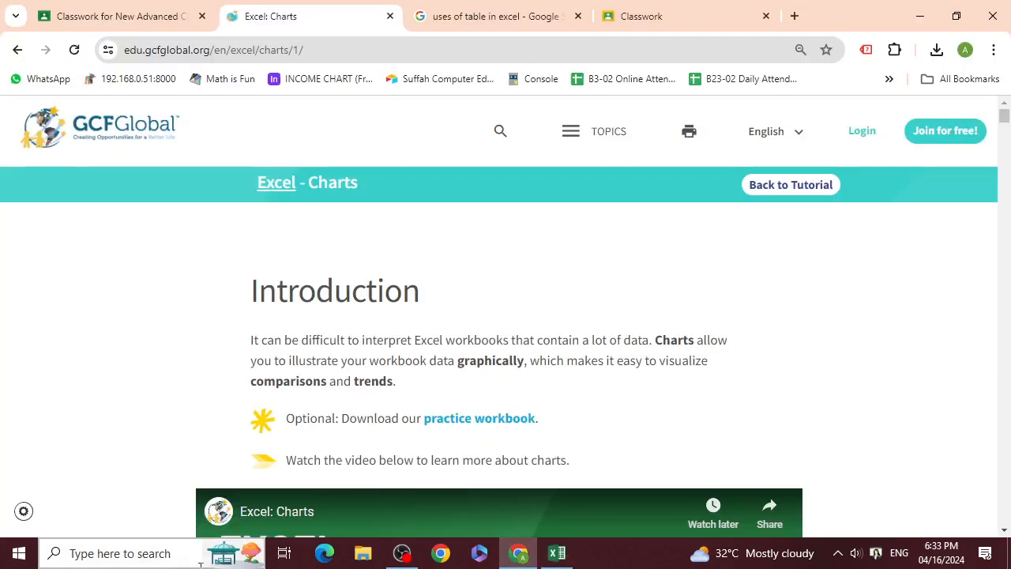
pyautogui.click(15, 49)
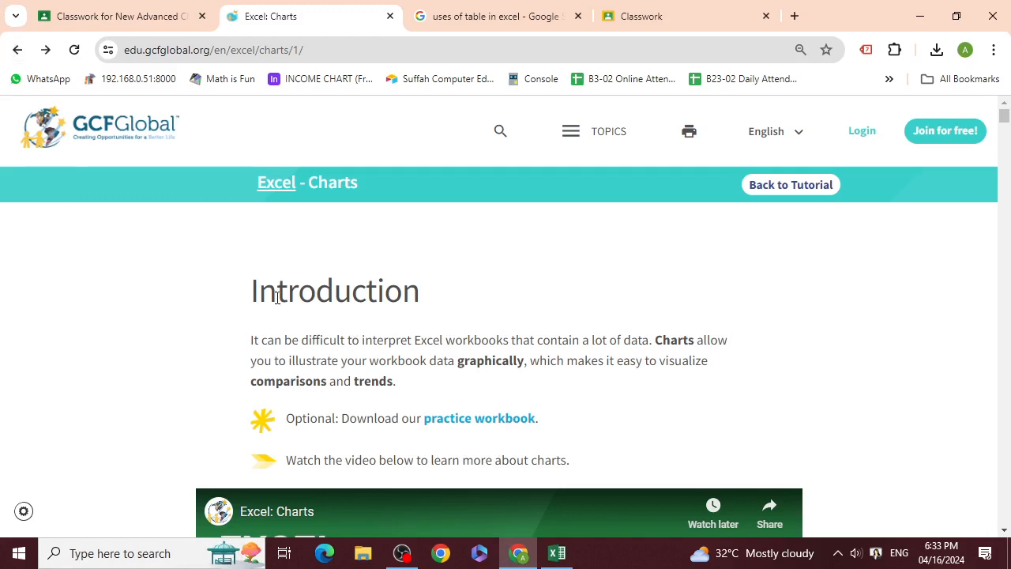
pyautogui.click(84, 10)
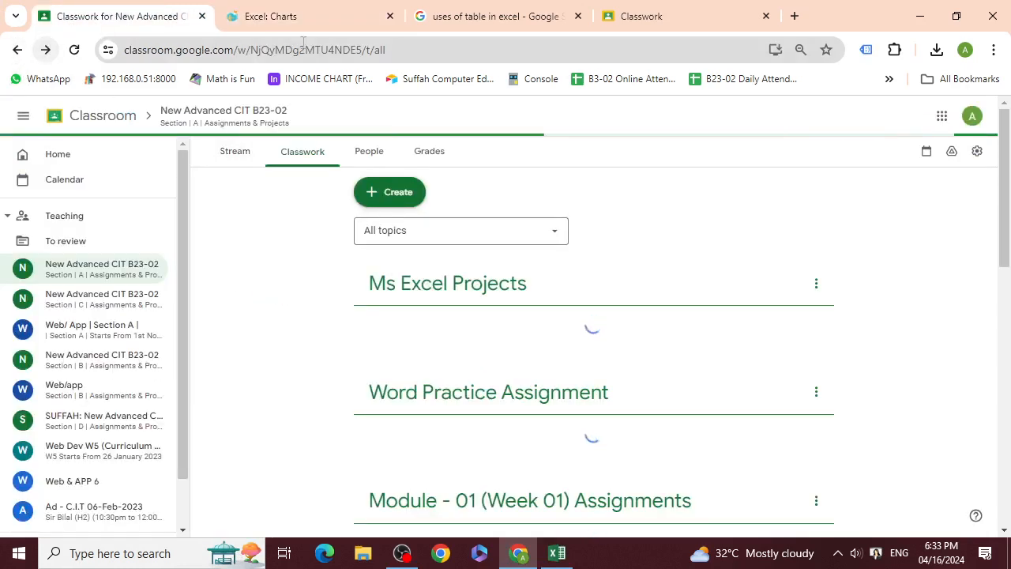
pyautogui.click(440, 22)
pyautogui.click(316, 17)
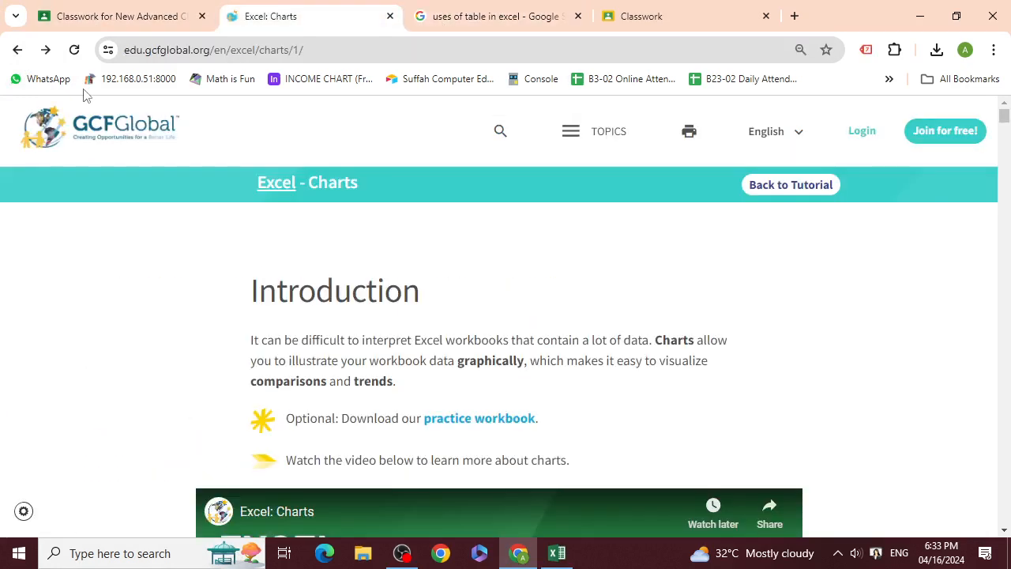
pyautogui.click(18, 49)
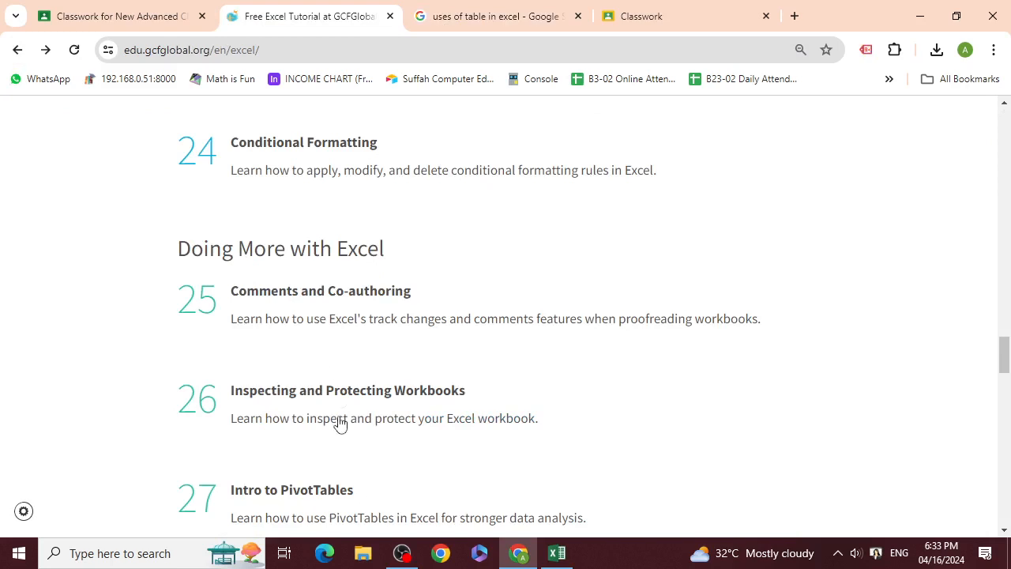
pyautogui.scroll(3, 338, 421)
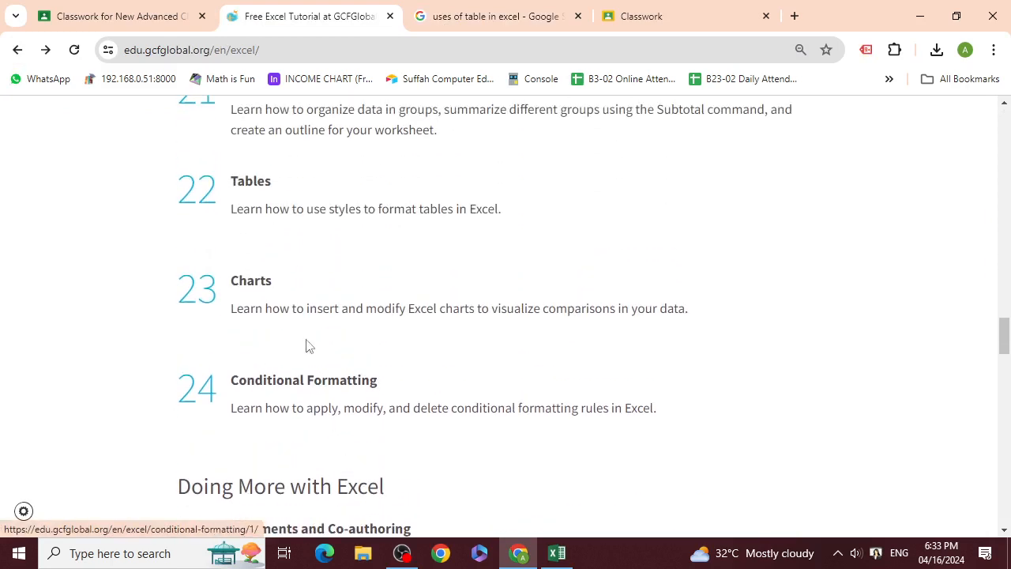
pyautogui.scroll(1, 248, 350)
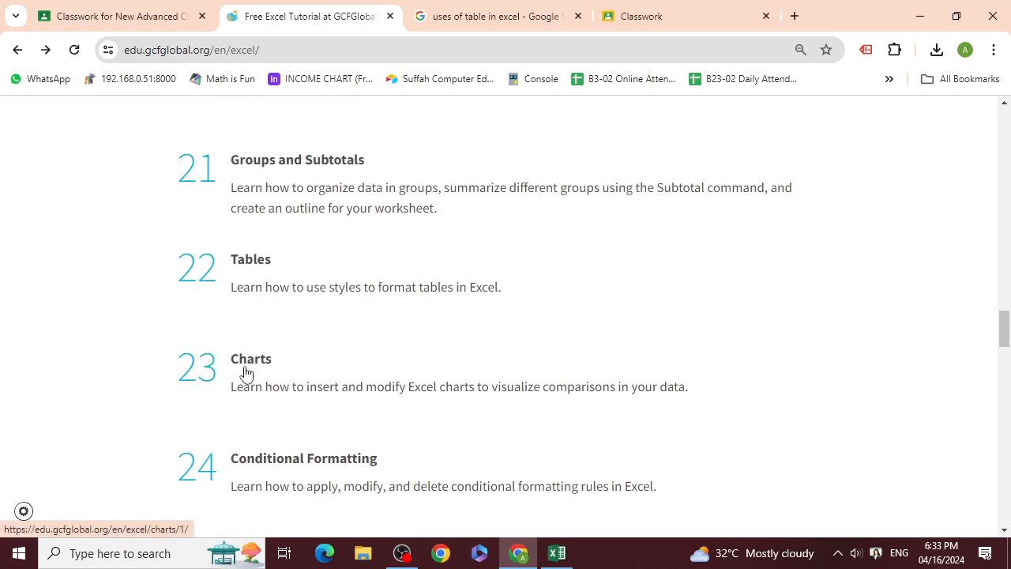
pyautogui.scroll(-1, 268, 377)
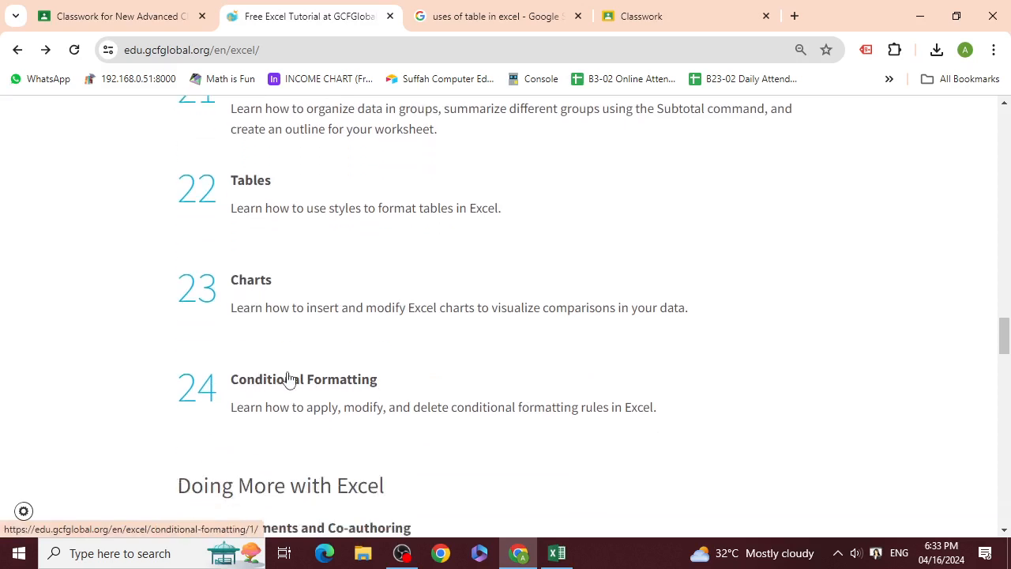